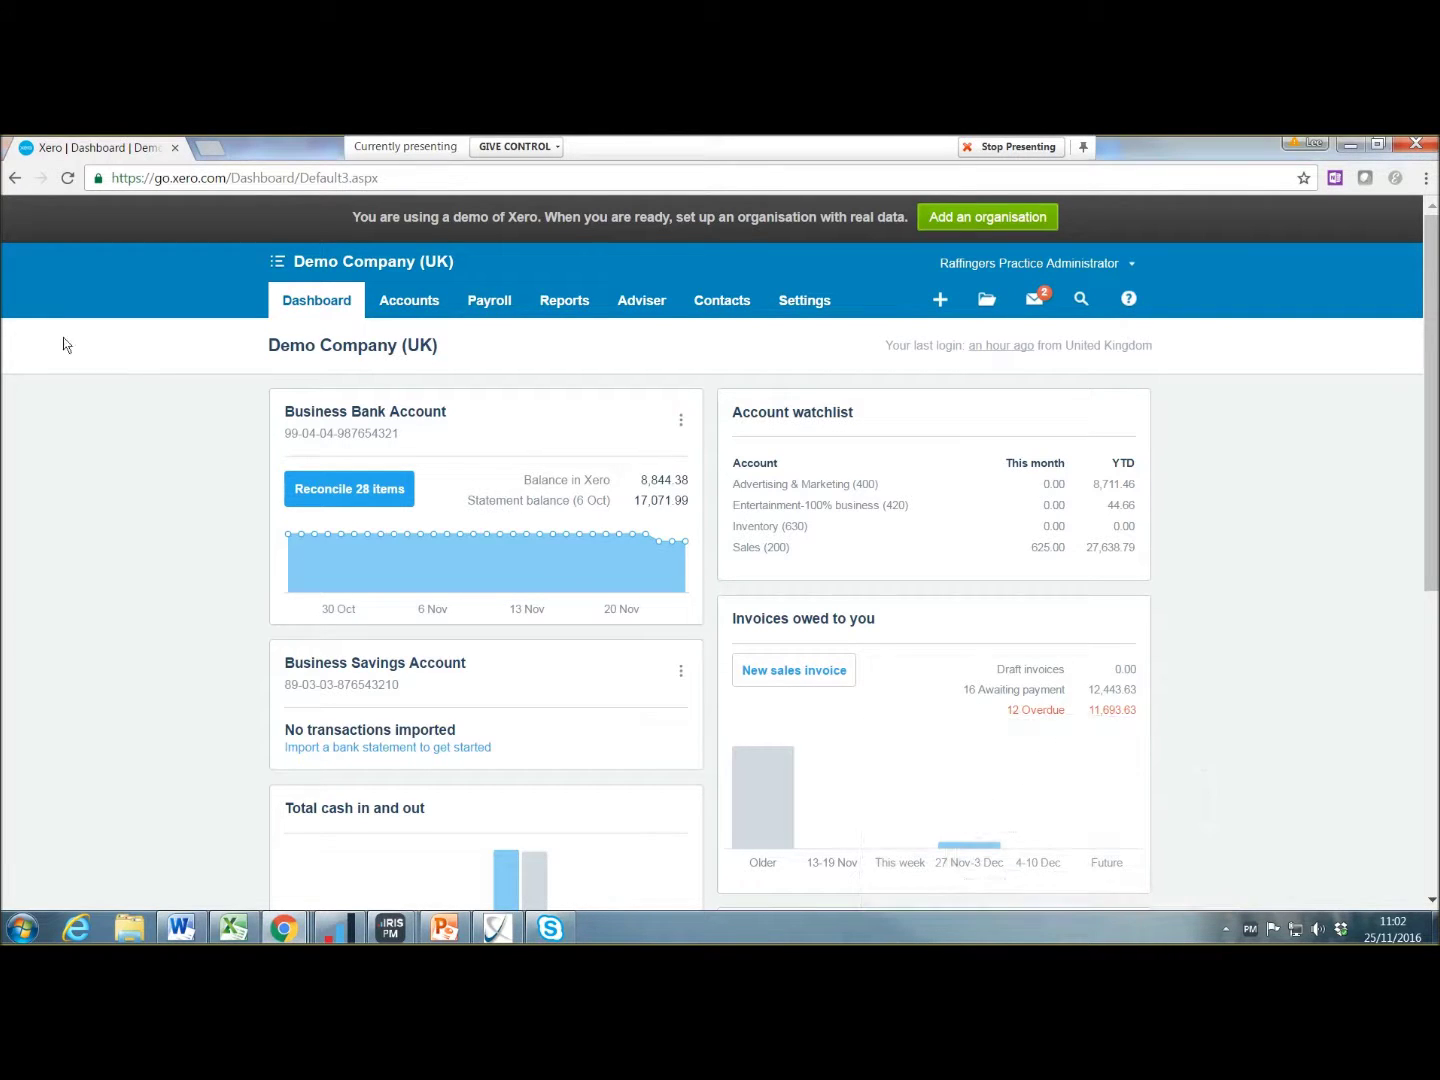
# Step: Go to the Sales dashboard via Accounts and start an import of sales invoices
pyautogui.click(431, 306)
pyautogui.click(415, 383)
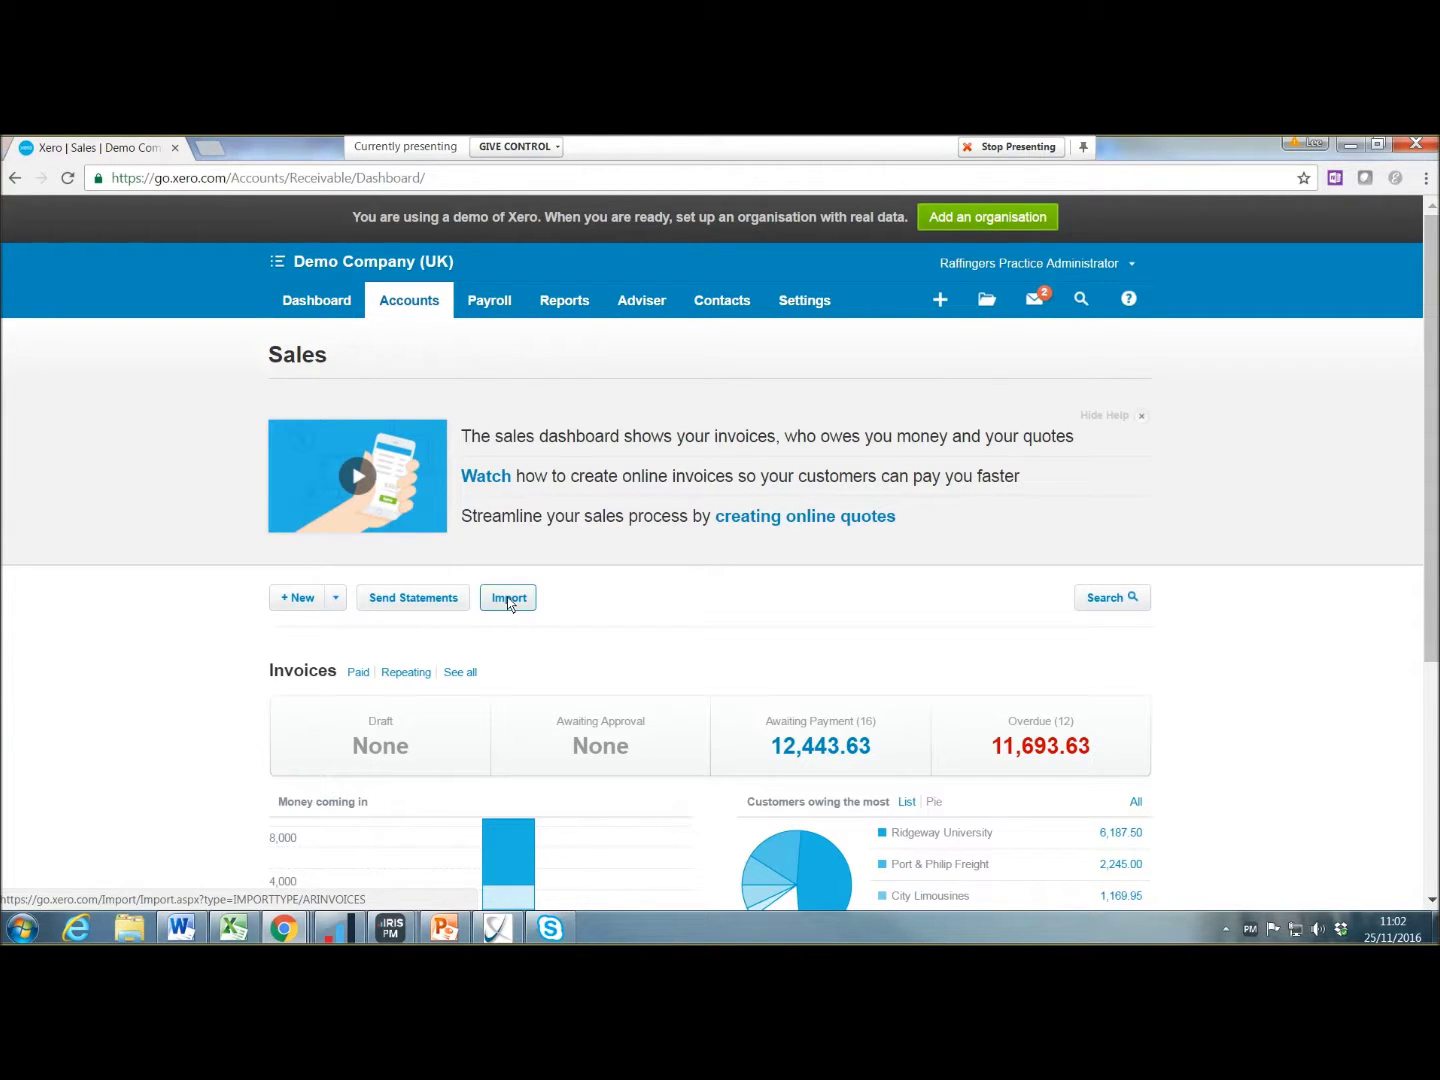
pyautogui.click(516, 599)
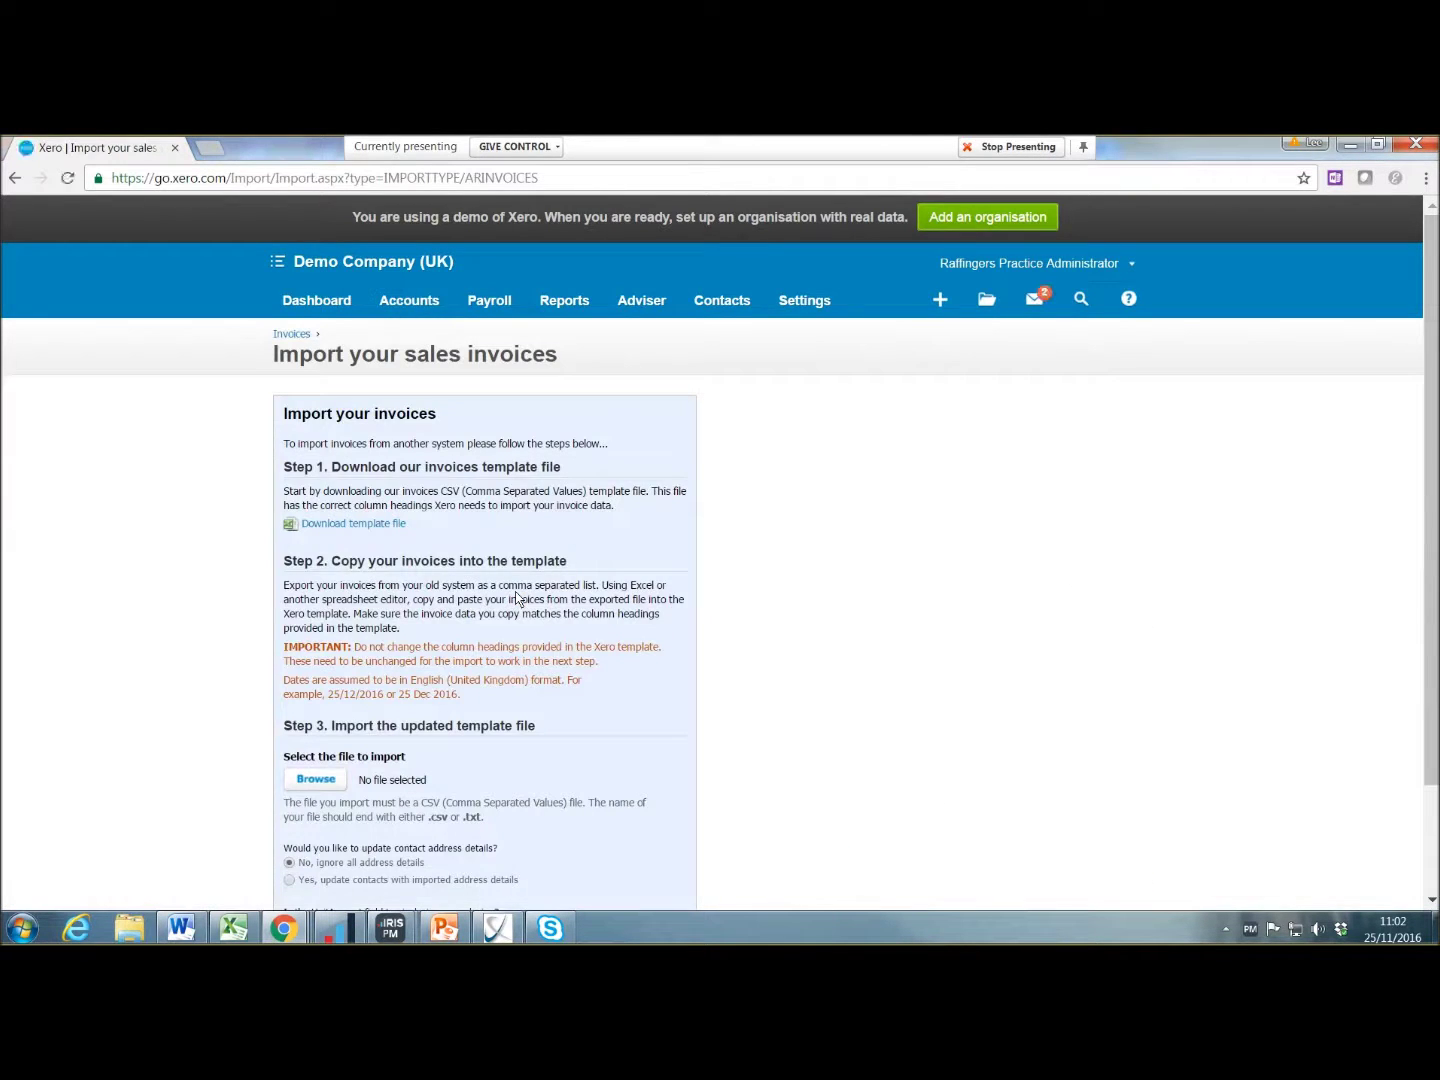
# Step: Pick csv import test.csv as the invoice import file, then bring up that spreadsheet in Excel
pyautogui.scroll(-2, 506, 595)
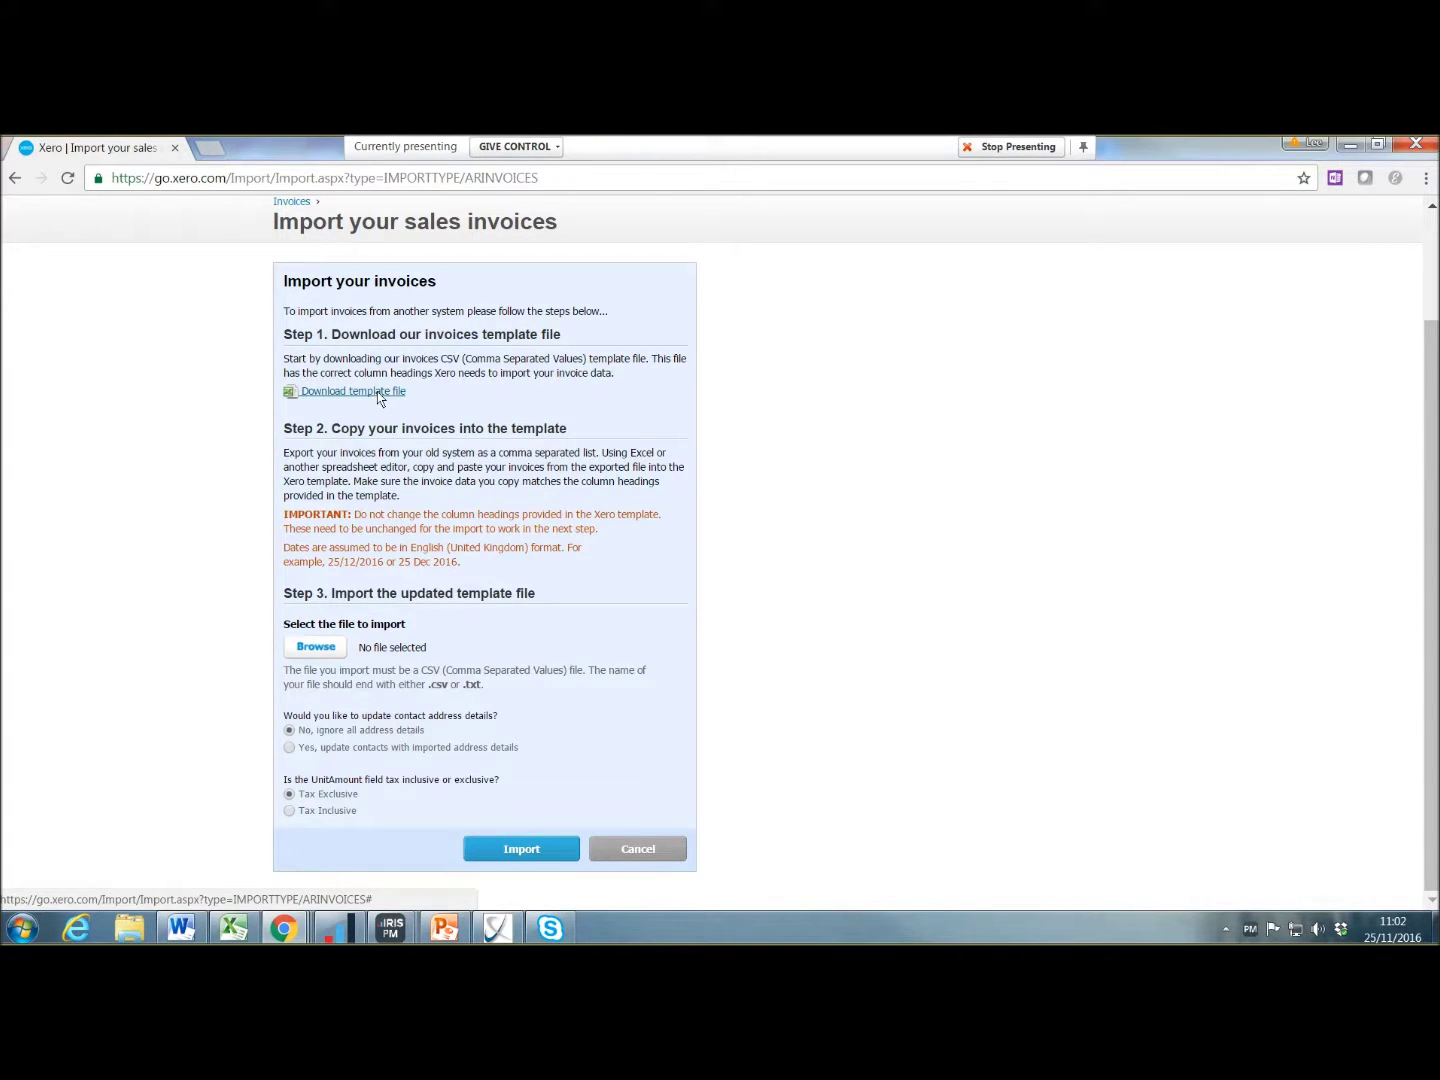
pyautogui.click(331, 652)
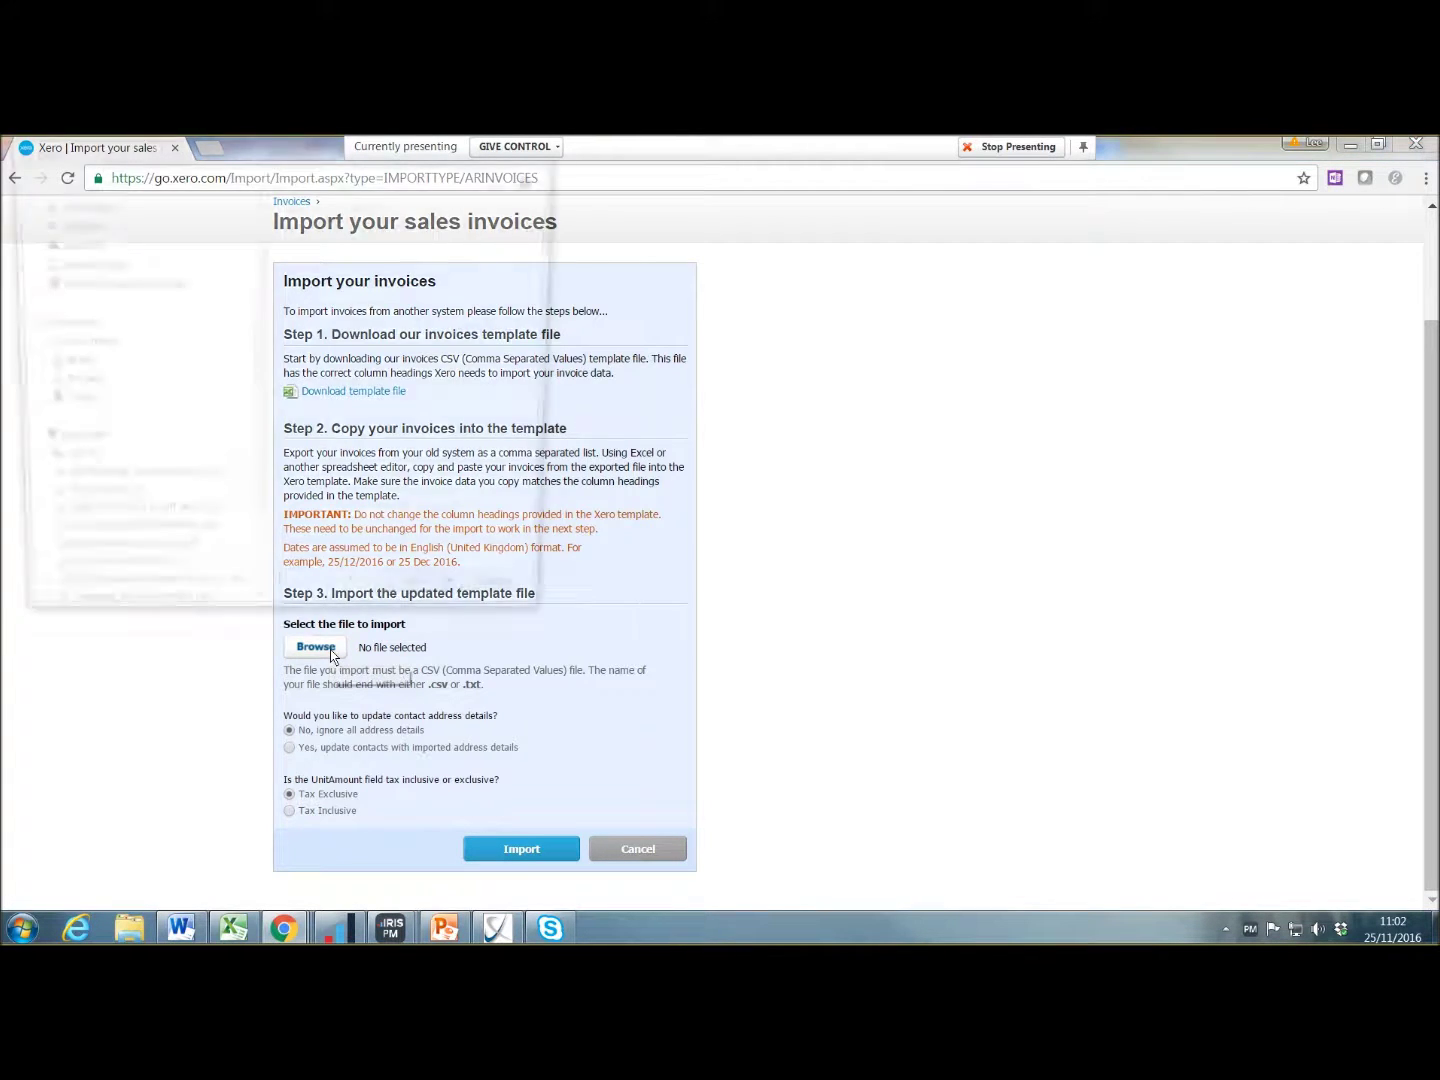
pyautogui.doubleClick(380, 291)
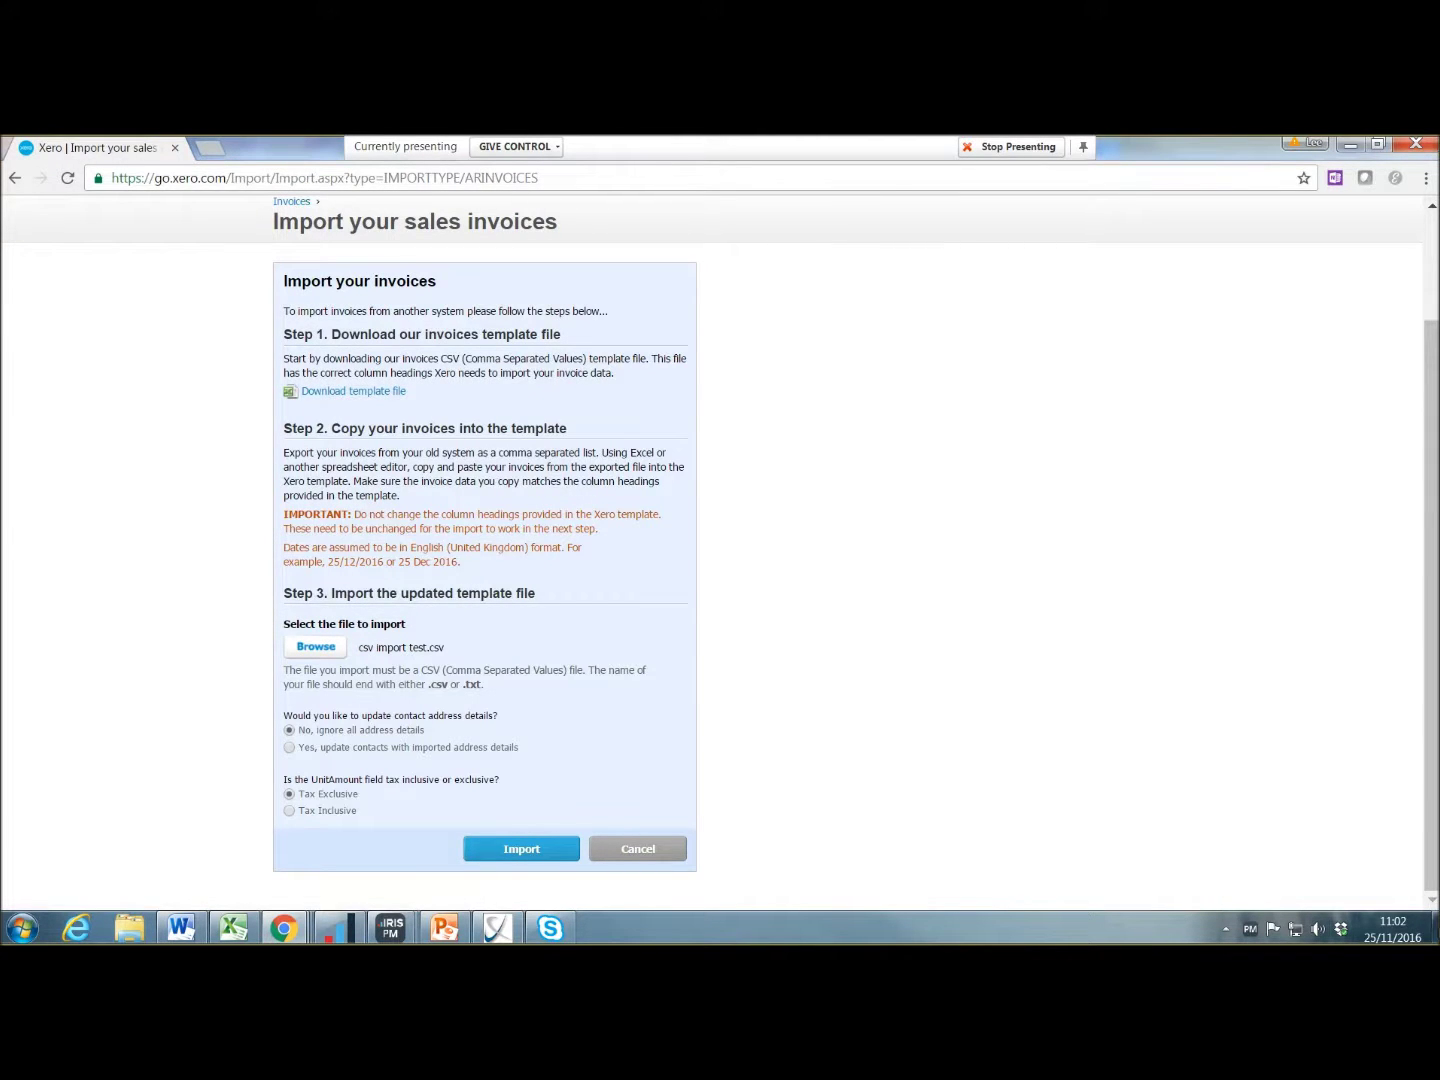
pyautogui.moveTo(1436, 926)
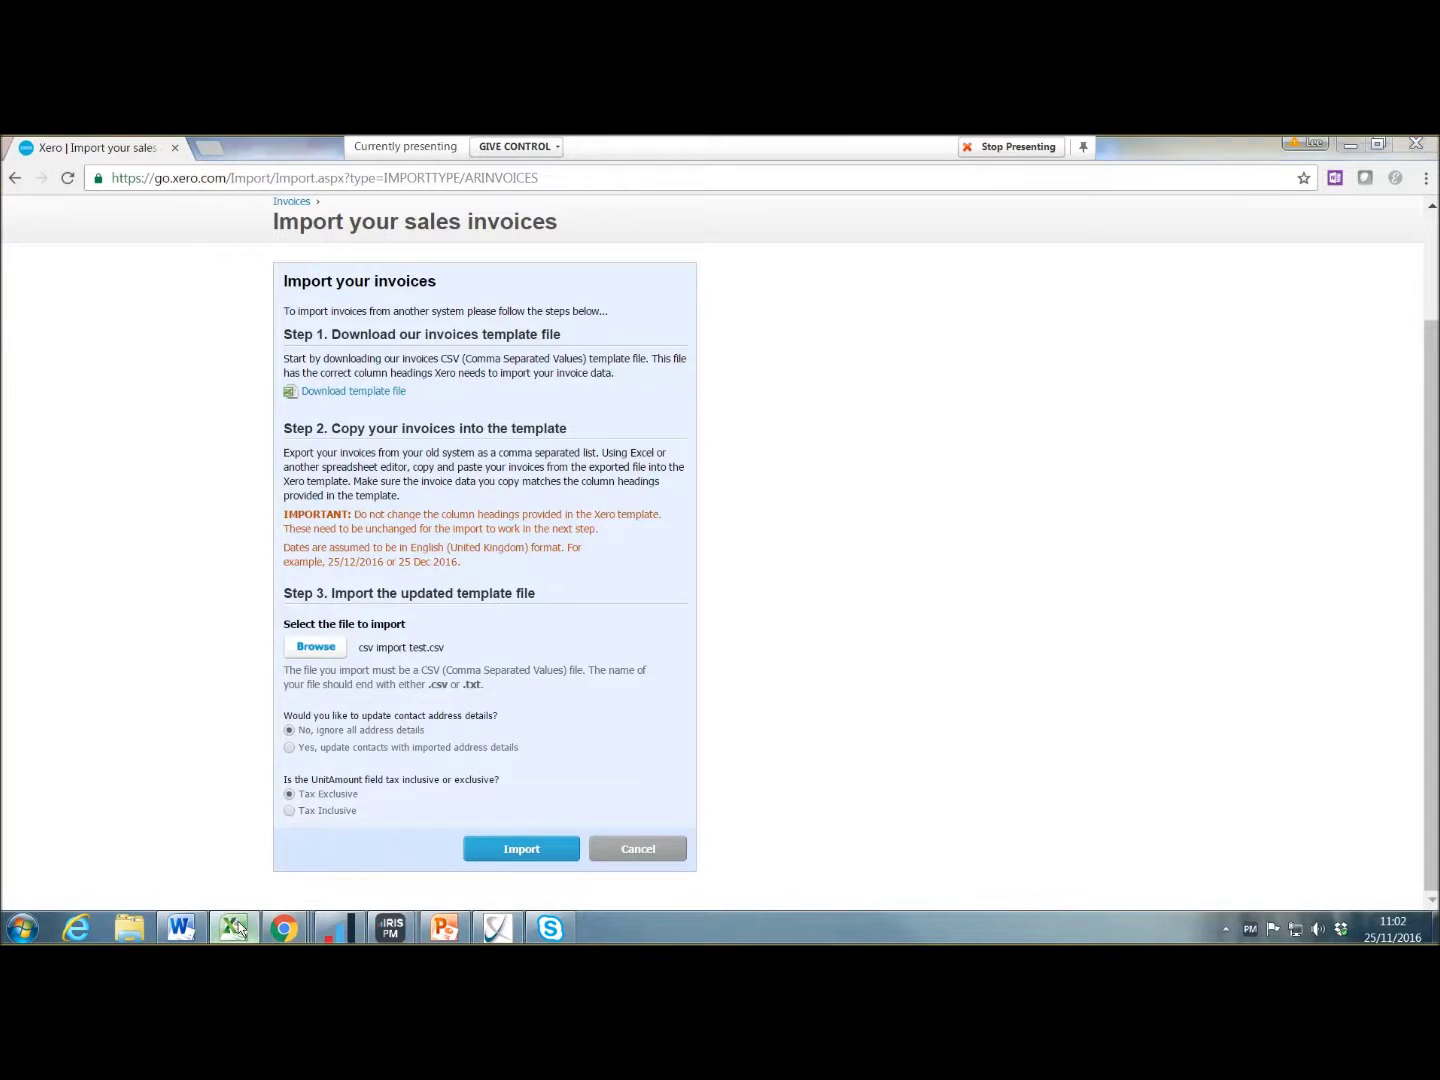
pyautogui.click(233, 928)
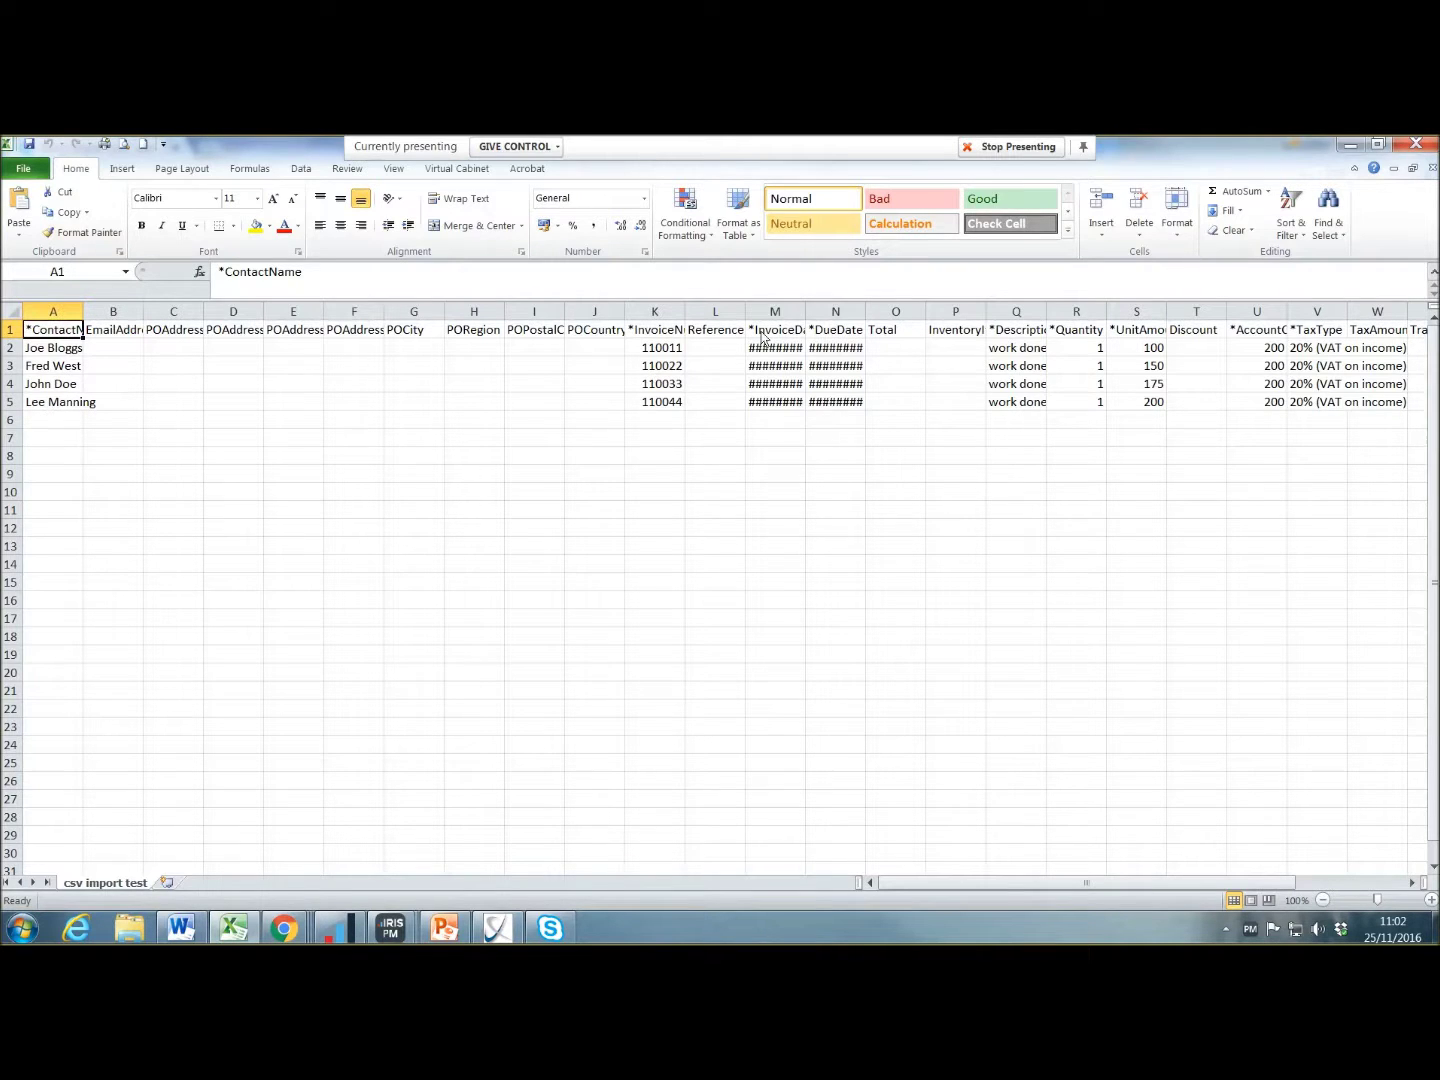
# Step: AutoFit columns M:O of csv import test so the InvoiceDate and DueDate values show
pyautogui.click(832, 311)
pyautogui.moveTo(780, 312); pyautogui.dragTo(885, 310)
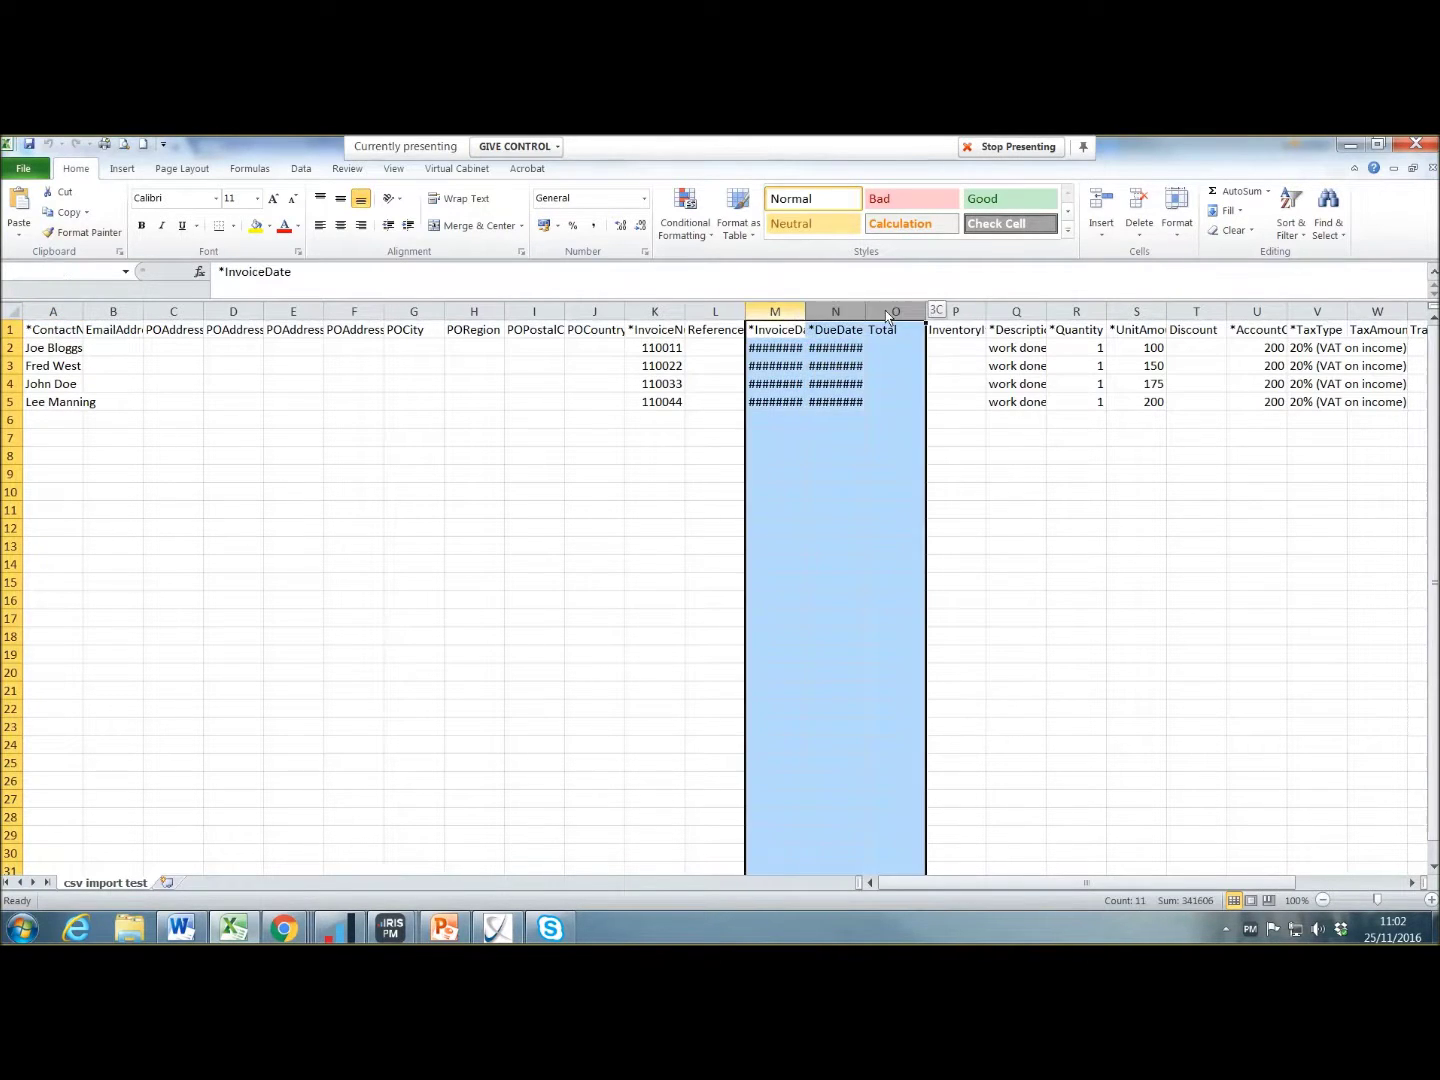
pyautogui.doubleClick(806, 311)
pyautogui.click(811, 491)
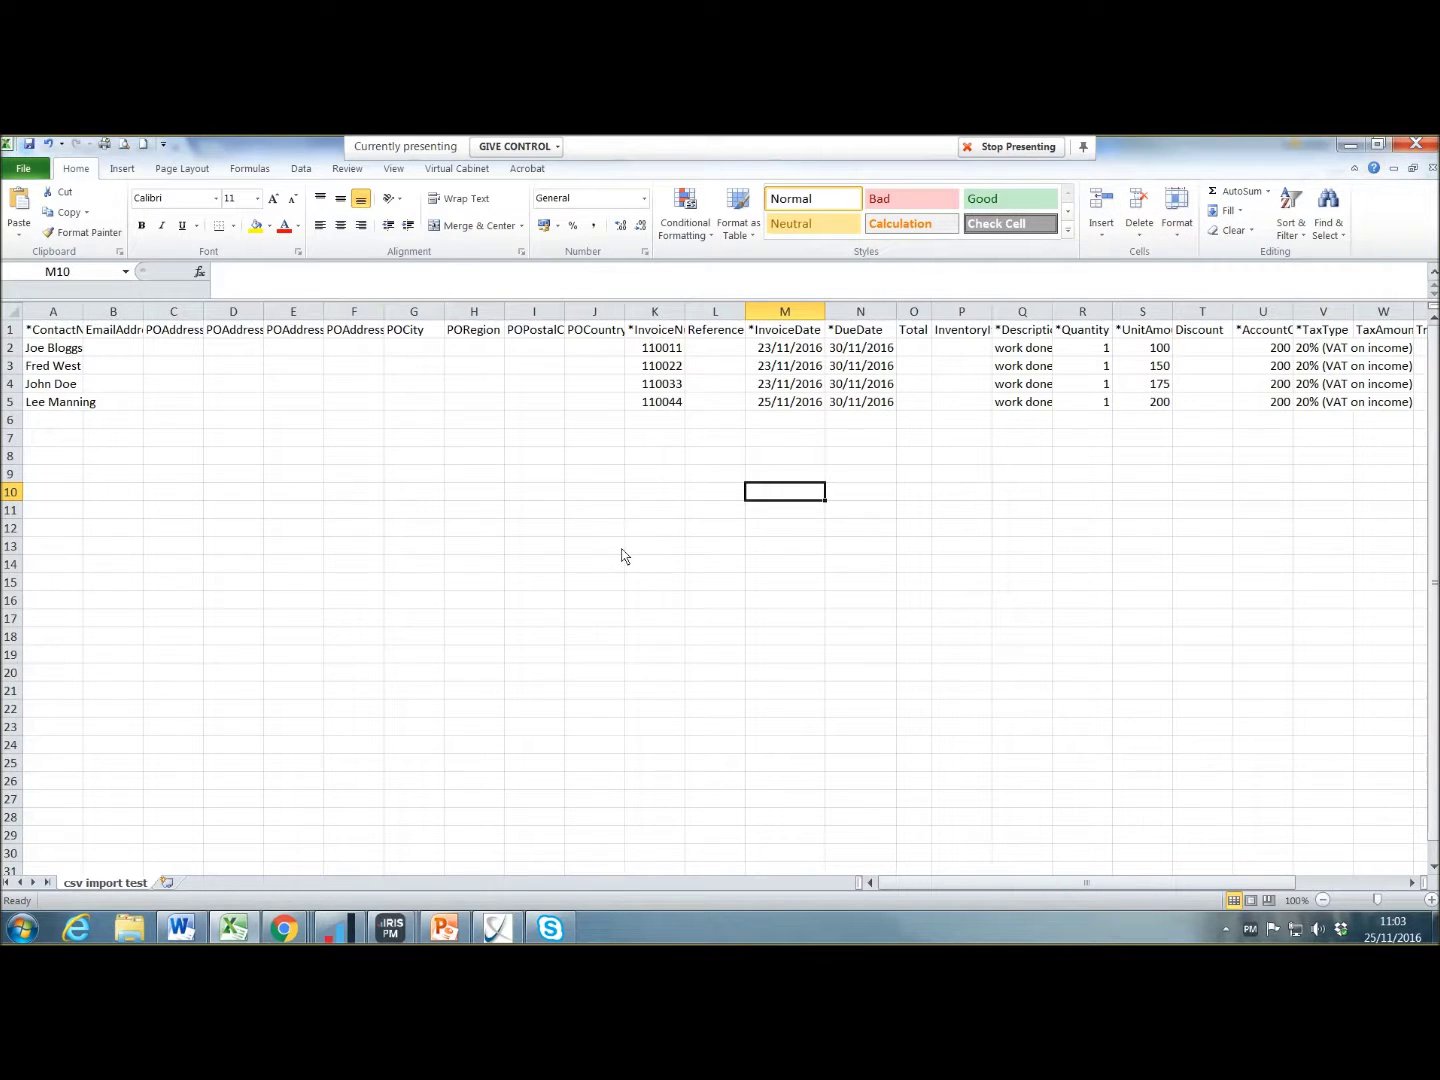
# Step: Back in Xero, import csv import test.csv as four draft invoices totalling 750.00 GBP
pyautogui.moveTo(285, 929)
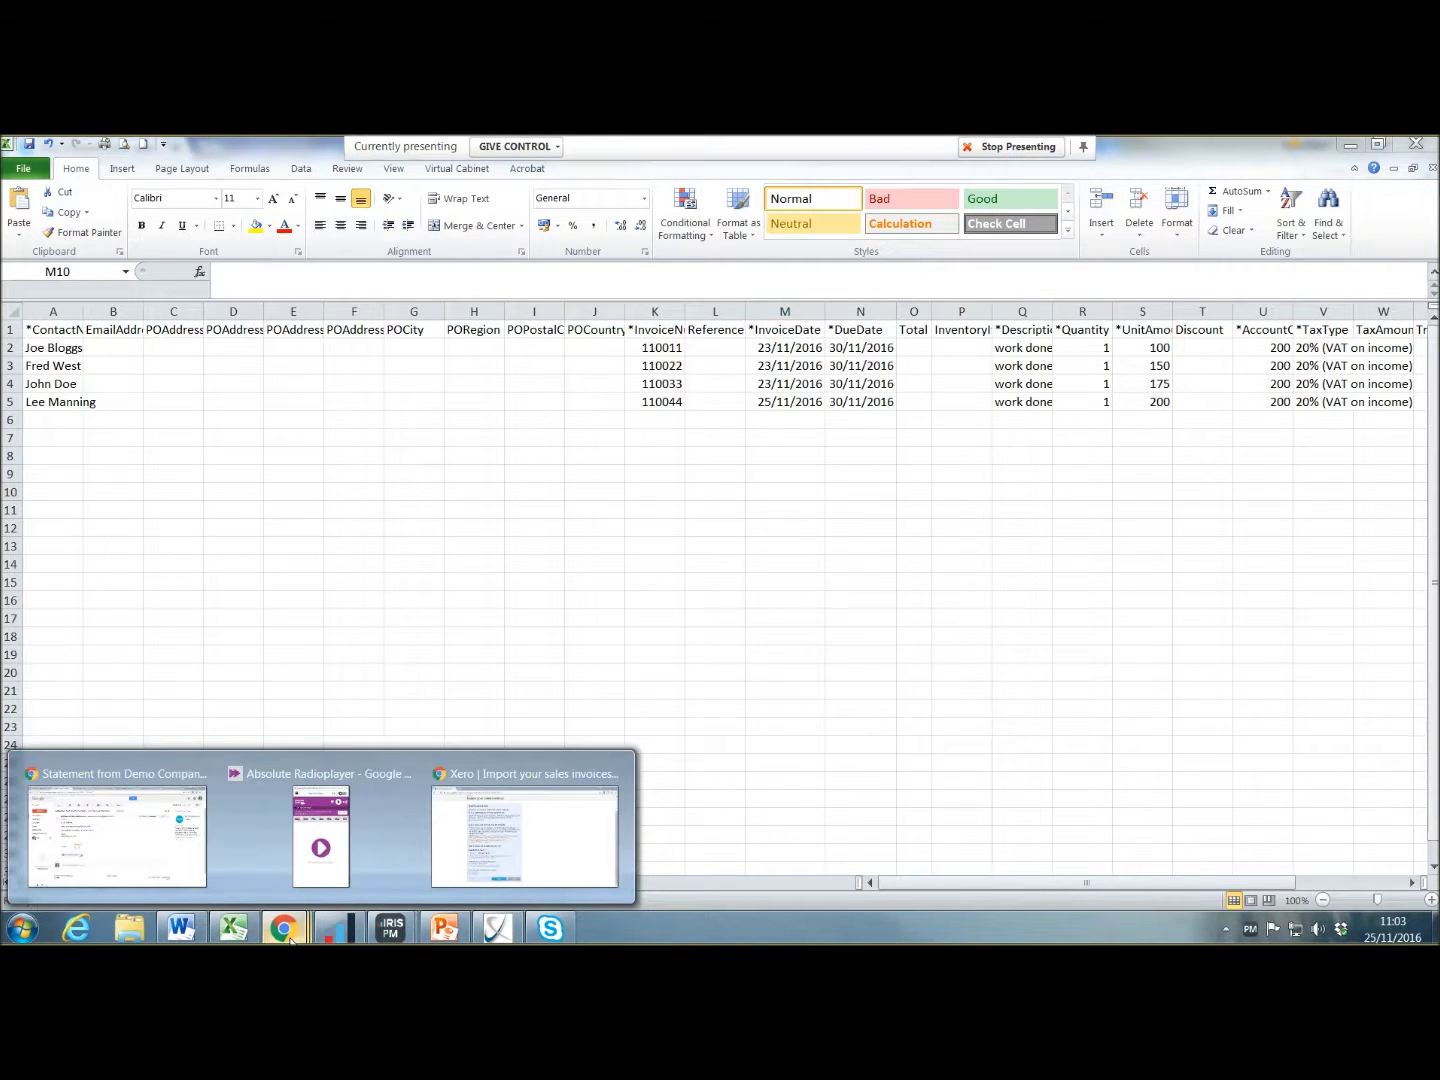
pyautogui.click(490, 823)
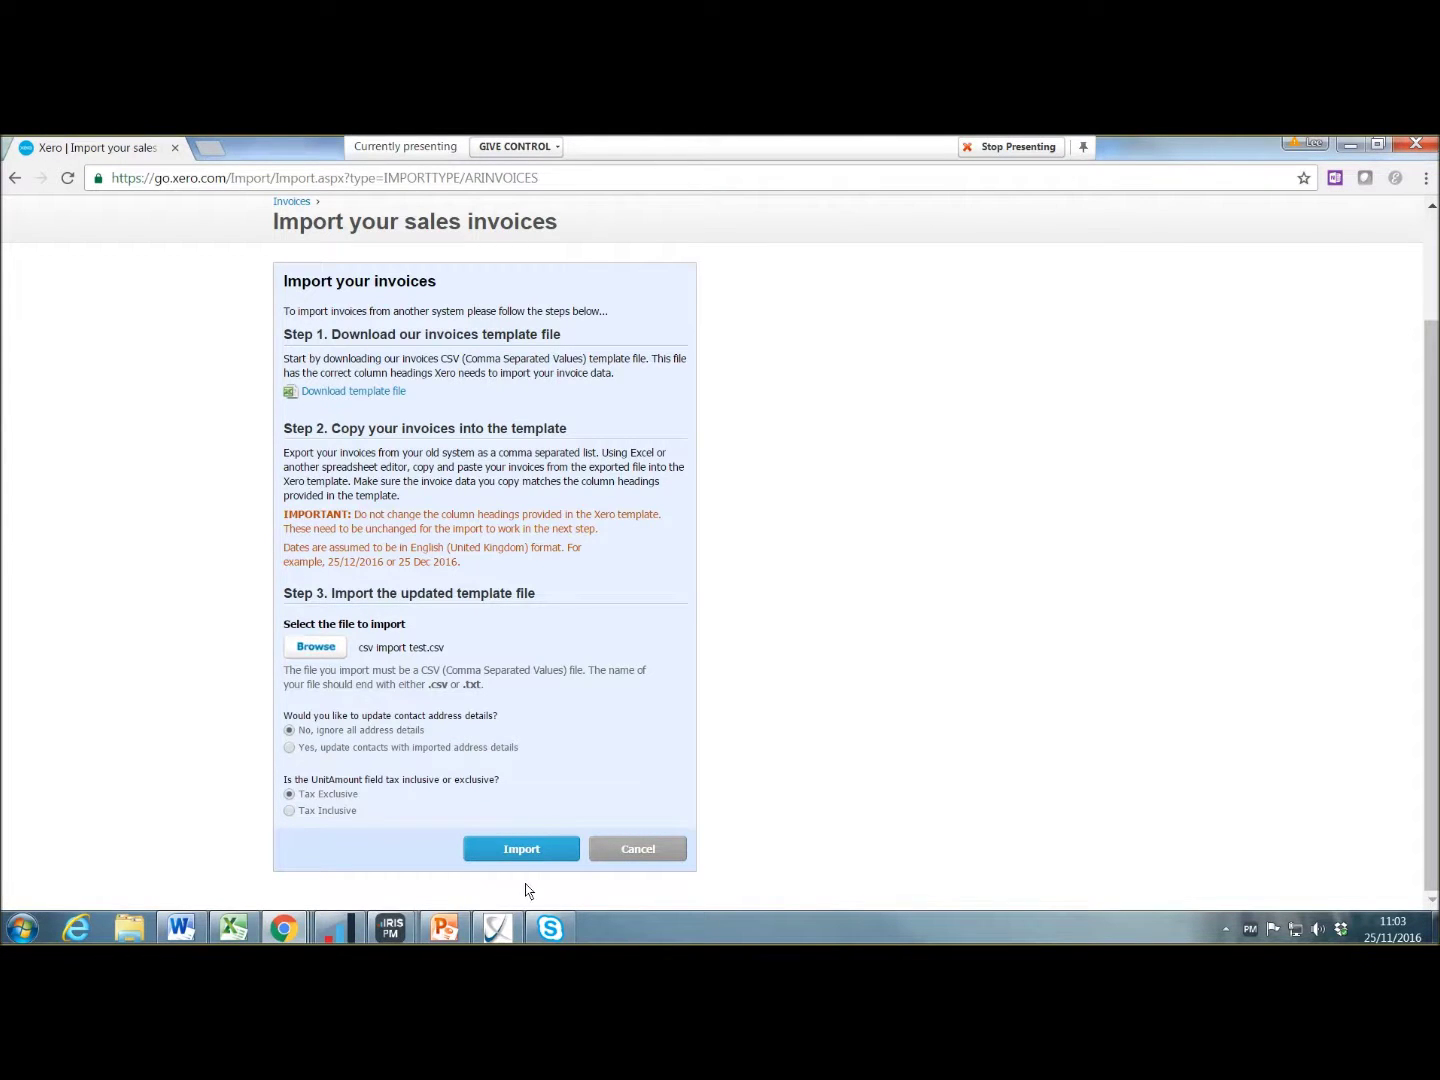
pyautogui.click(525, 851)
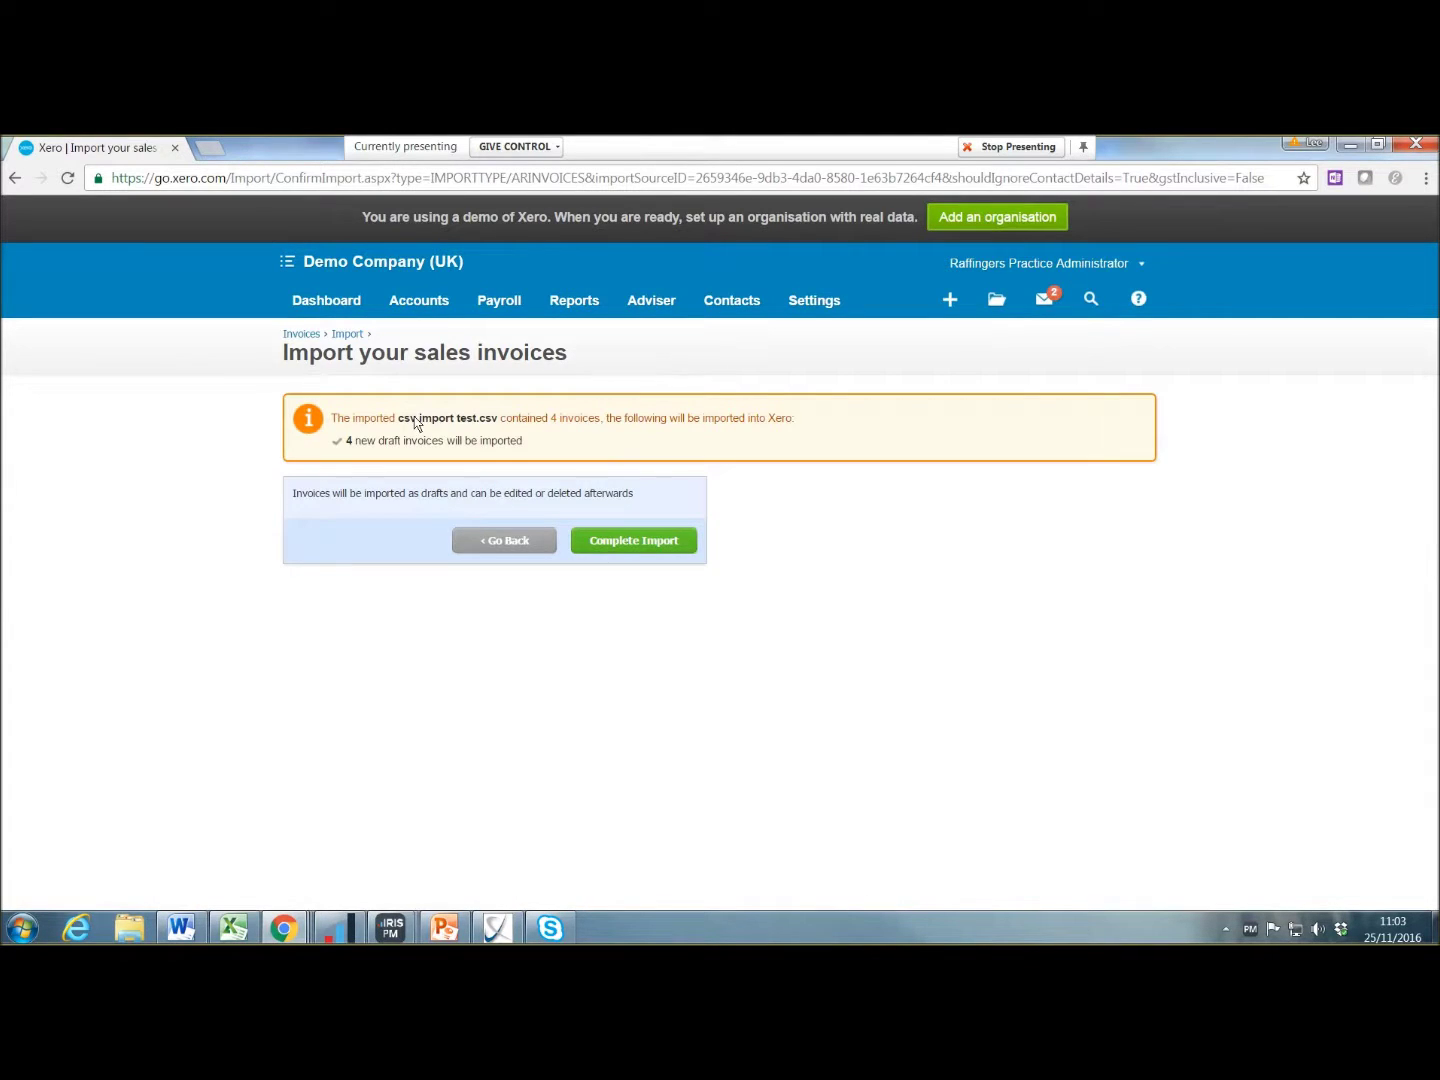
pyautogui.click(661, 540)
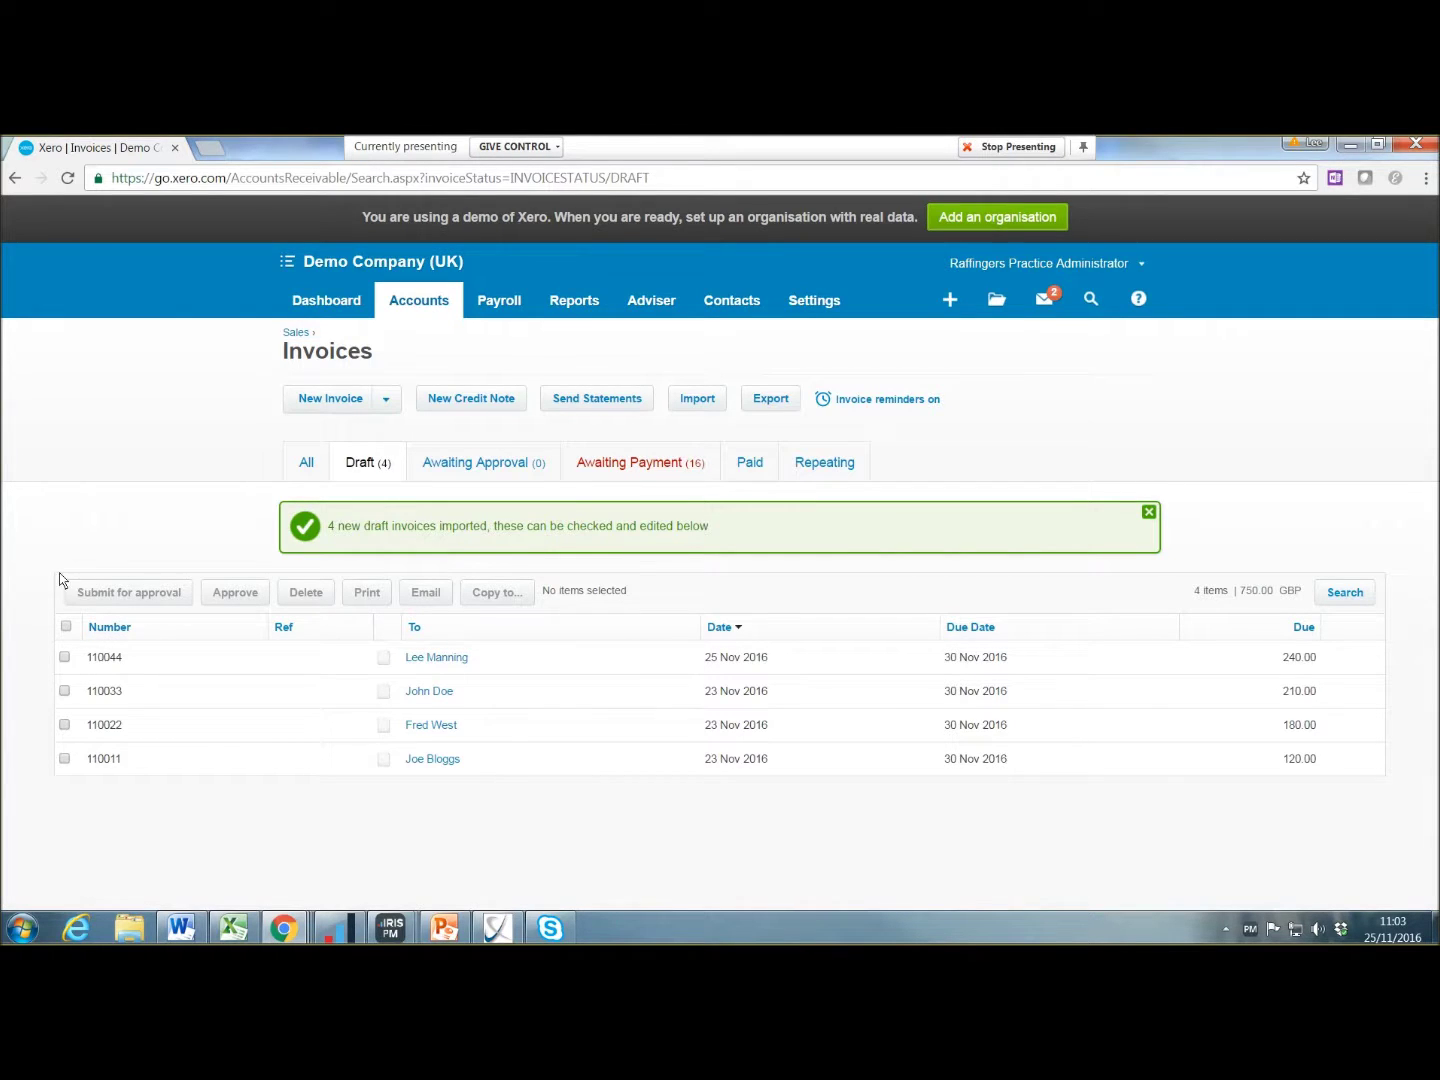
# Step: Select all four draft invoices and approve them
pyautogui.click(65, 626)
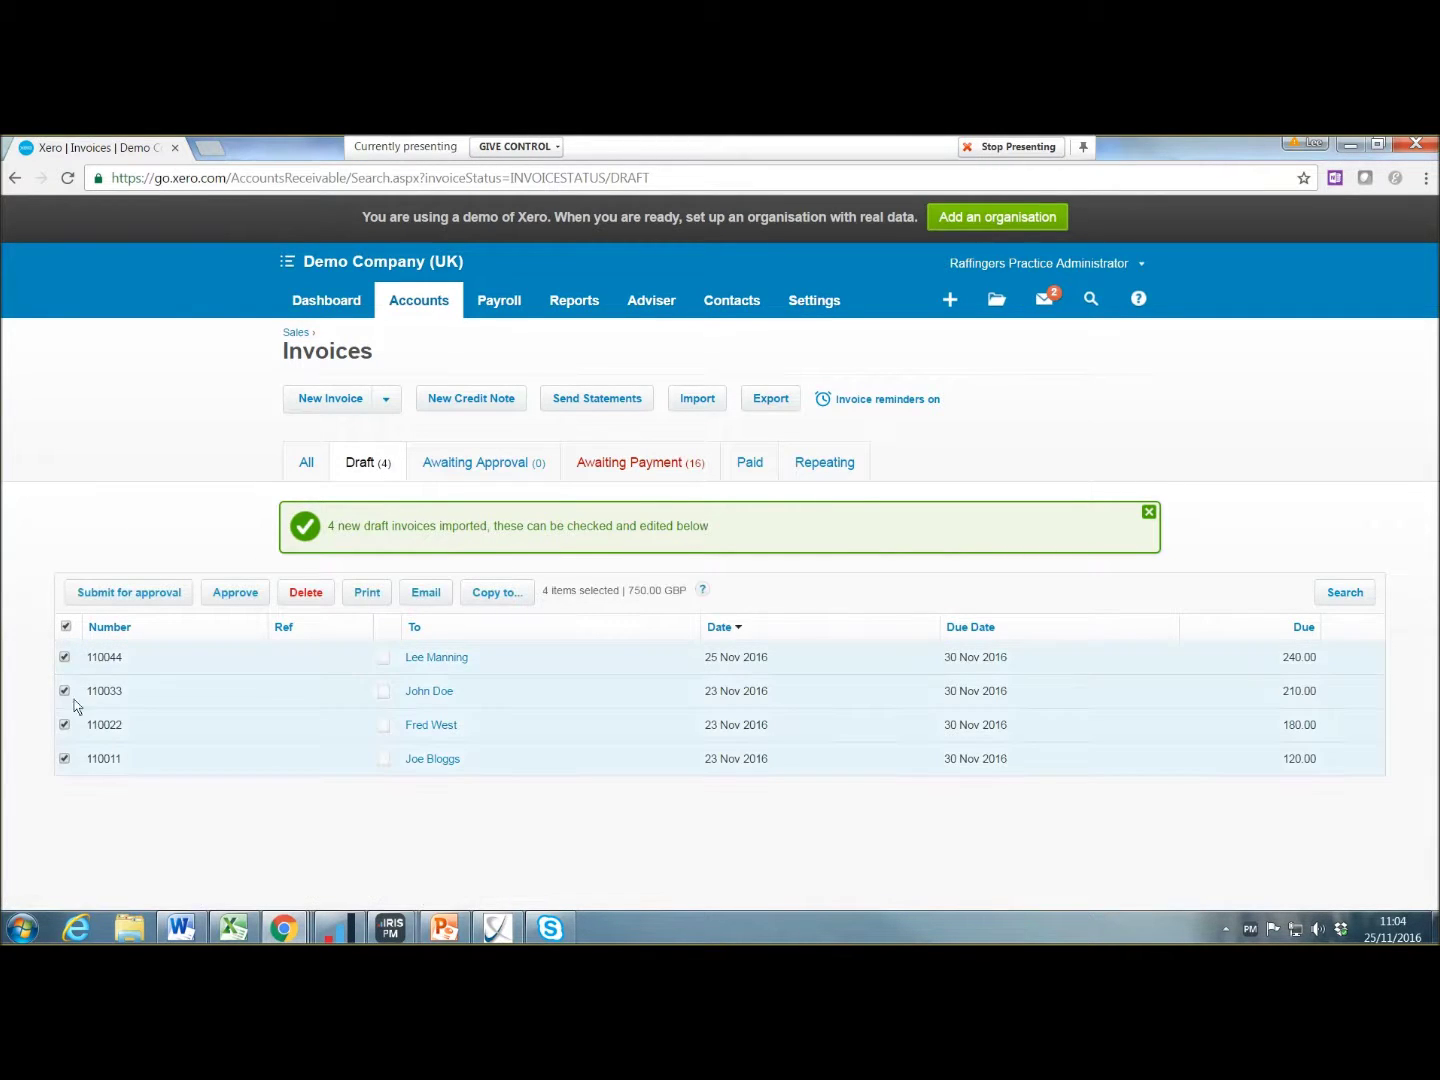
pyautogui.click(245, 593)
pyautogui.click(799, 594)
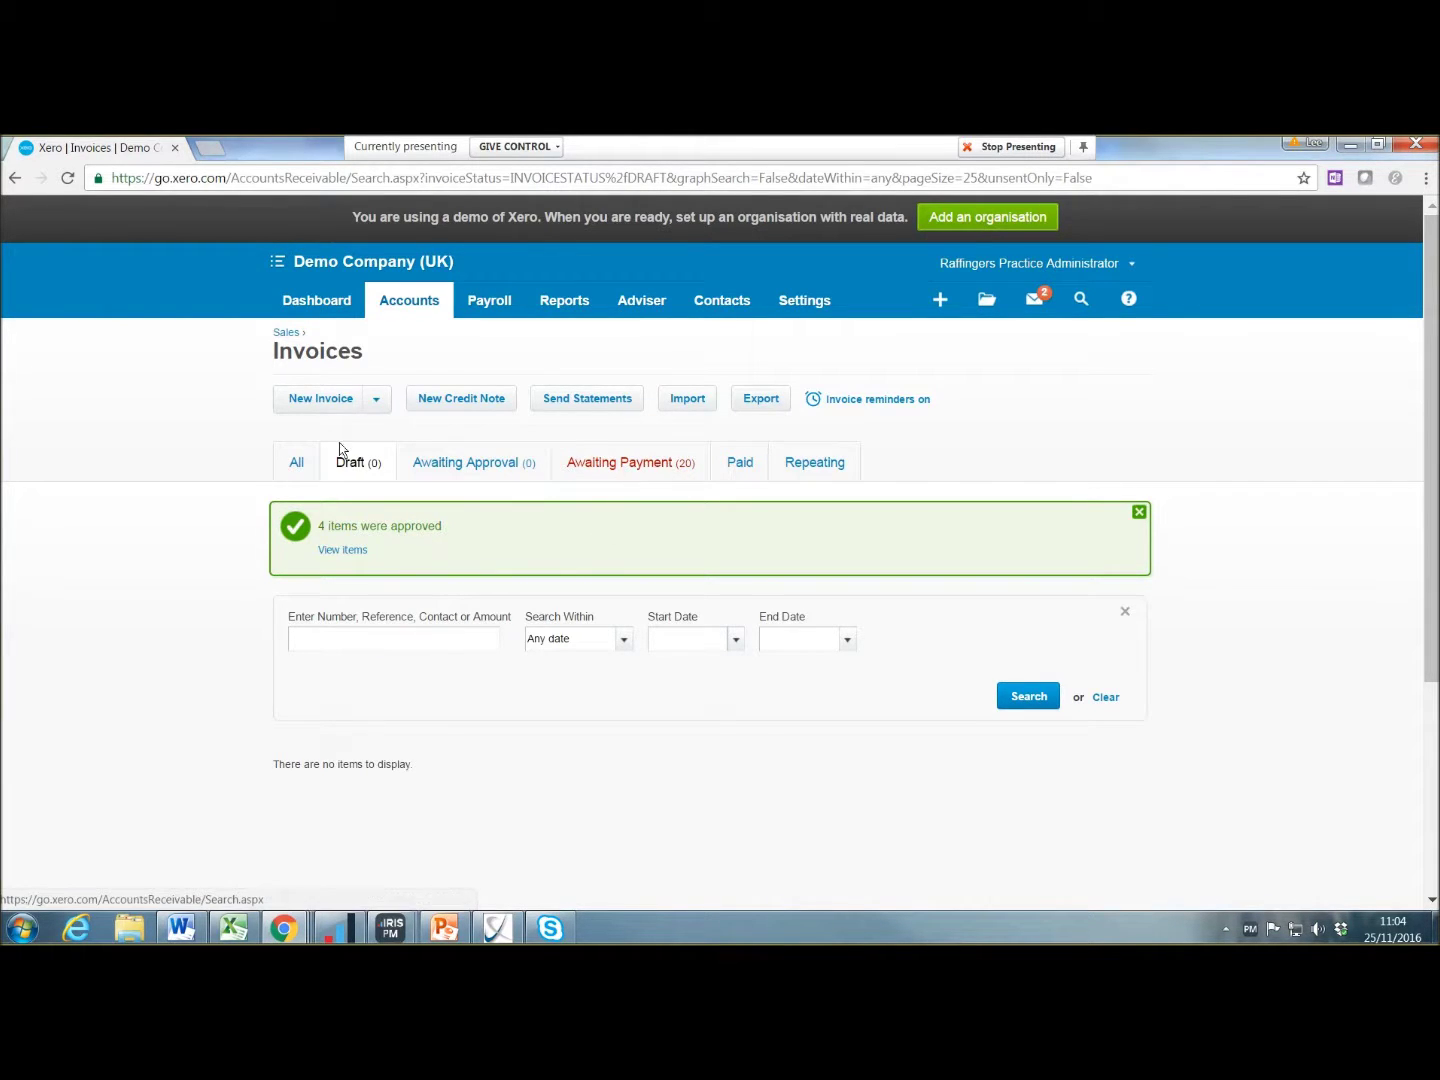
# Step: Return to the Sales dashboard by way of the Purchases dashboard
pyautogui.click(409, 301)
pyautogui.click(418, 411)
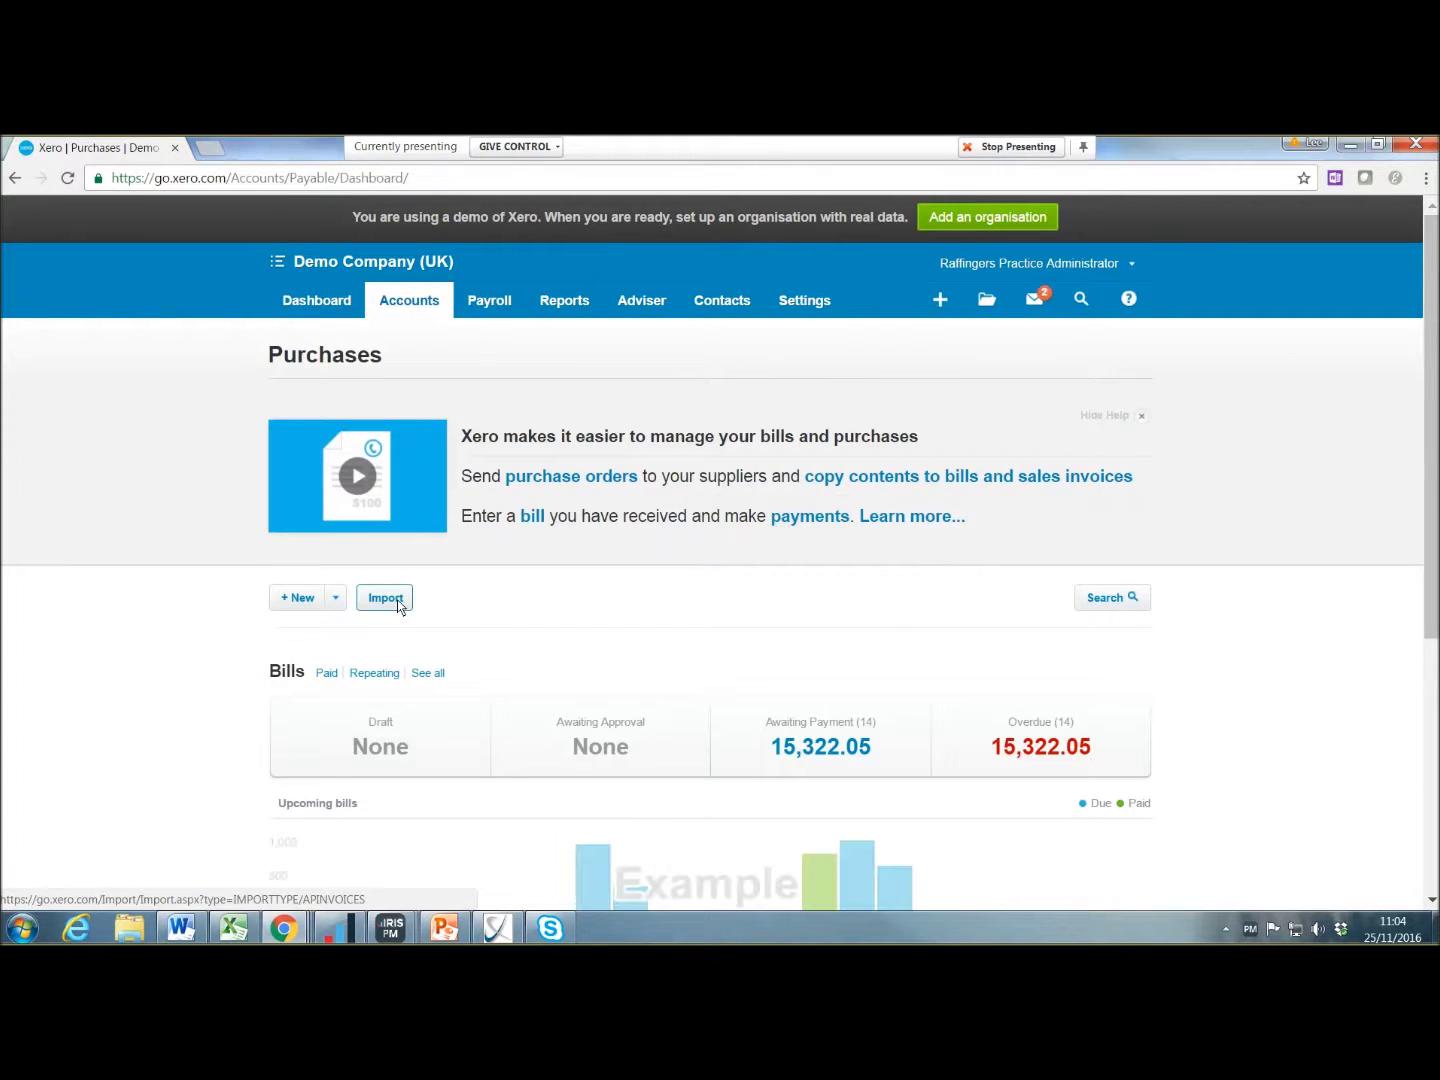
pyautogui.click(419, 301)
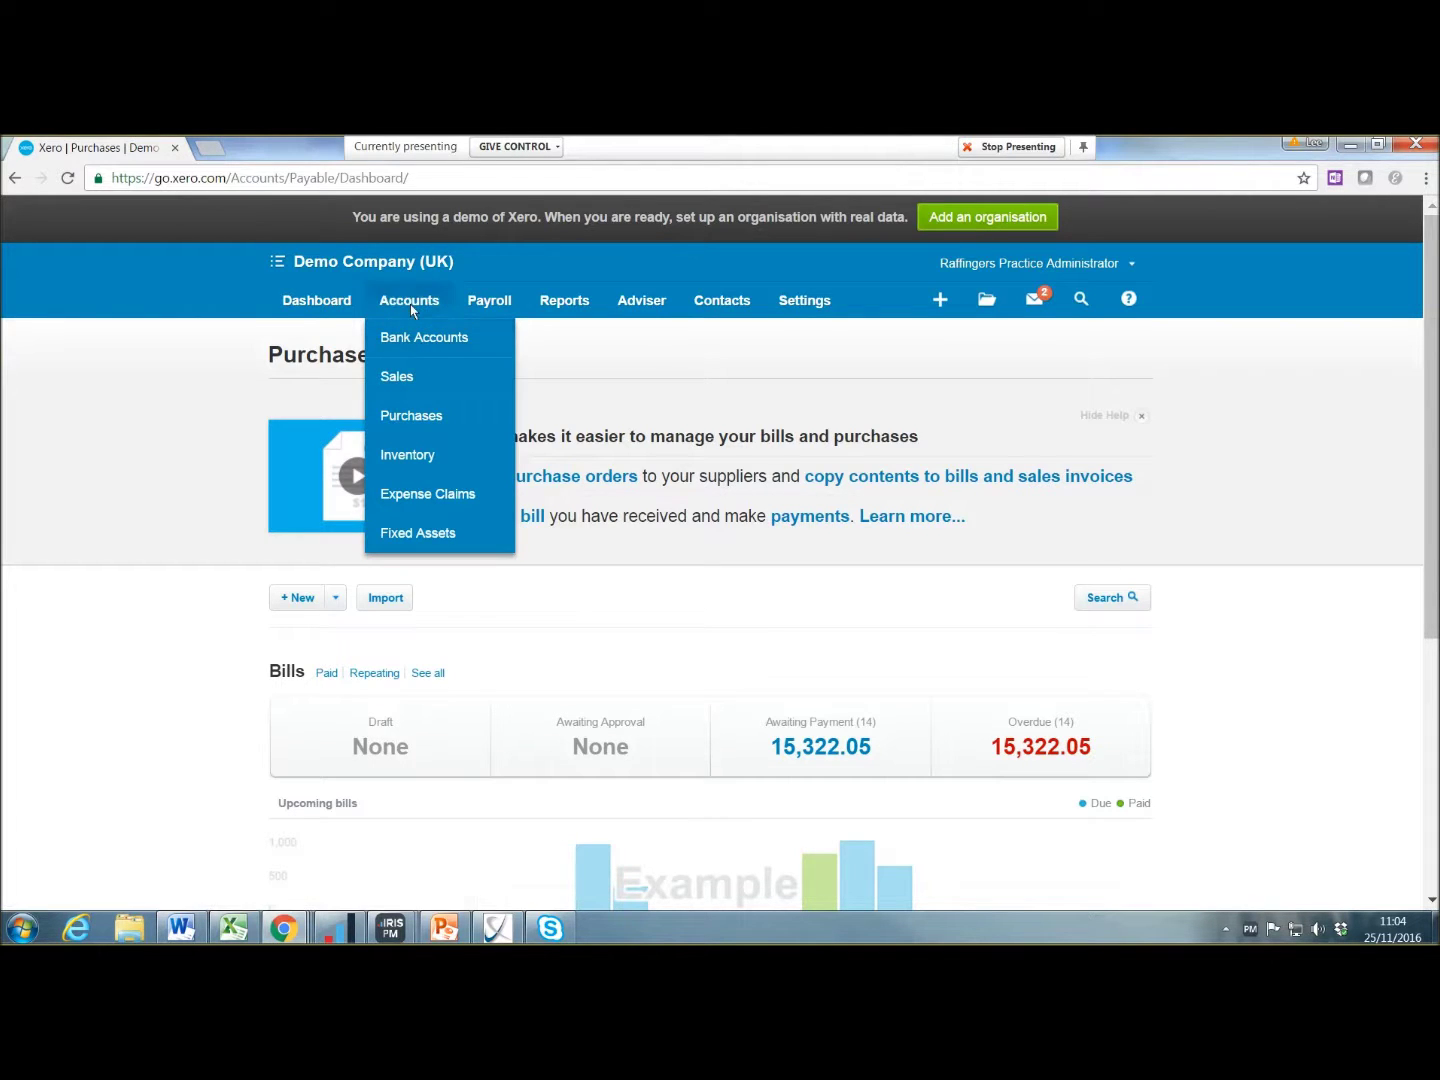
pyautogui.click(410, 385)
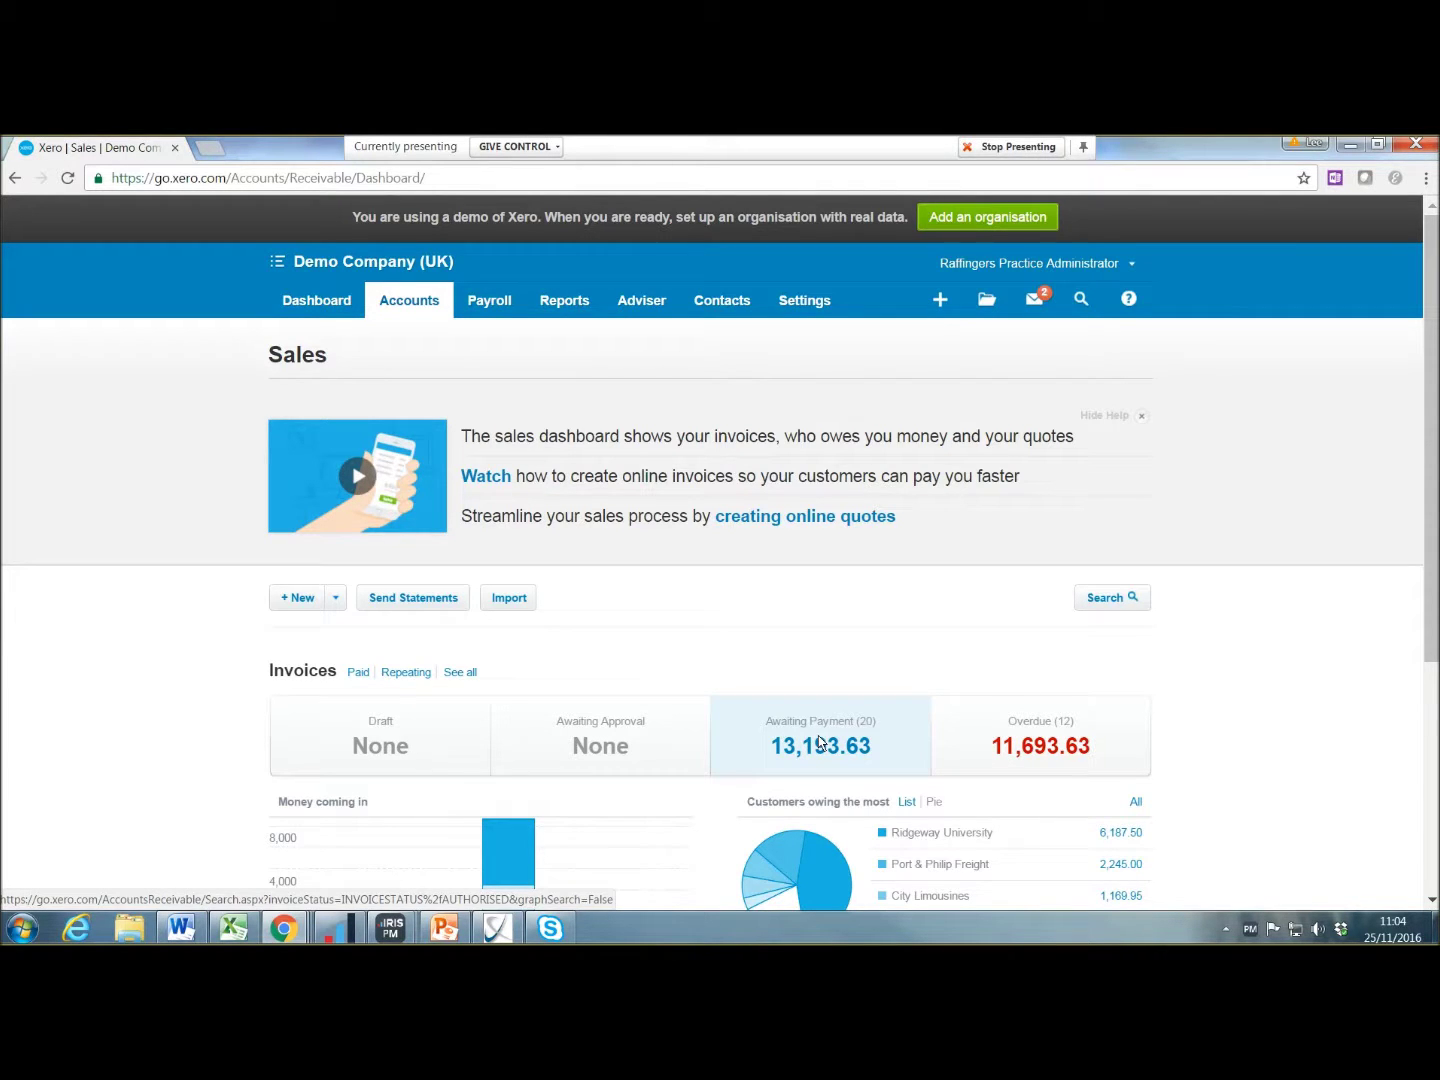
# Step: Open invoice 110044 from Awaiting Payment, view its online version, then switch to the invoice email
pyautogui.click(820, 743)
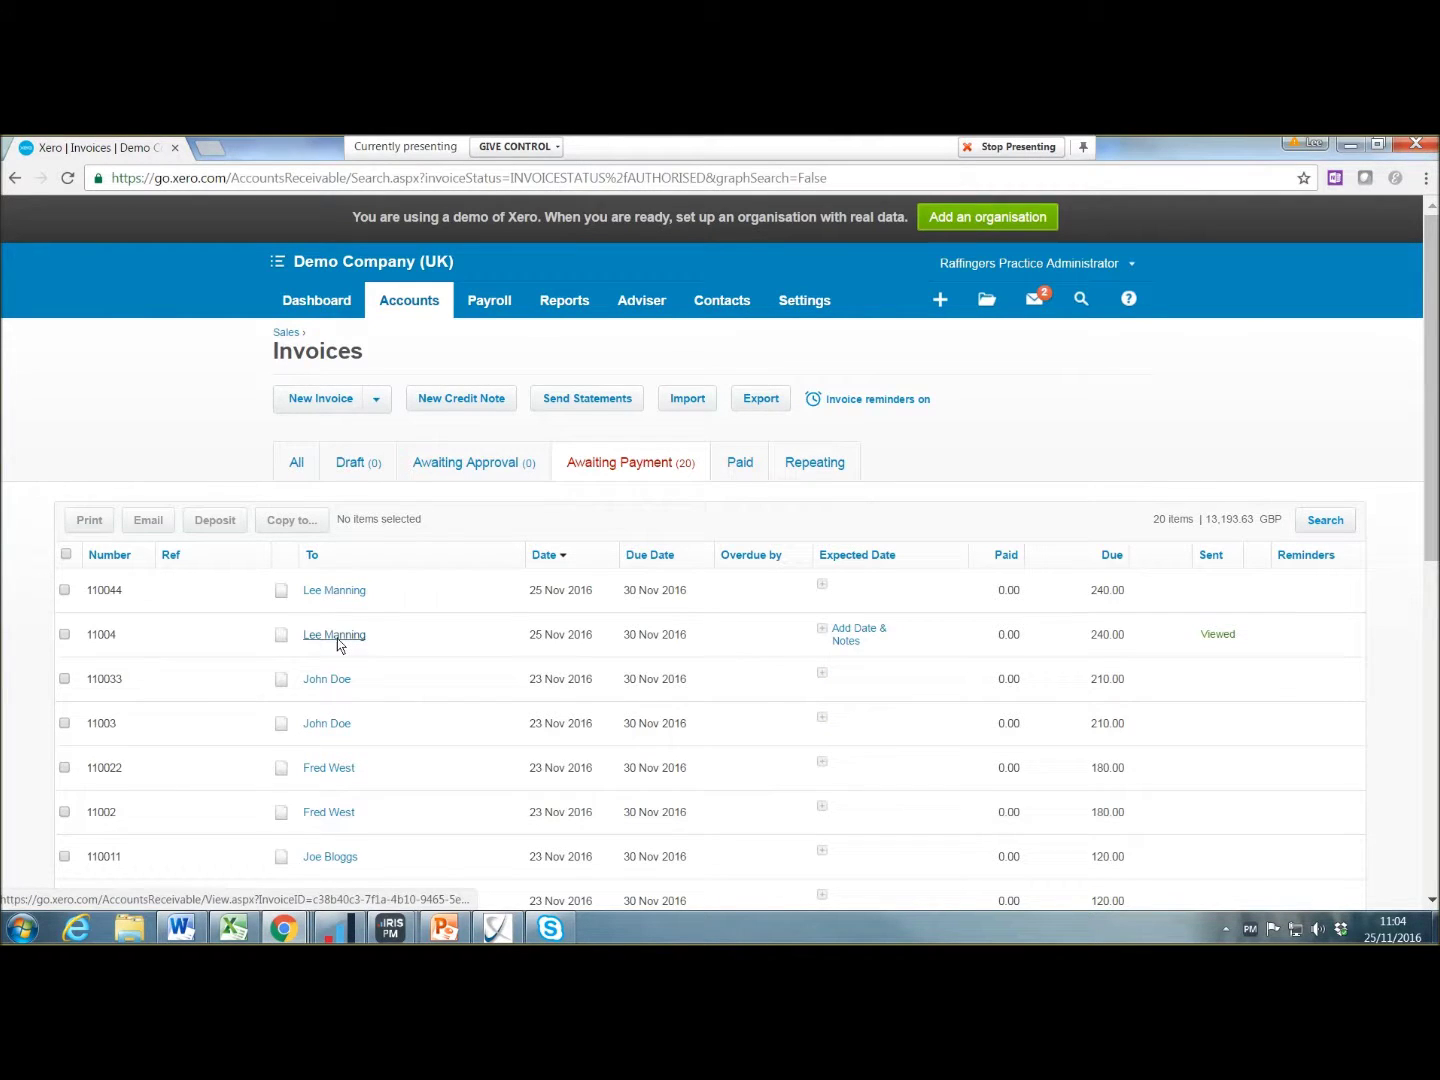
pyautogui.click(346, 592)
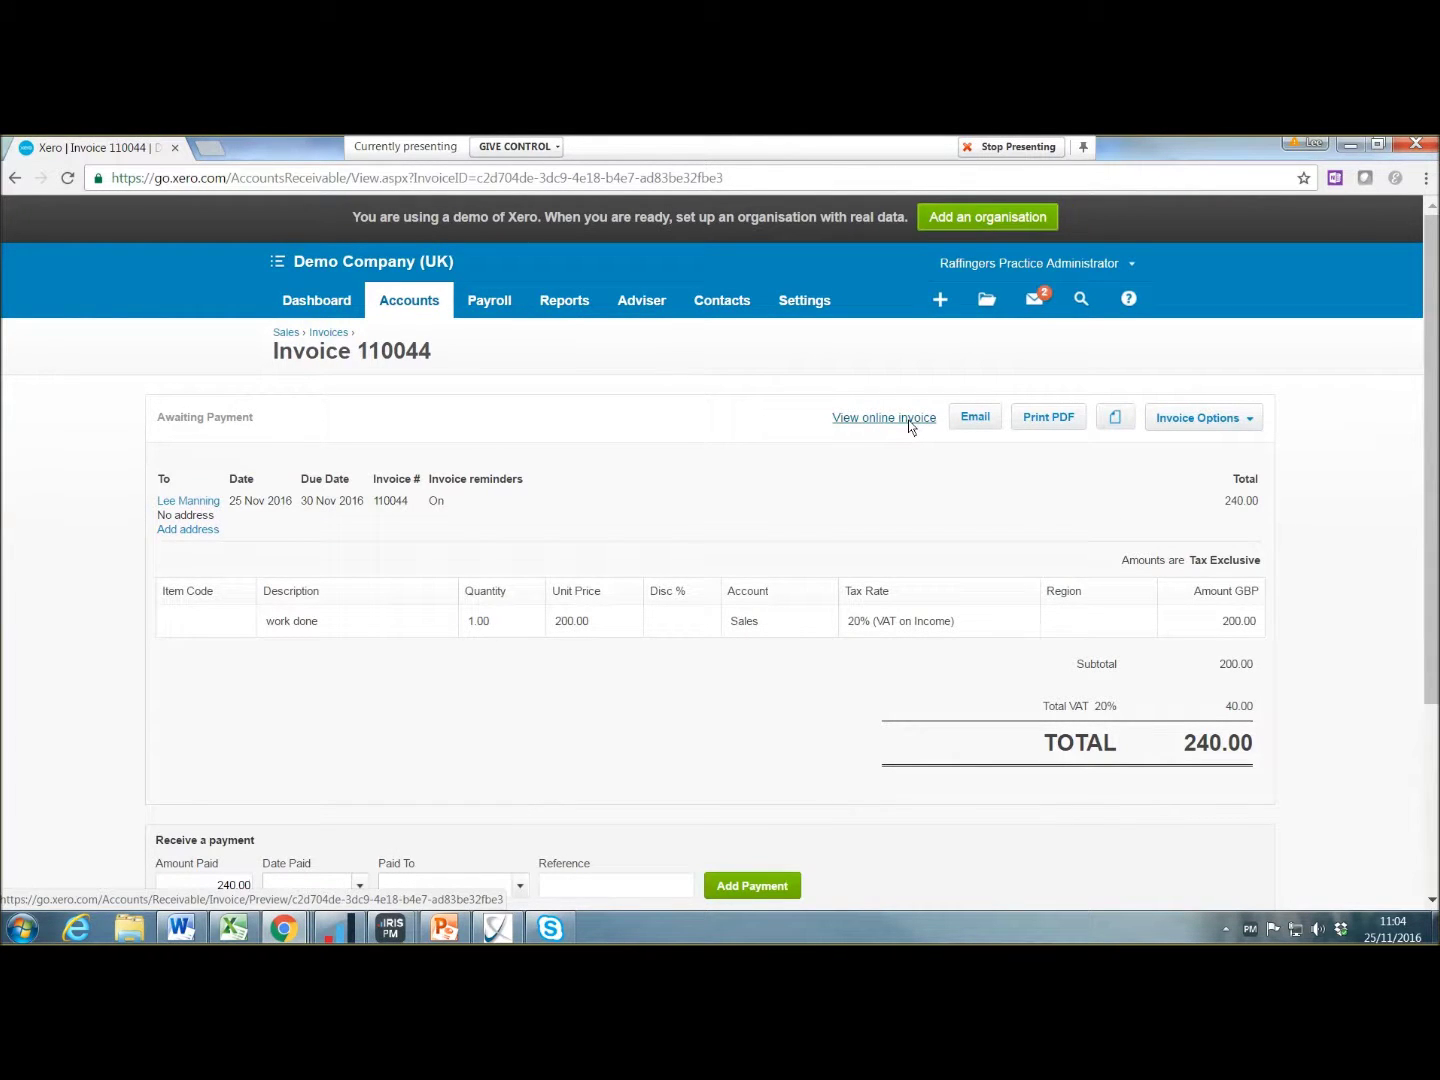
pyautogui.click(908, 420)
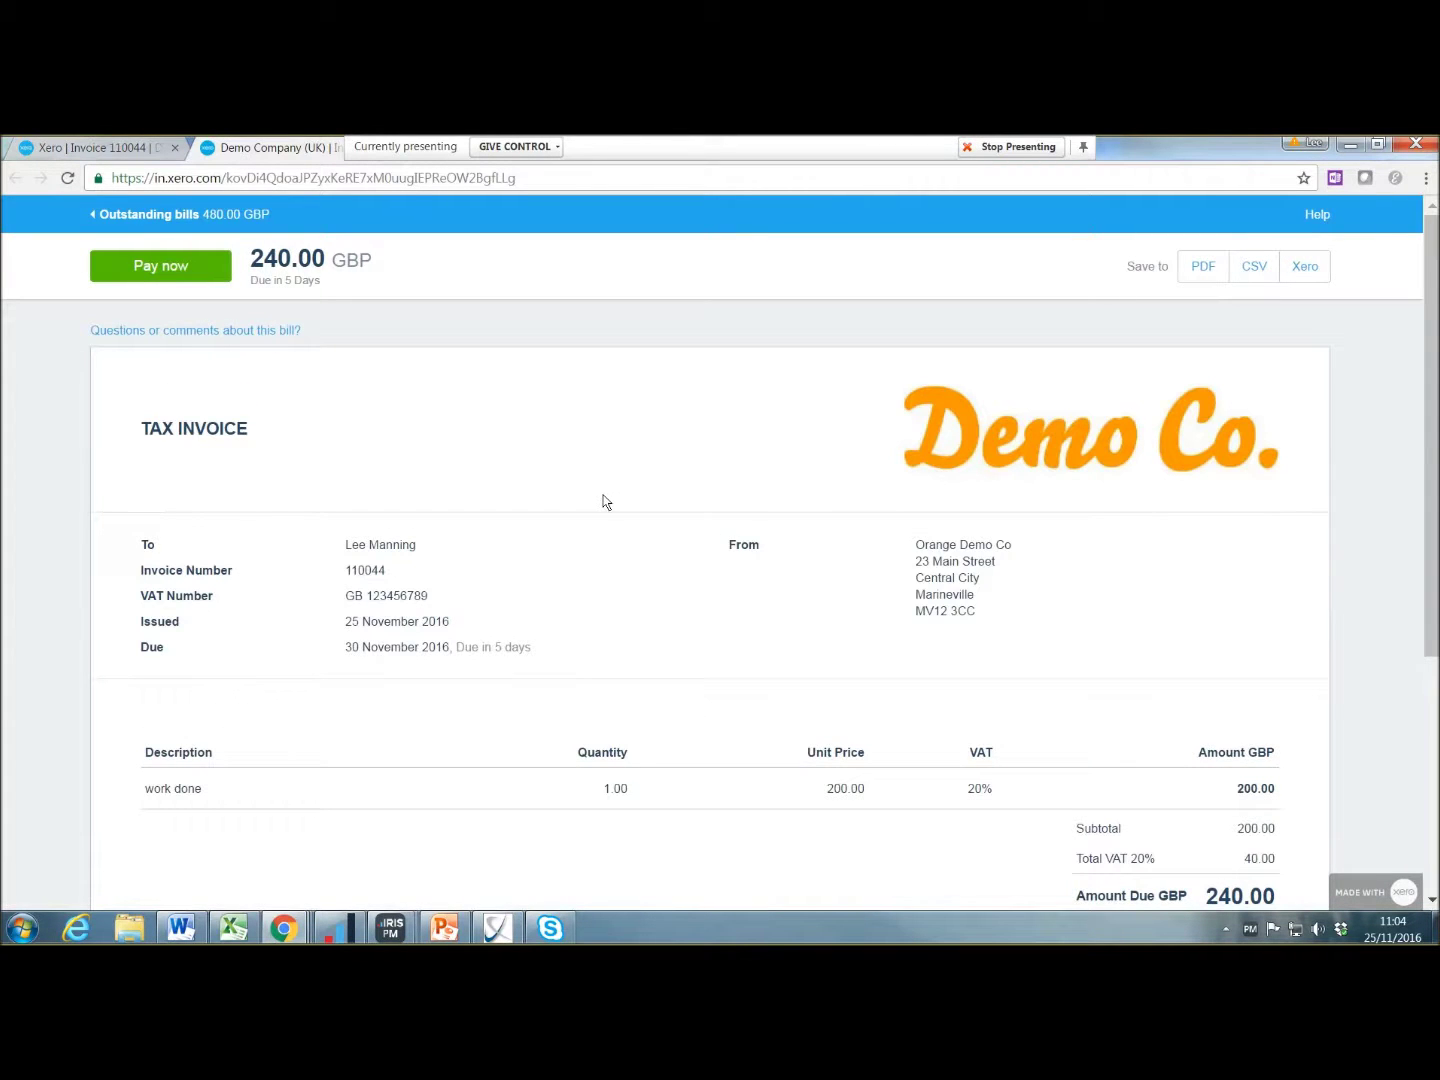
pyautogui.scroll(-5, 603, 501)
pyautogui.scroll(5, 603, 500)
pyautogui.click(137, 149)
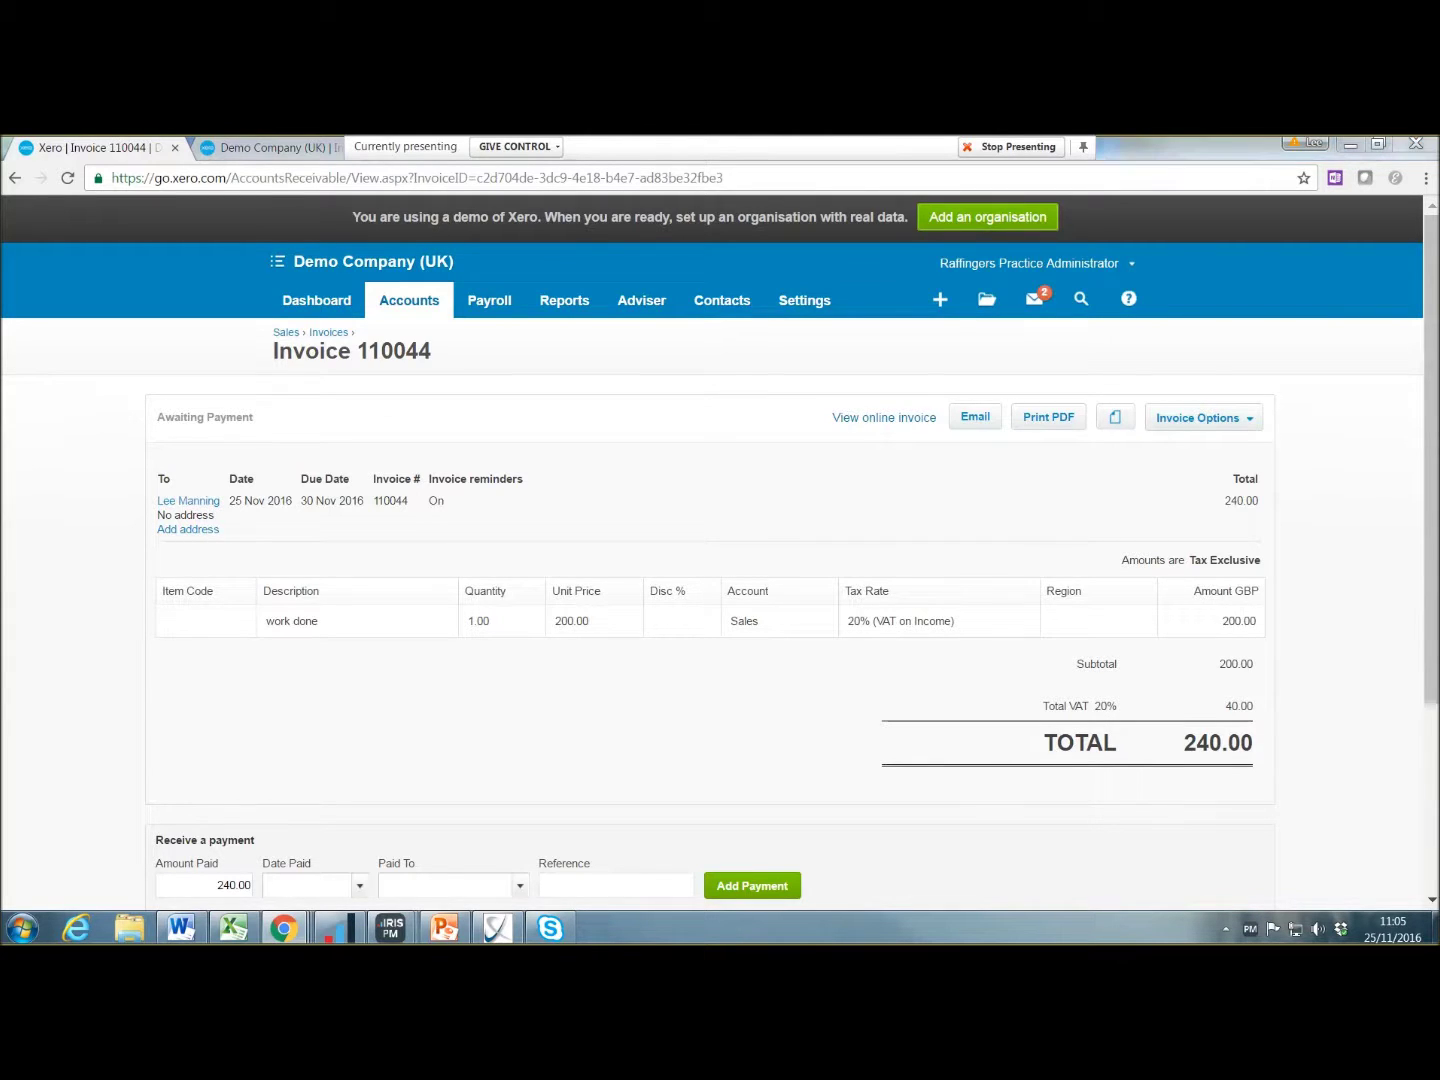
pyautogui.hotkey('alt', 'Tab')
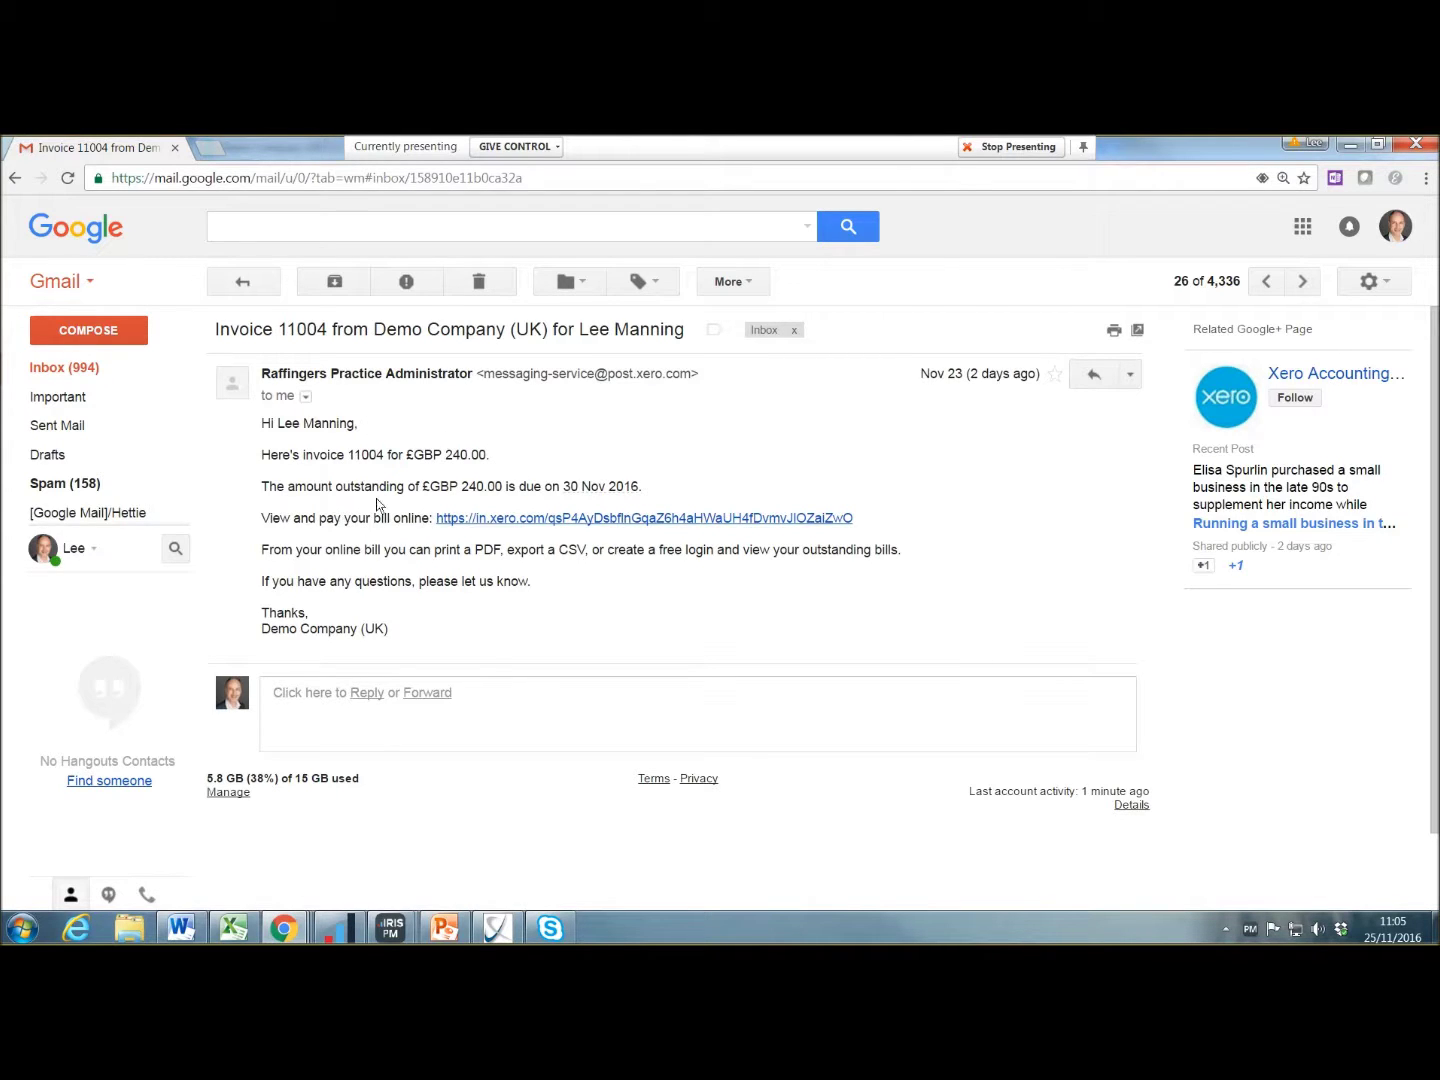
# Step: Follow the in.xero.com link in the invoice 11004 email to the online bill
pyautogui.click(529, 517)
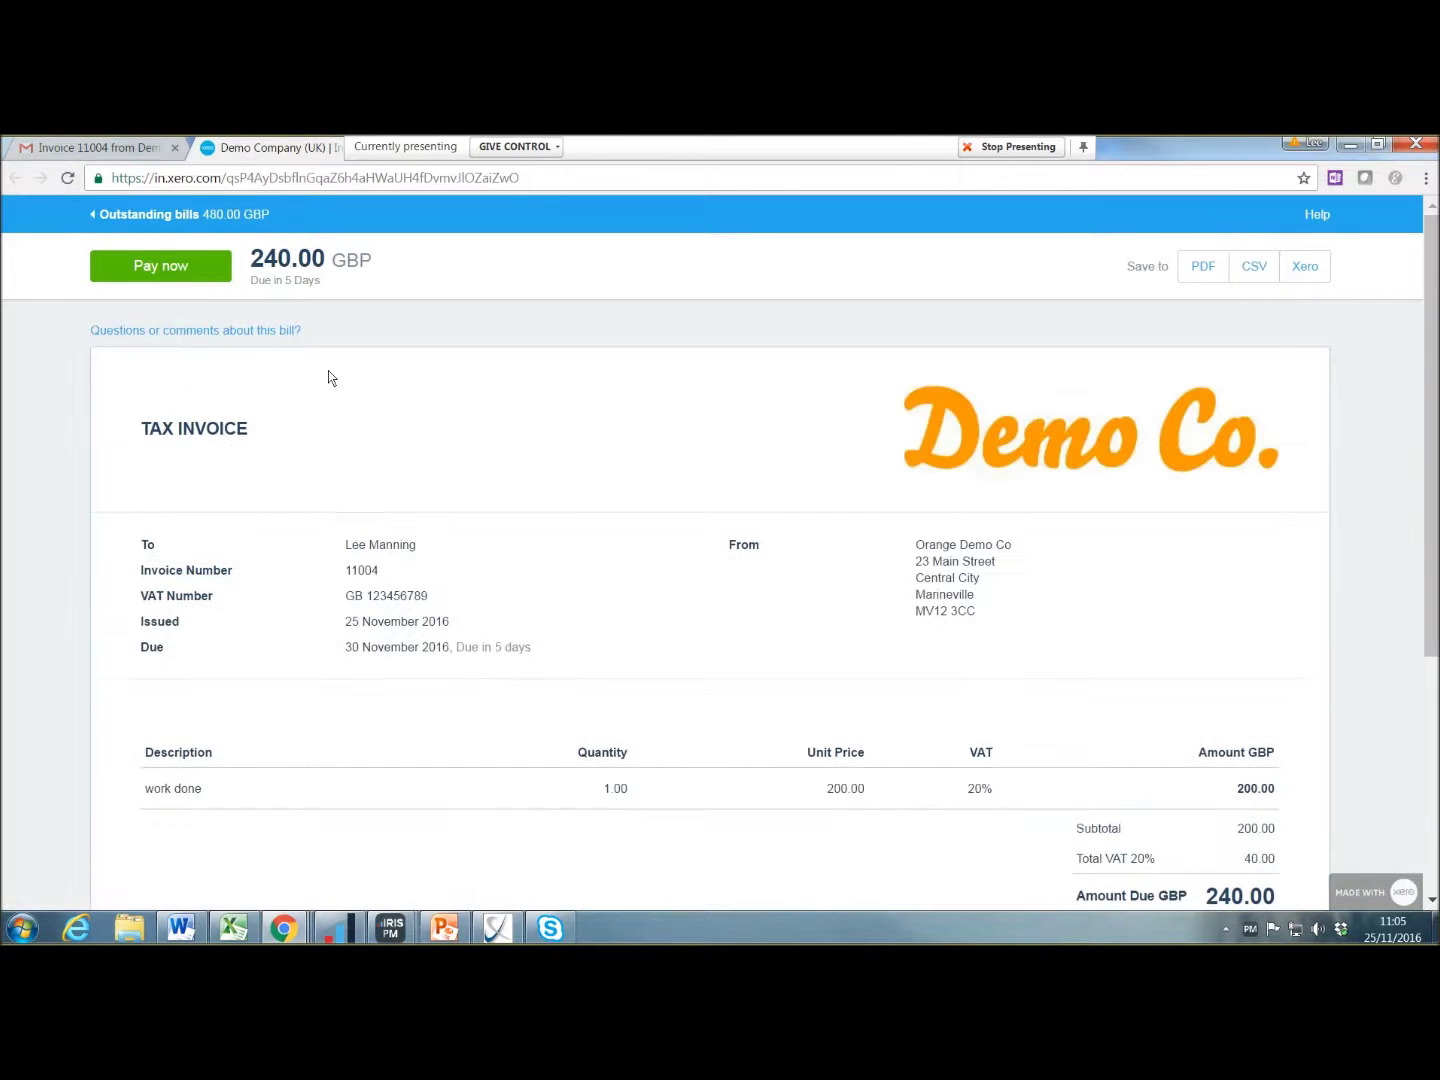
# Step: Start paying the 240.00 GBP online bill for invoice 11004 with Pay now
pyautogui.scroll(-3, 527, 384)
pyautogui.scroll(3, 526, 384)
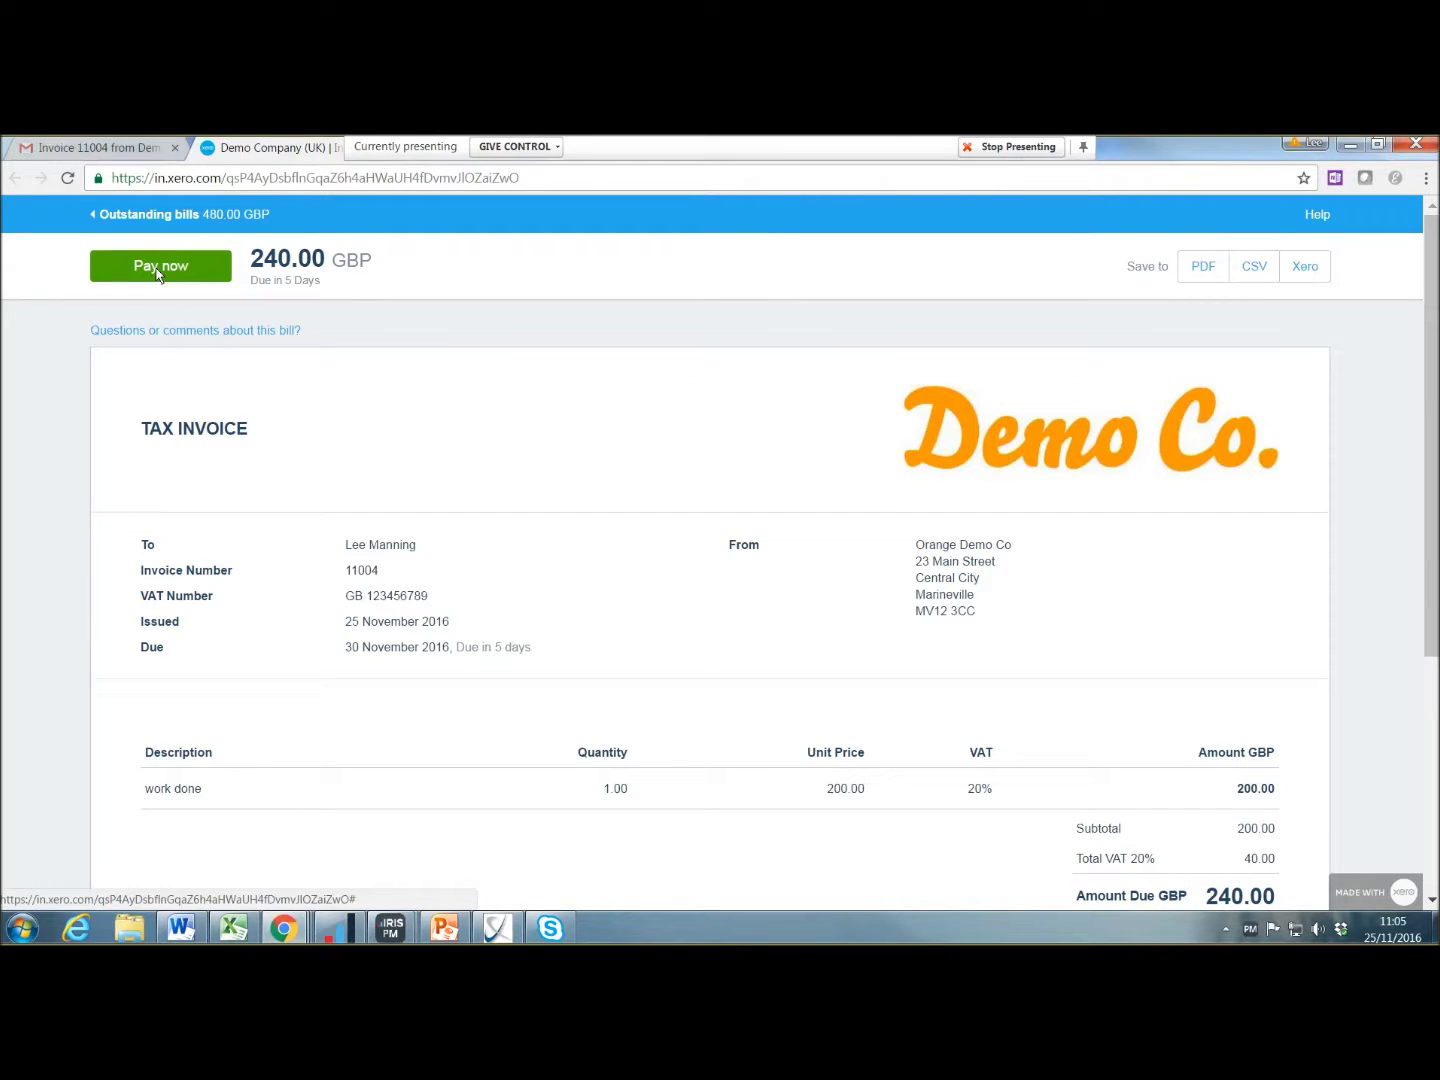
pyautogui.click(158, 272)
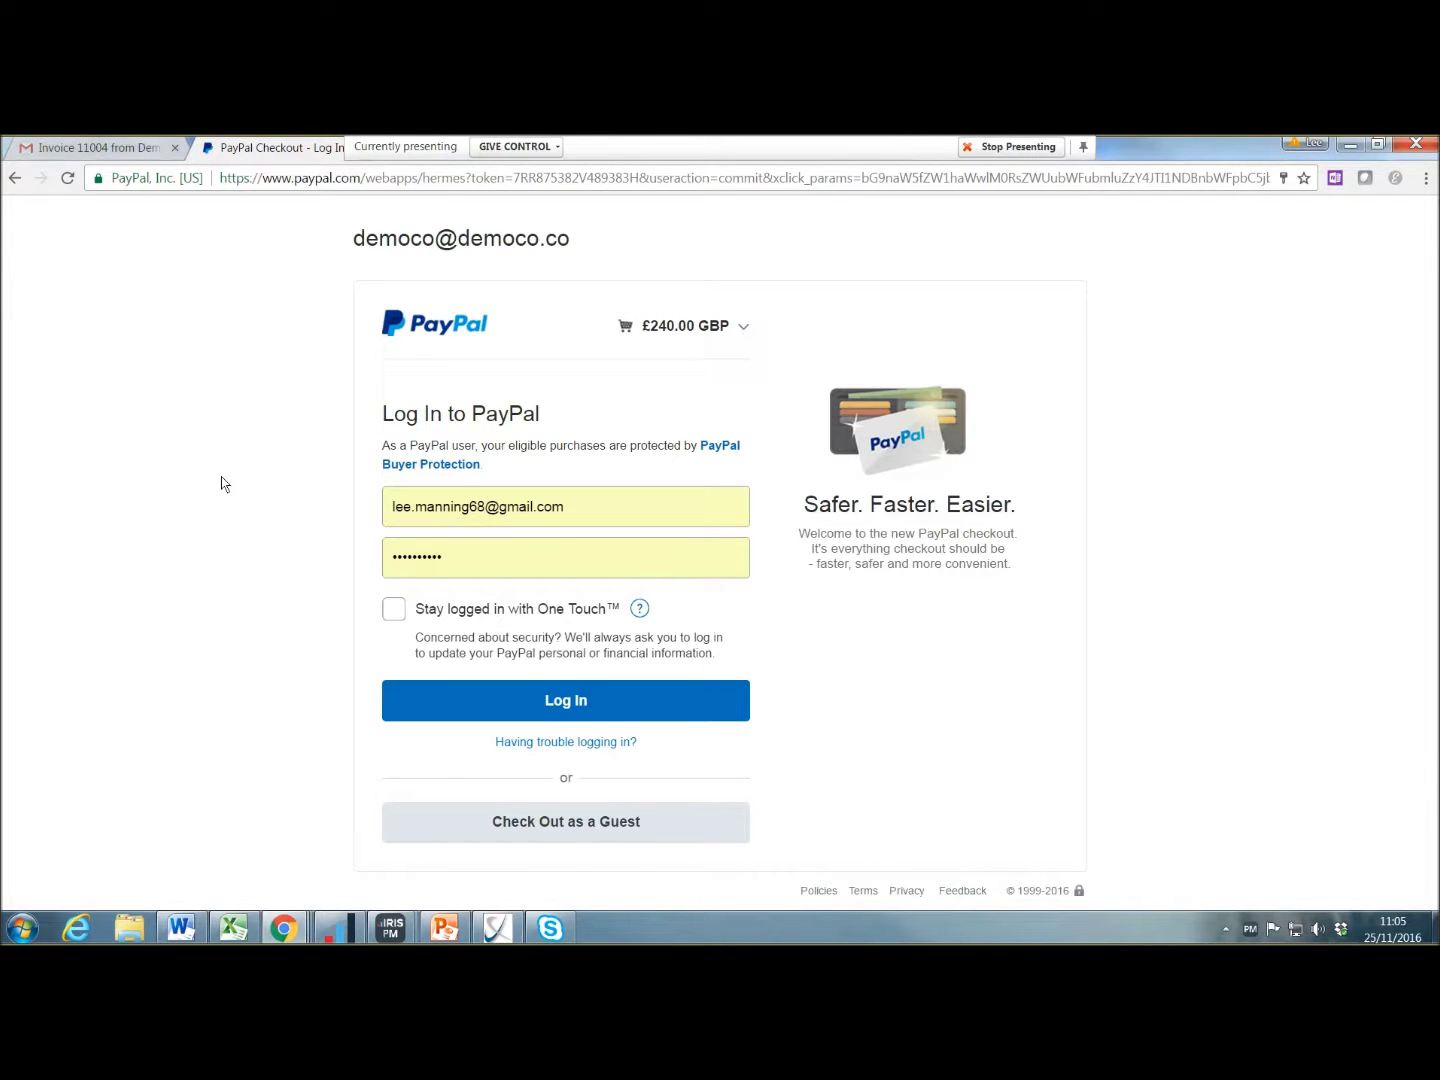
# Step: Leave the £240.00 PayPal checkout and bring Xero's invoice 110044 window back
pyautogui.moveTo(285, 921)
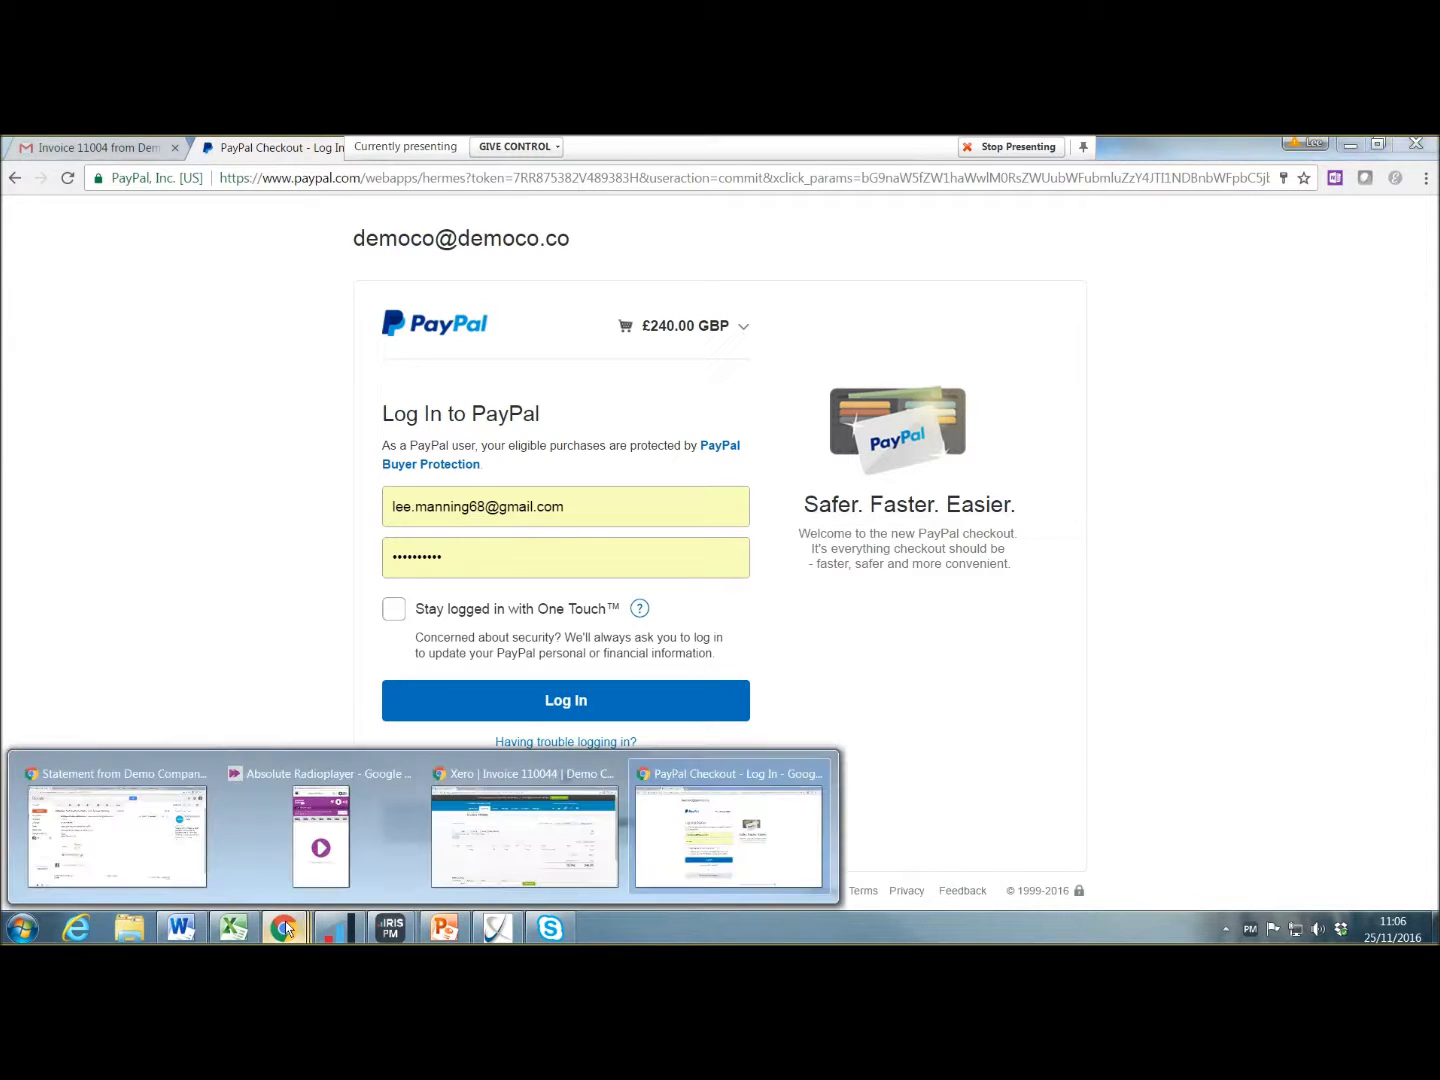
pyautogui.click(535, 830)
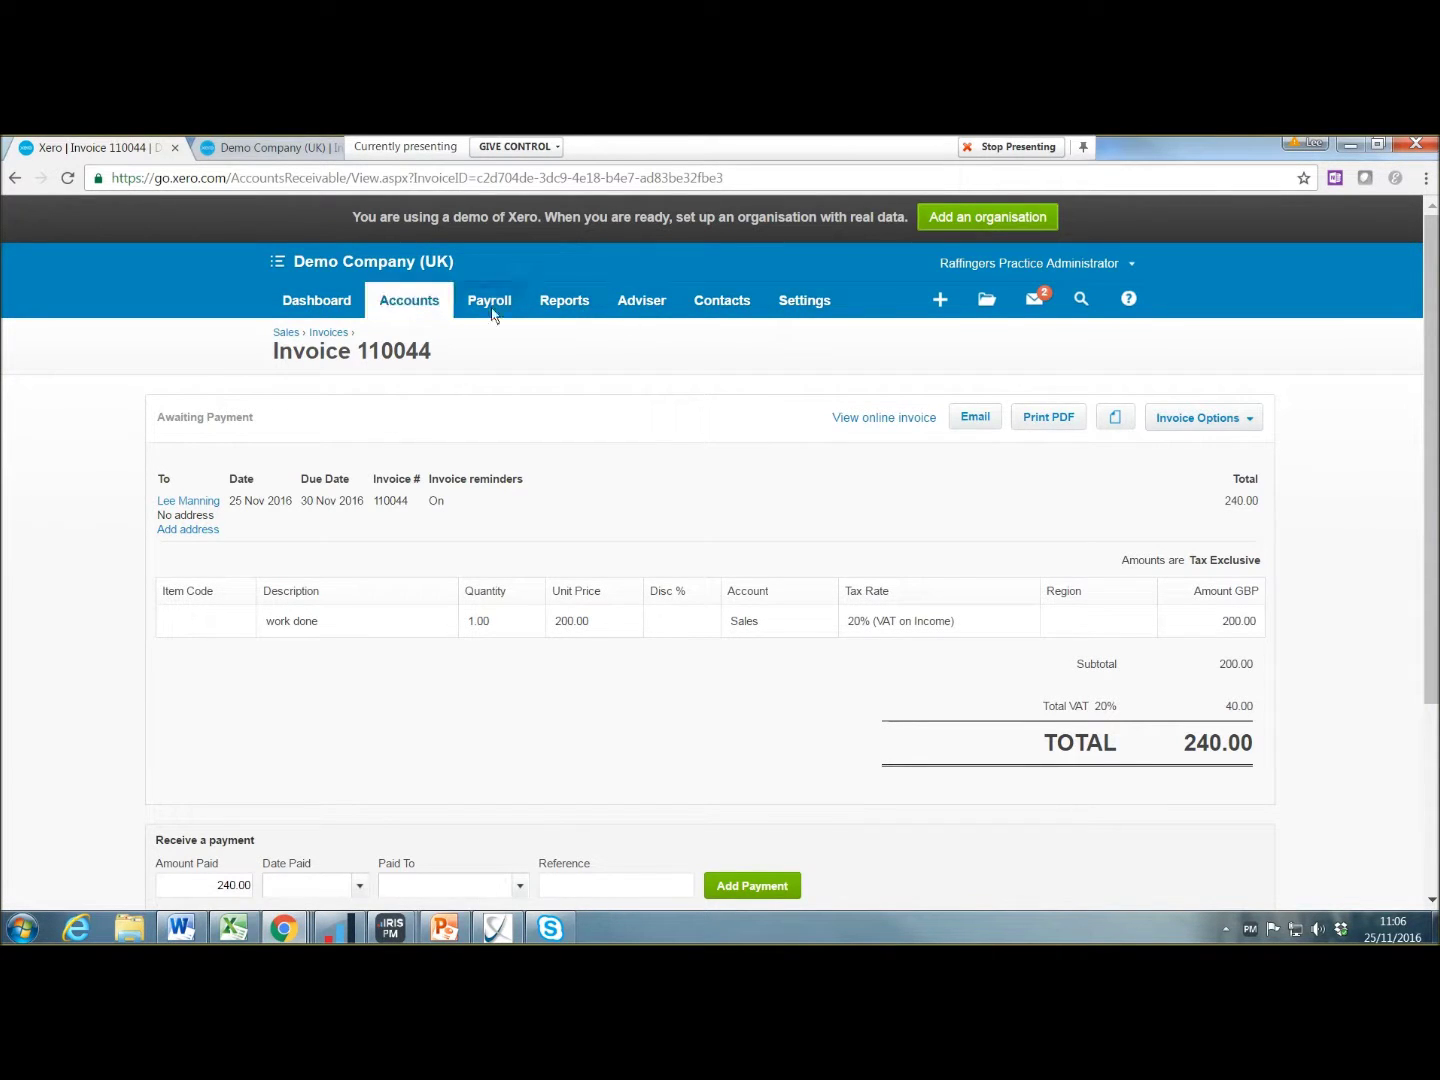
# Step: Go to the Payment Services section under General Settings' Invoice Settings
pyautogui.click(813, 302)
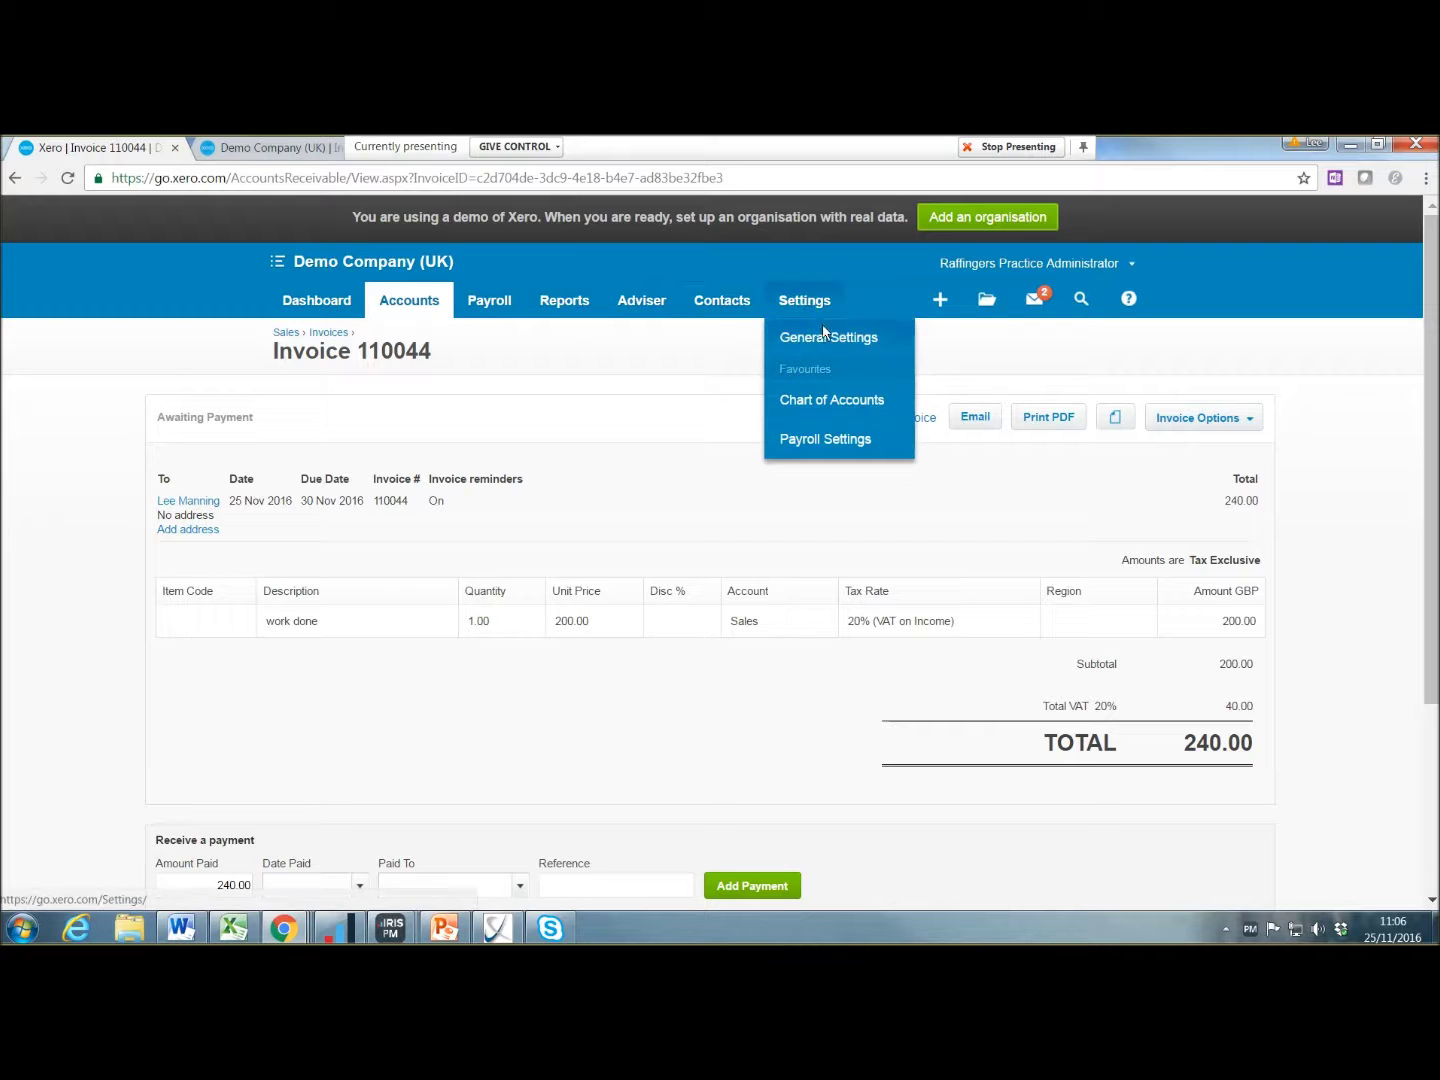
pyautogui.click(815, 339)
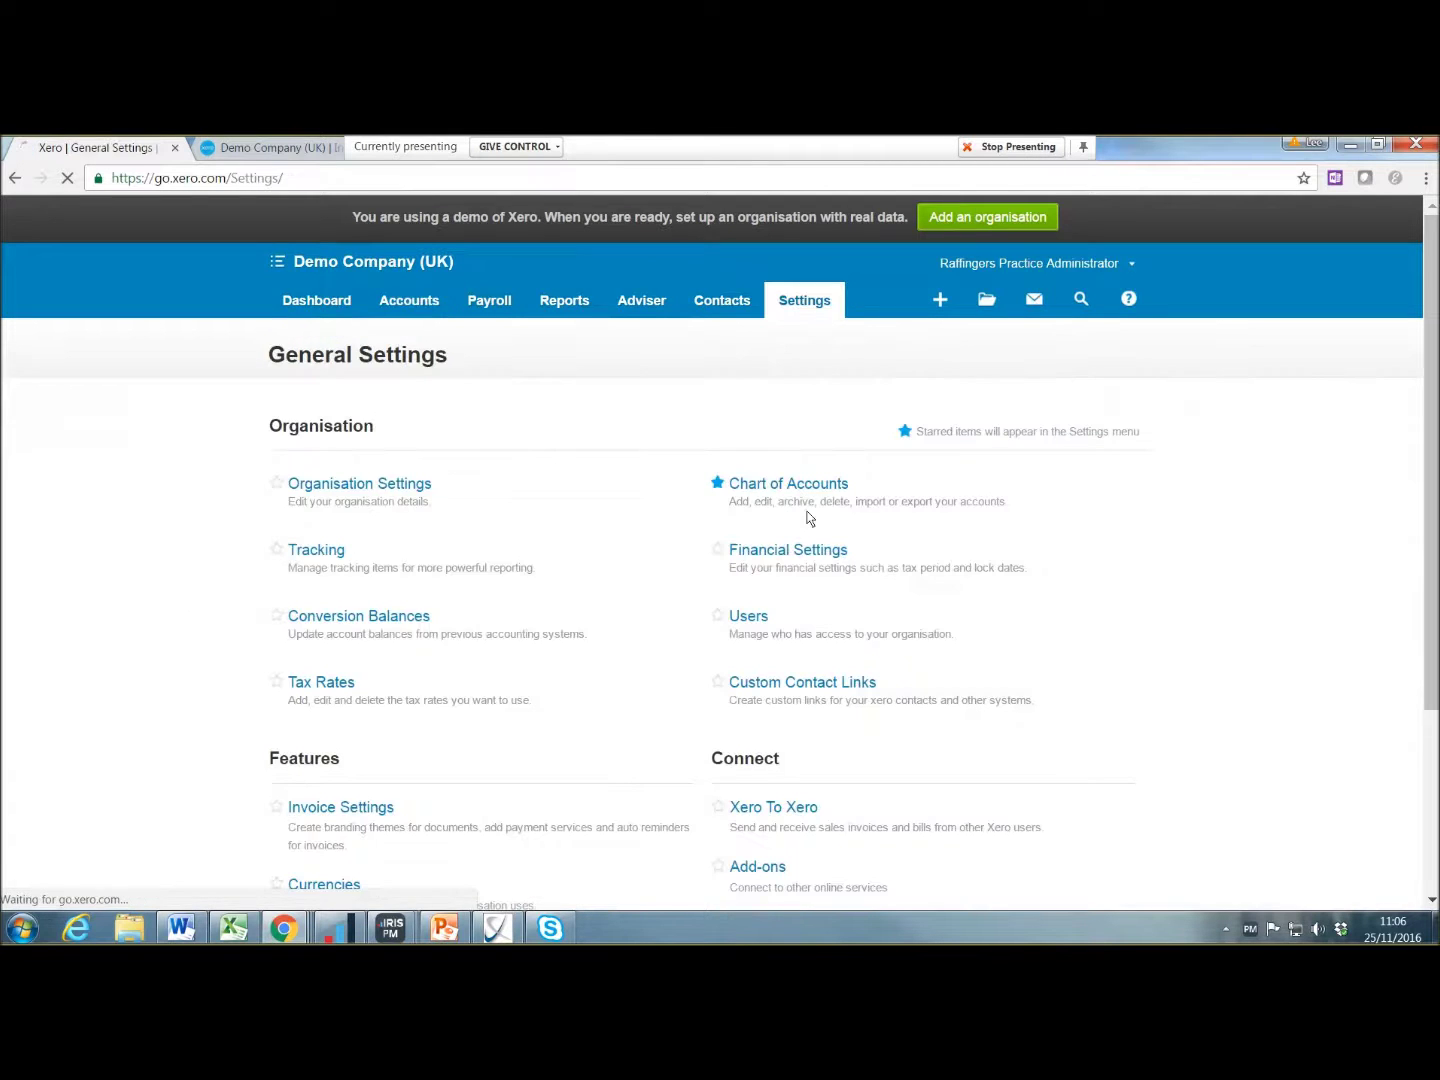
pyautogui.scroll(-2, 807, 515)
pyautogui.click(827, 740)
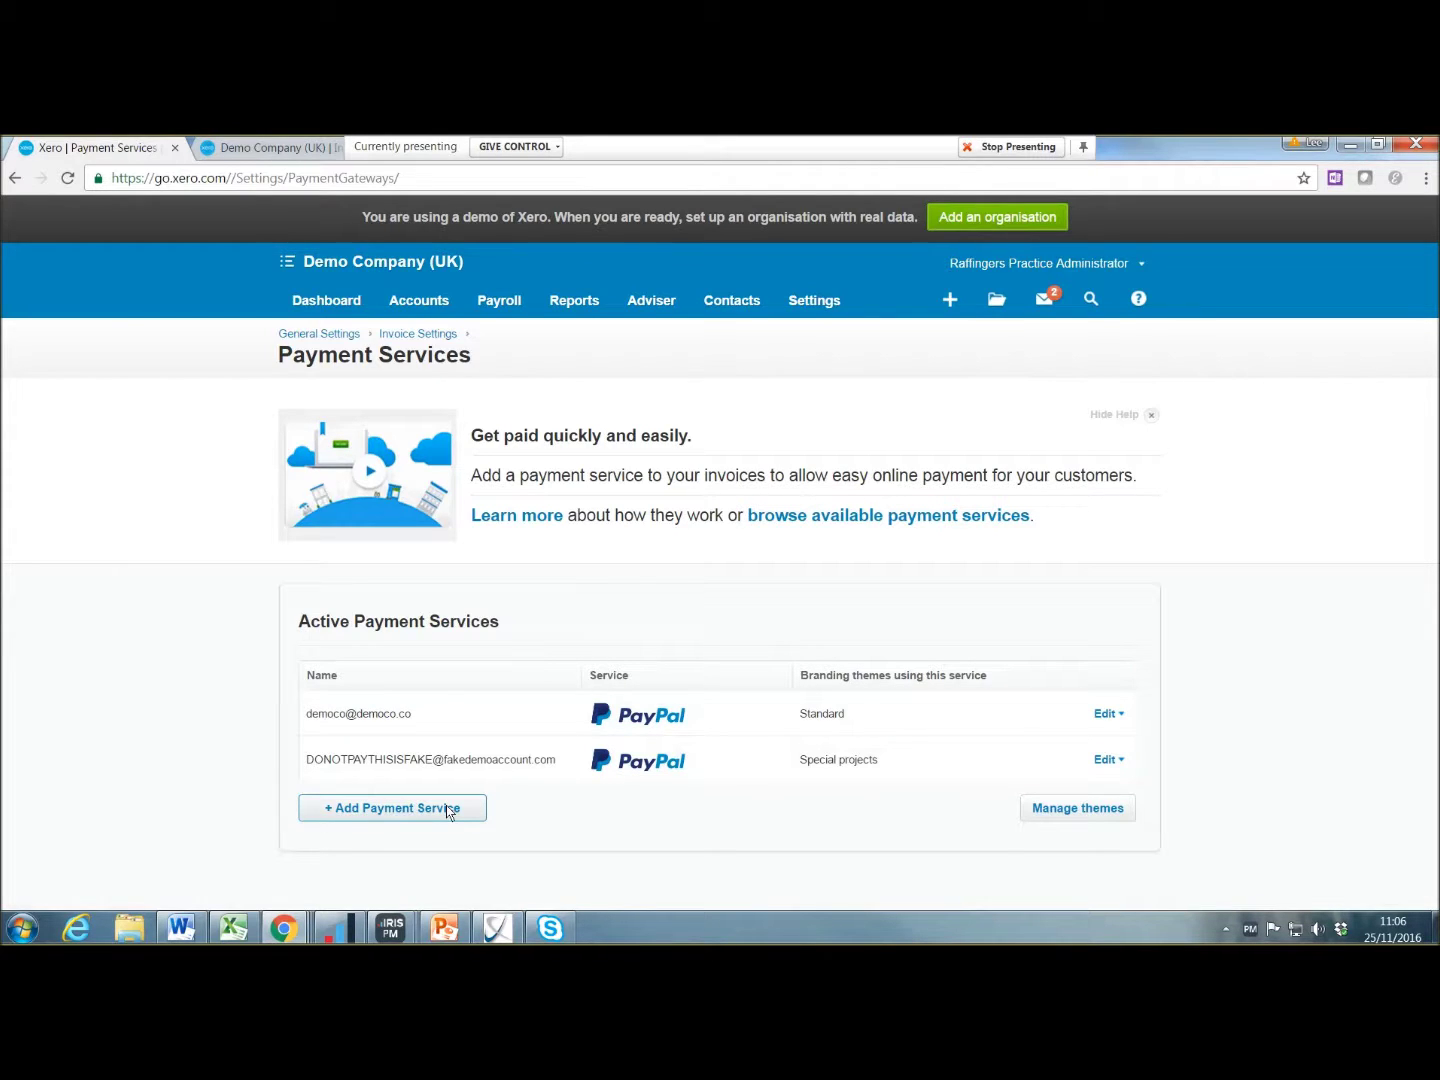
# Step: Add a named GoCardless payment service paying into 090 - Business Bank Account and connect it
pyautogui.click(448, 812)
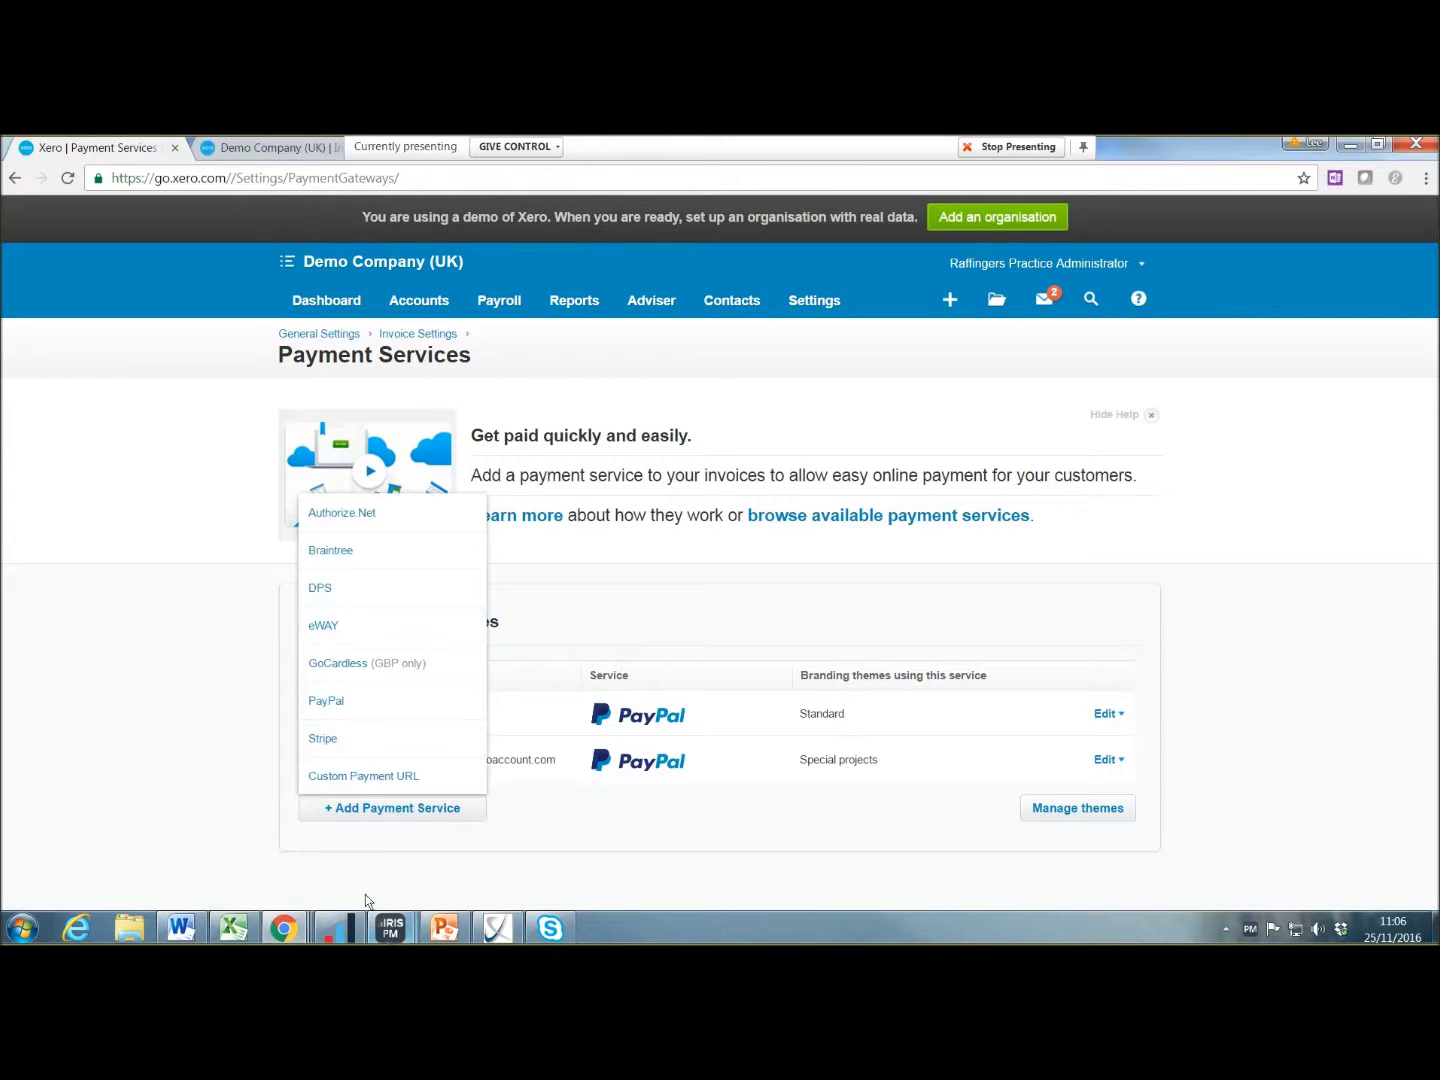
pyautogui.click(376, 665)
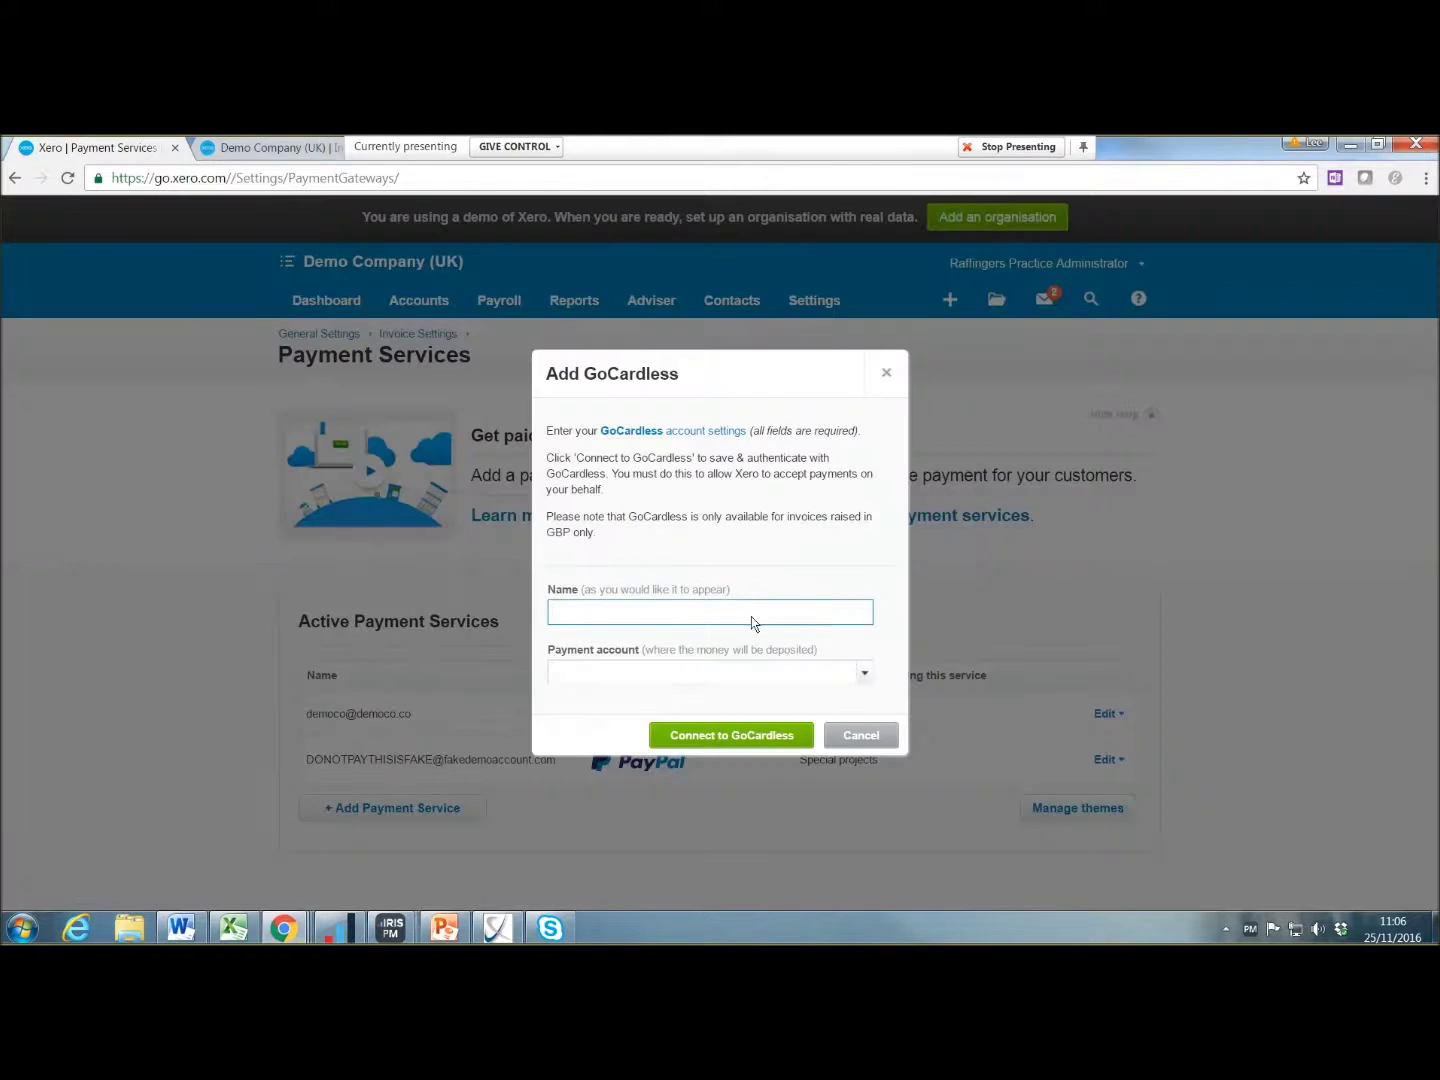
pyautogui.write('Lee')
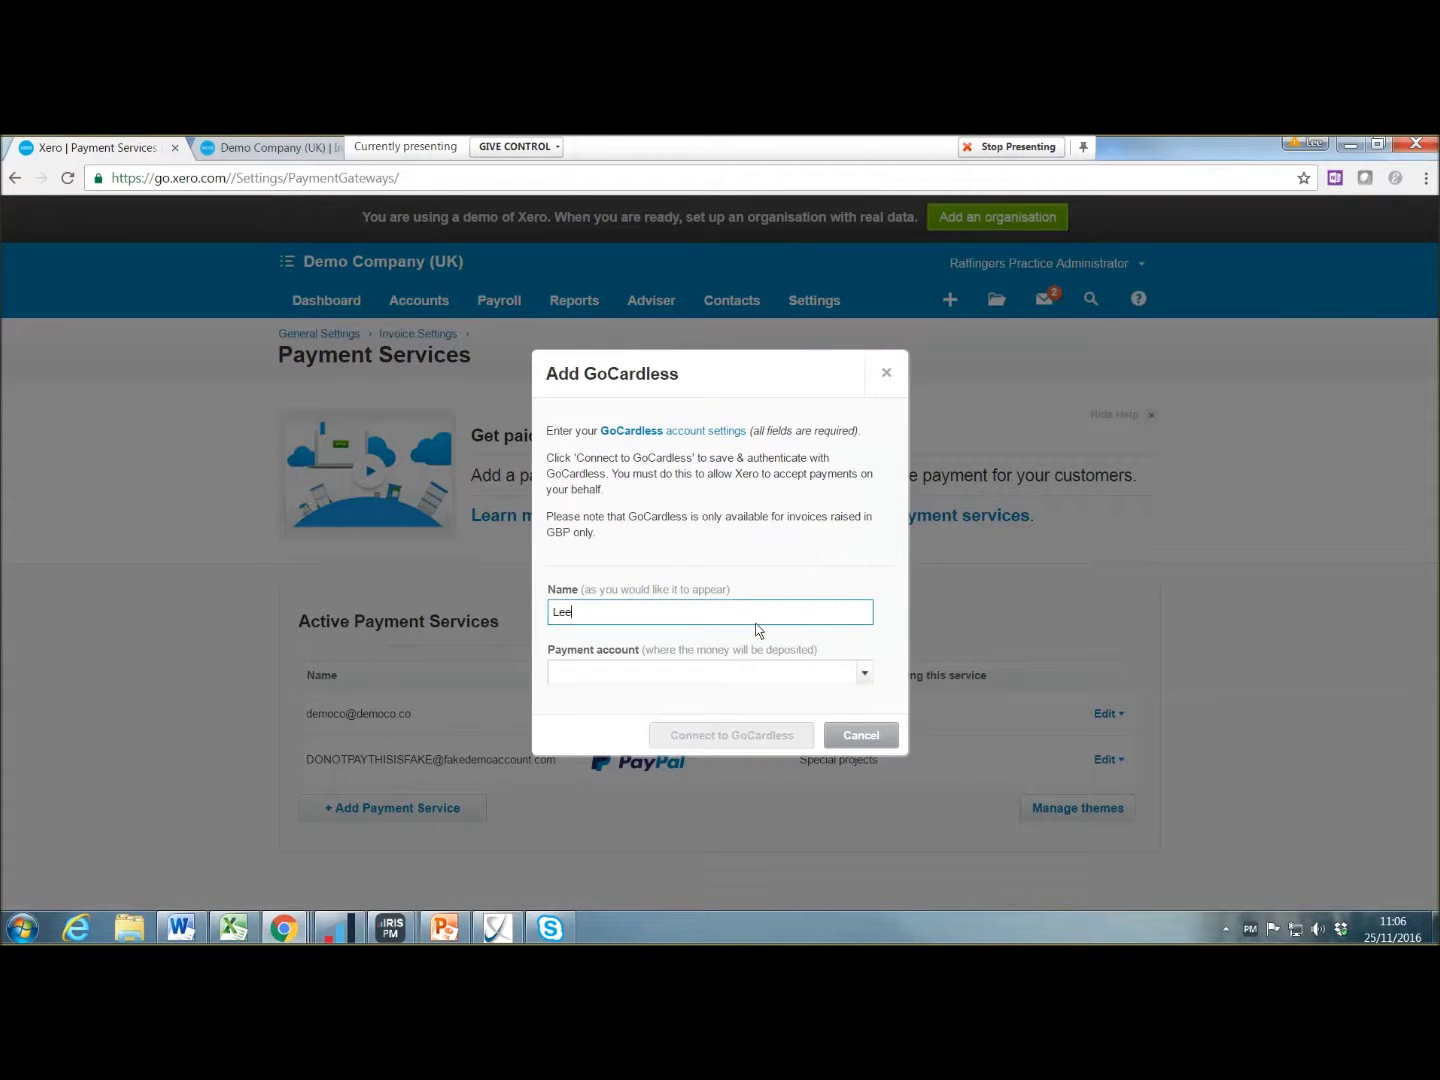
pyautogui.press('Tab')
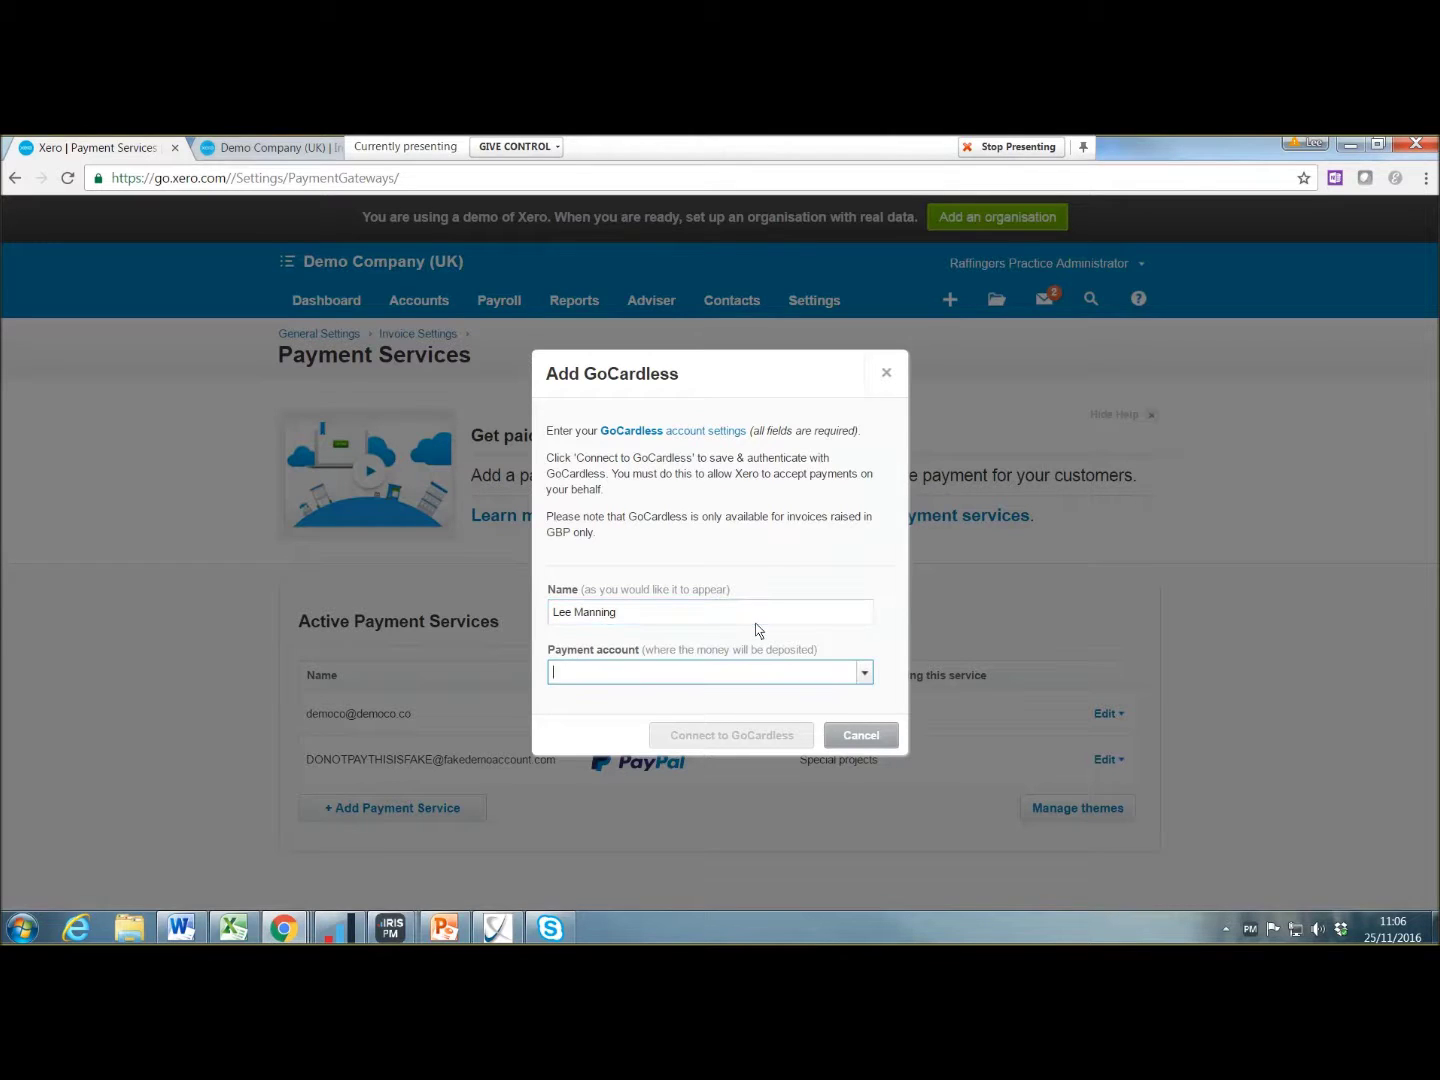
pyautogui.click(843, 678)
pyautogui.click(738, 705)
pyautogui.click(718, 735)
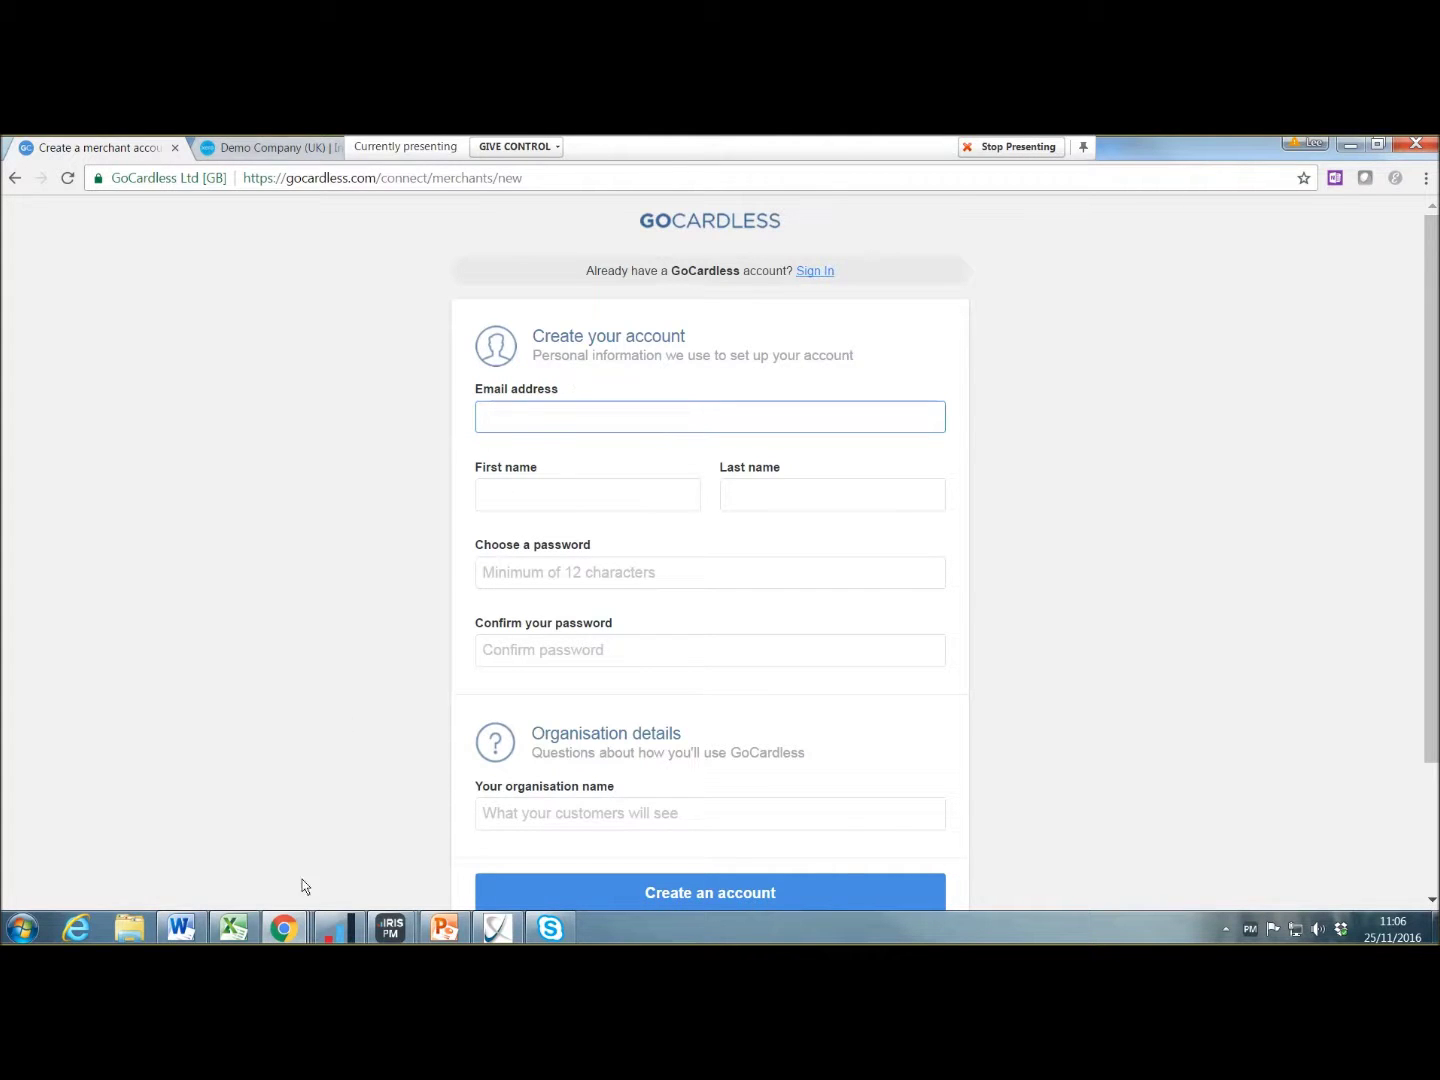
# Step: Cycle through the open browser windows: GoCardless sign-up, Xero invoice page and PayPal login
pyautogui.click(288, 929)
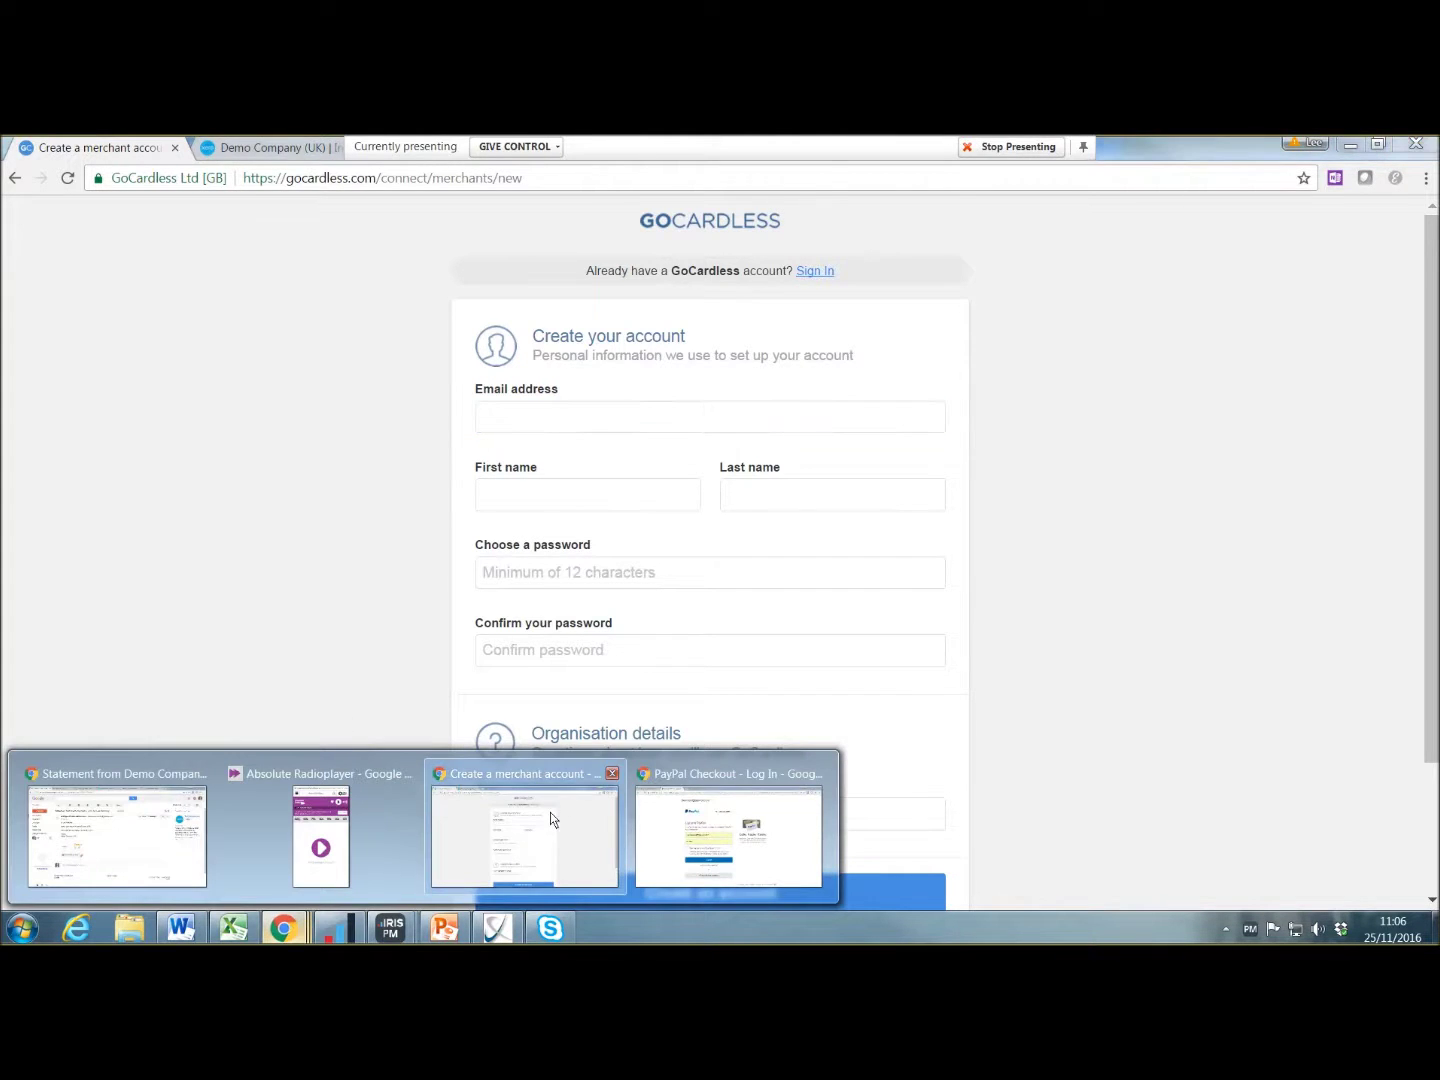
pyautogui.moveTo(550, 812)
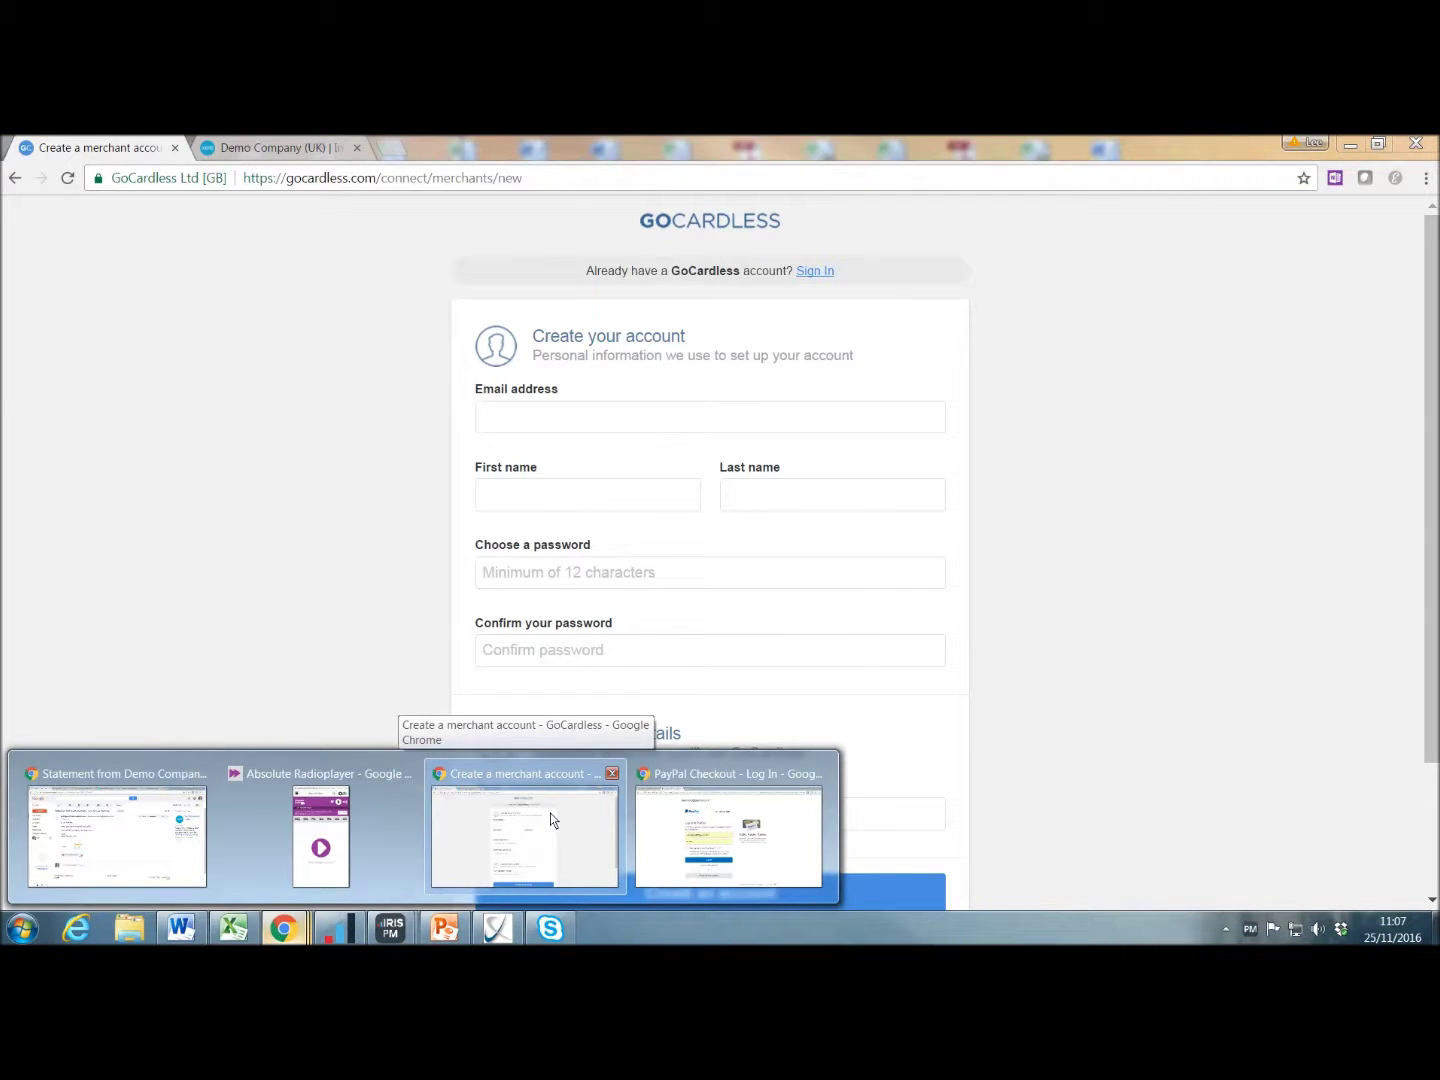
pyautogui.click(550, 813)
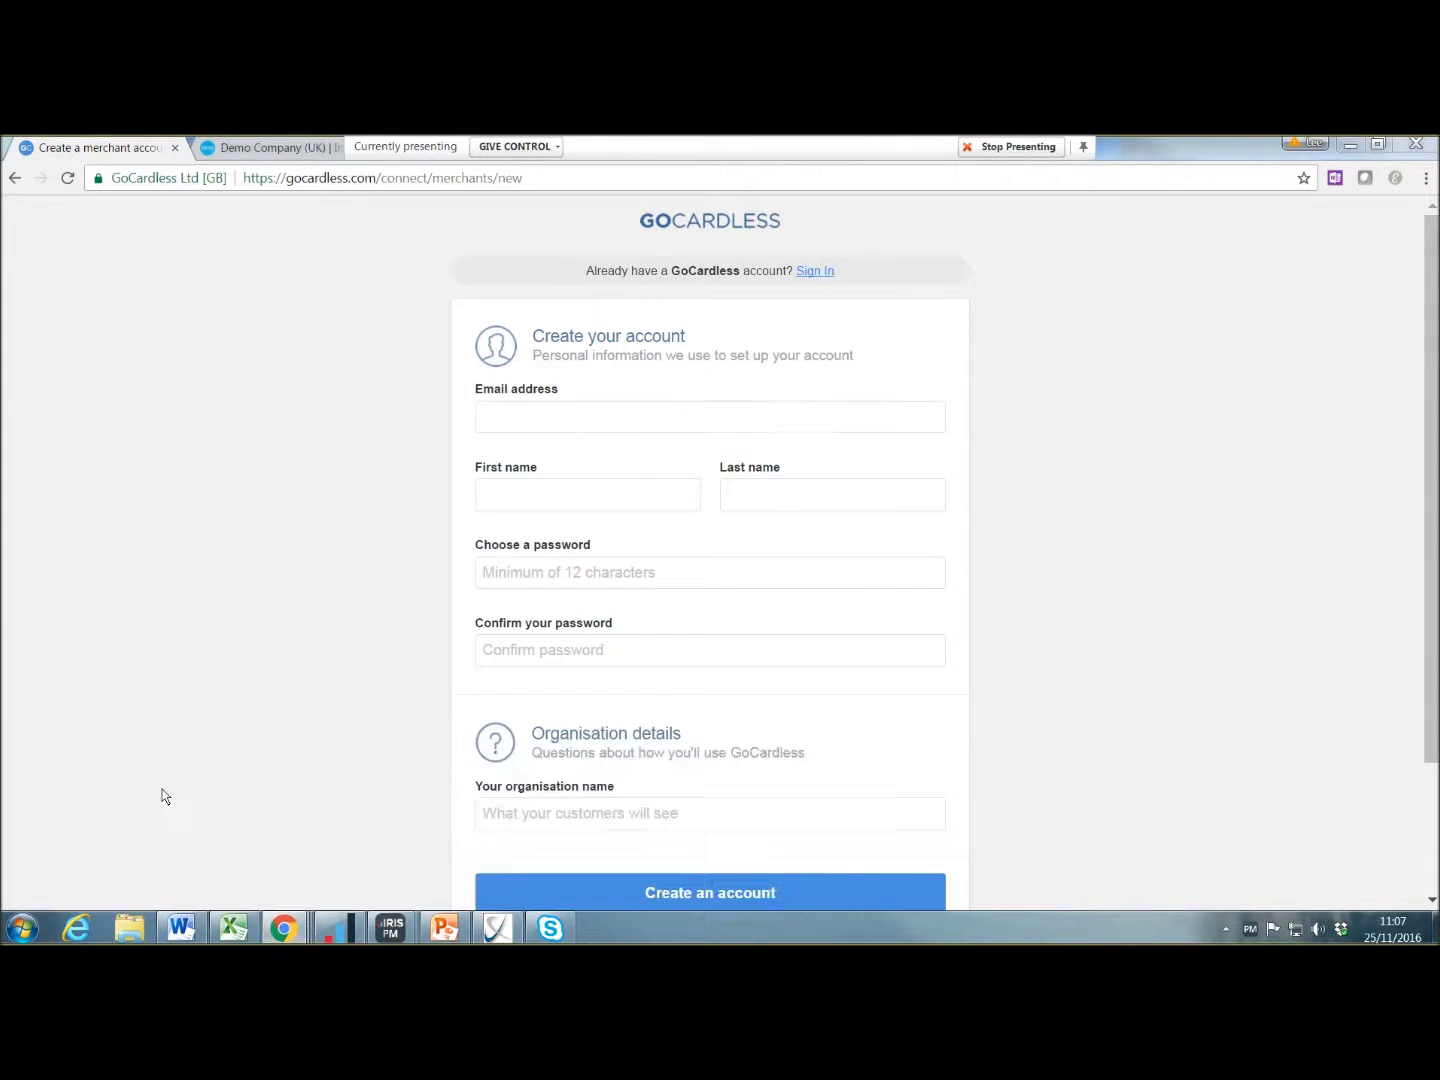
pyautogui.moveTo(274, 929)
pyautogui.click(222, 150)
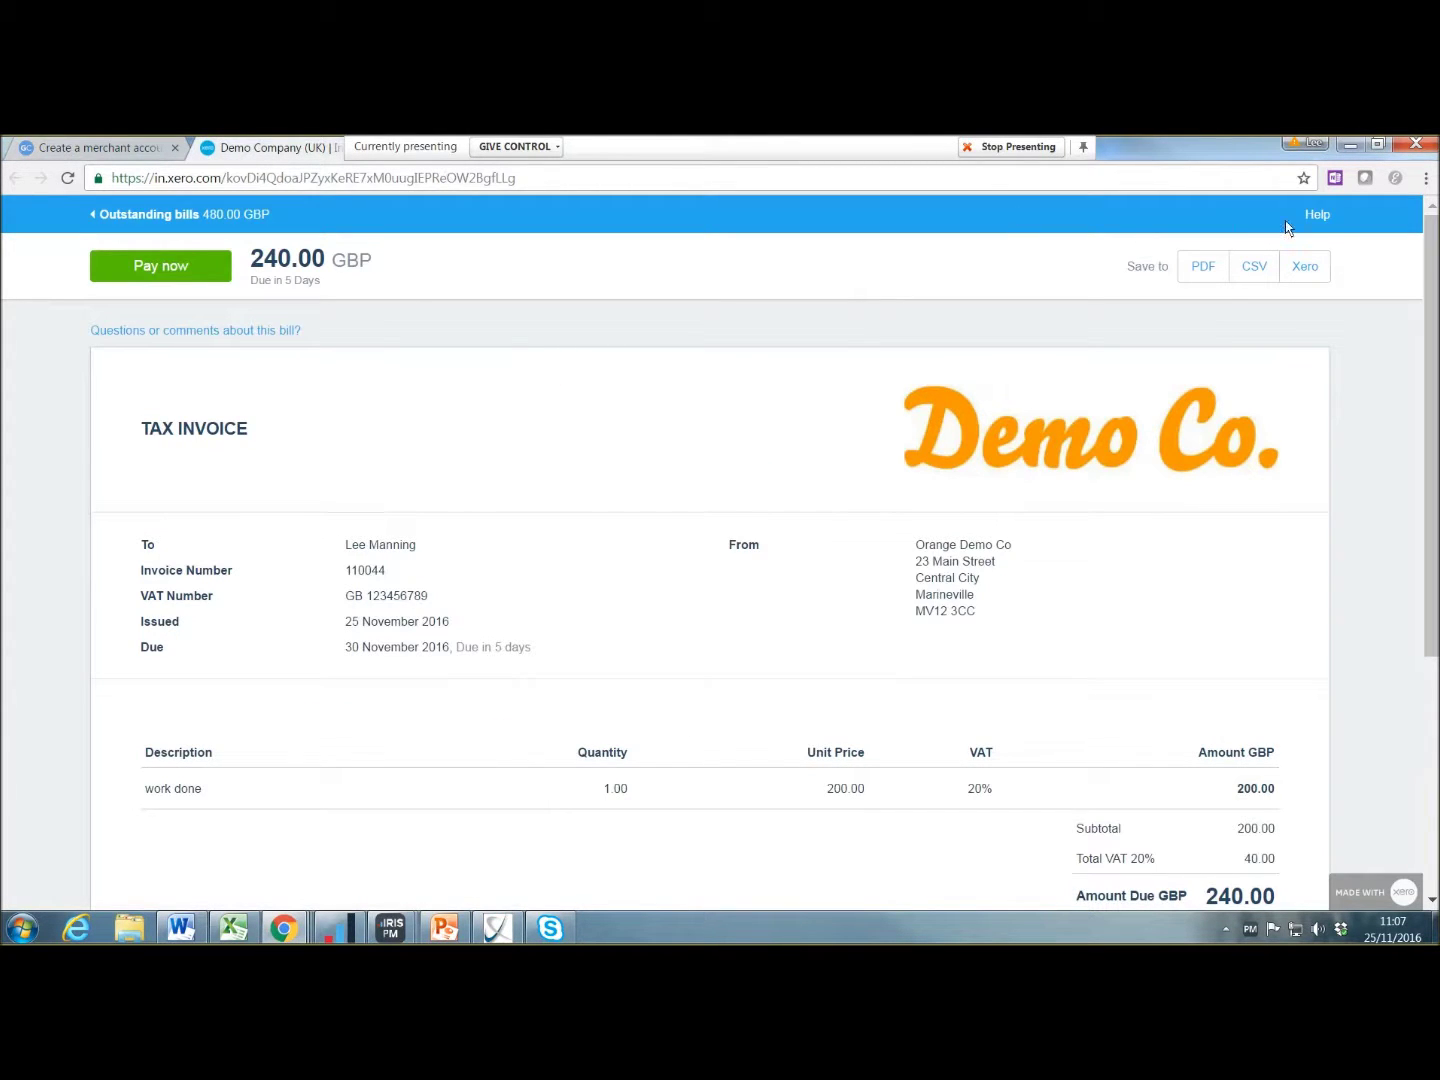
pyautogui.moveTo(301, 932)
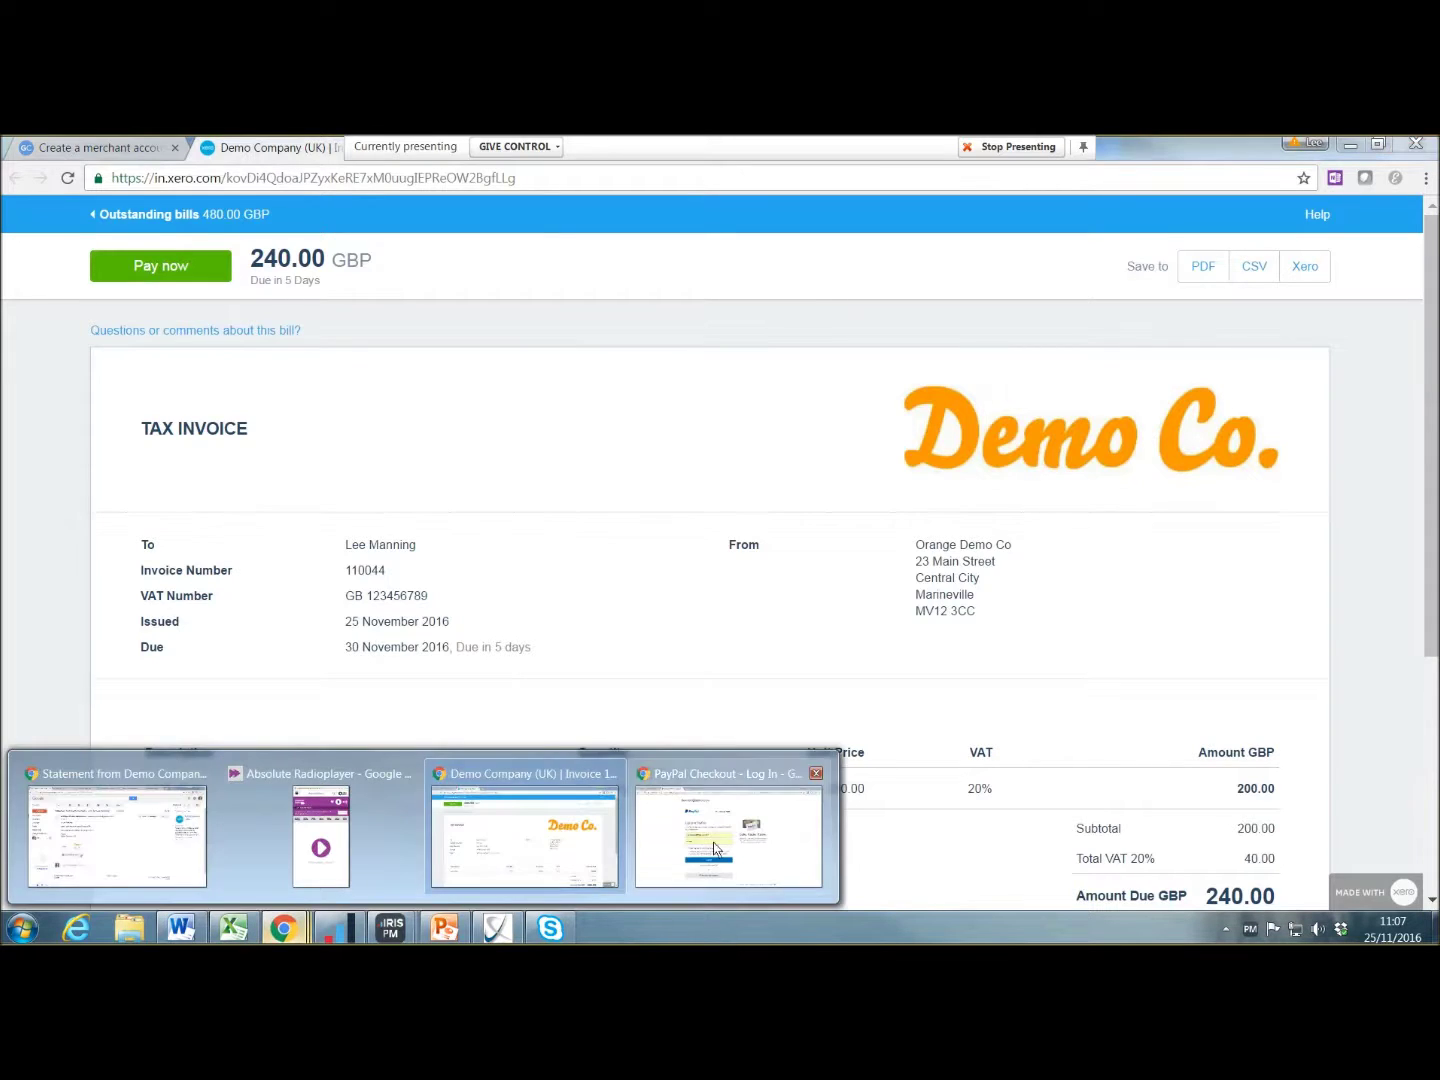
pyautogui.click(726, 836)
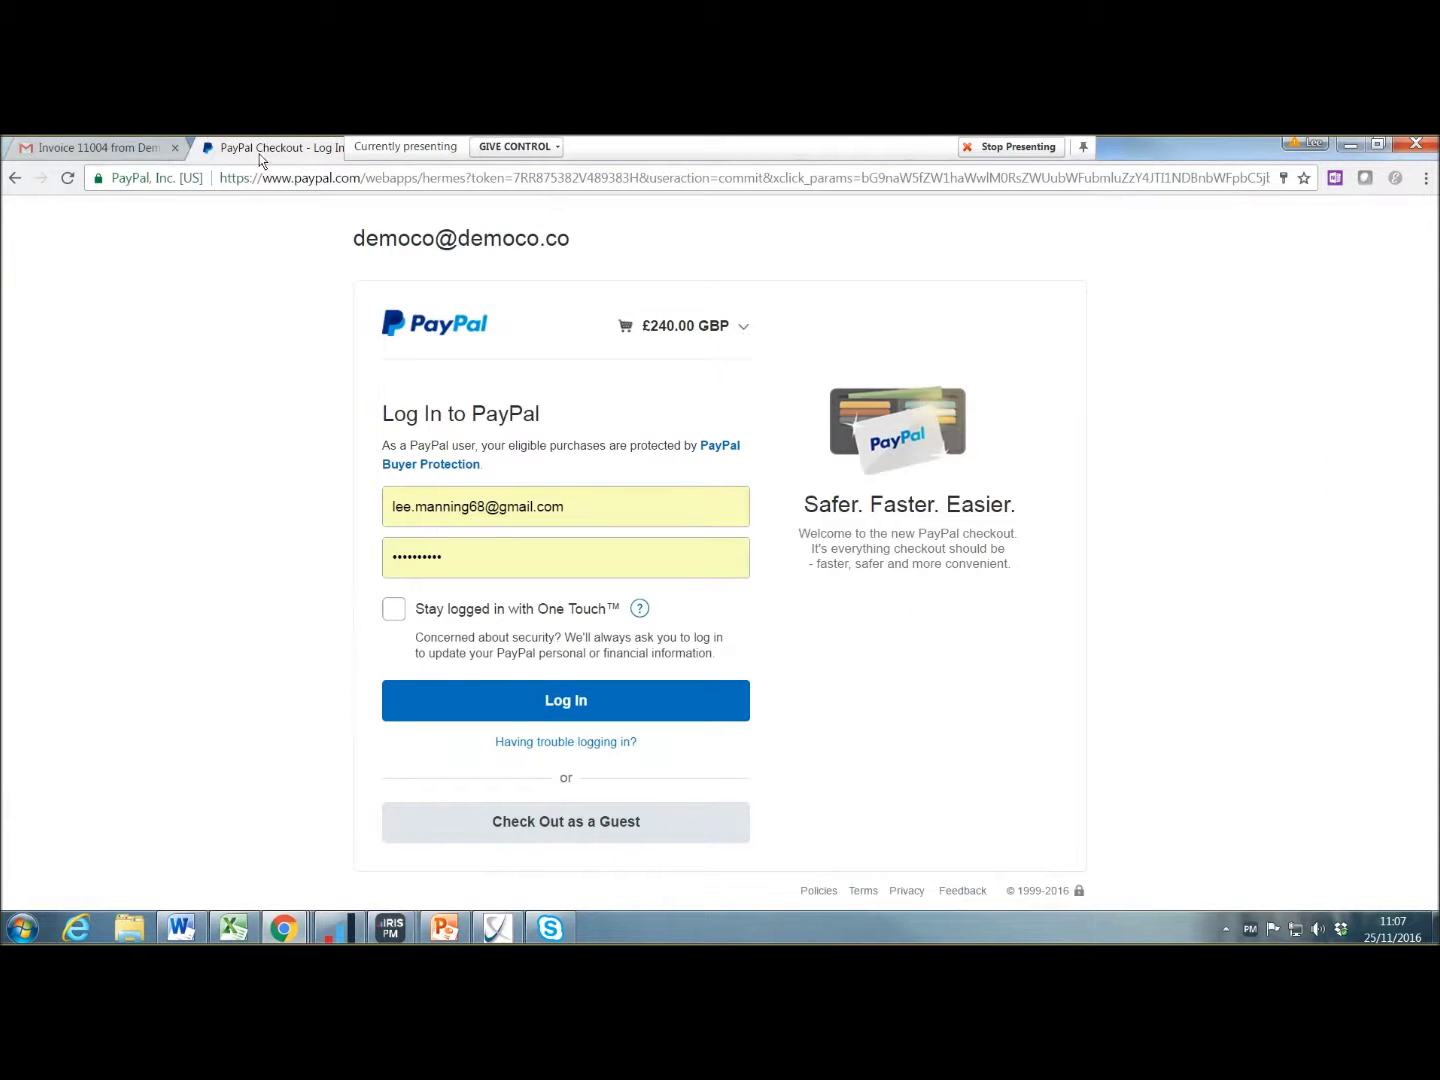
# Step: Close the Gmail and PayPal tabs and return from GoCardless to Xero's Payment Services
pyautogui.click(158, 145)
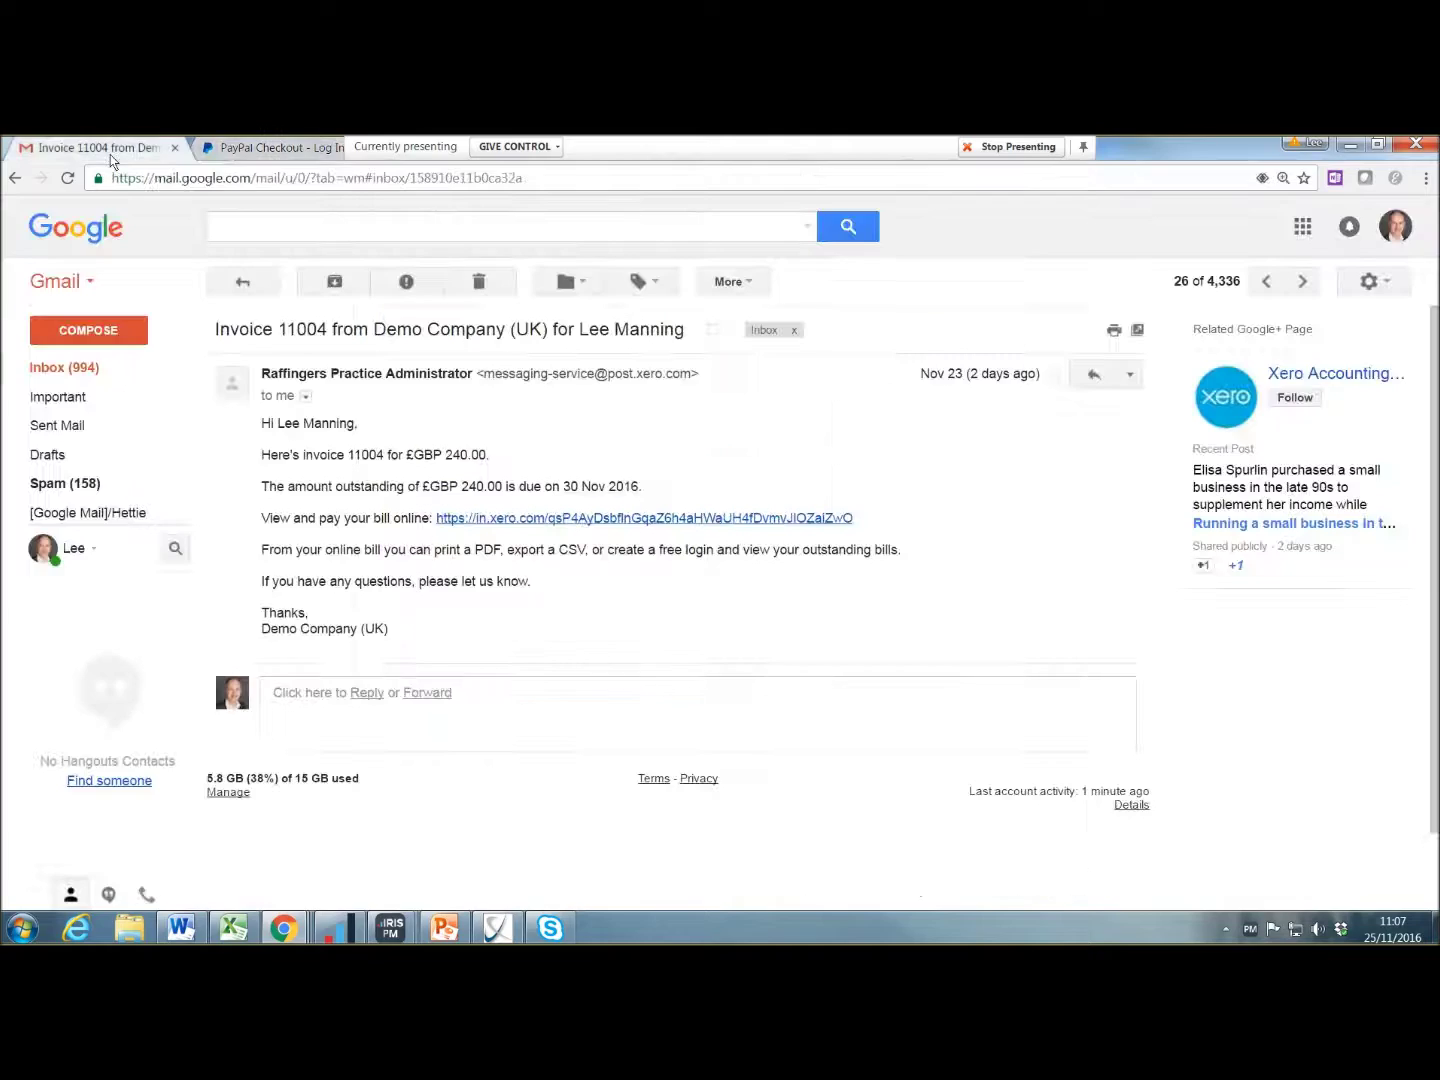
pyautogui.click(175, 148)
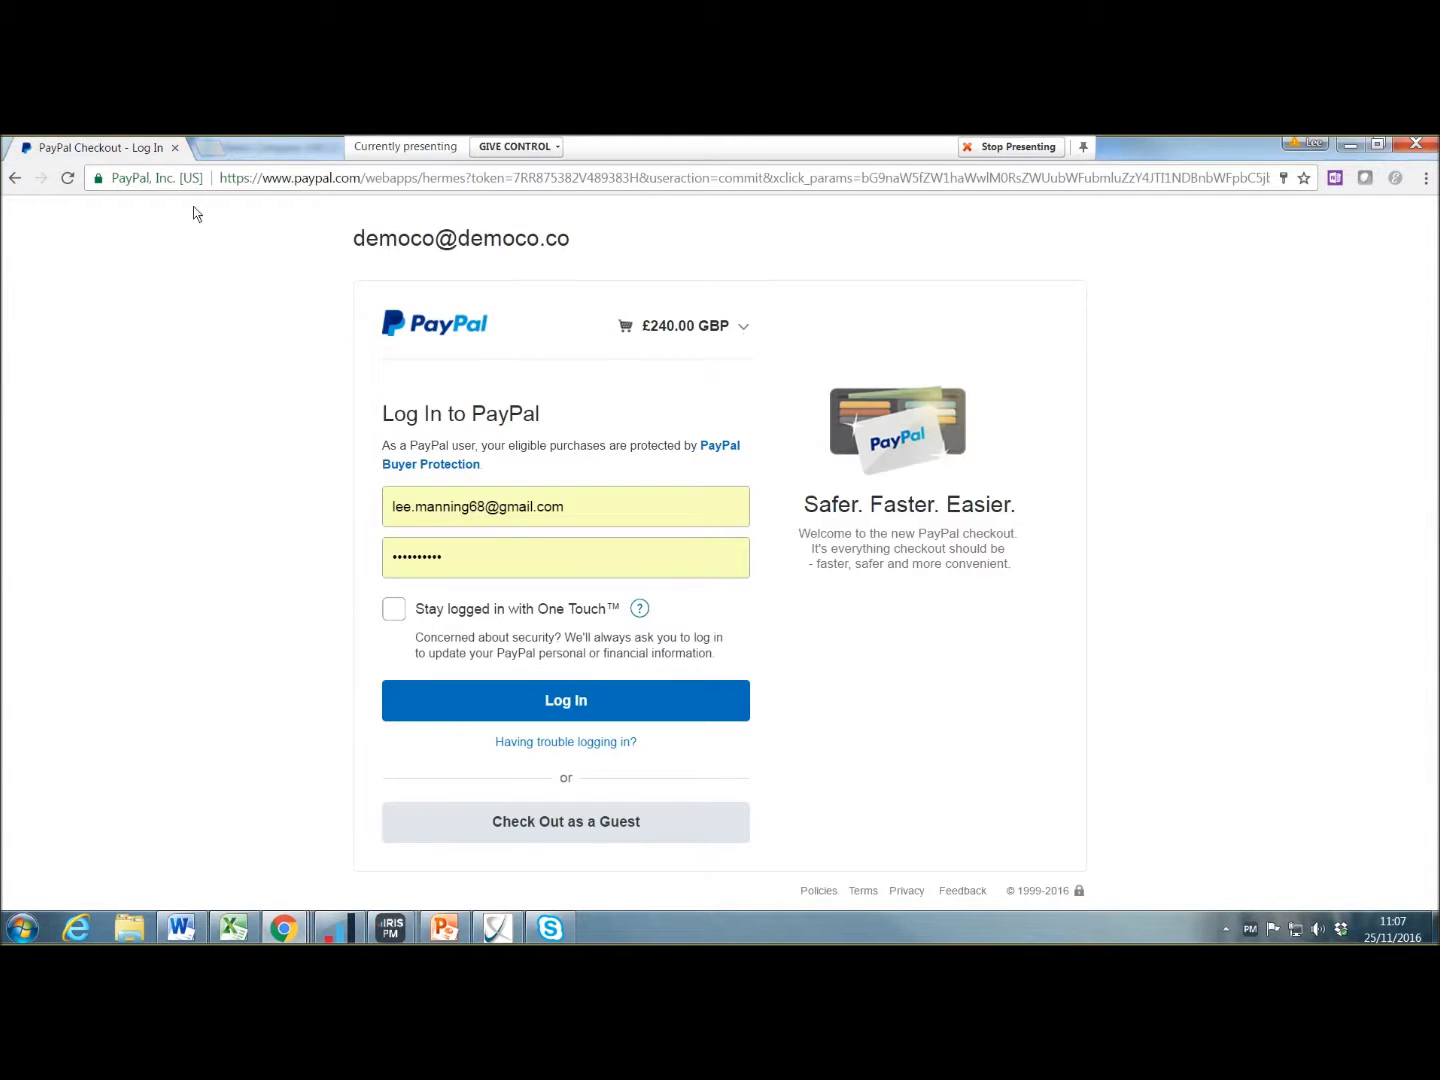
pyautogui.click(176, 149)
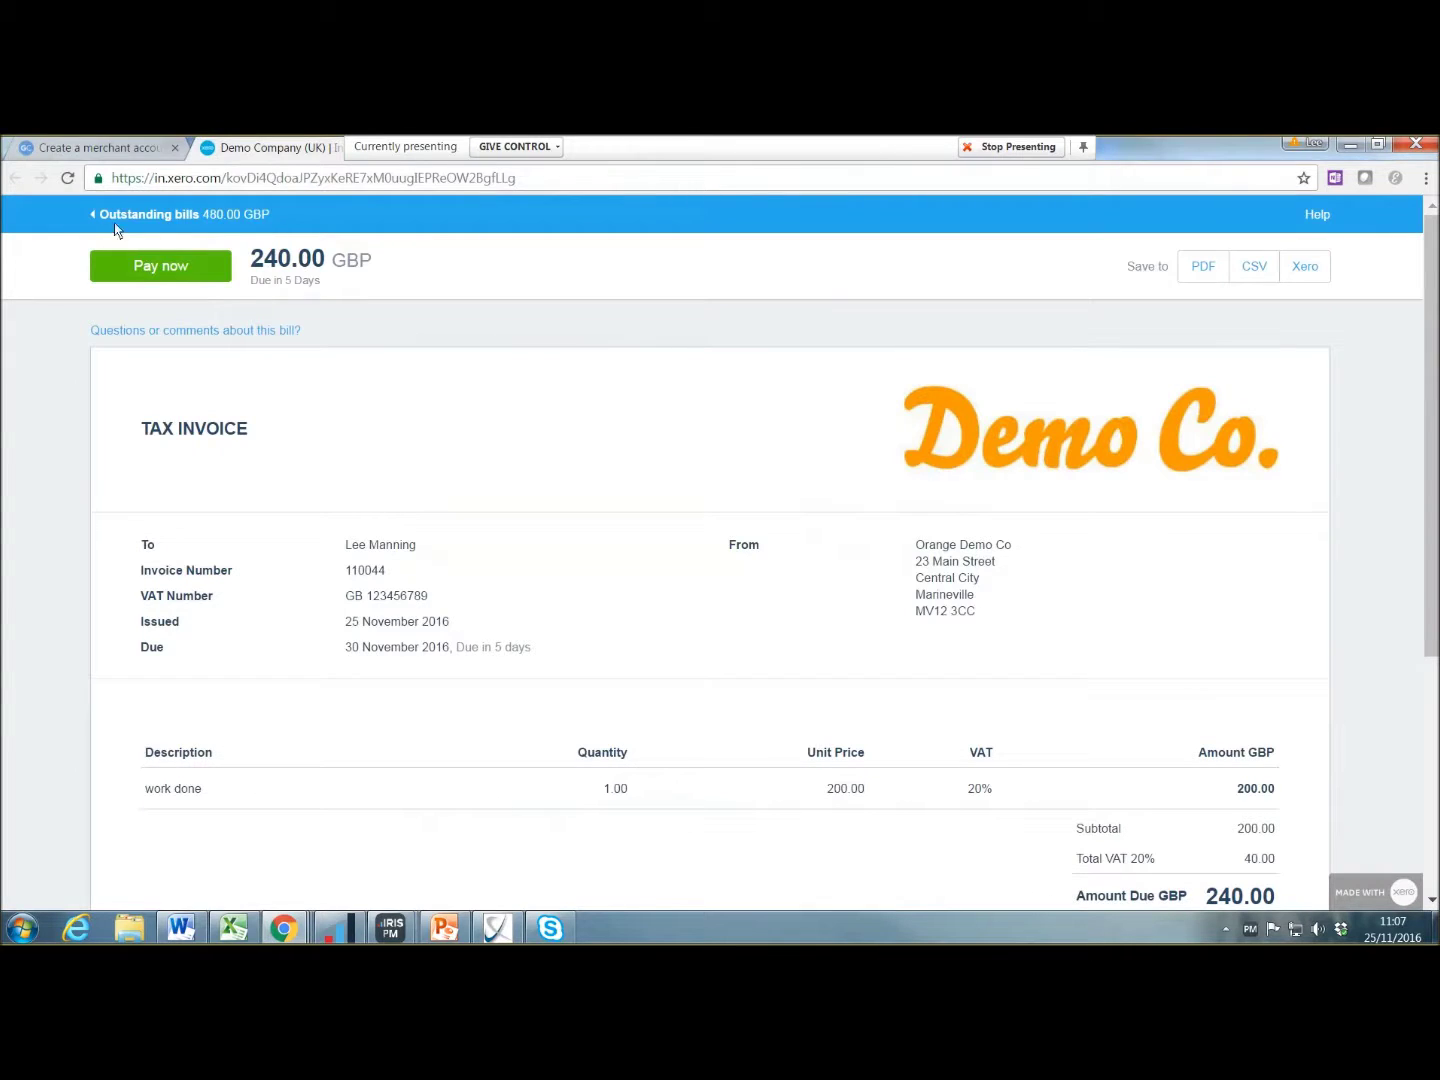
pyautogui.click(119, 148)
pyautogui.click(15, 179)
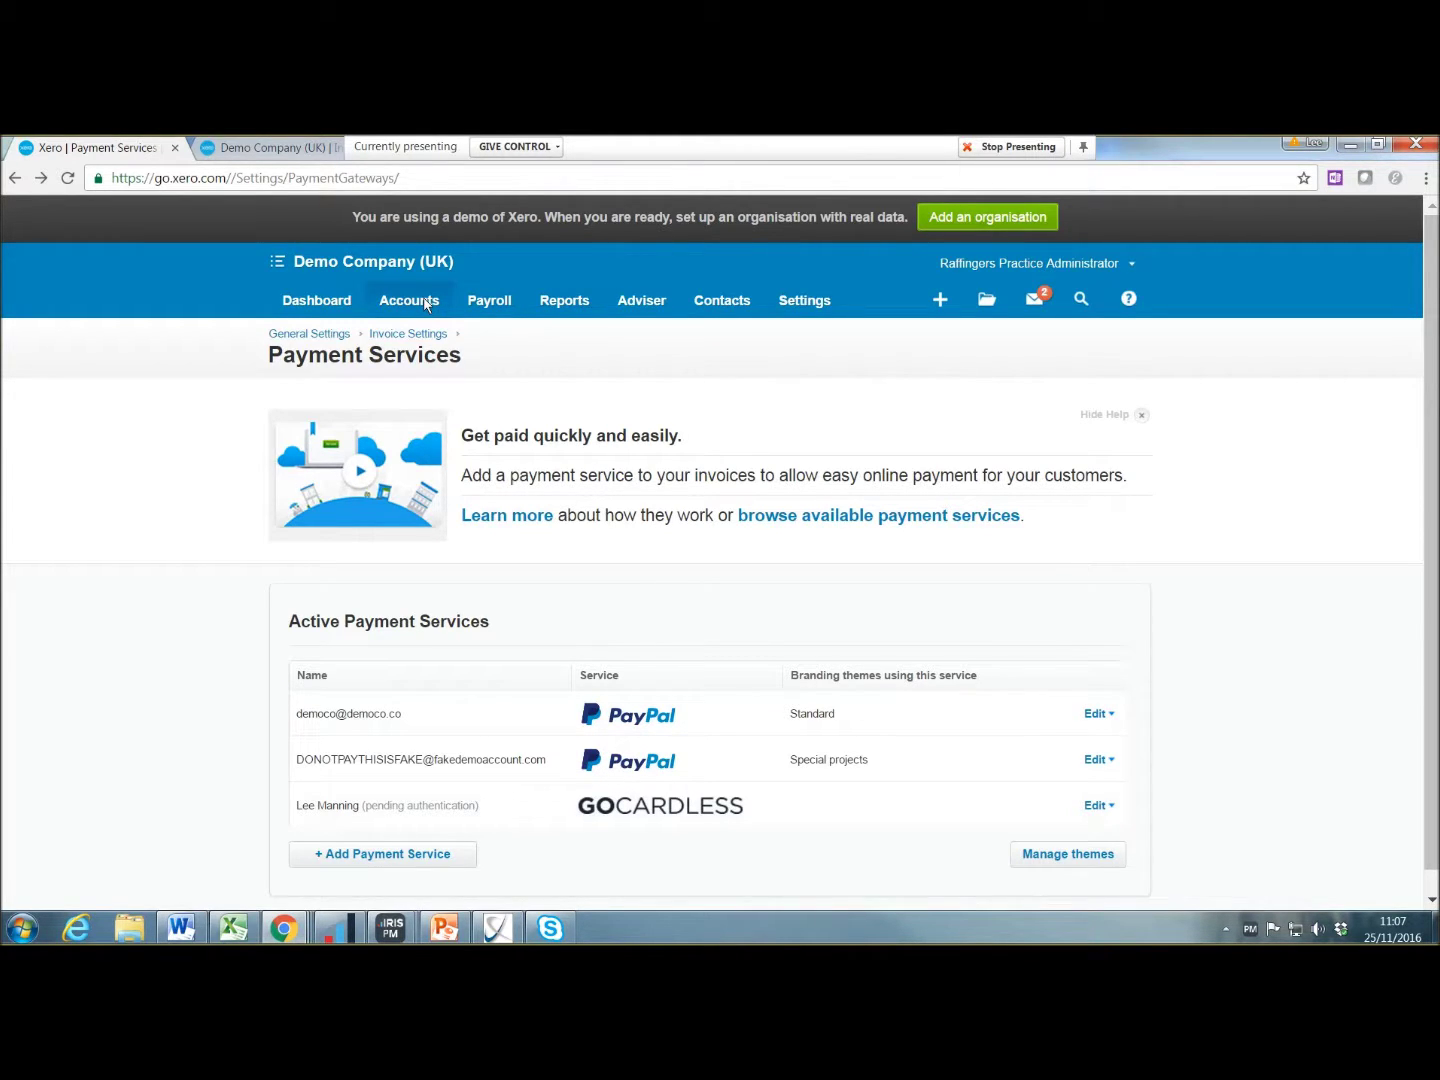
pyautogui.click(429, 301)
# Step: From the Sales dashboard, start Send Statements and keep the Outstanding statement type
pyautogui.click(406, 378)
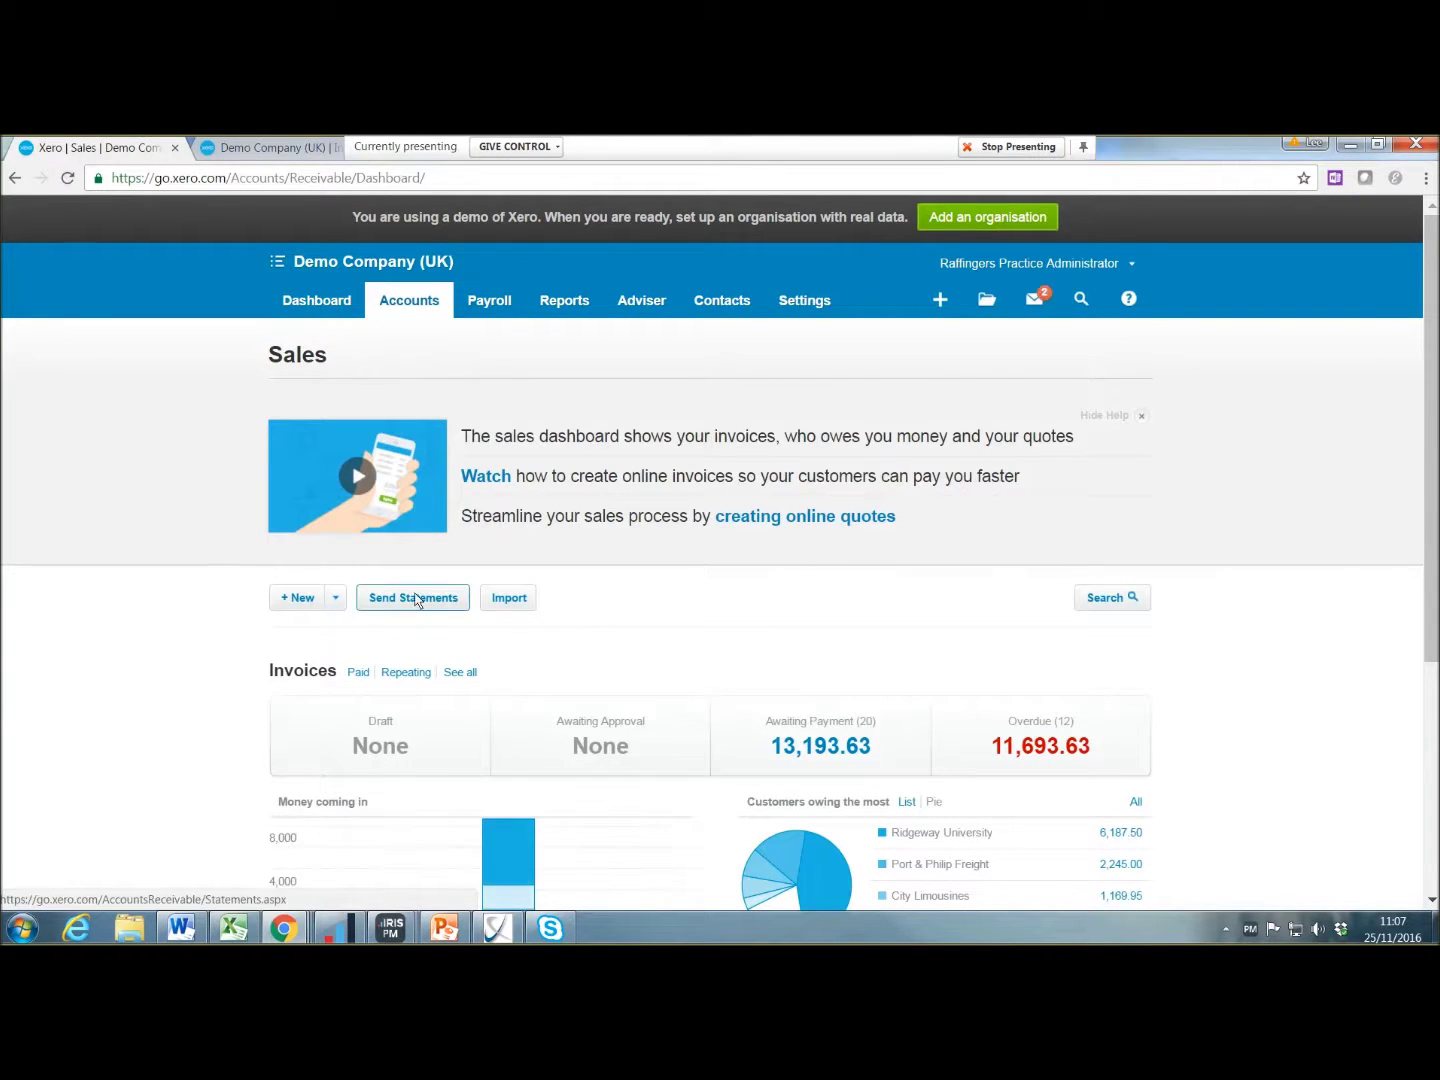
pyautogui.scroll(-1, 544, 613)
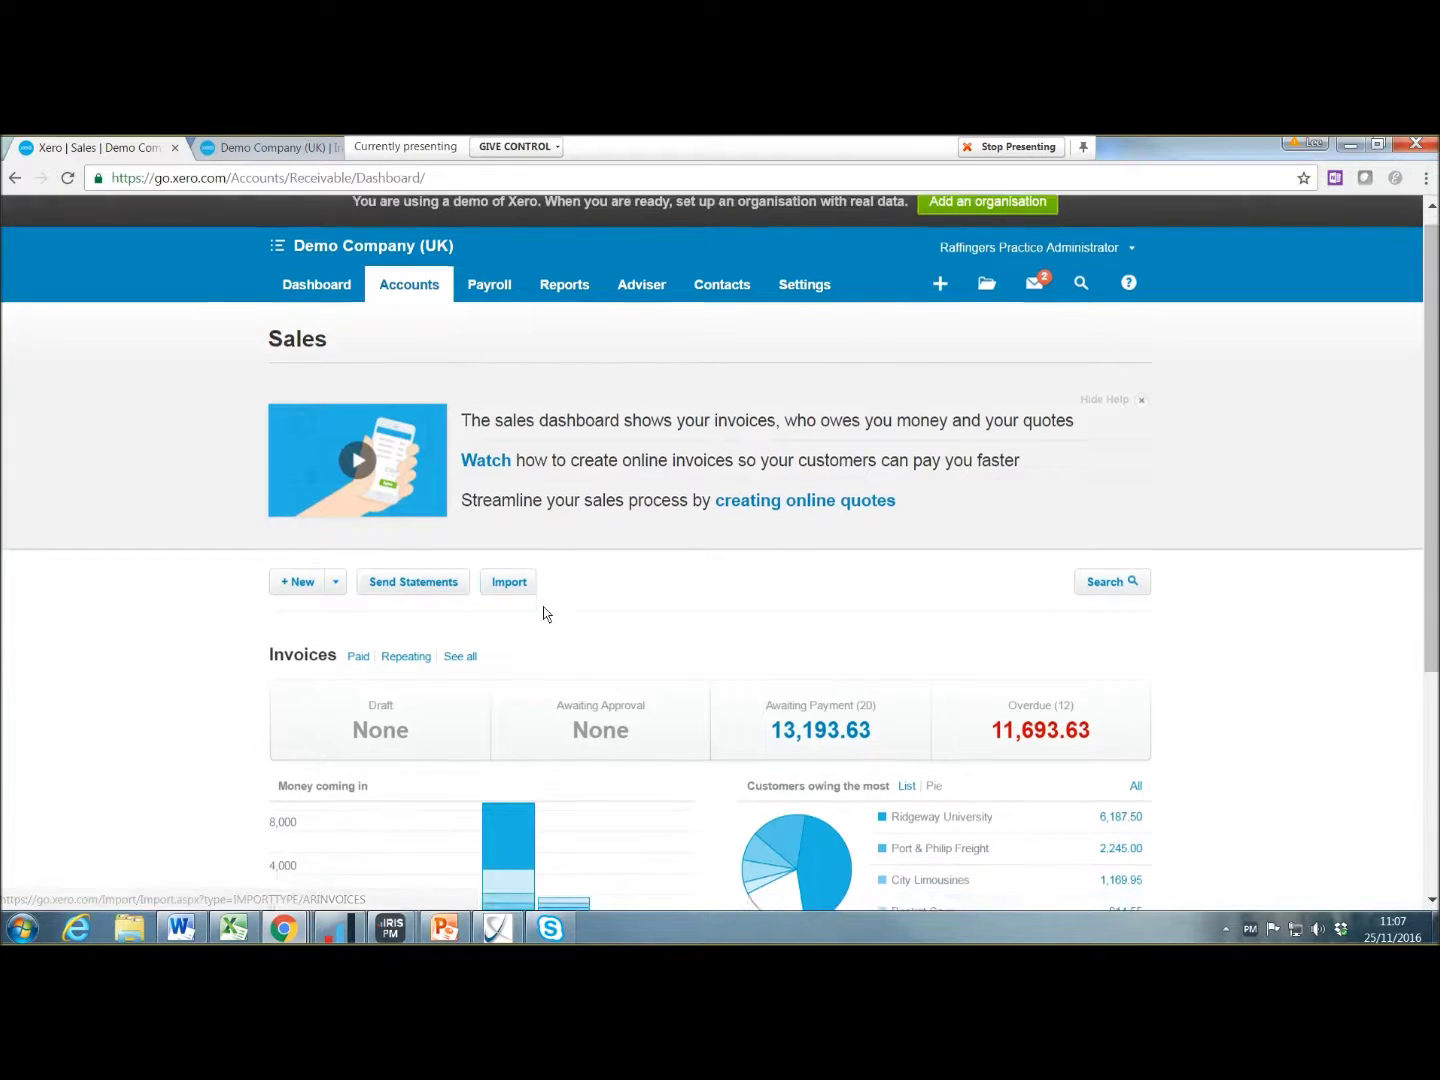
pyautogui.scroll(-2, 544, 614)
pyautogui.click(429, 410)
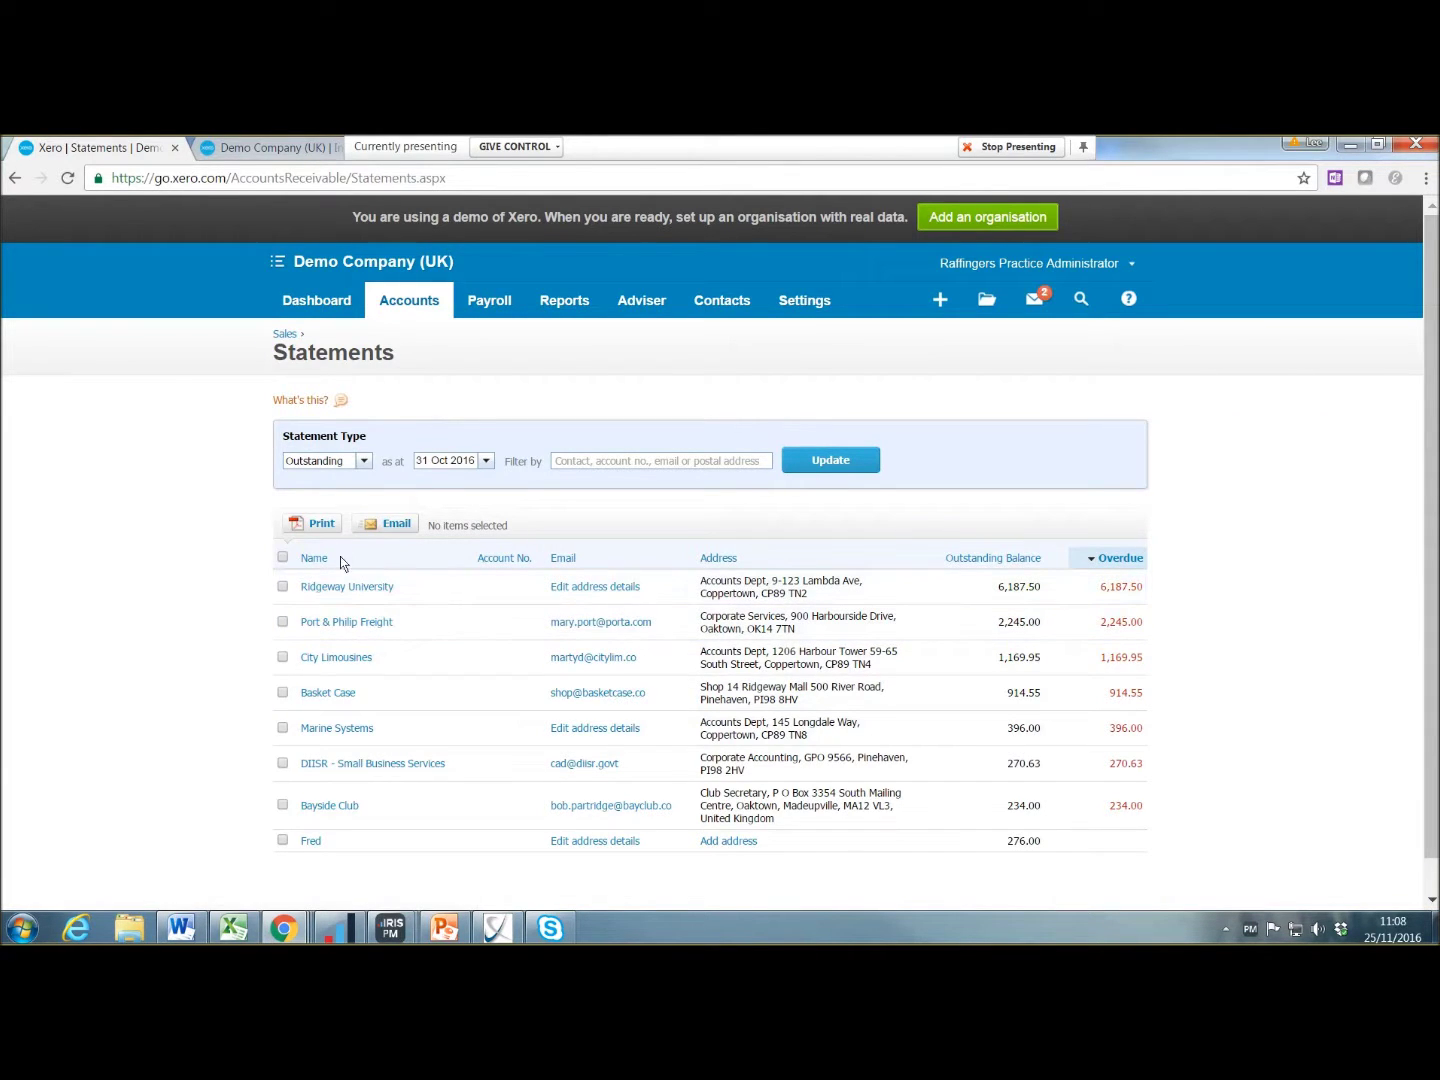
pyautogui.click(366, 464)
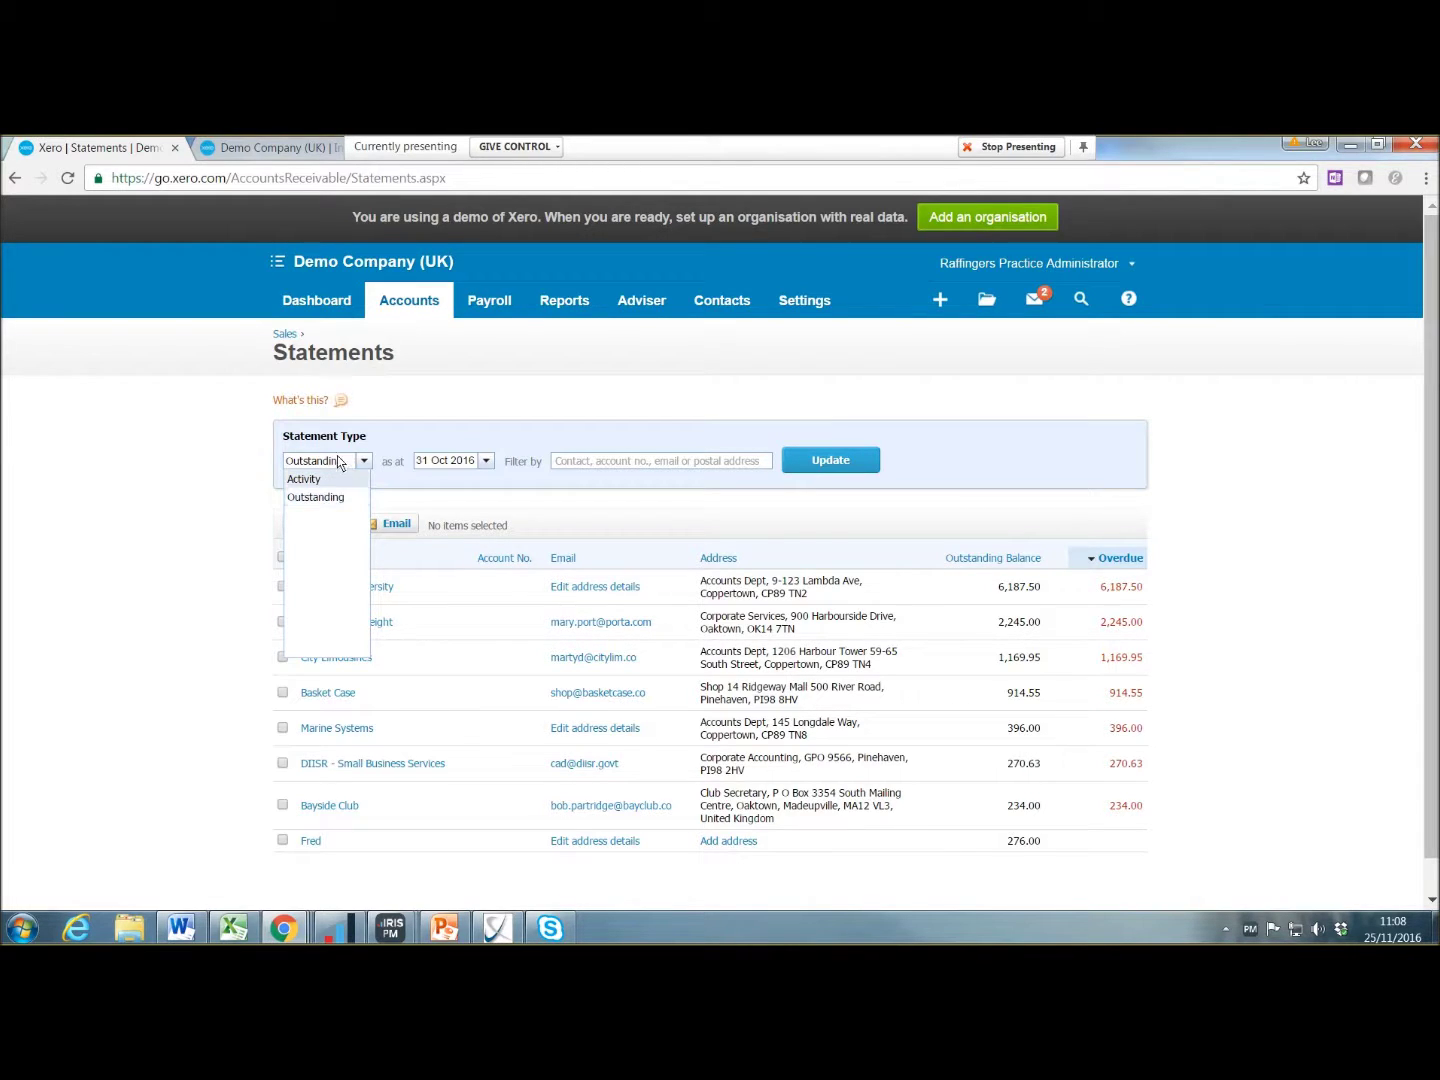
# Step: Set the statement date to 30 Nov 2016, update the 12-customer list, and open one customer's address
pyautogui.click(486, 462)
pyautogui.click(581, 510)
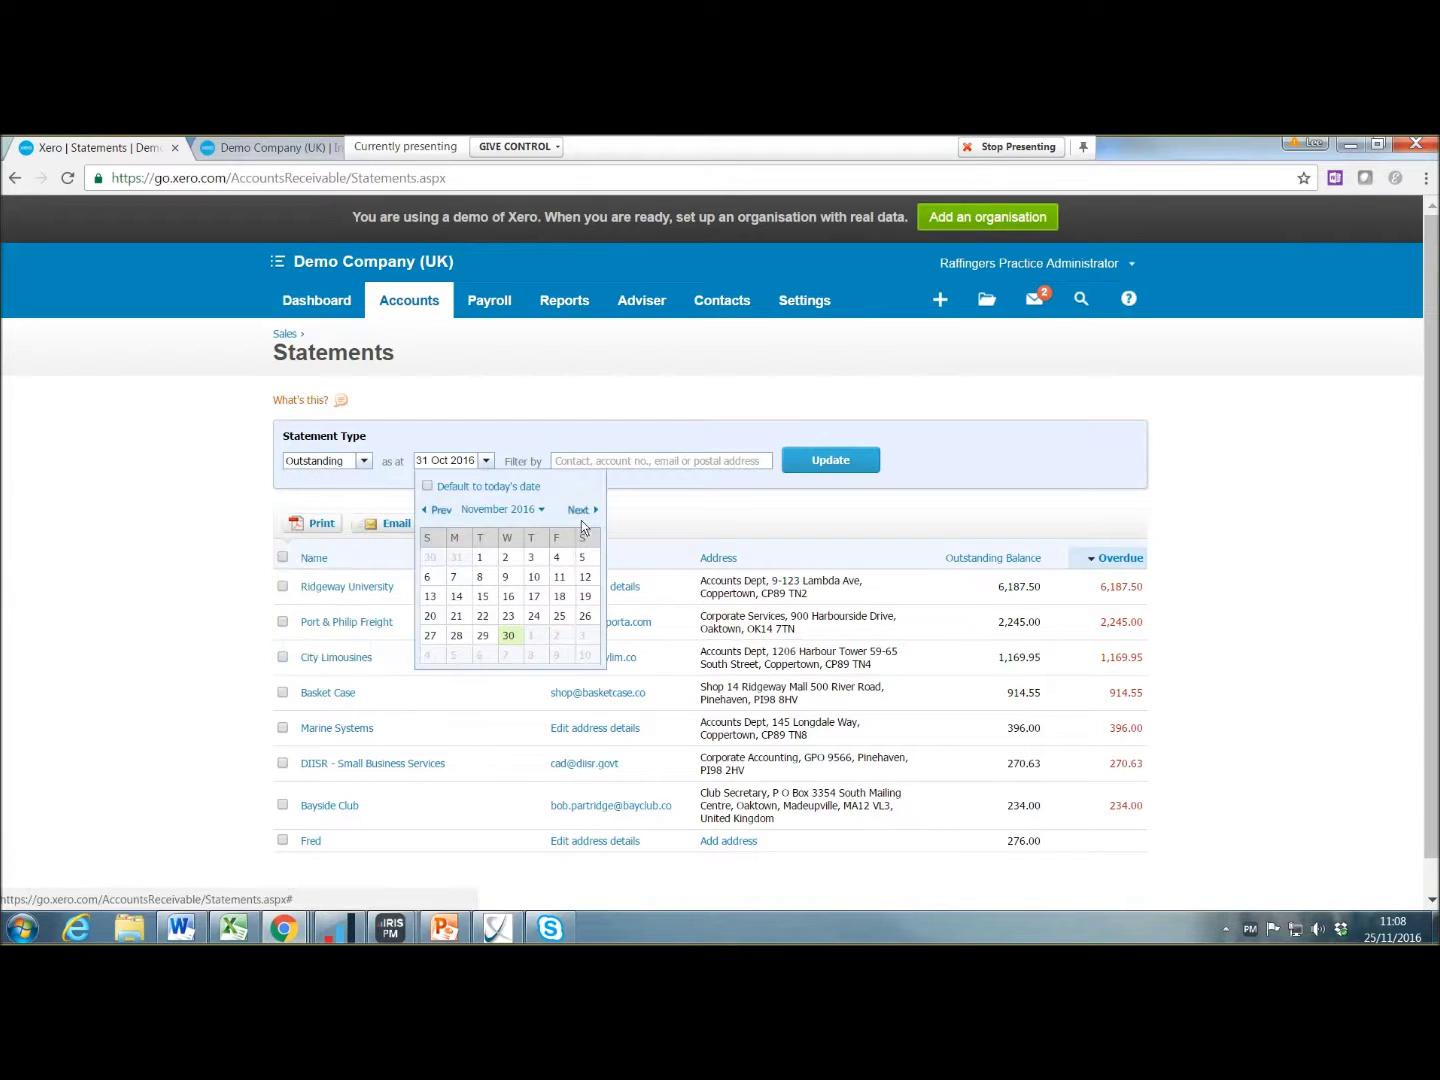
pyautogui.click(509, 635)
pyautogui.click(839, 459)
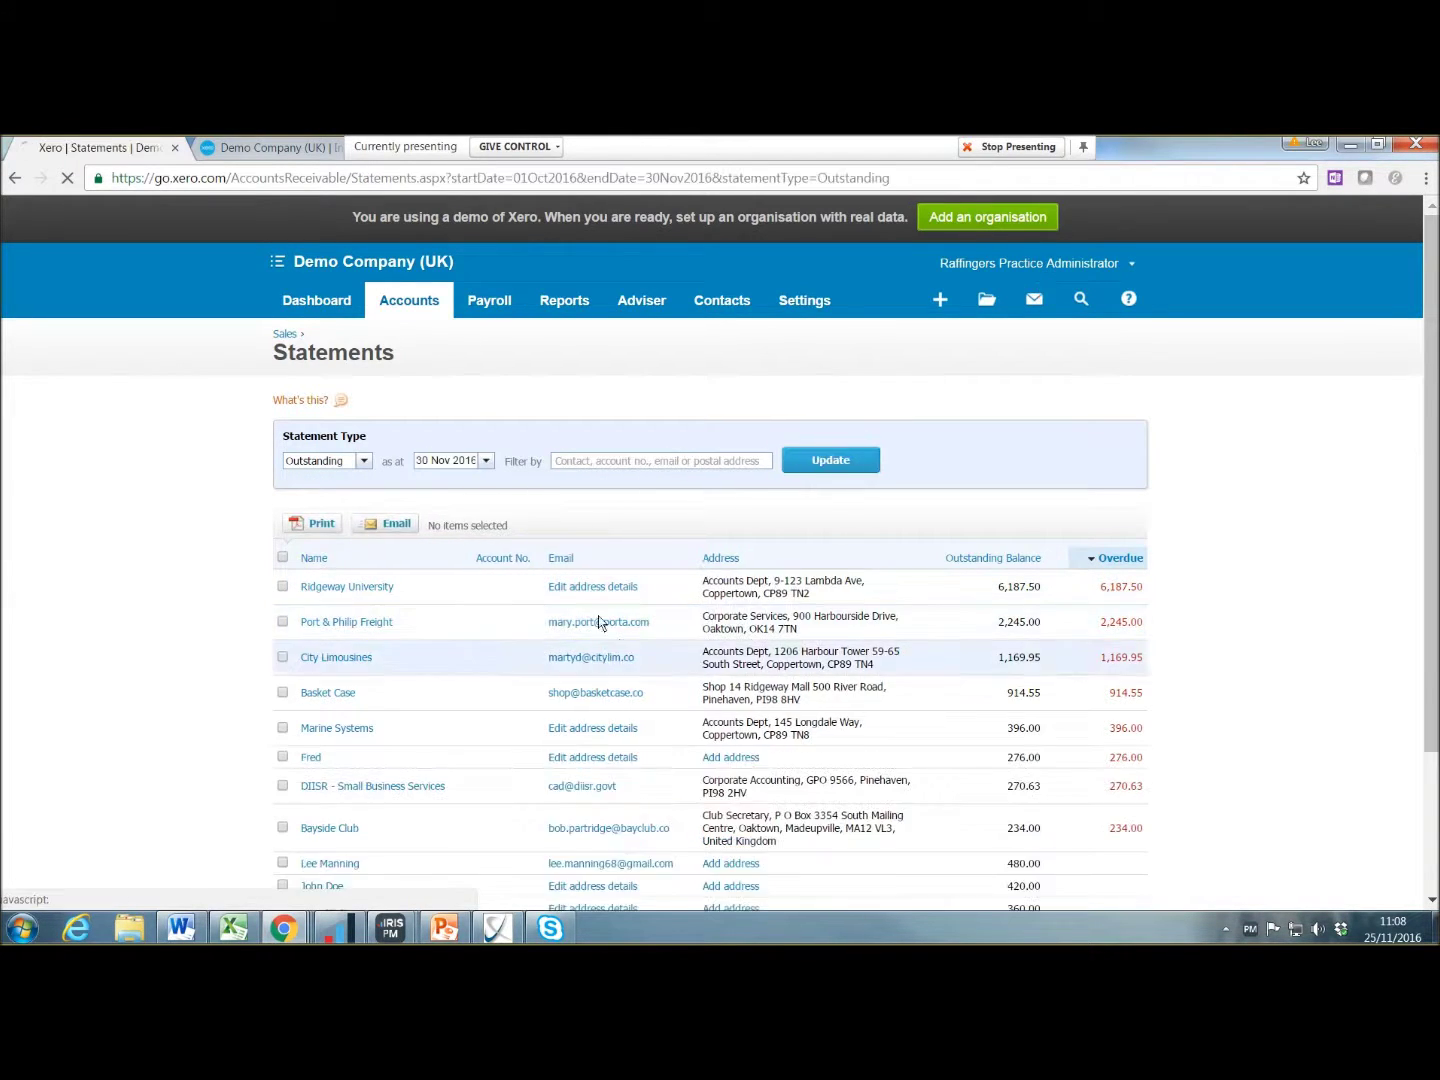
pyautogui.scroll(-2, 530, 643)
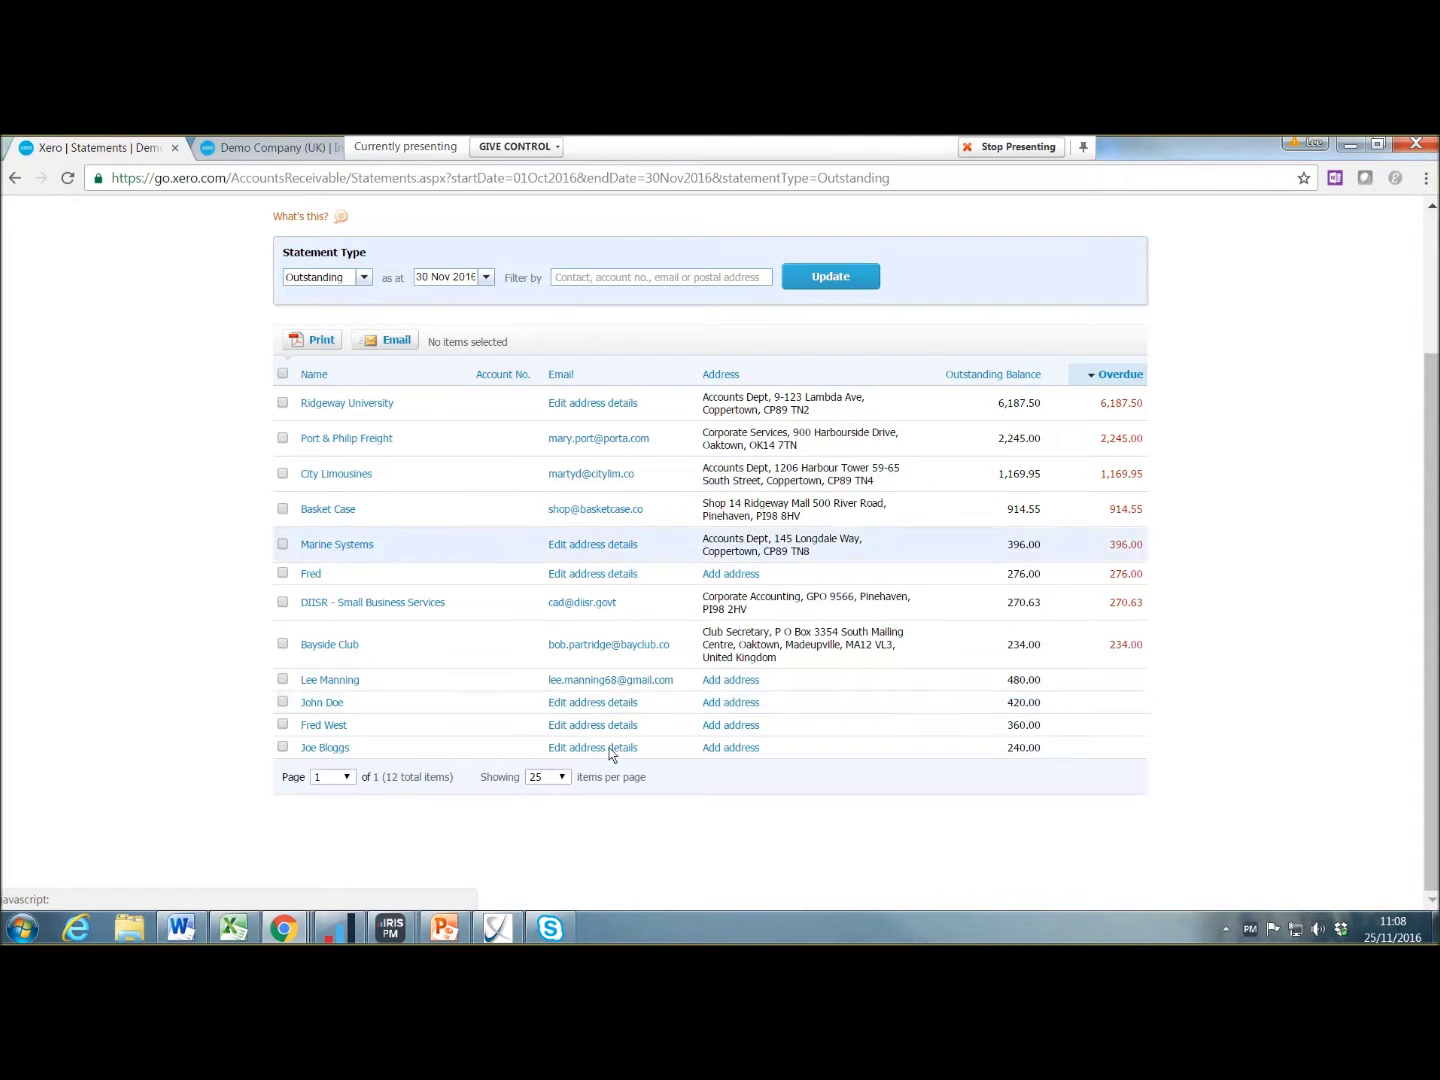
pyautogui.click(625, 702)
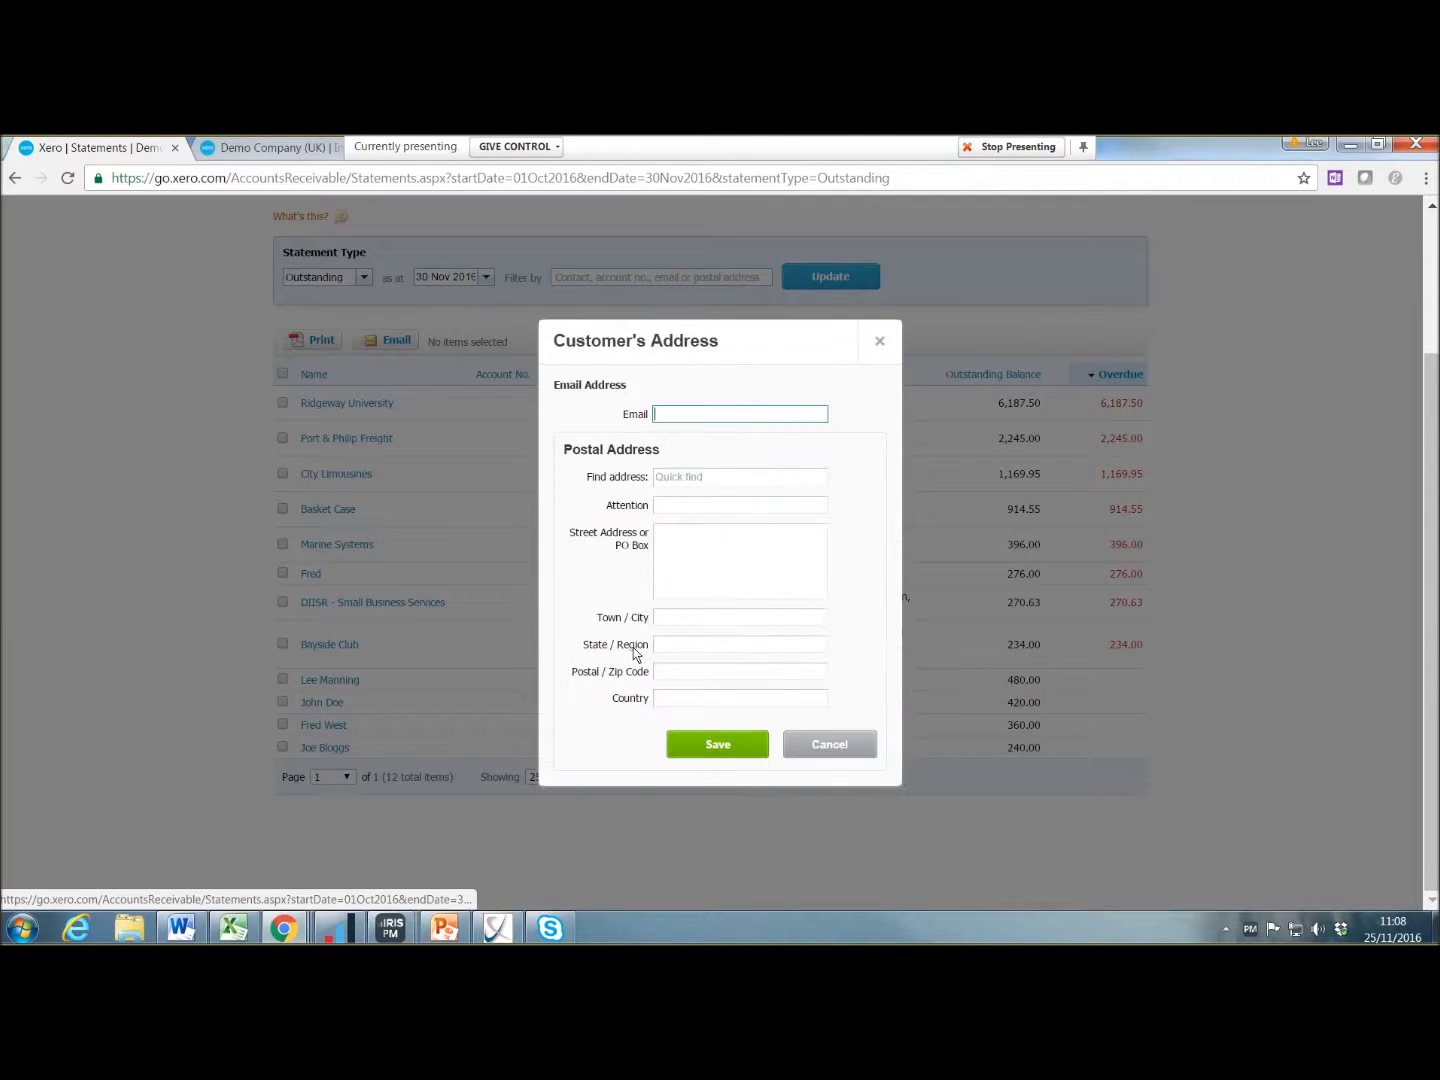
# Step: Dismiss the address form, tick Bayside Club and the four individual customers, and choose Email
pyautogui.write('fdh')
pyautogui.click(817, 745)
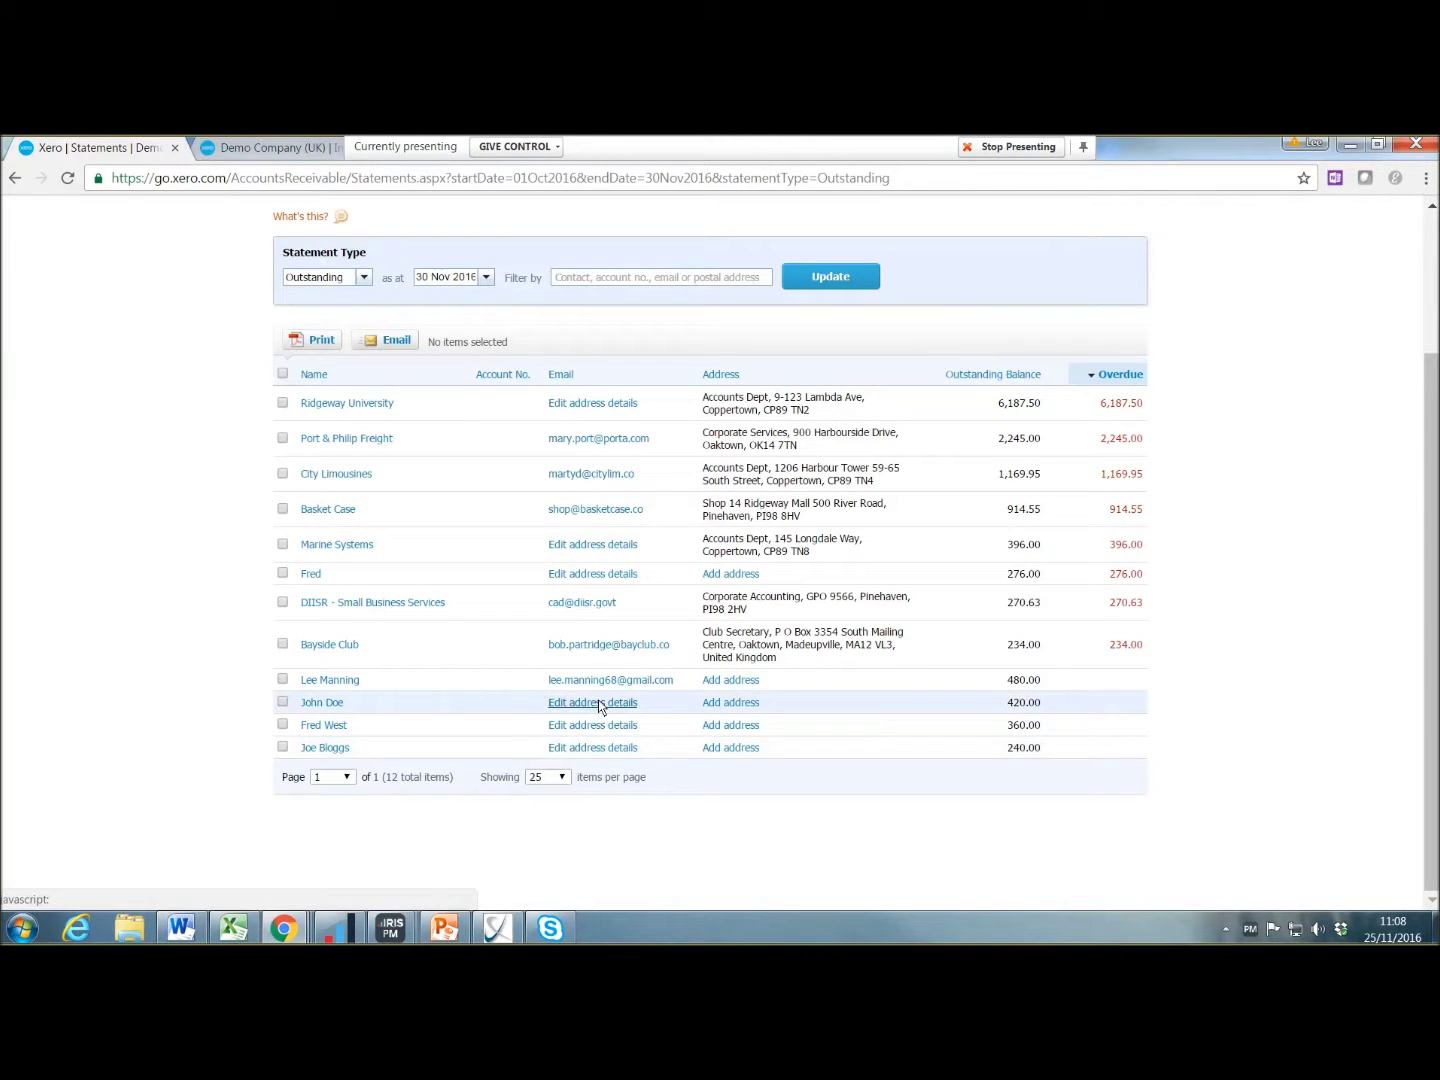
pyautogui.click(282, 680)
pyautogui.click(283, 702)
pyautogui.click(283, 725)
pyautogui.click(282, 747)
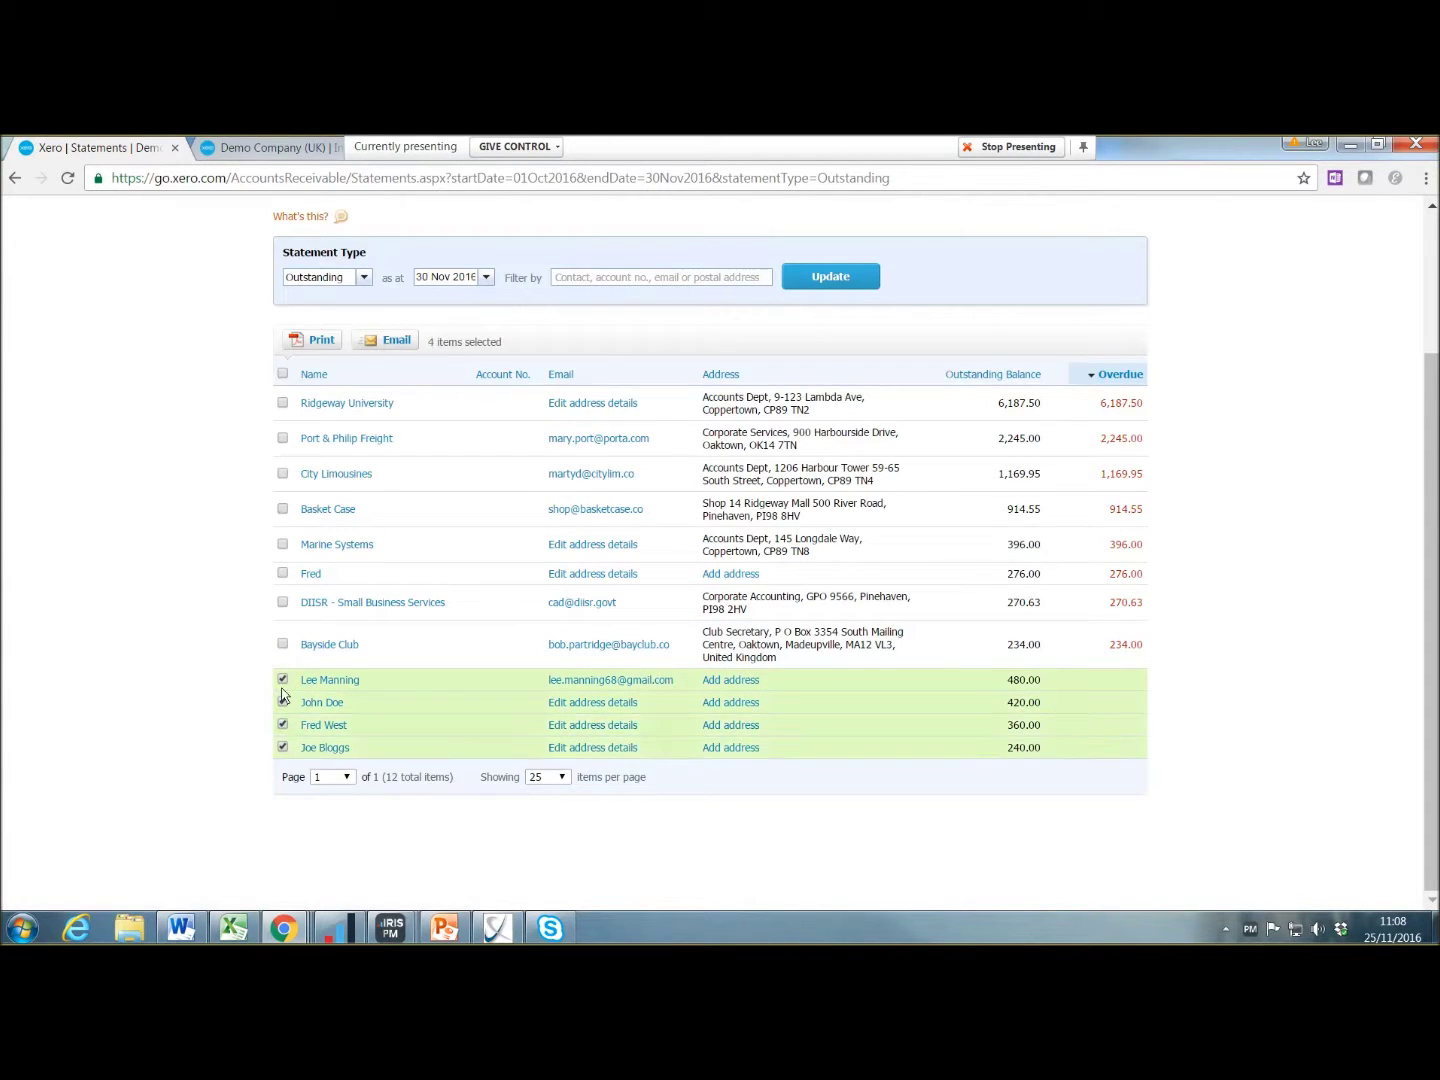
pyautogui.click(282, 644)
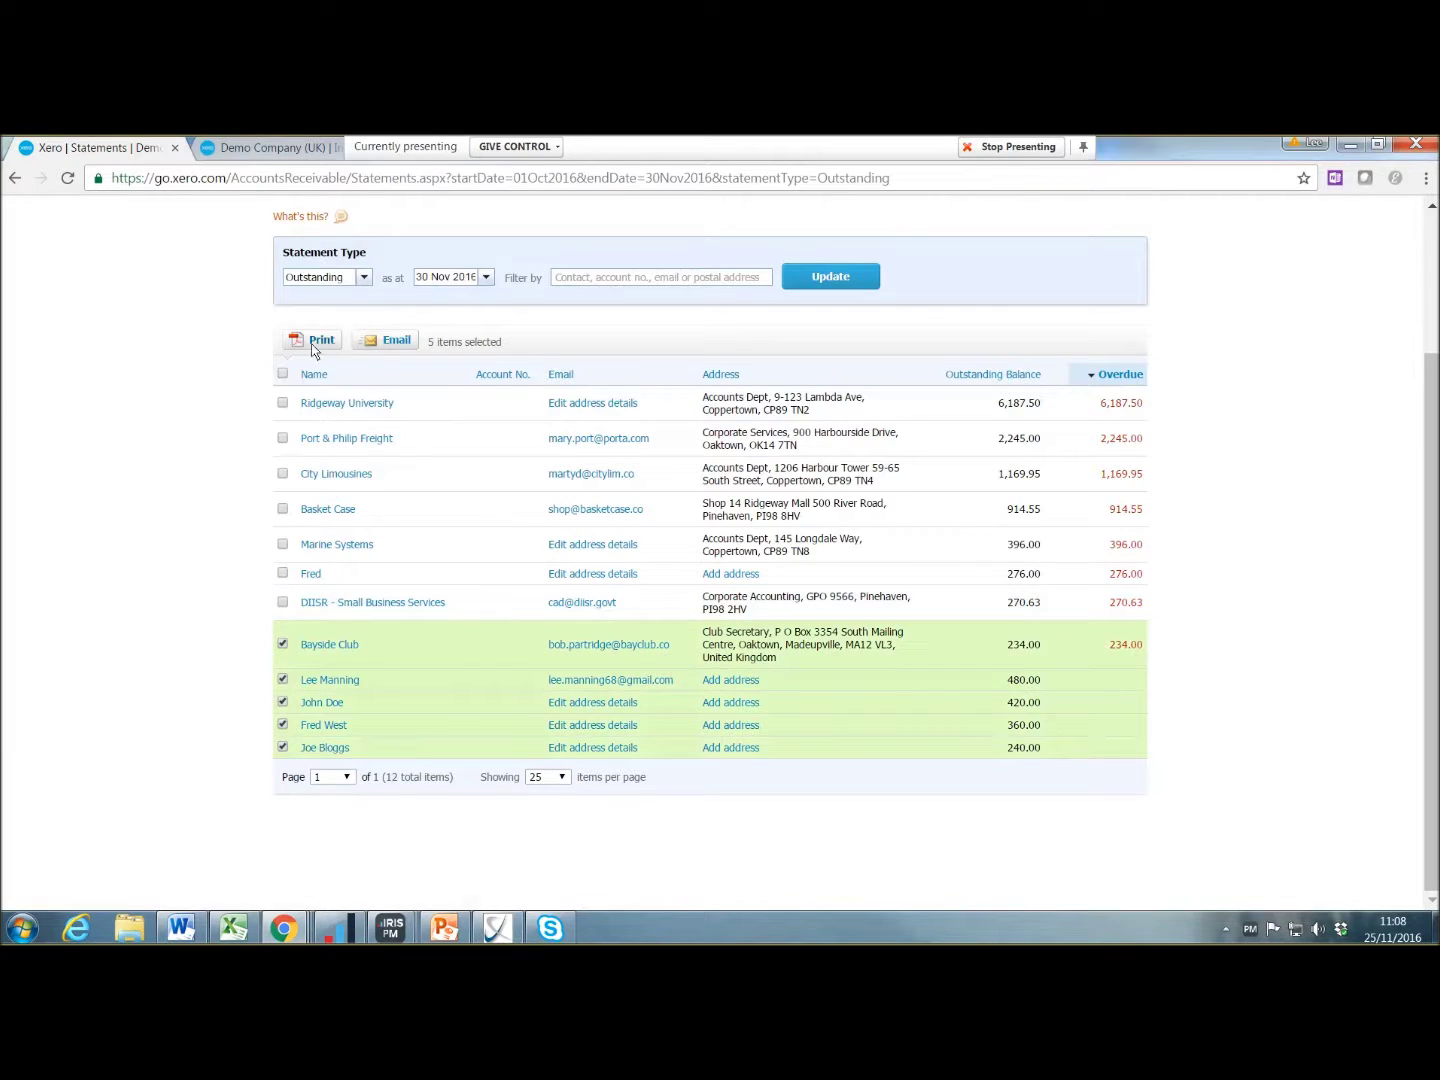
pyautogui.click(395, 343)
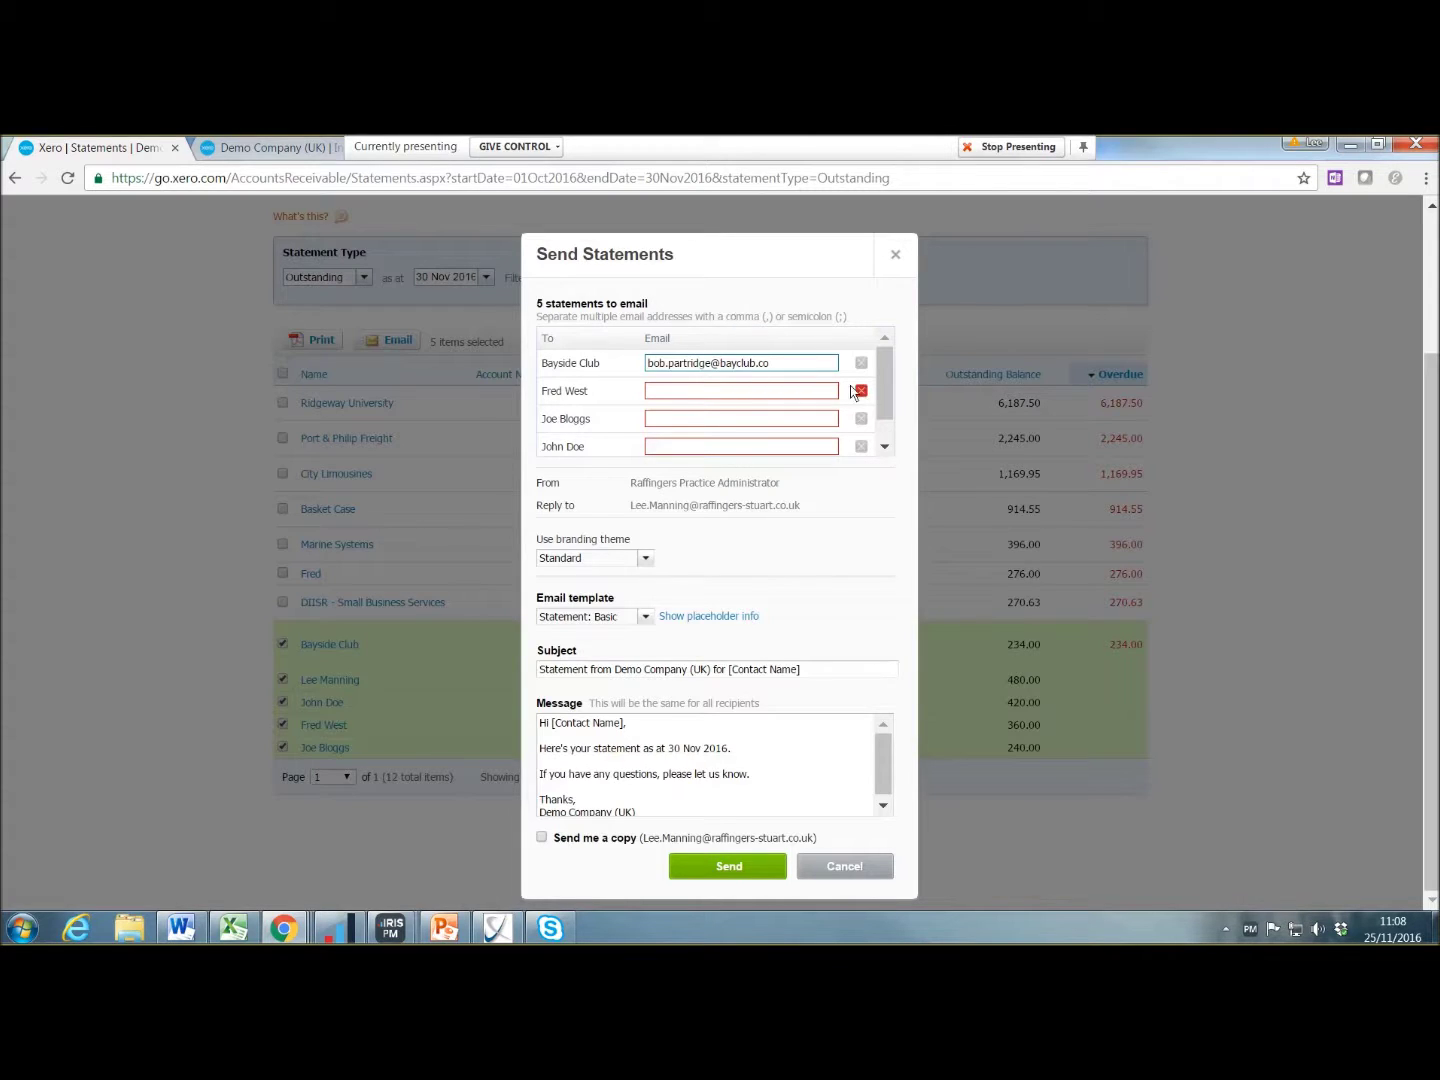
# Step: Cancel the Send Statements form and bring up Gmail's earlier Demo Company (UK) statement email
pyautogui.click(761, 393)
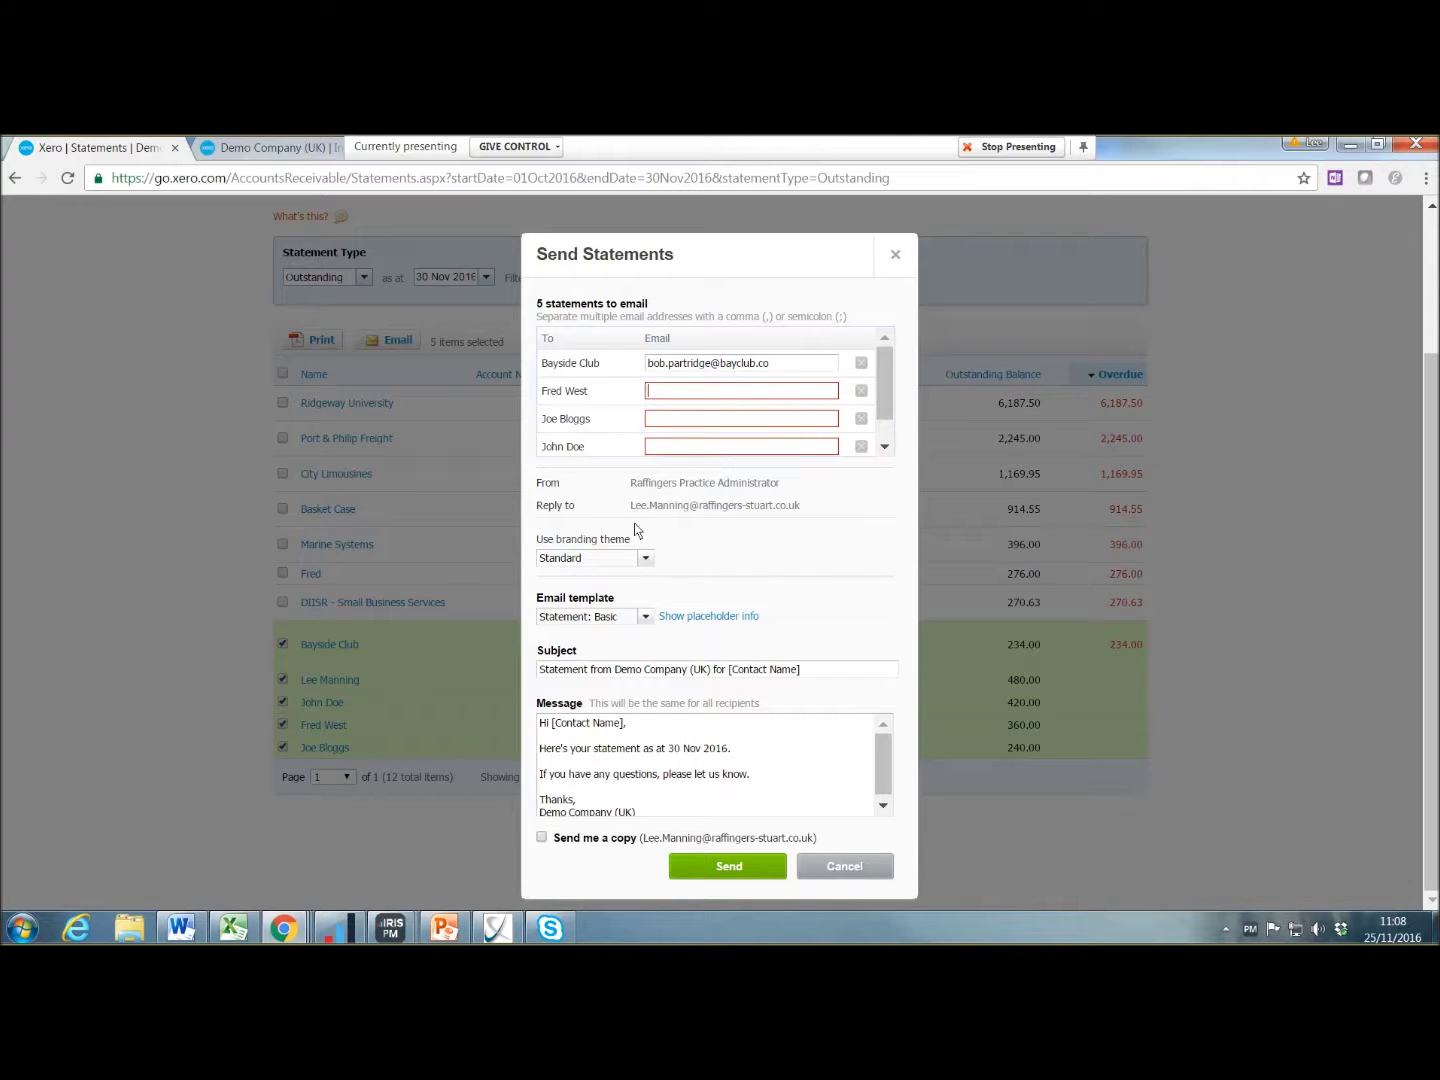
pyautogui.scroll(-1, 660, 756)
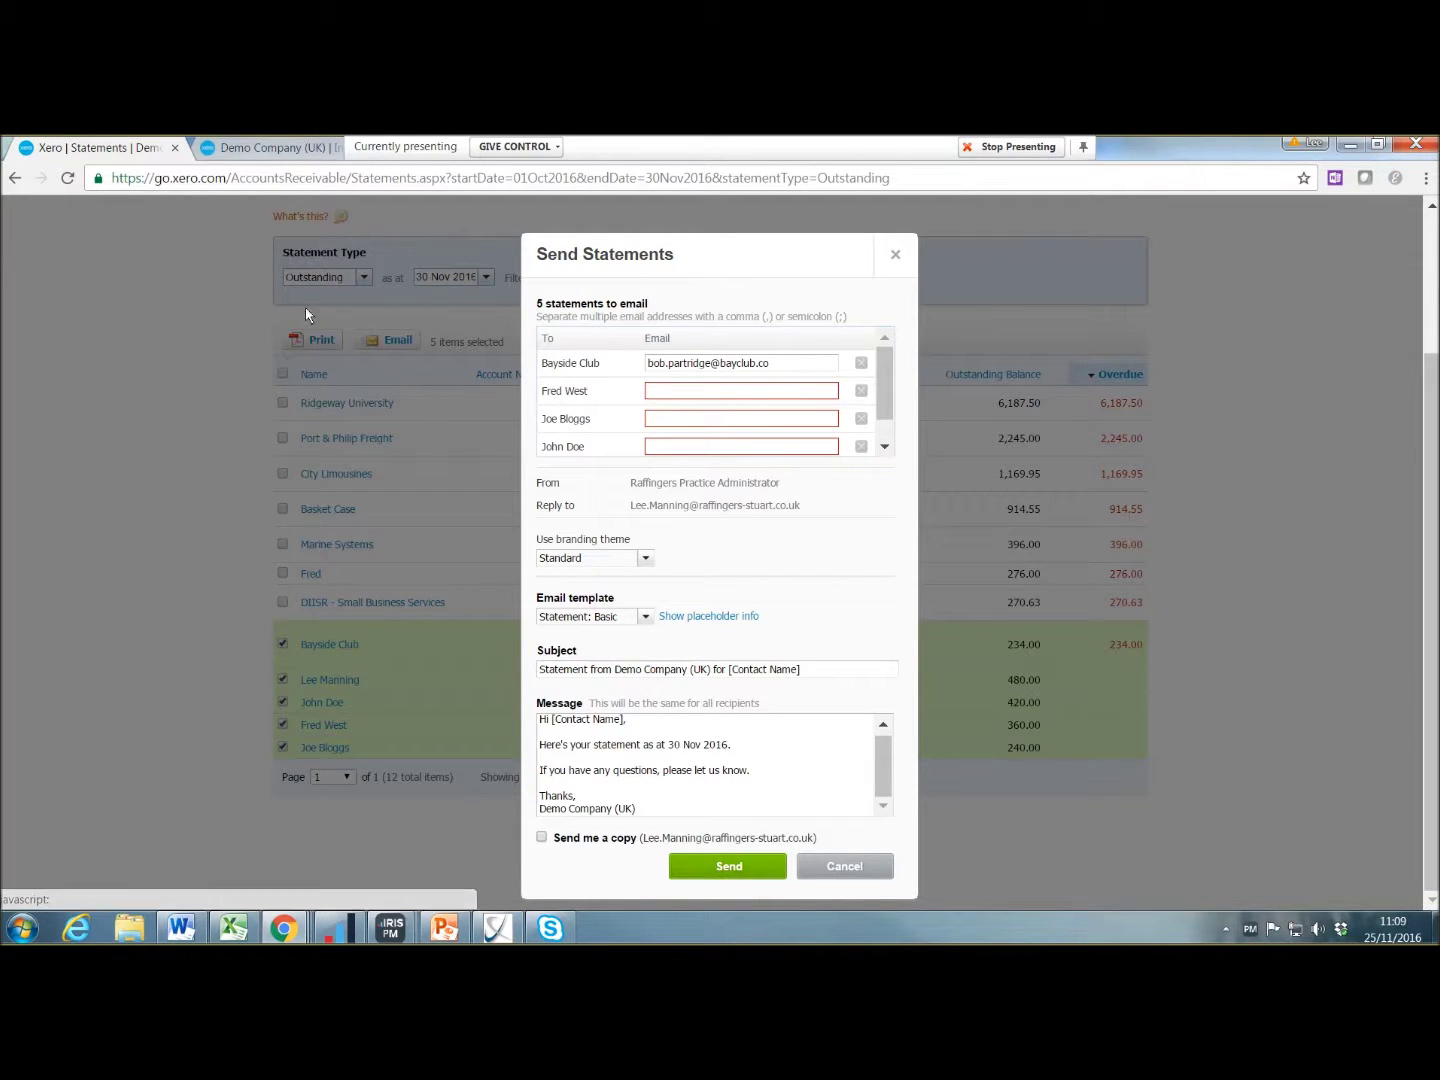
pyautogui.click(869, 871)
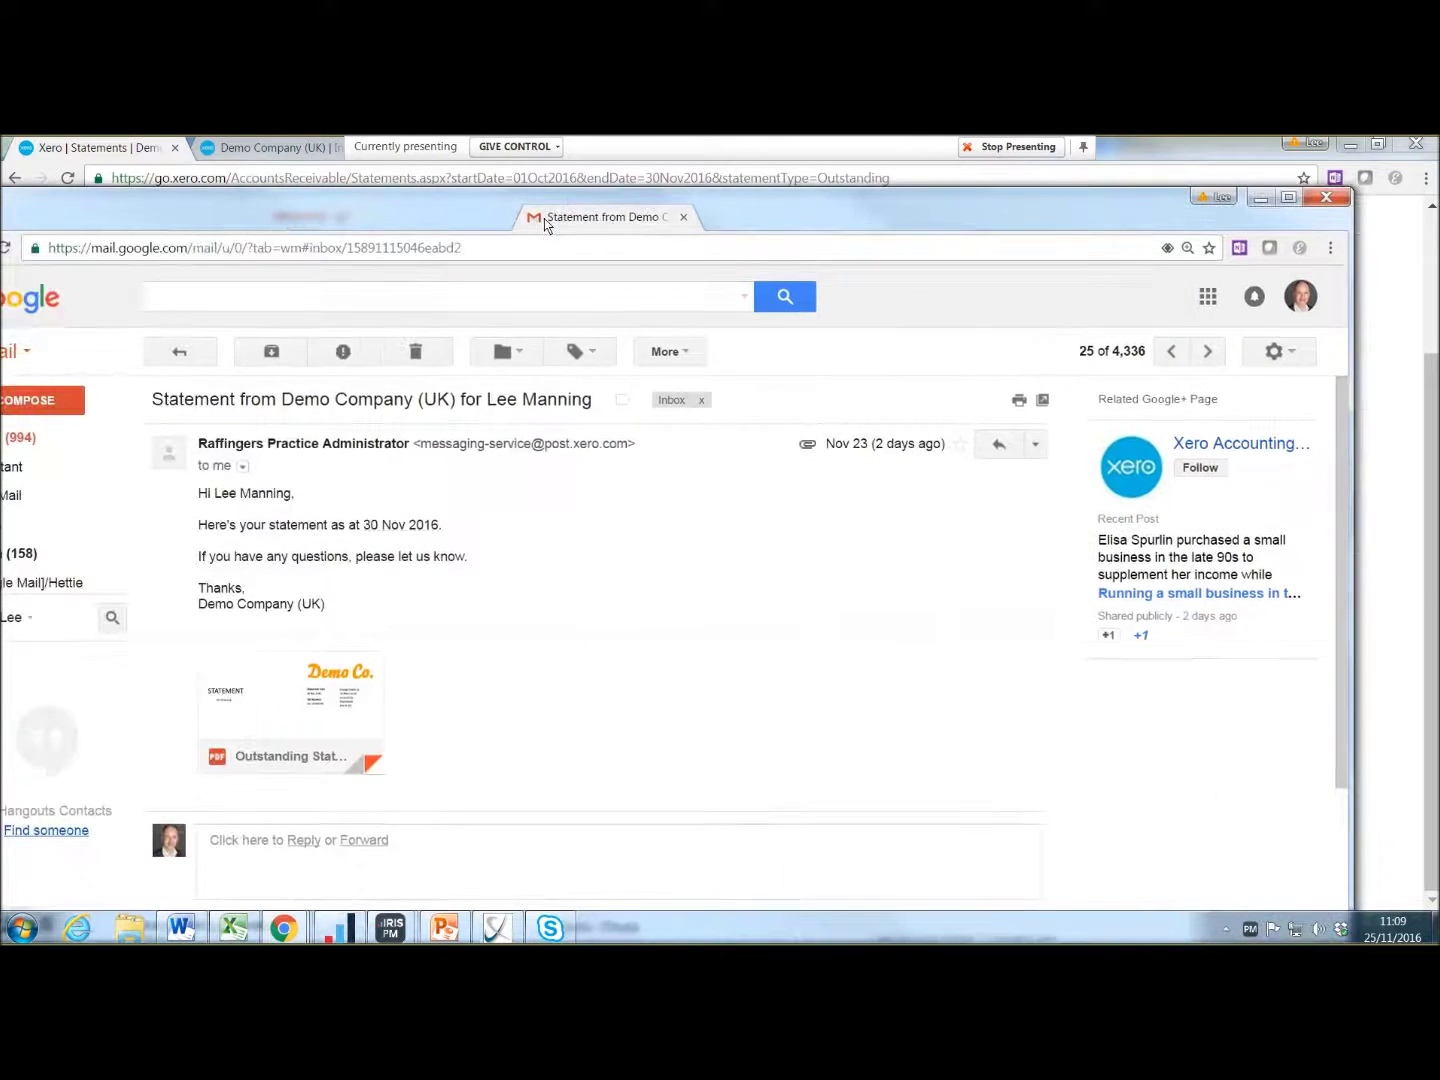
pyautogui.doubleClick(544, 219)
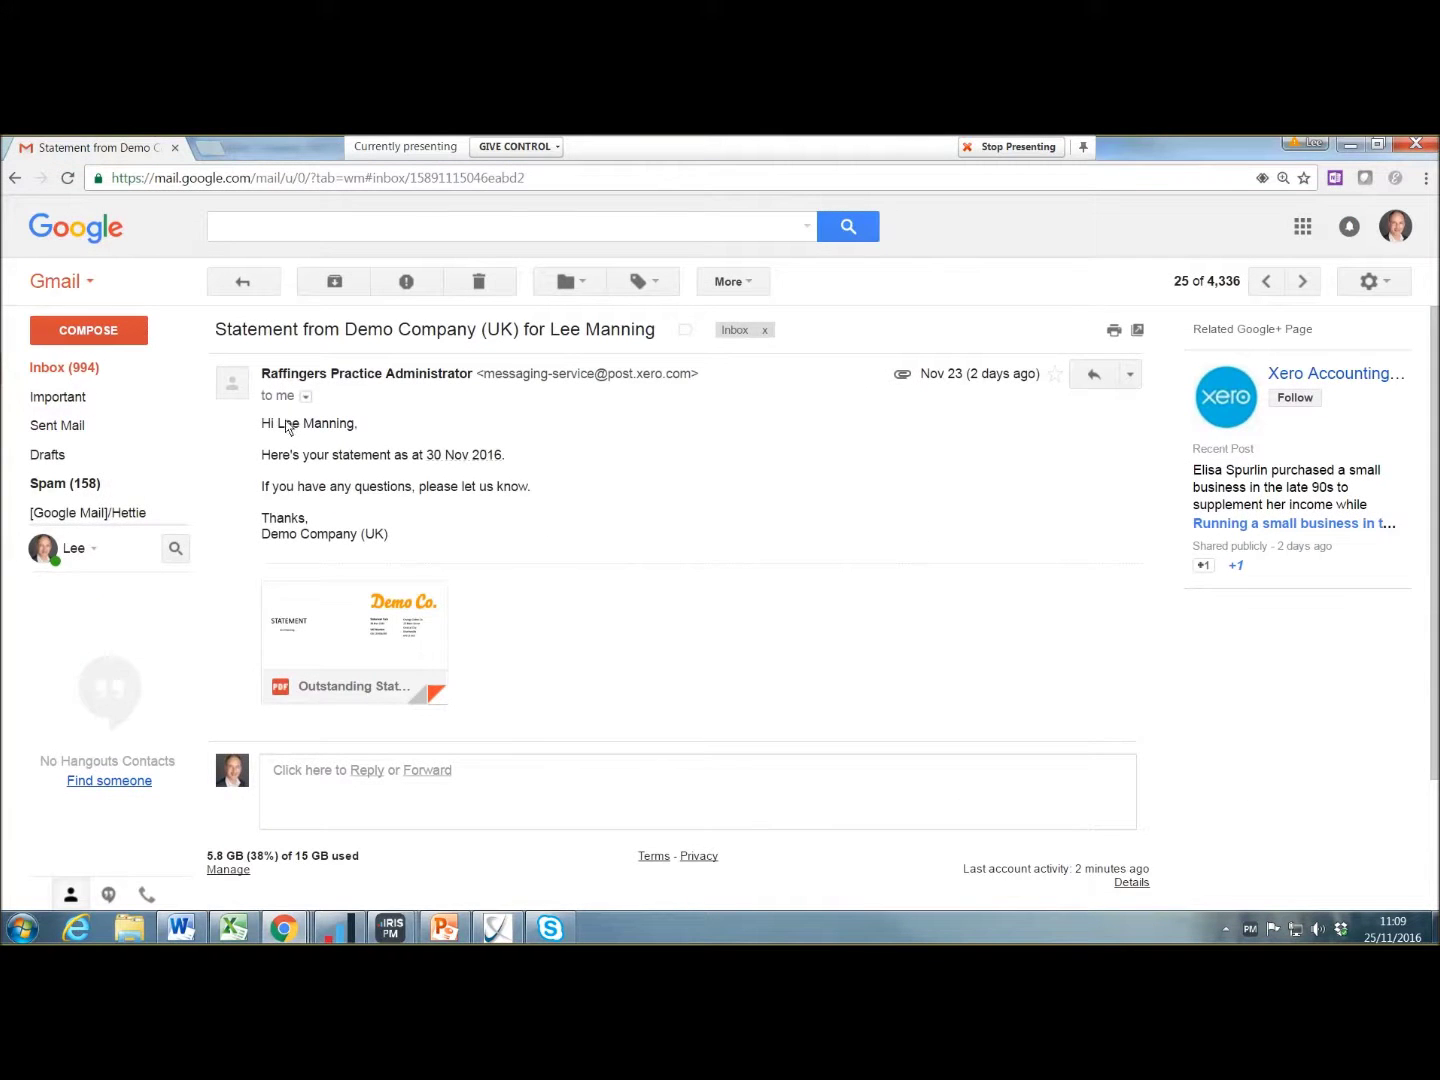
# Step: View the attached statement PDF showing 240.00 due, then close the Gmail tab
pyautogui.moveTo(284, 692)
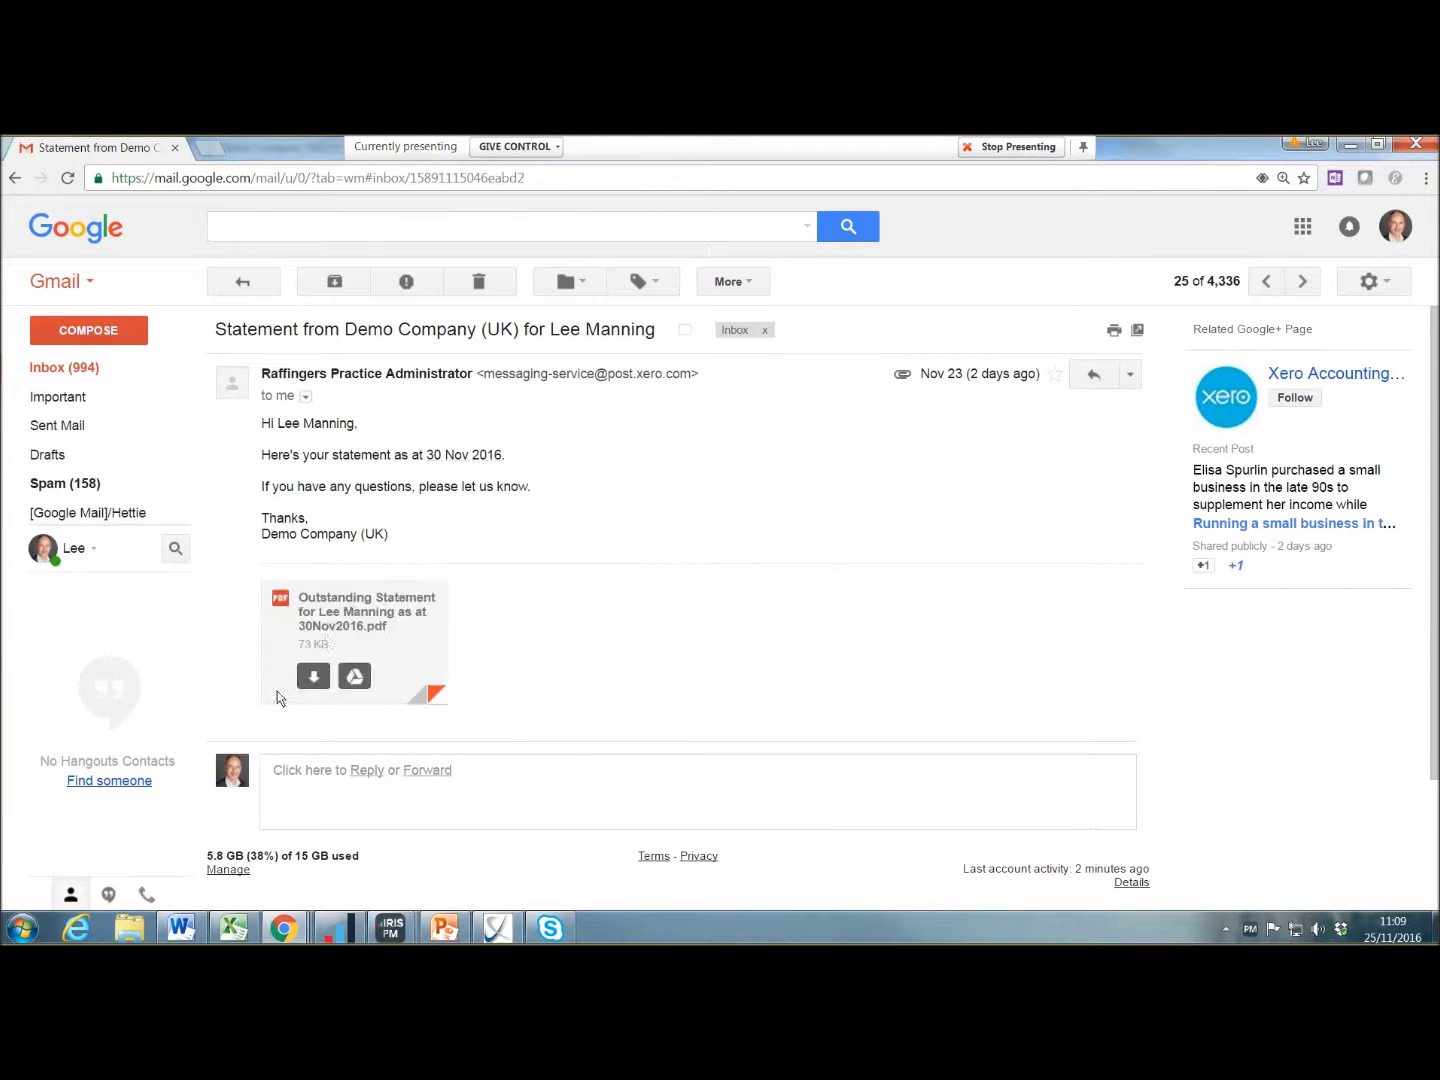
pyautogui.click(383, 623)
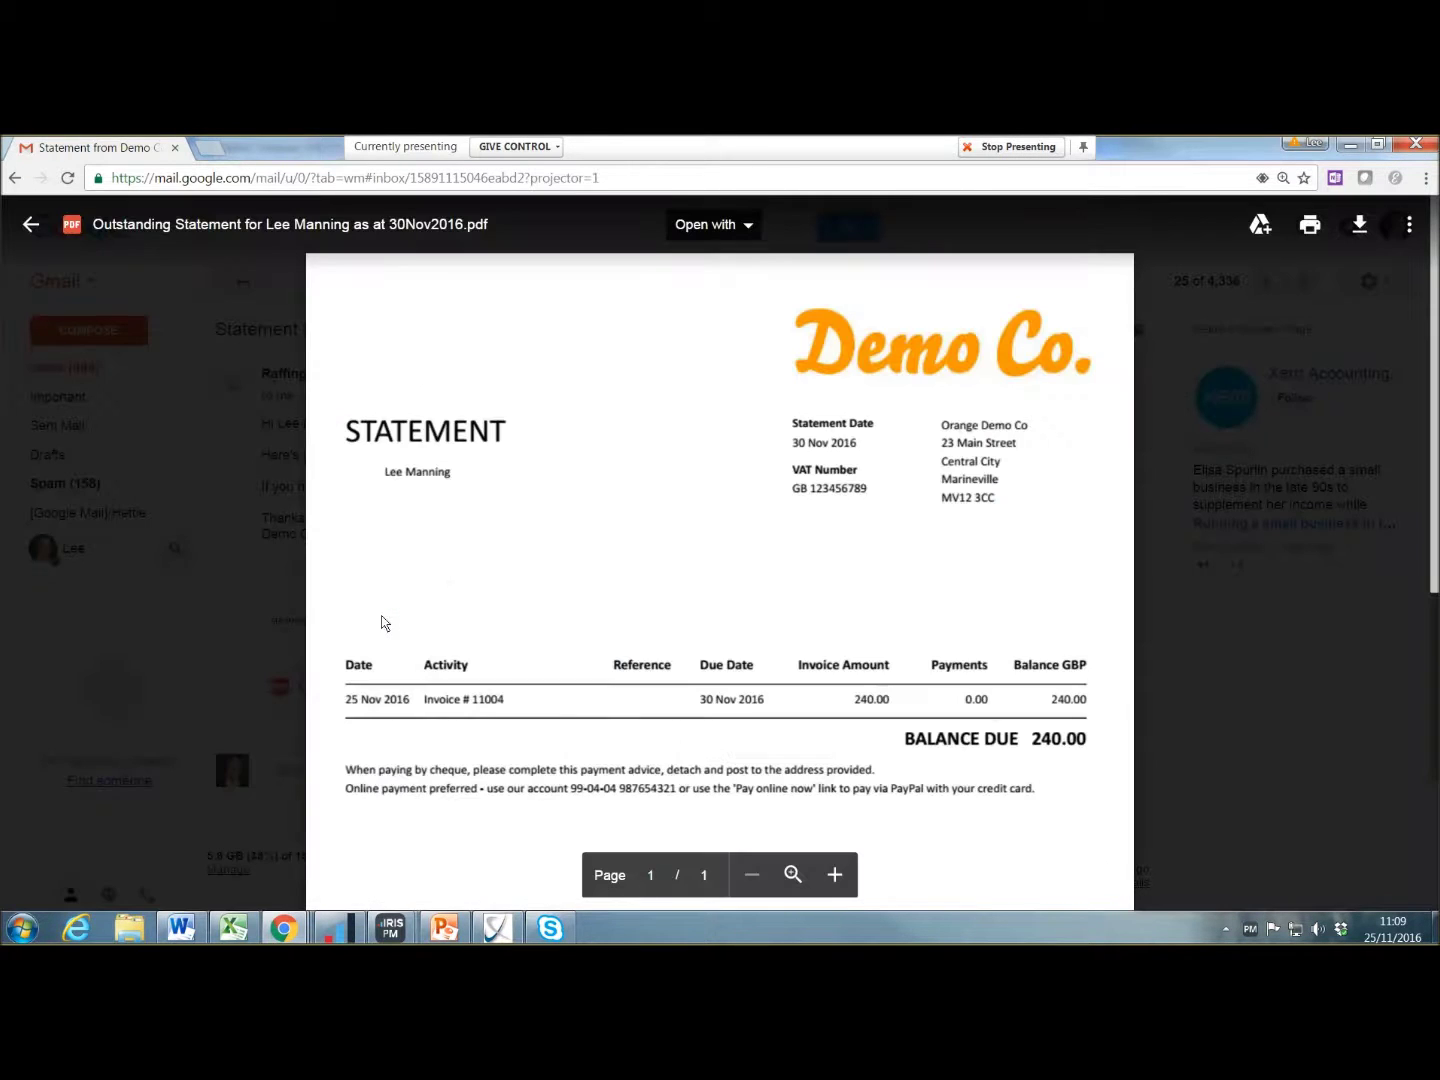
pyautogui.scroll(-4, 665, 583)
pyautogui.scroll(-2, 665, 585)
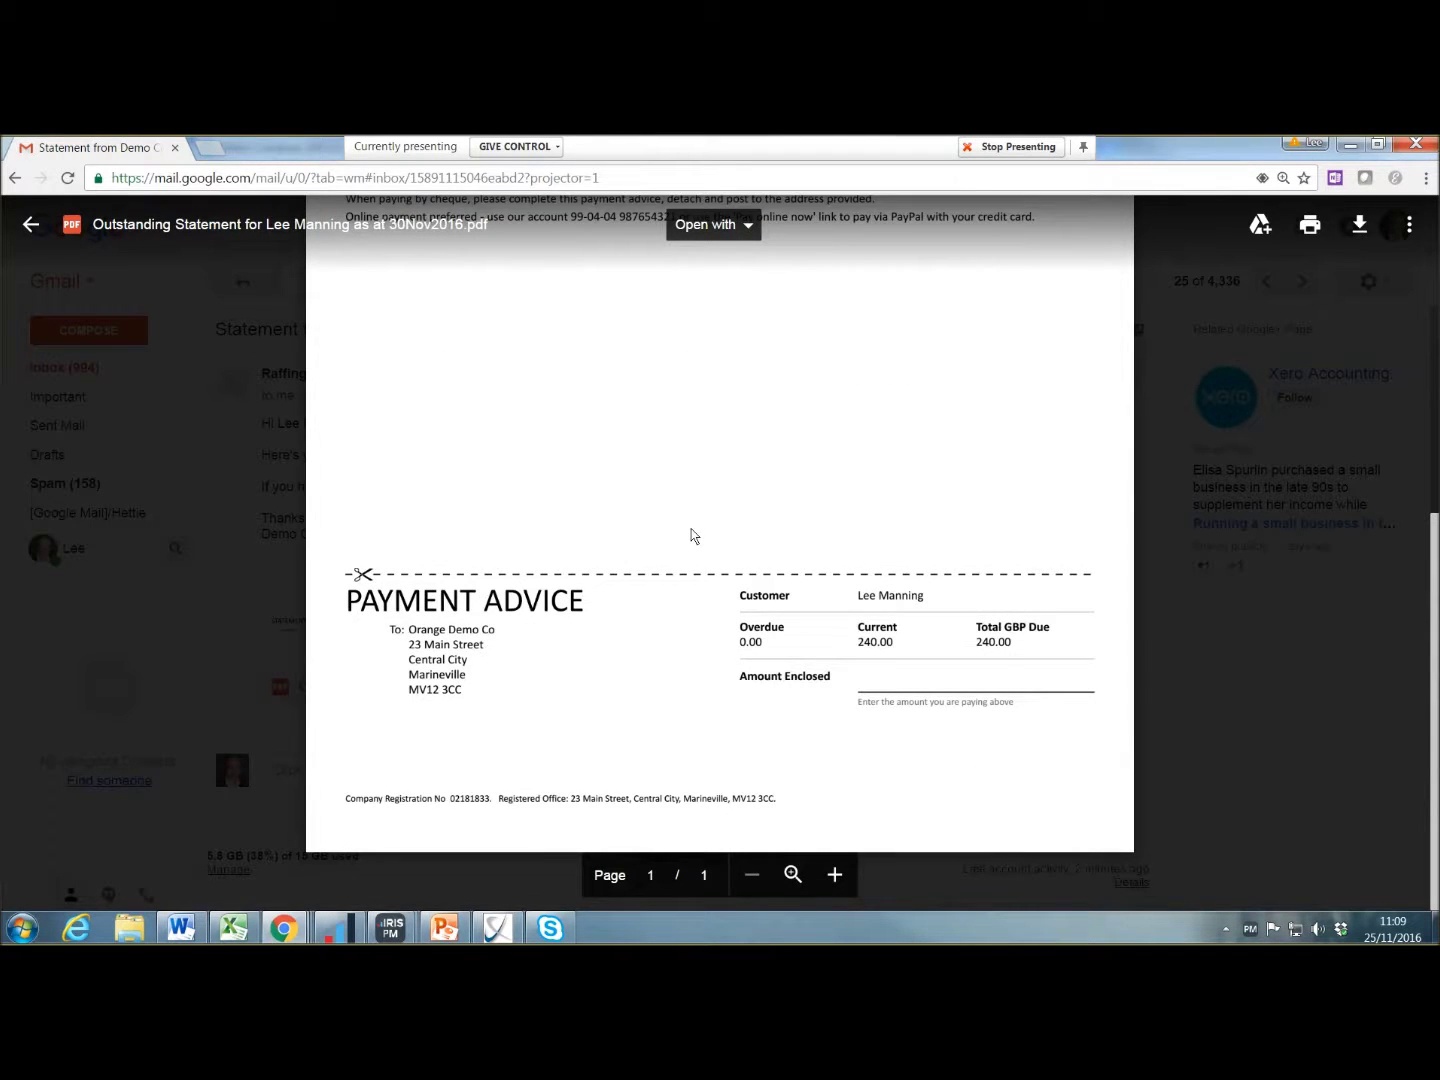
pyautogui.scroll(6, 695, 536)
pyautogui.click(1203, 518)
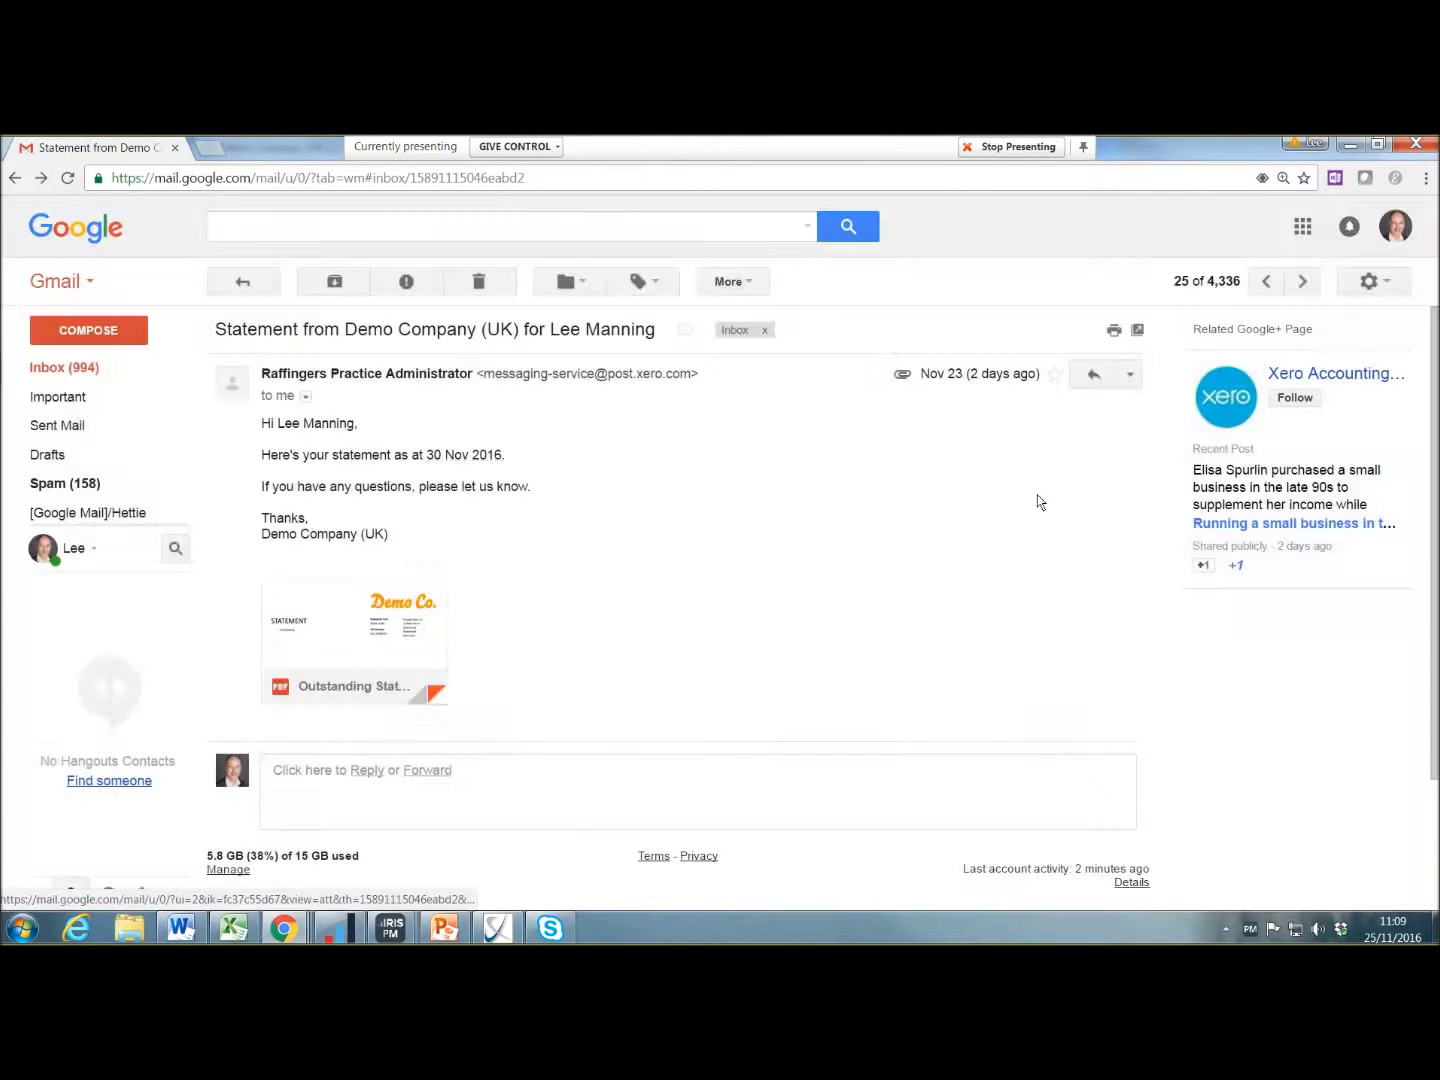
pyautogui.middleClick(125, 151)
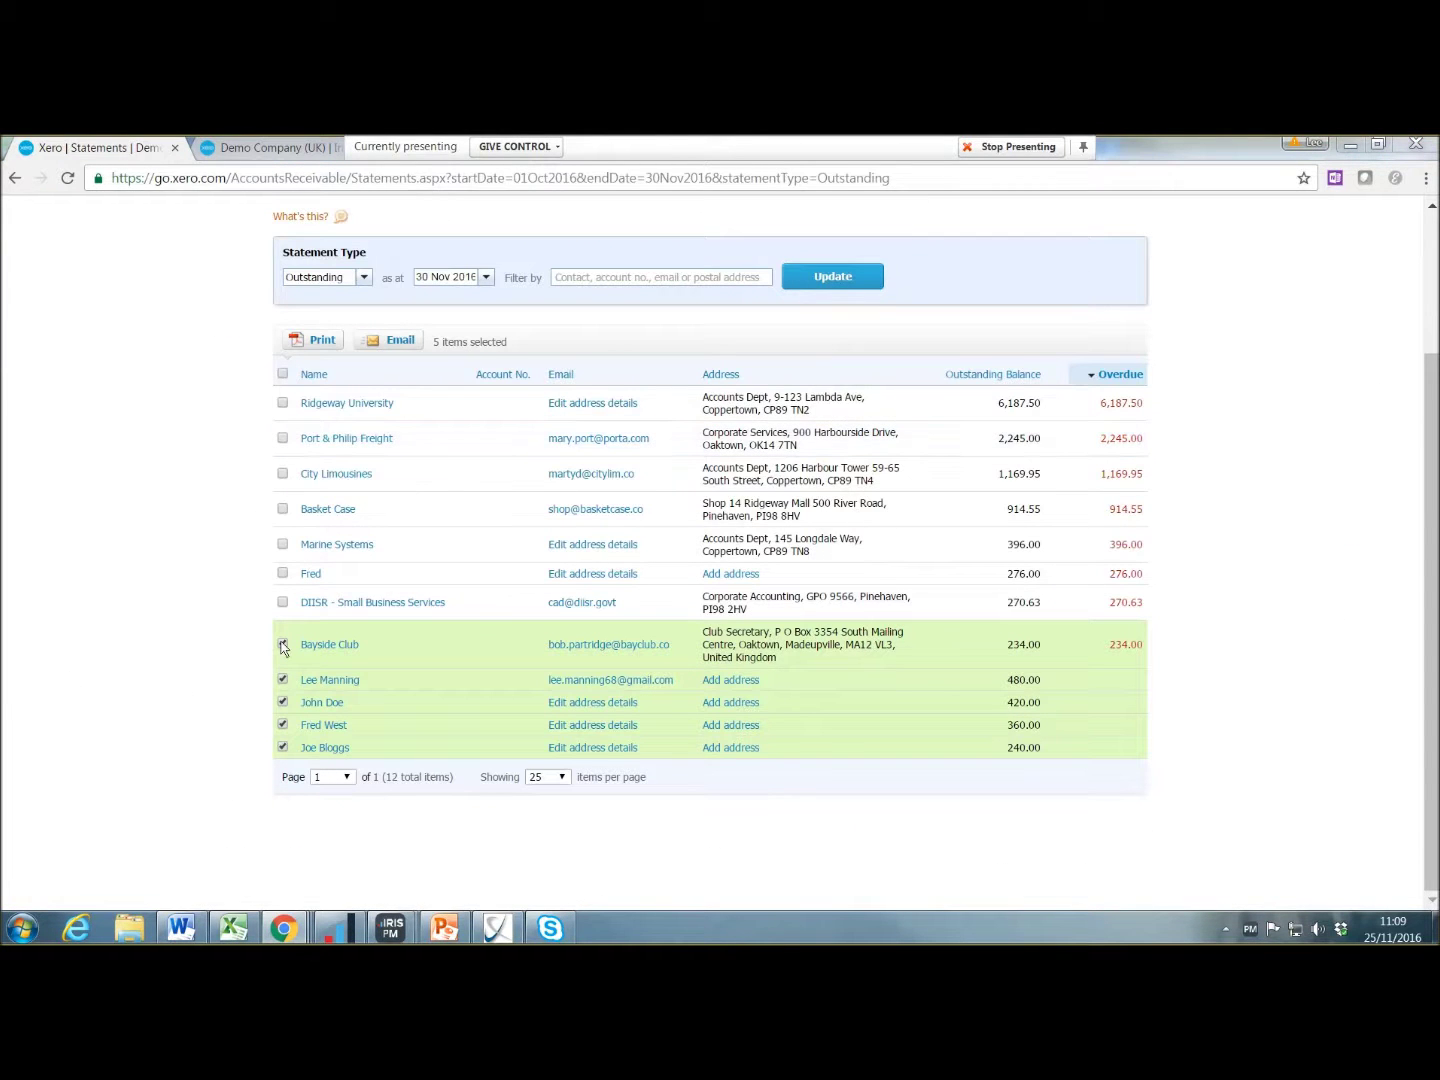
# Step: Go through Settings > General Settings > Invoice Settings to the Invoice Reminders page
pyautogui.scroll(3, 356, 547)
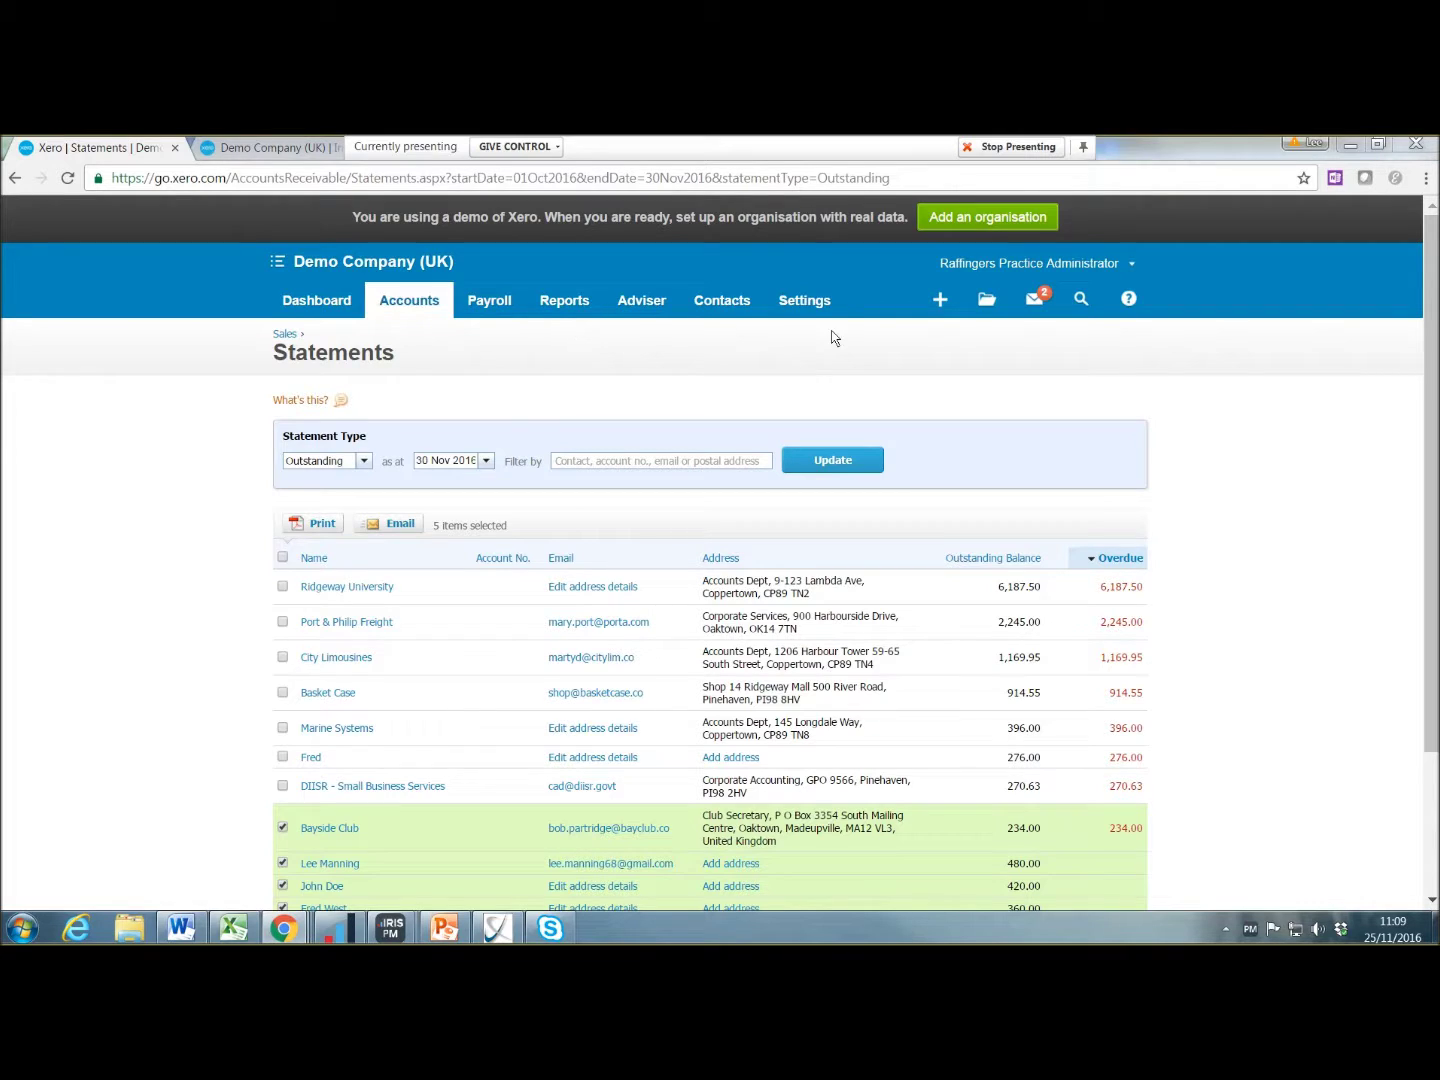
pyautogui.click(806, 305)
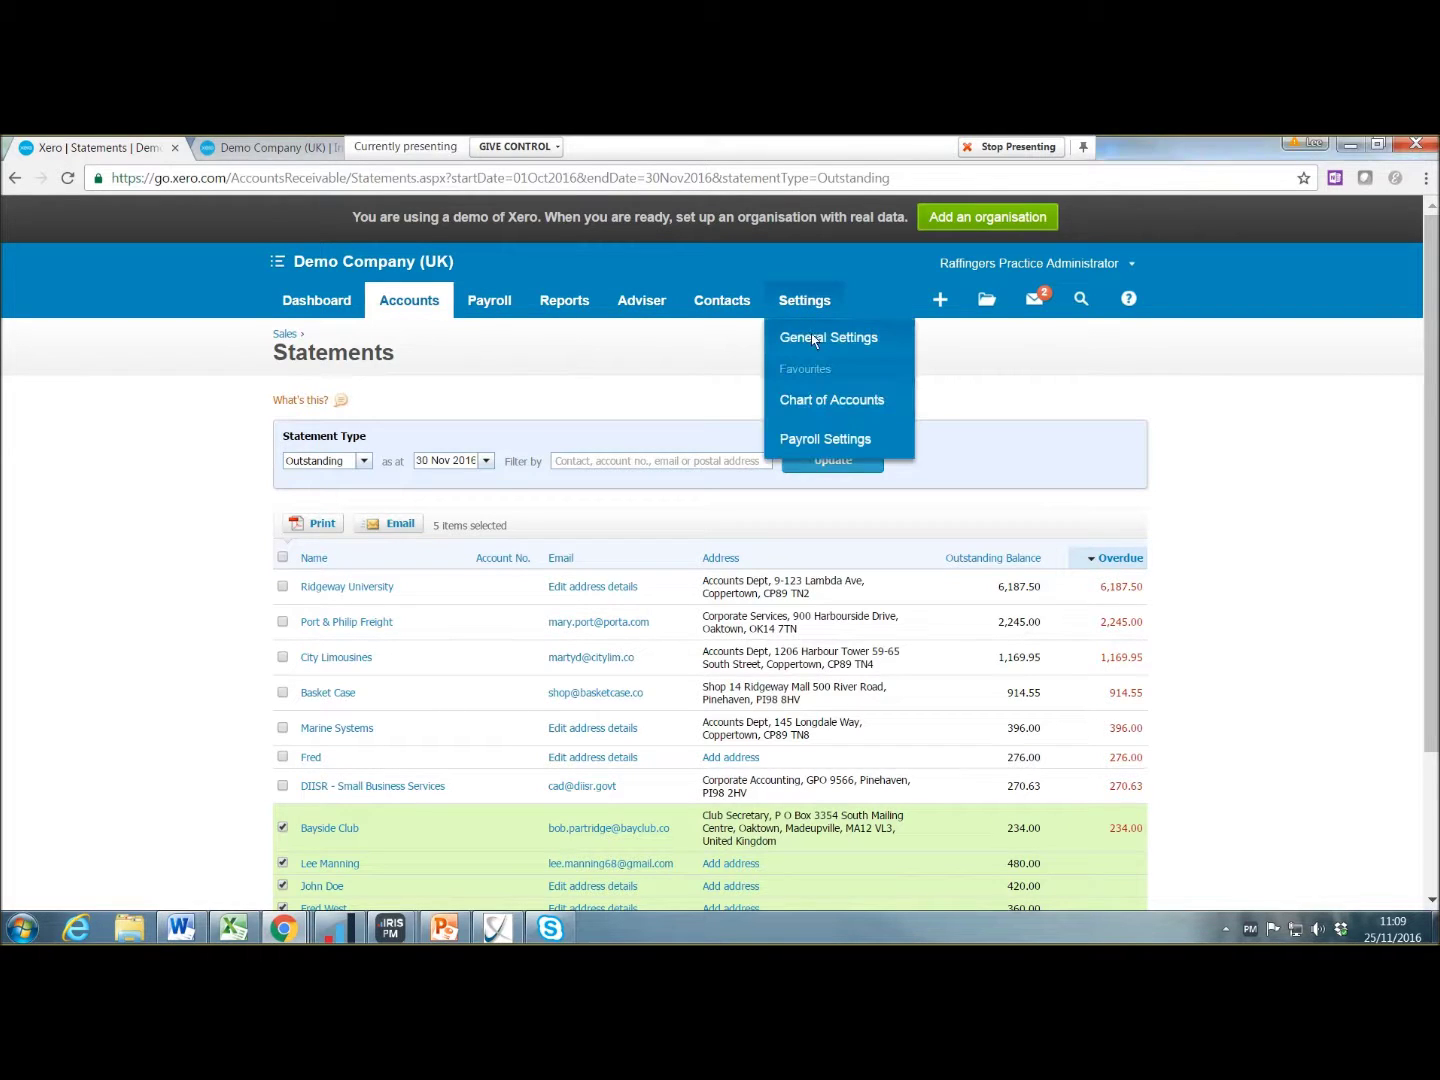
pyautogui.click(811, 336)
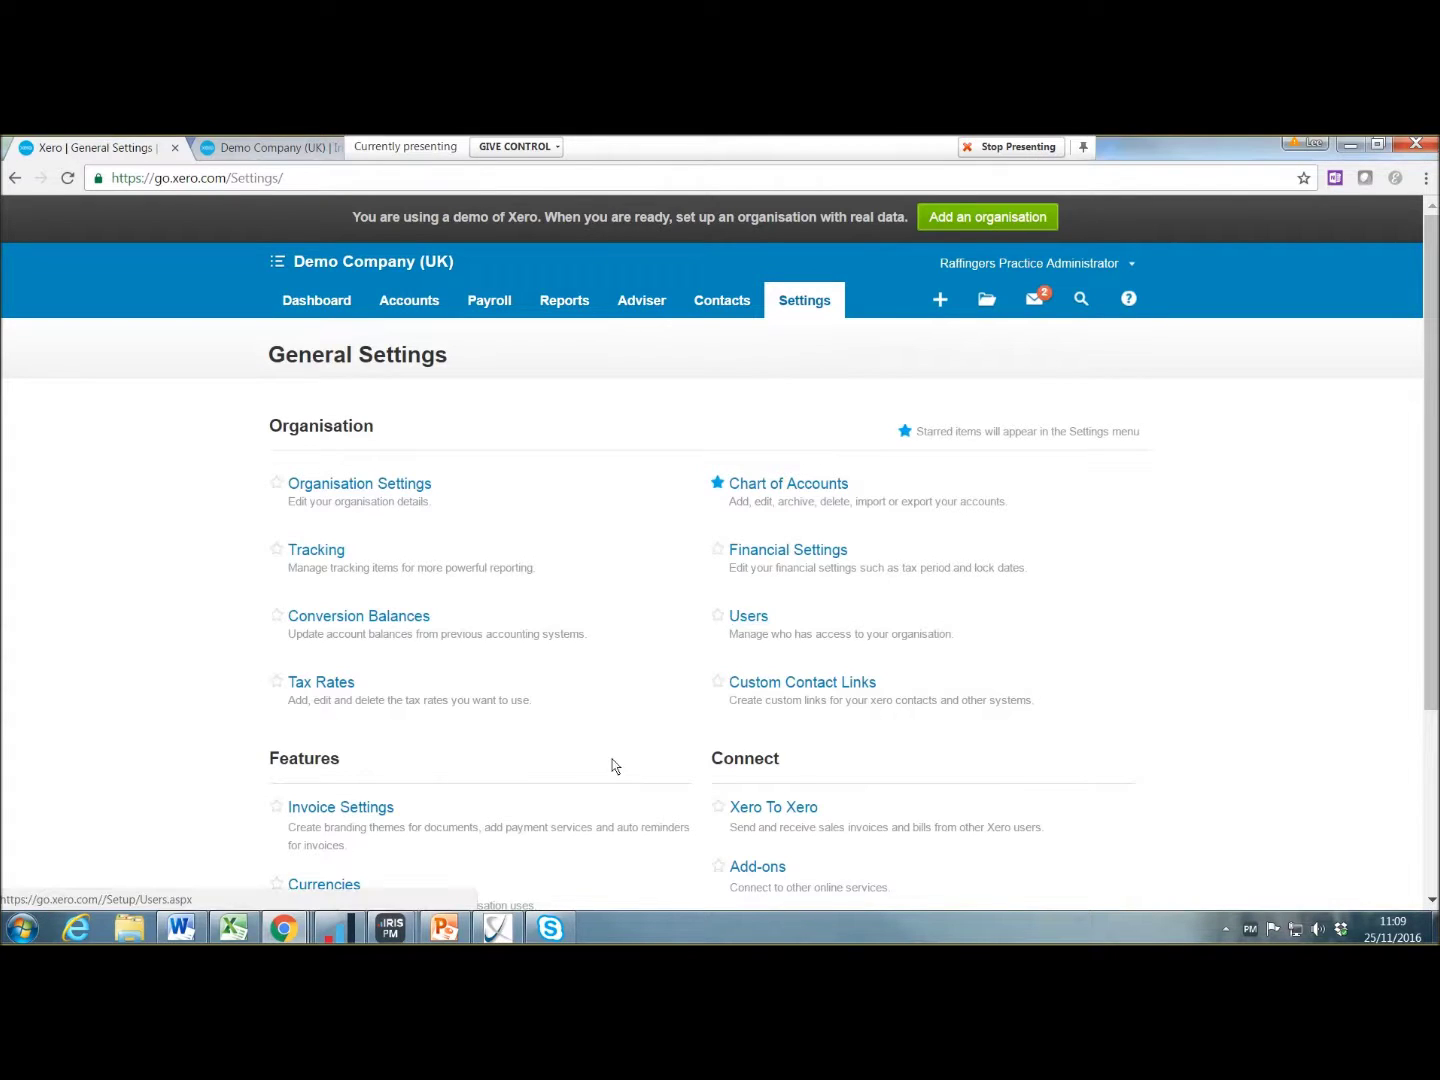
pyautogui.click(365, 810)
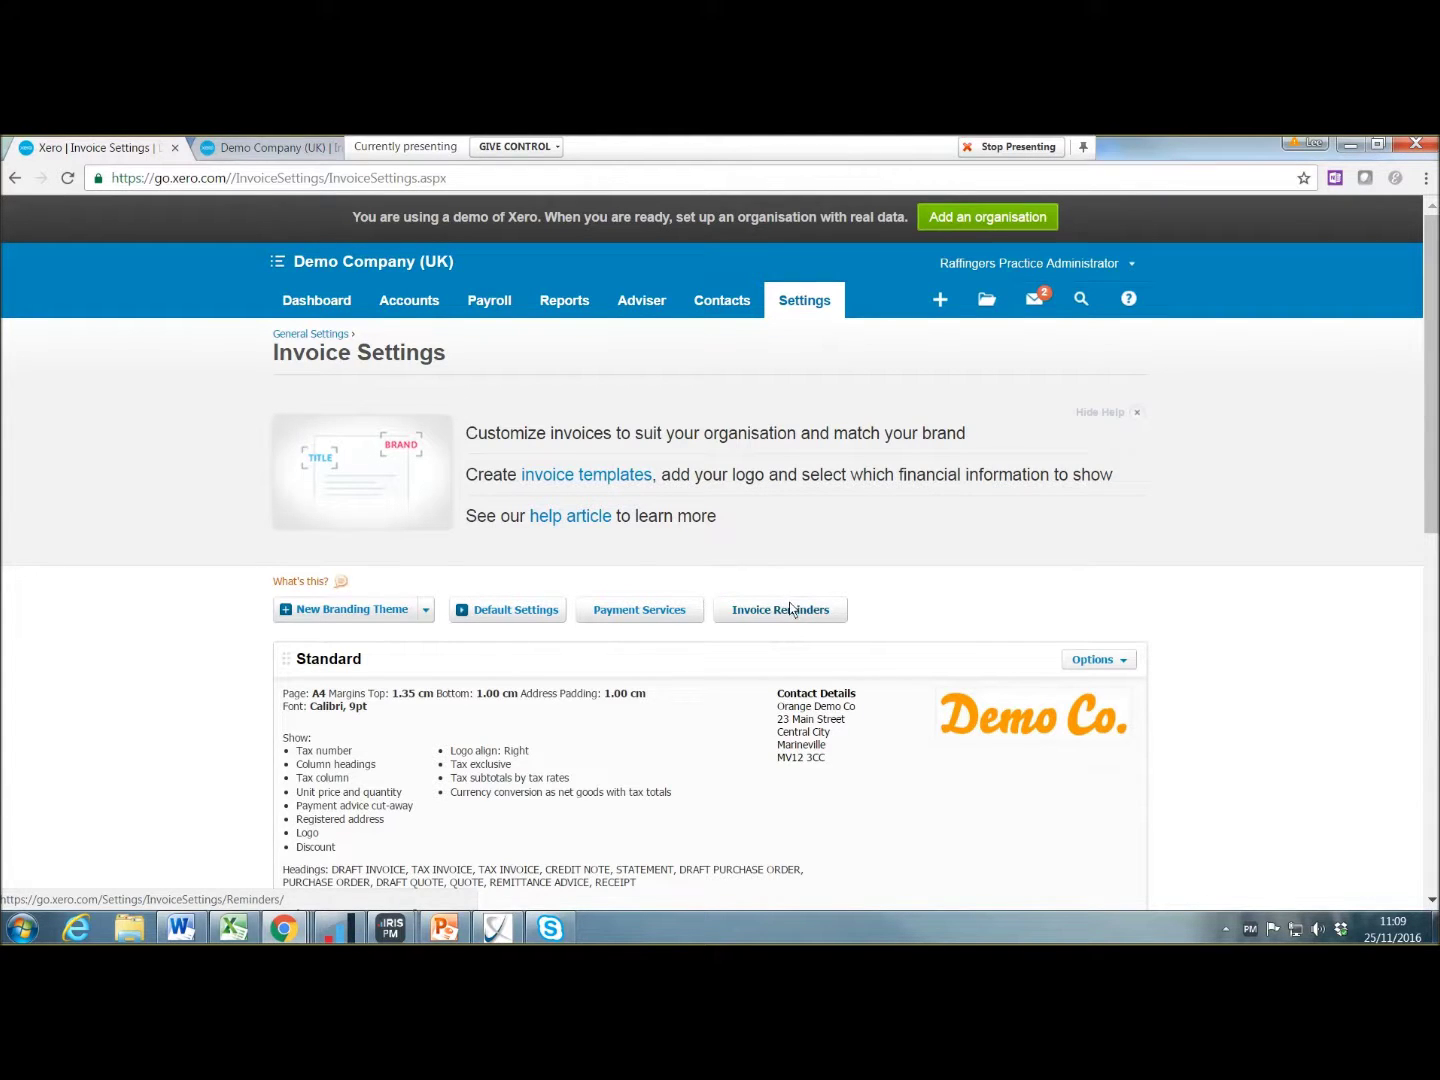
pyautogui.click(796, 615)
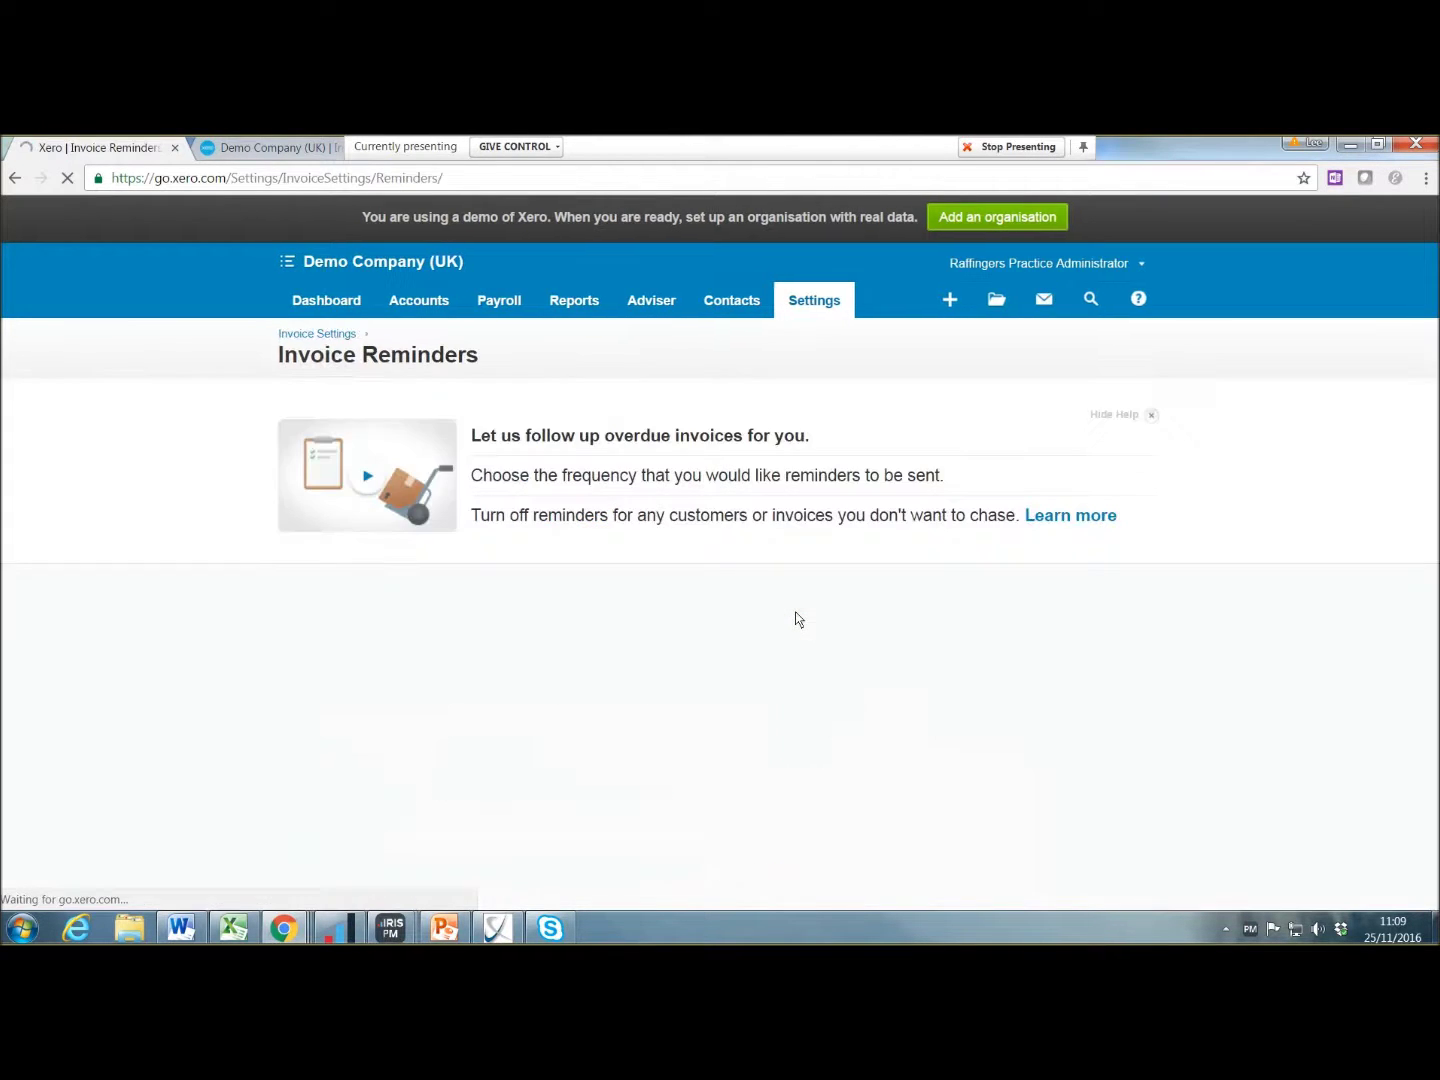
# Step: Delete the Due in 10 days reminder, leaving the new-reminder form unused
pyautogui.scroll(-2, 656, 526)
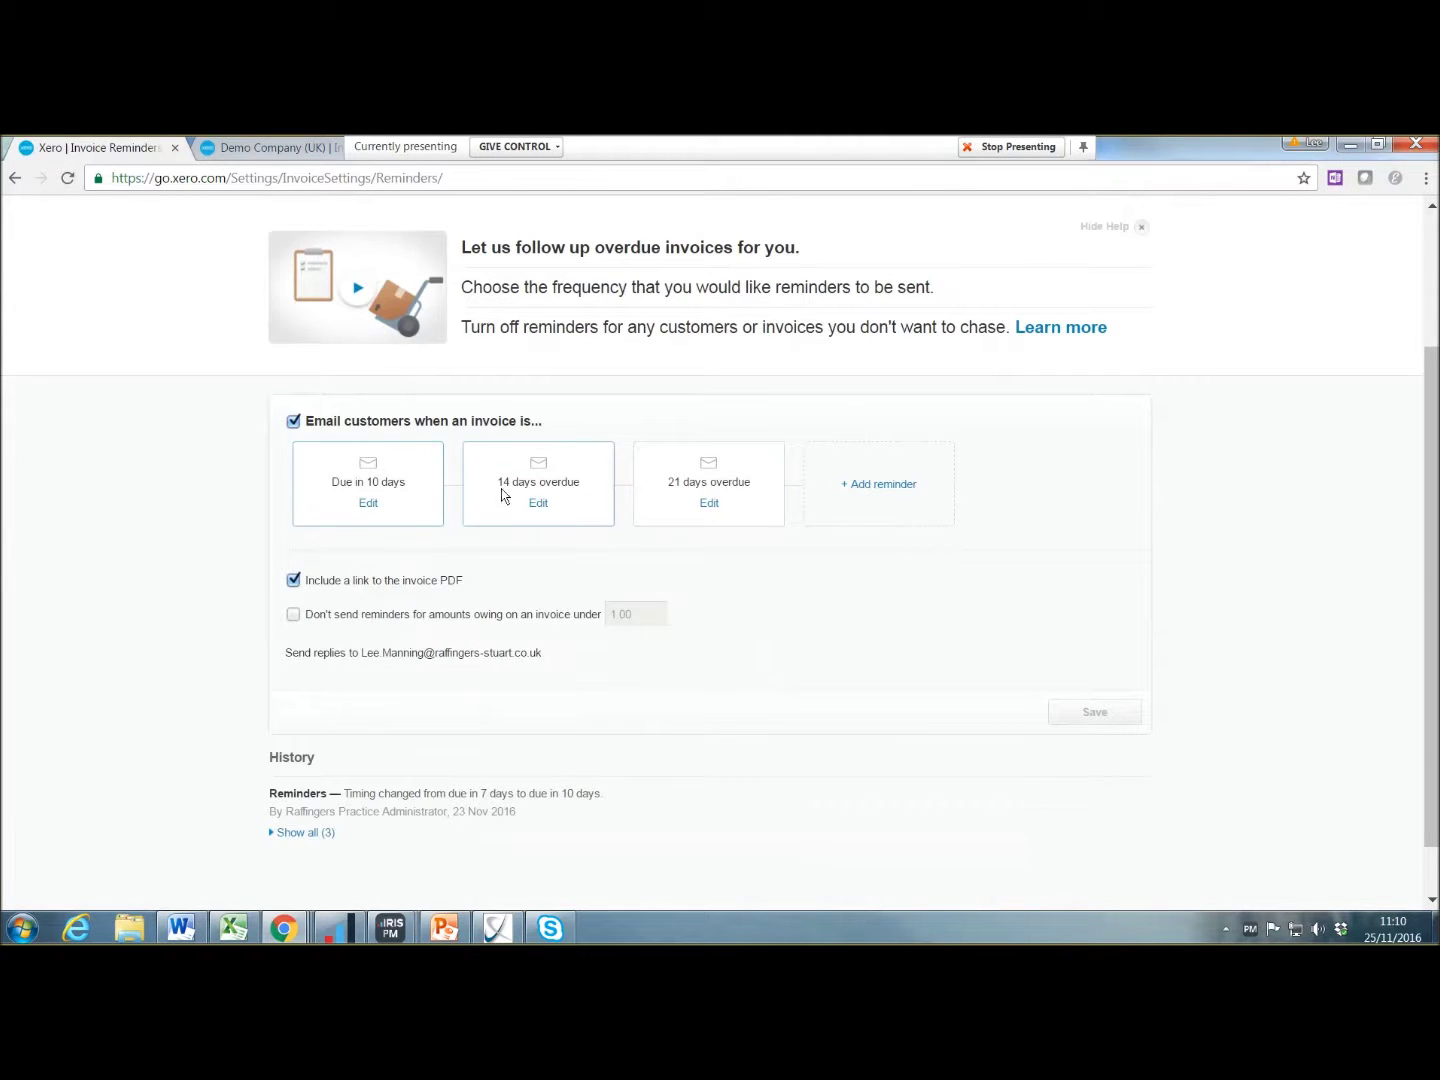
pyautogui.click(368, 503)
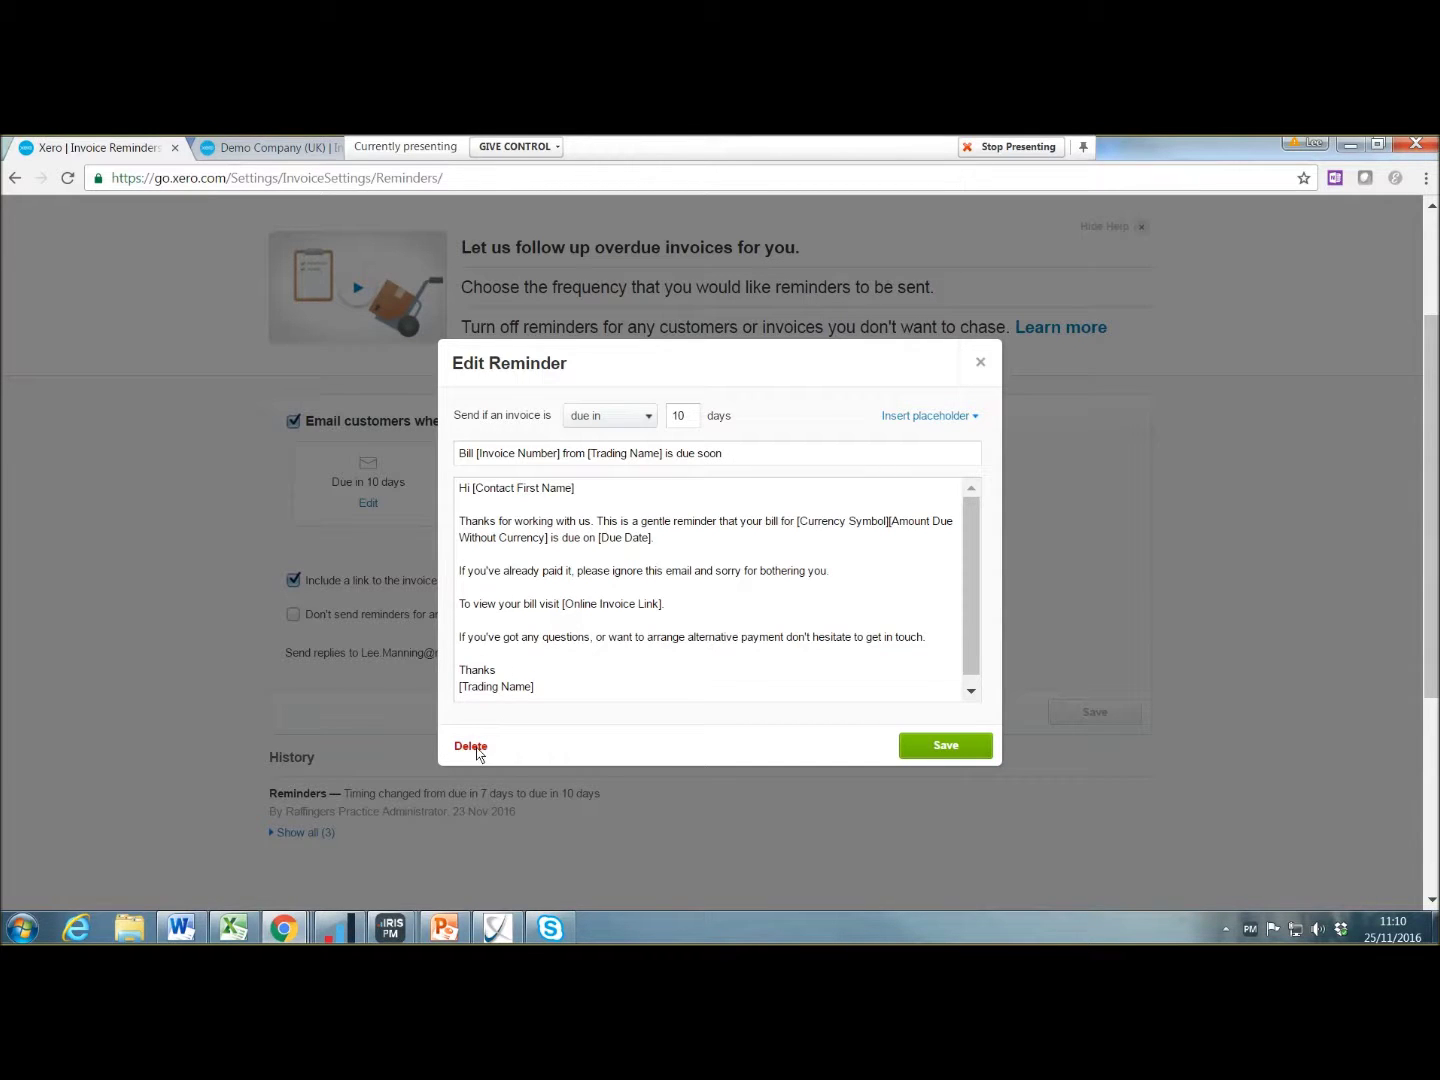
pyautogui.click(473, 747)
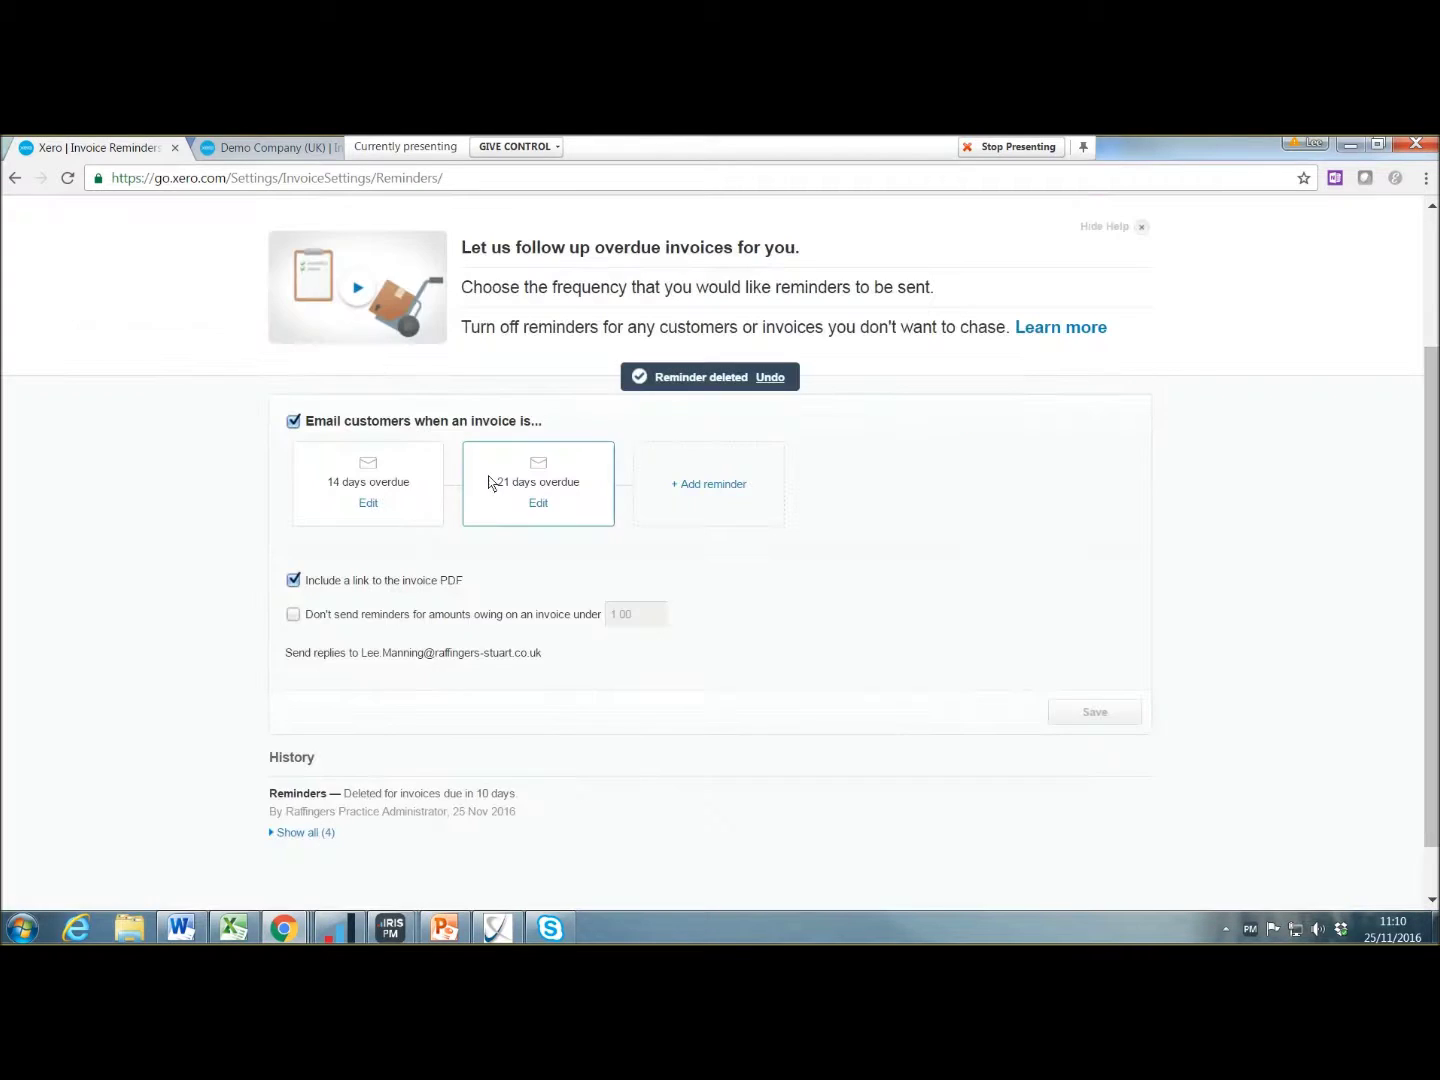
pyautogui.click(720, 485)
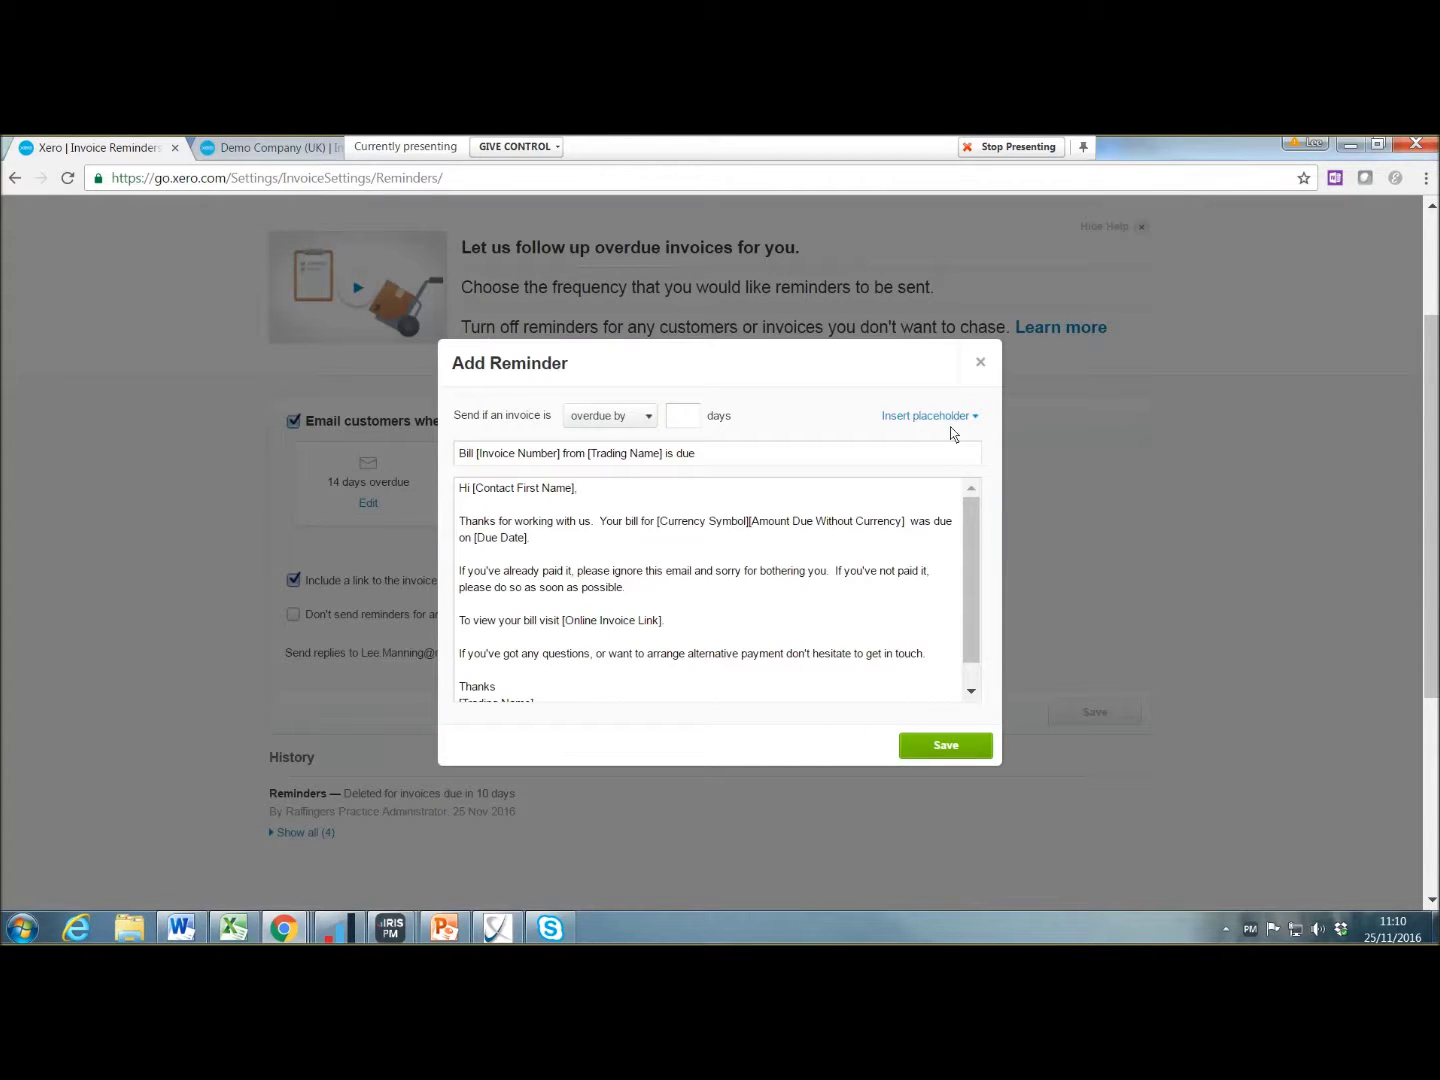
pyautogui.click(977, 359)
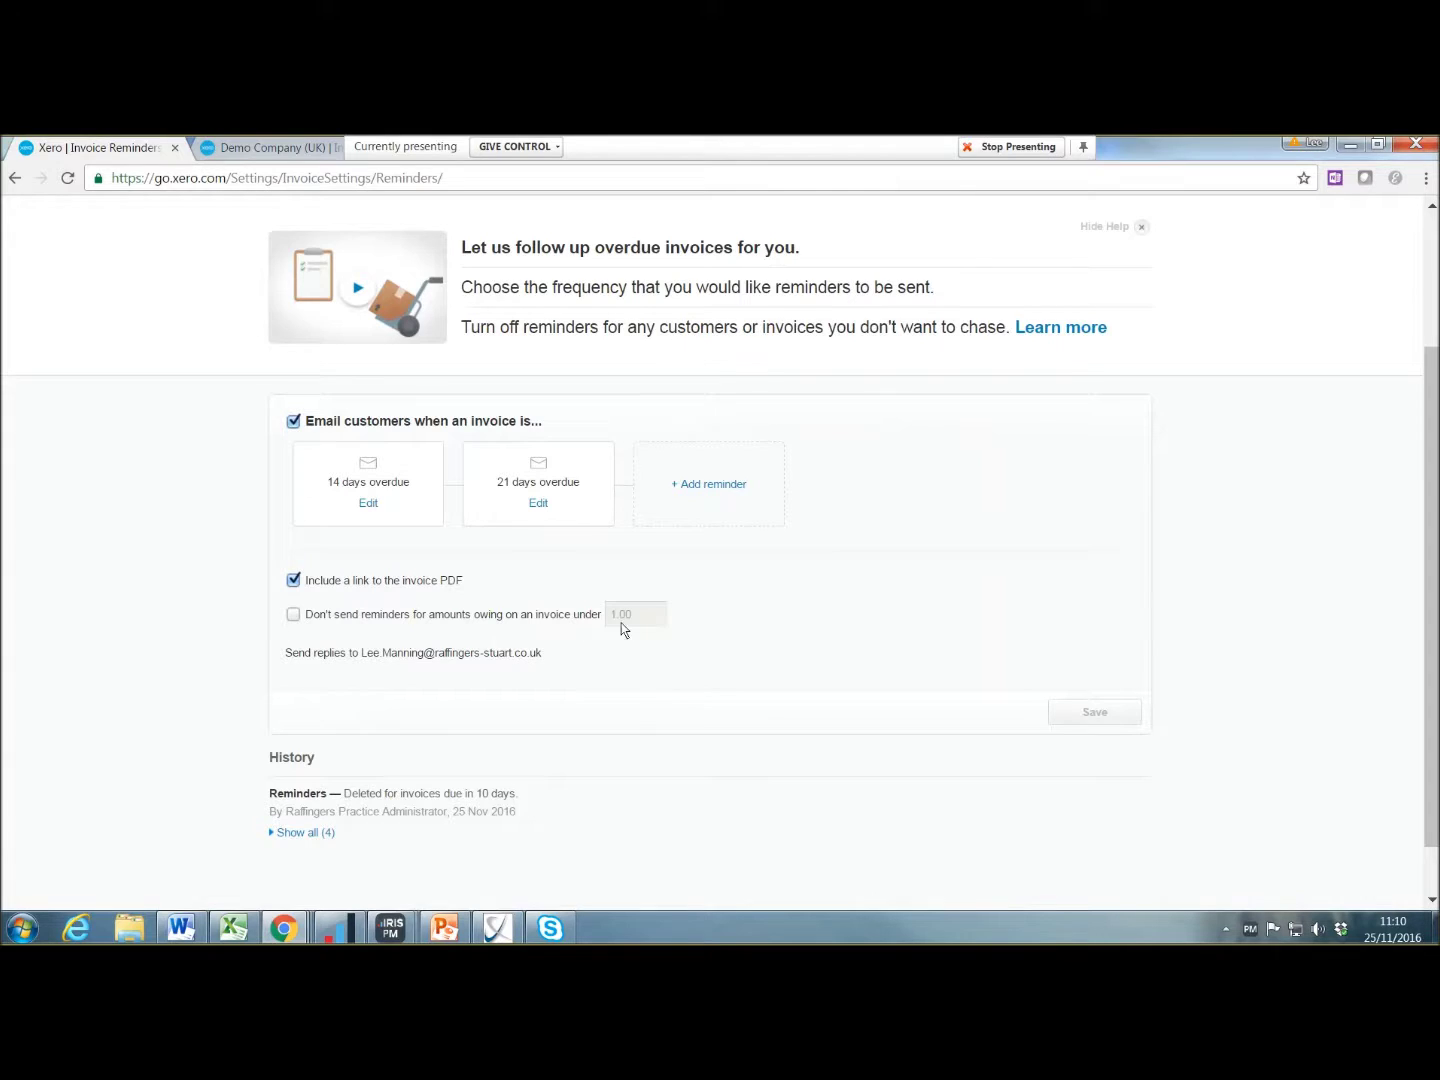
# Step: Skip reminders for amounts under 100 and save the reminder settings
pyautogui.click(448, 615)
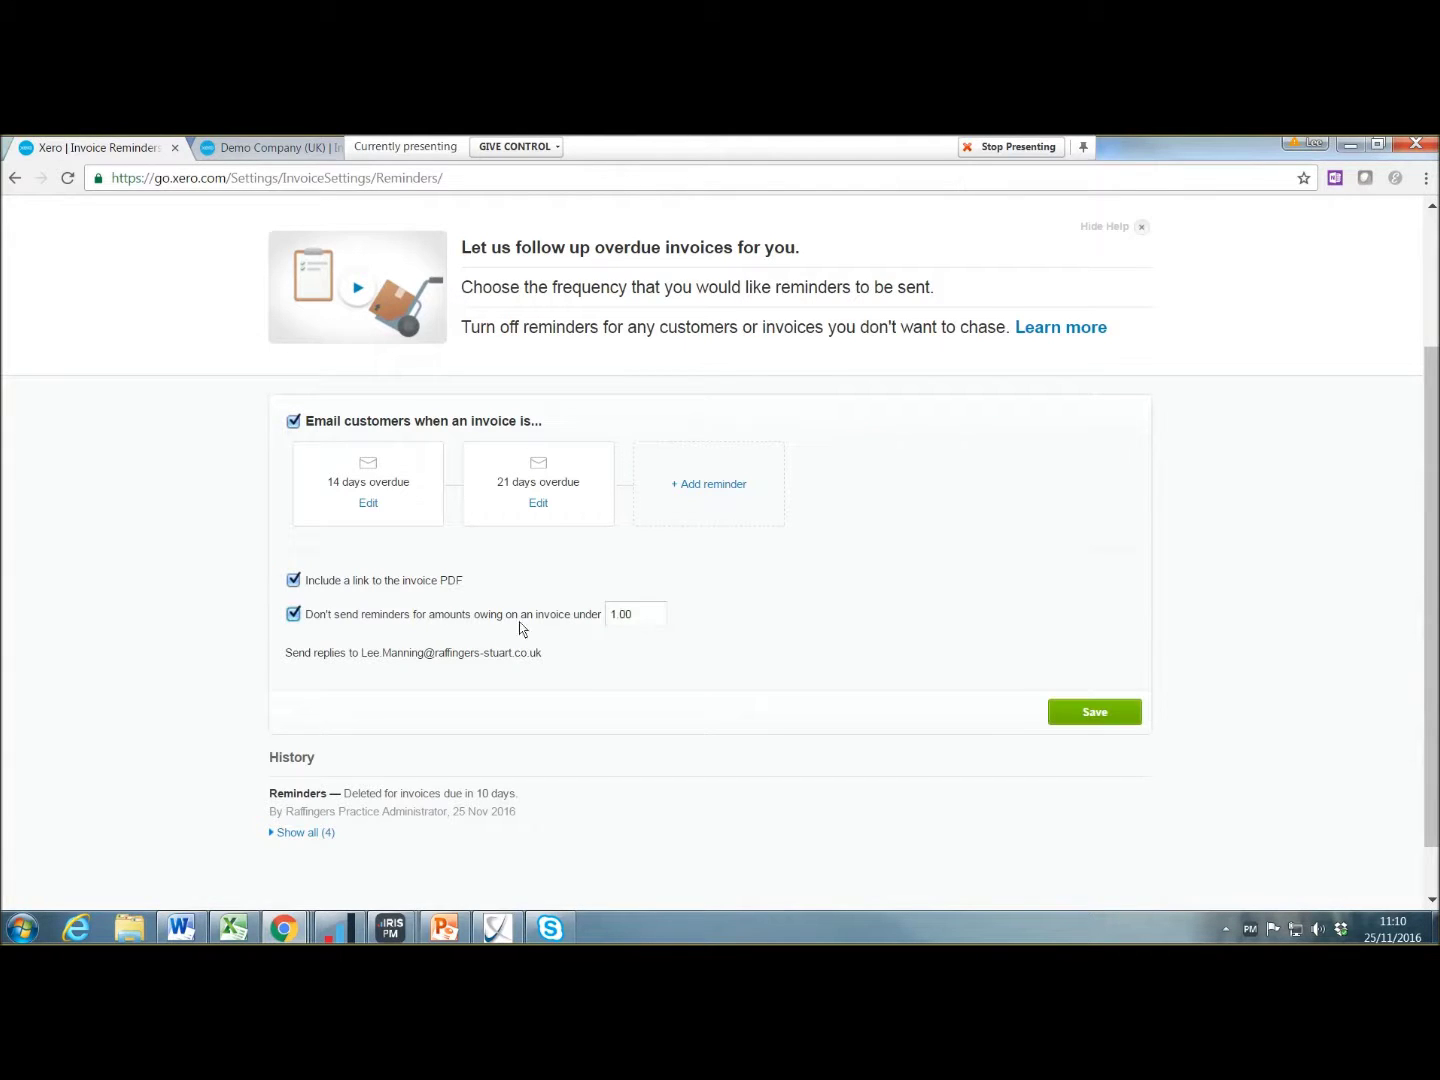
pyautogui.click(643, 616)
pyautogui.write('100')
pyautogui.click(1111, 702)
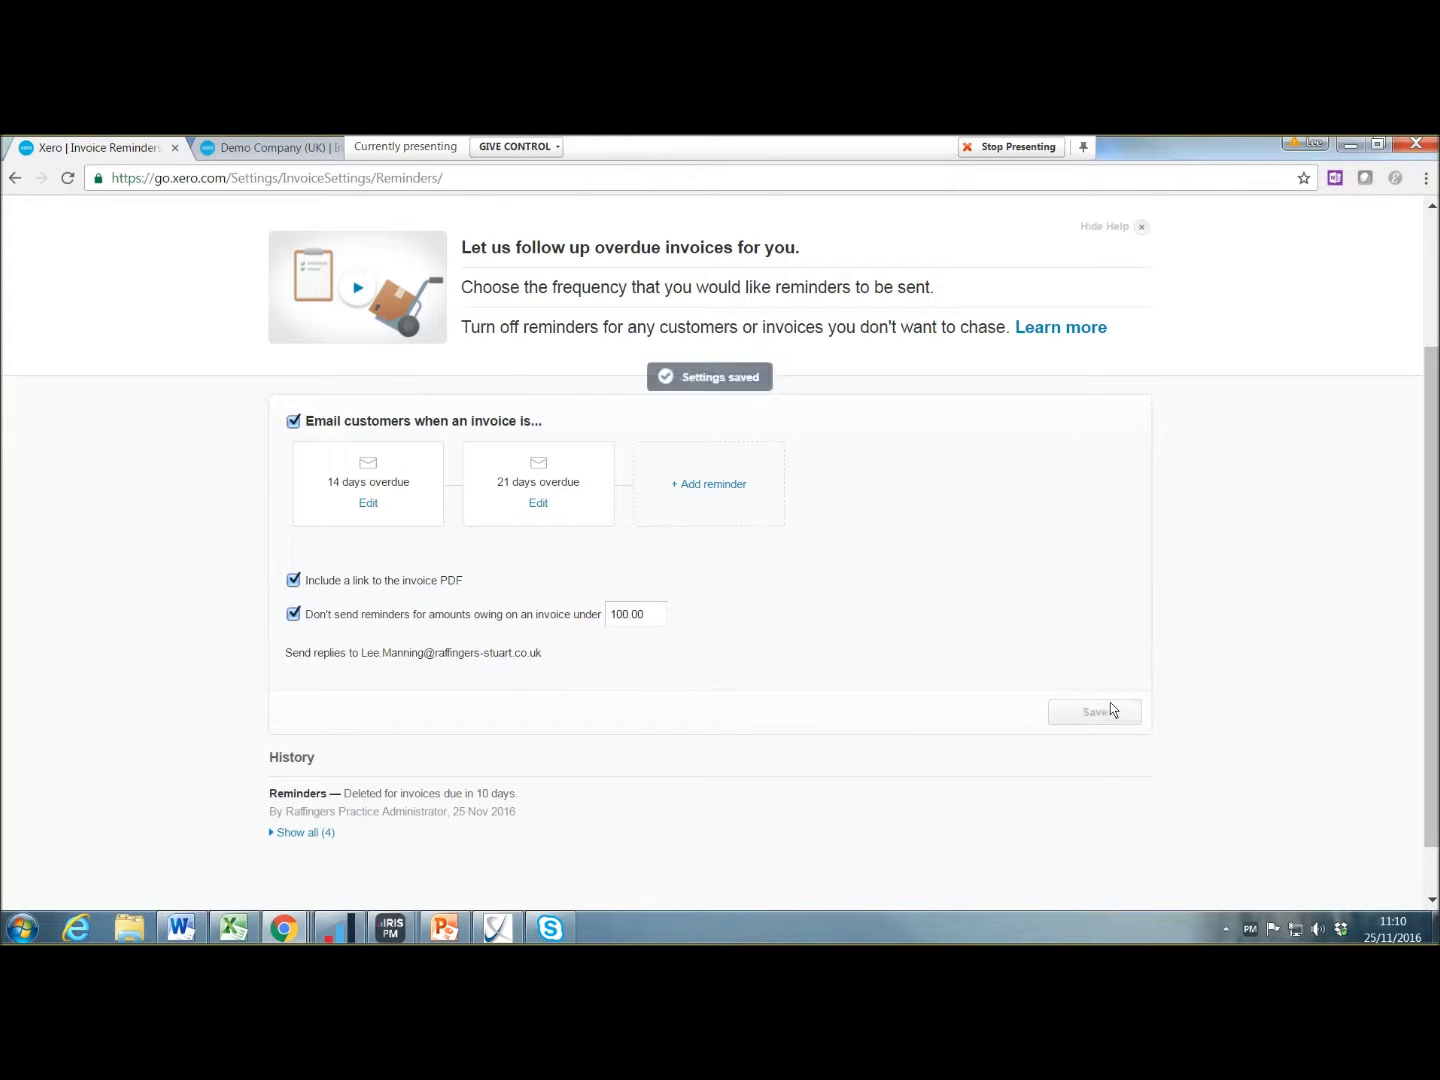
pyautogui.scroll(2, 664, 679)
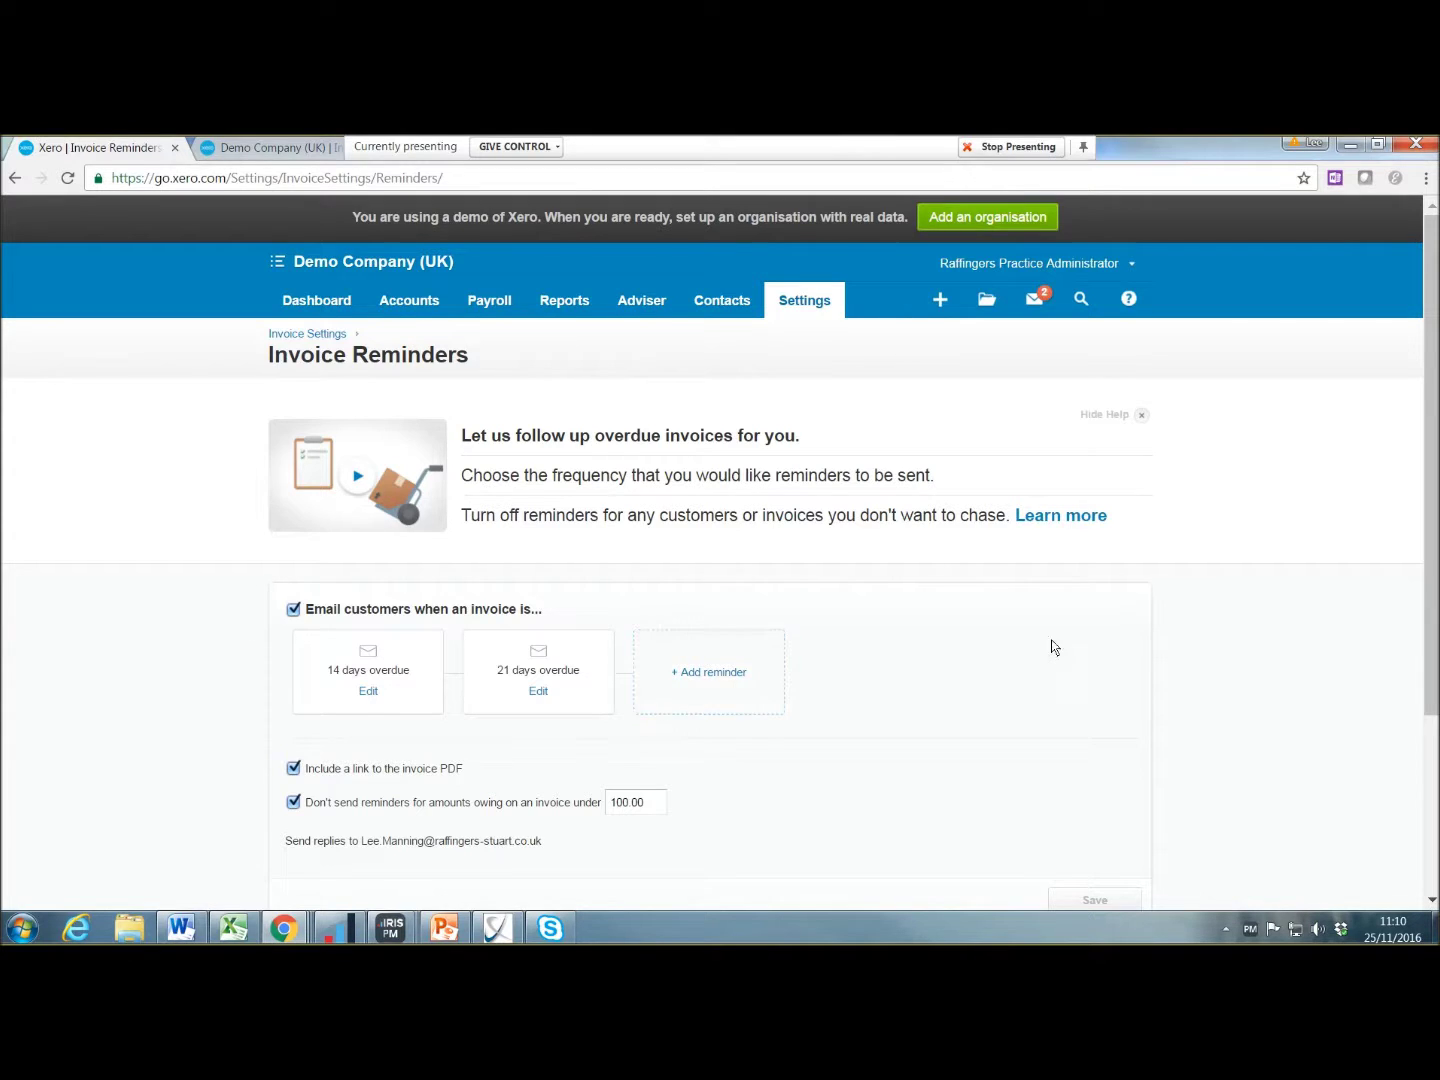
pyautogui.scroll(-2, 831, 599)
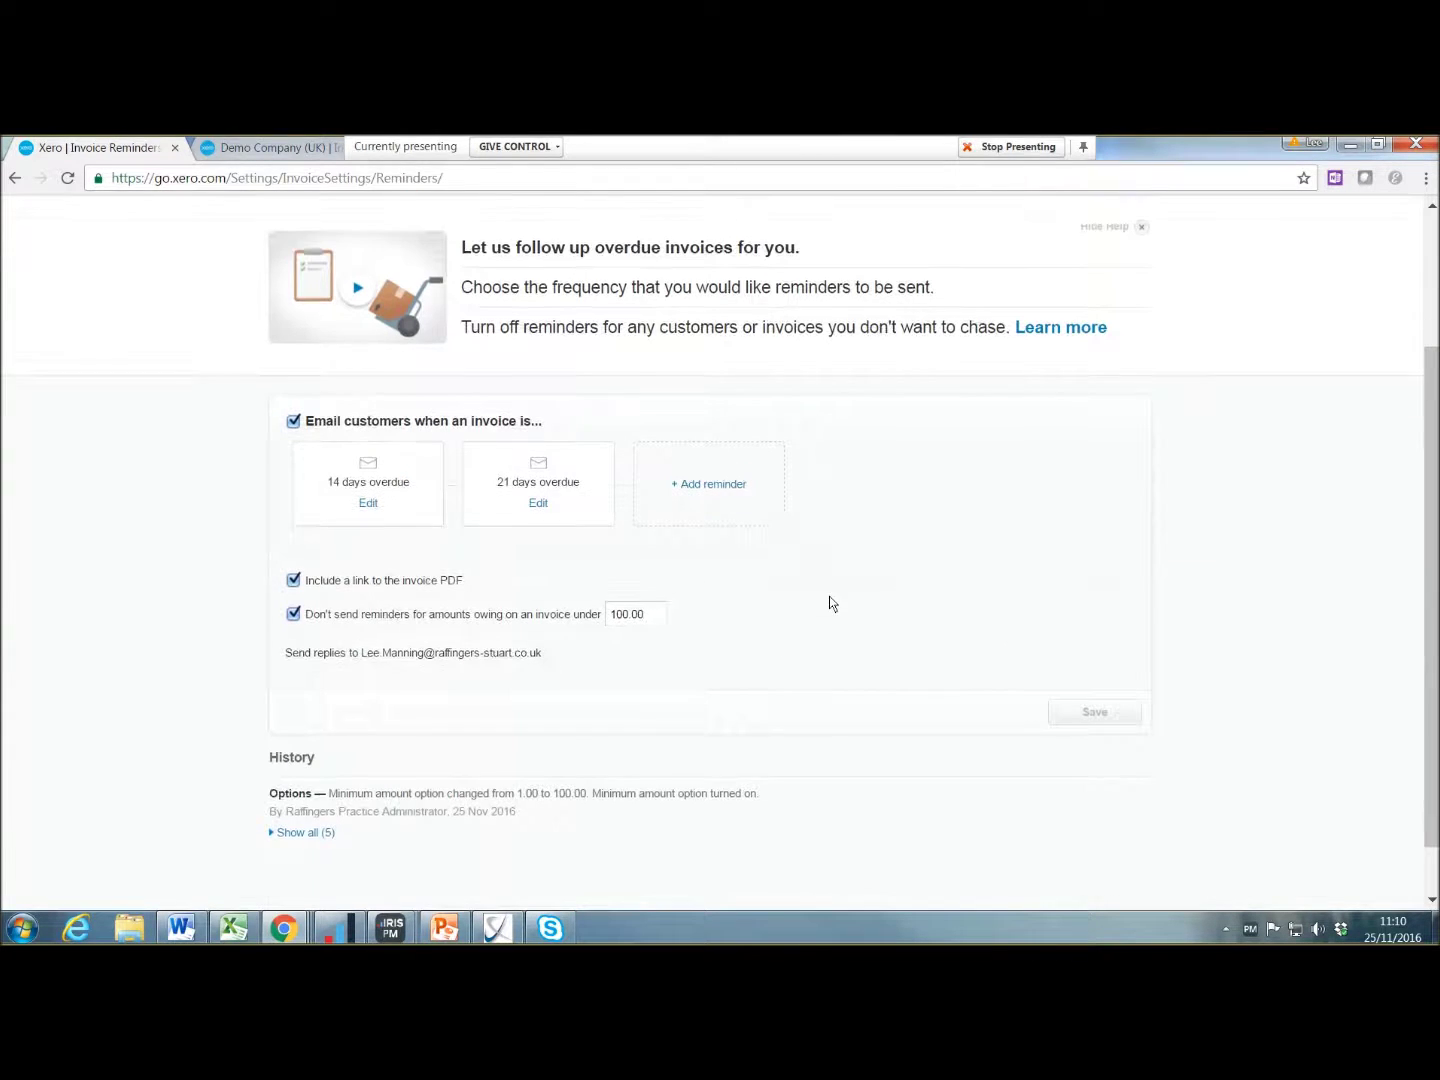
pyautogui.scroll(-1, 288, 772)
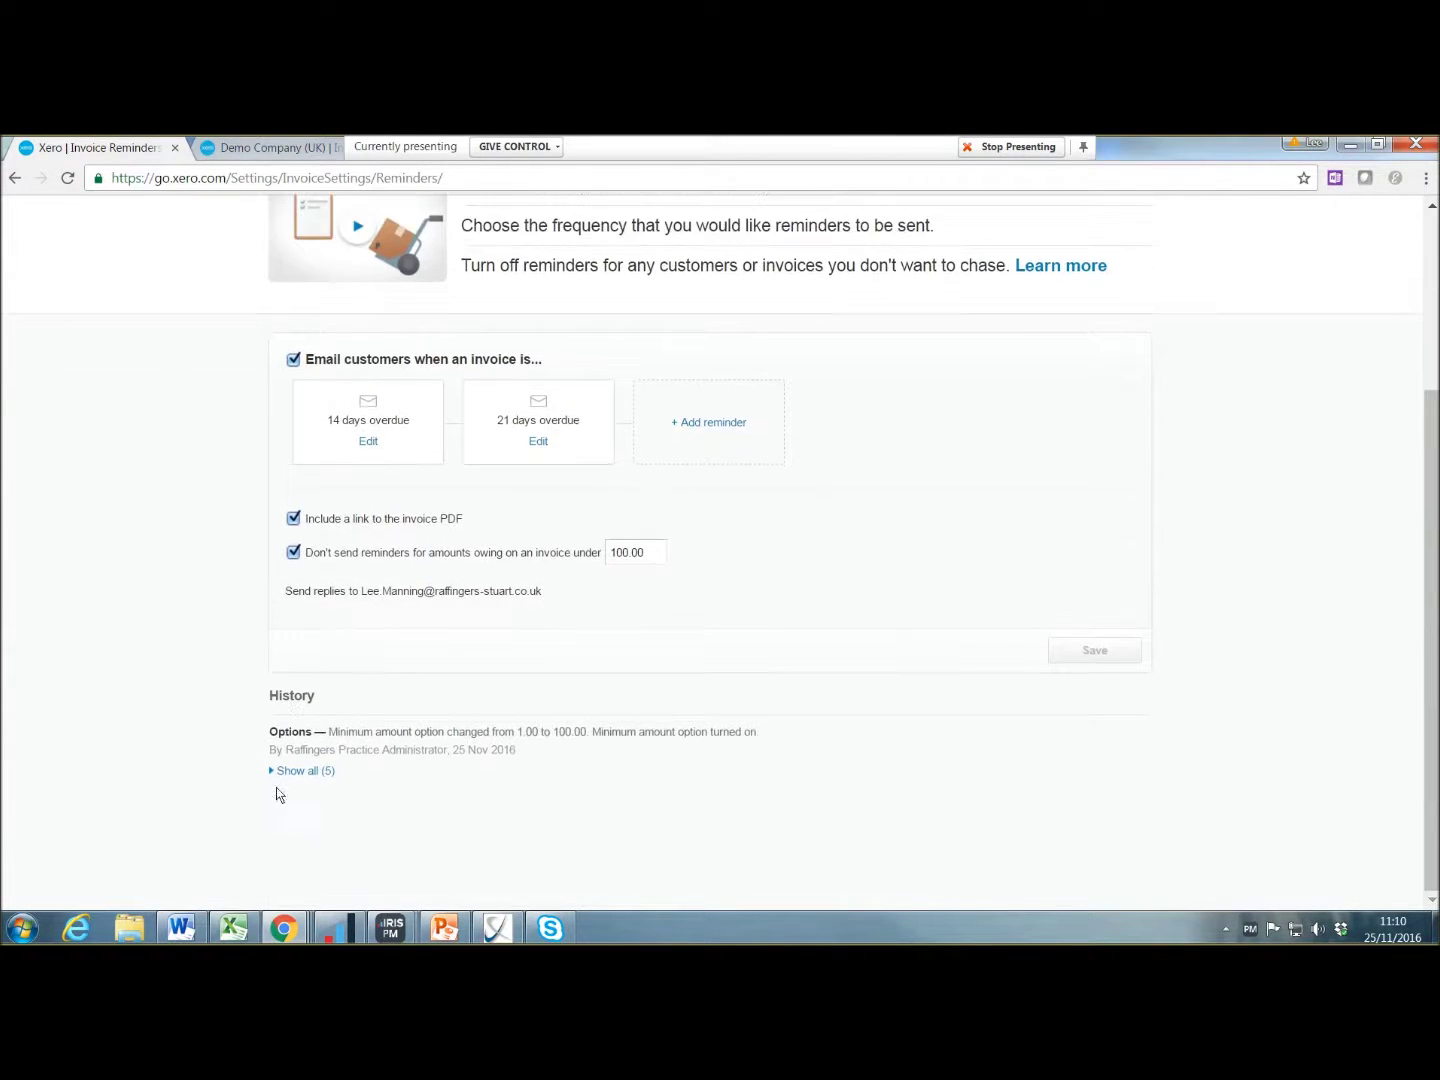
pyautogui.click(291, 772)
pyautogui.scroll(-3, 462, 740)
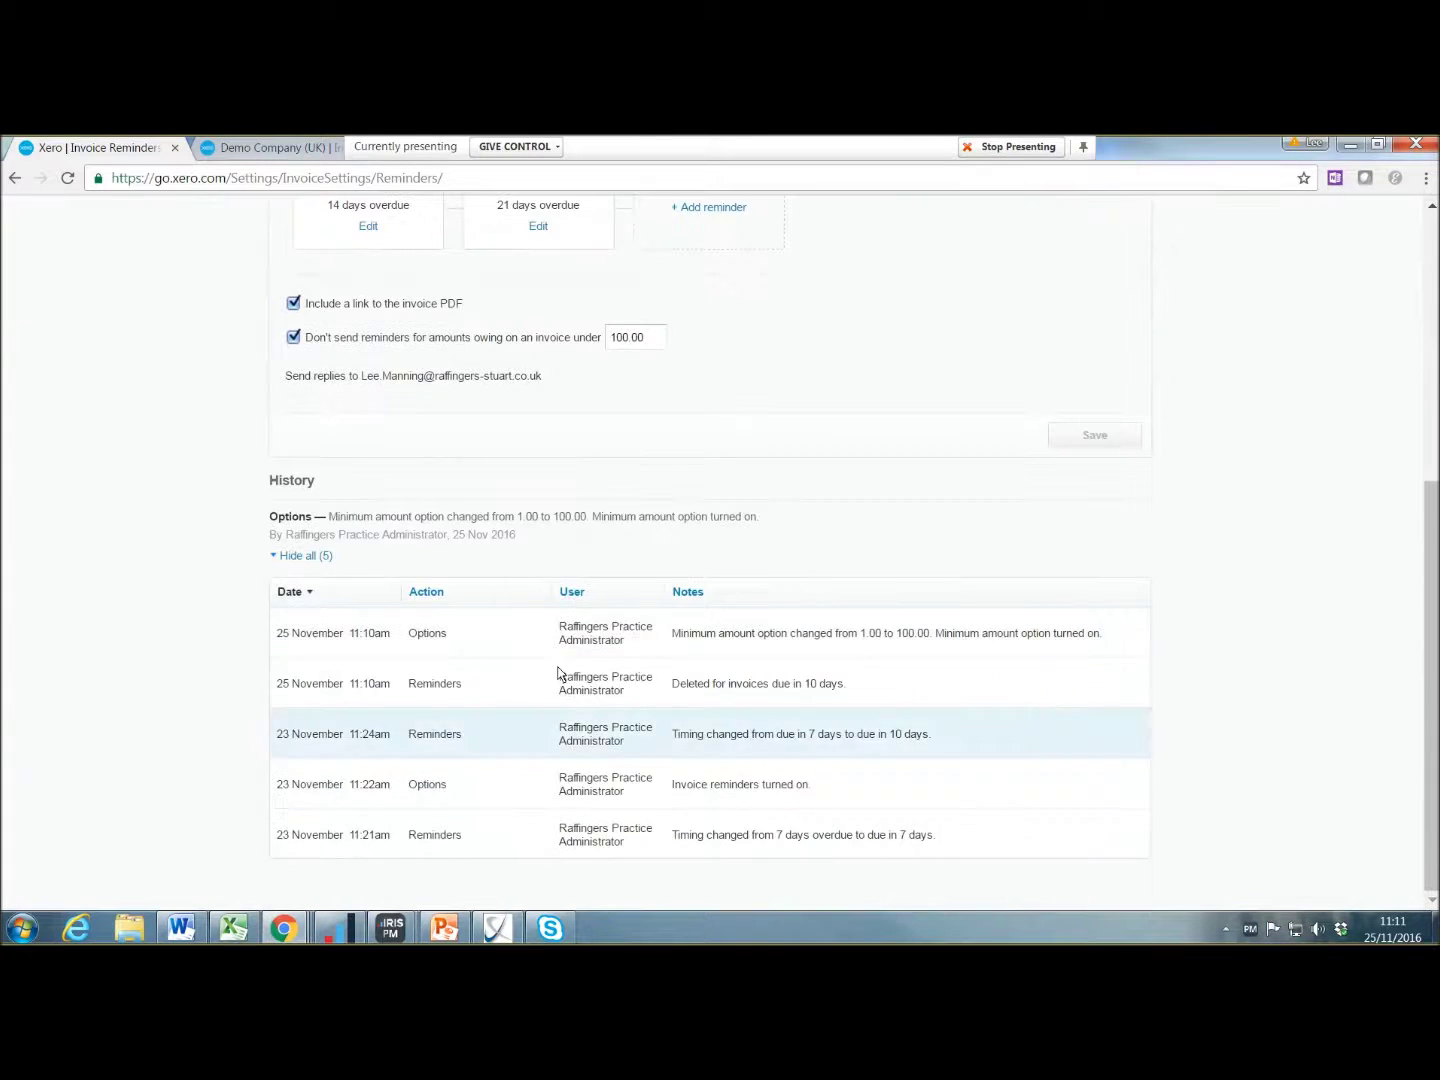
pyautogui.click(306, 557)
pyautogui.scroll(3, 482, 605)
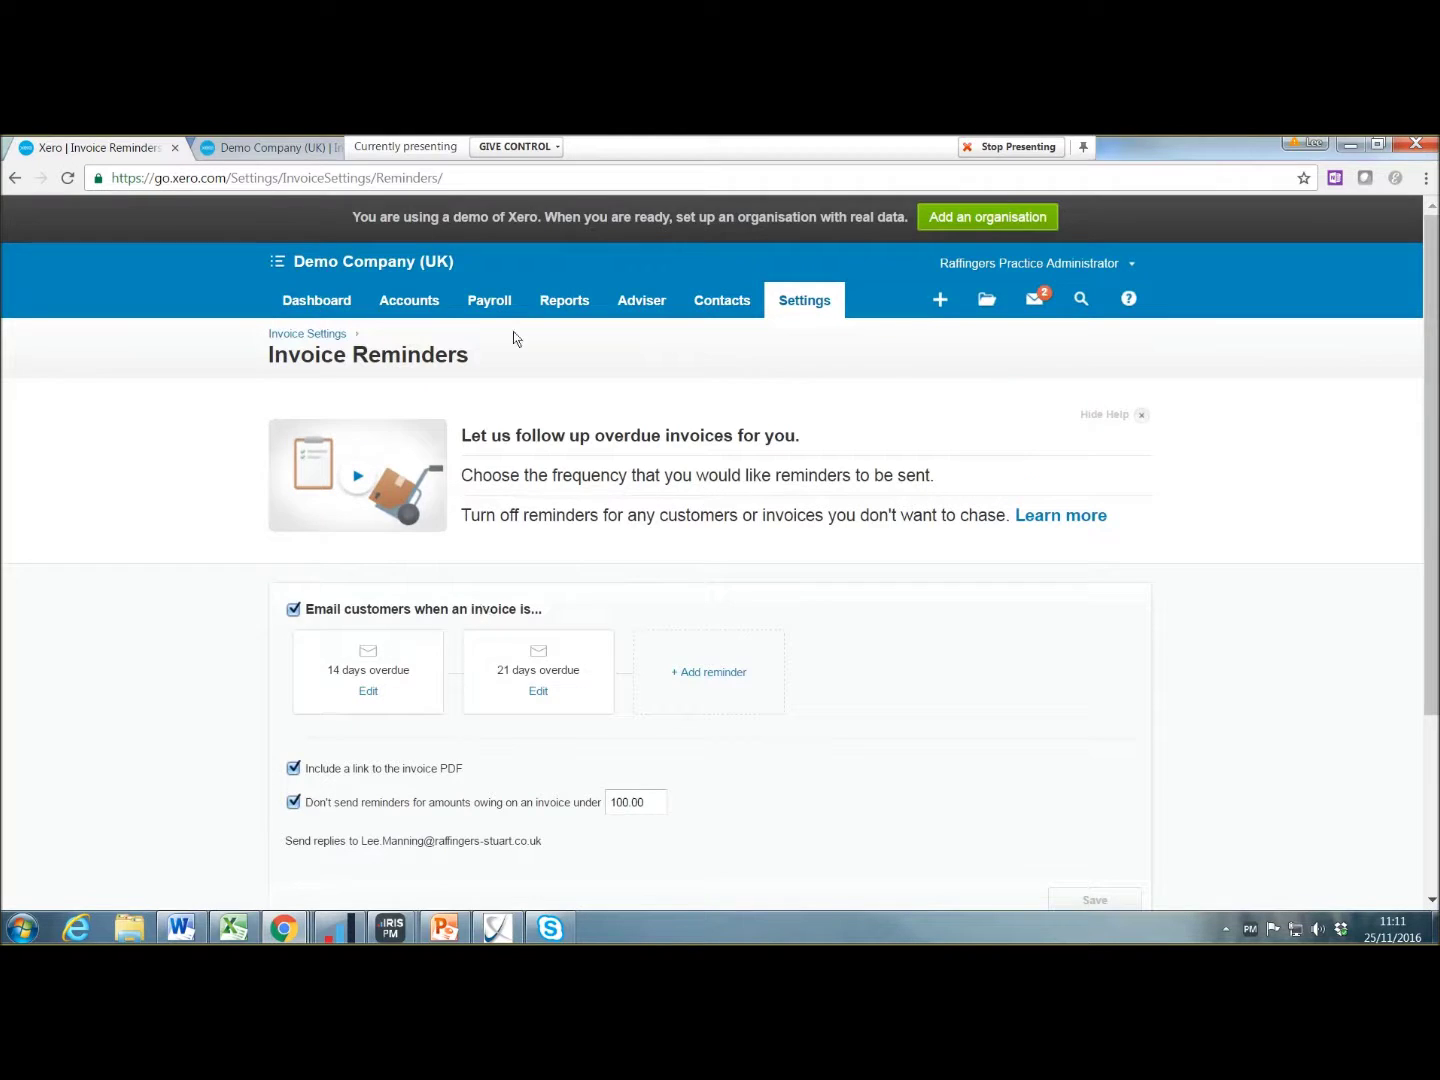
pyautogui.click(410, 304)
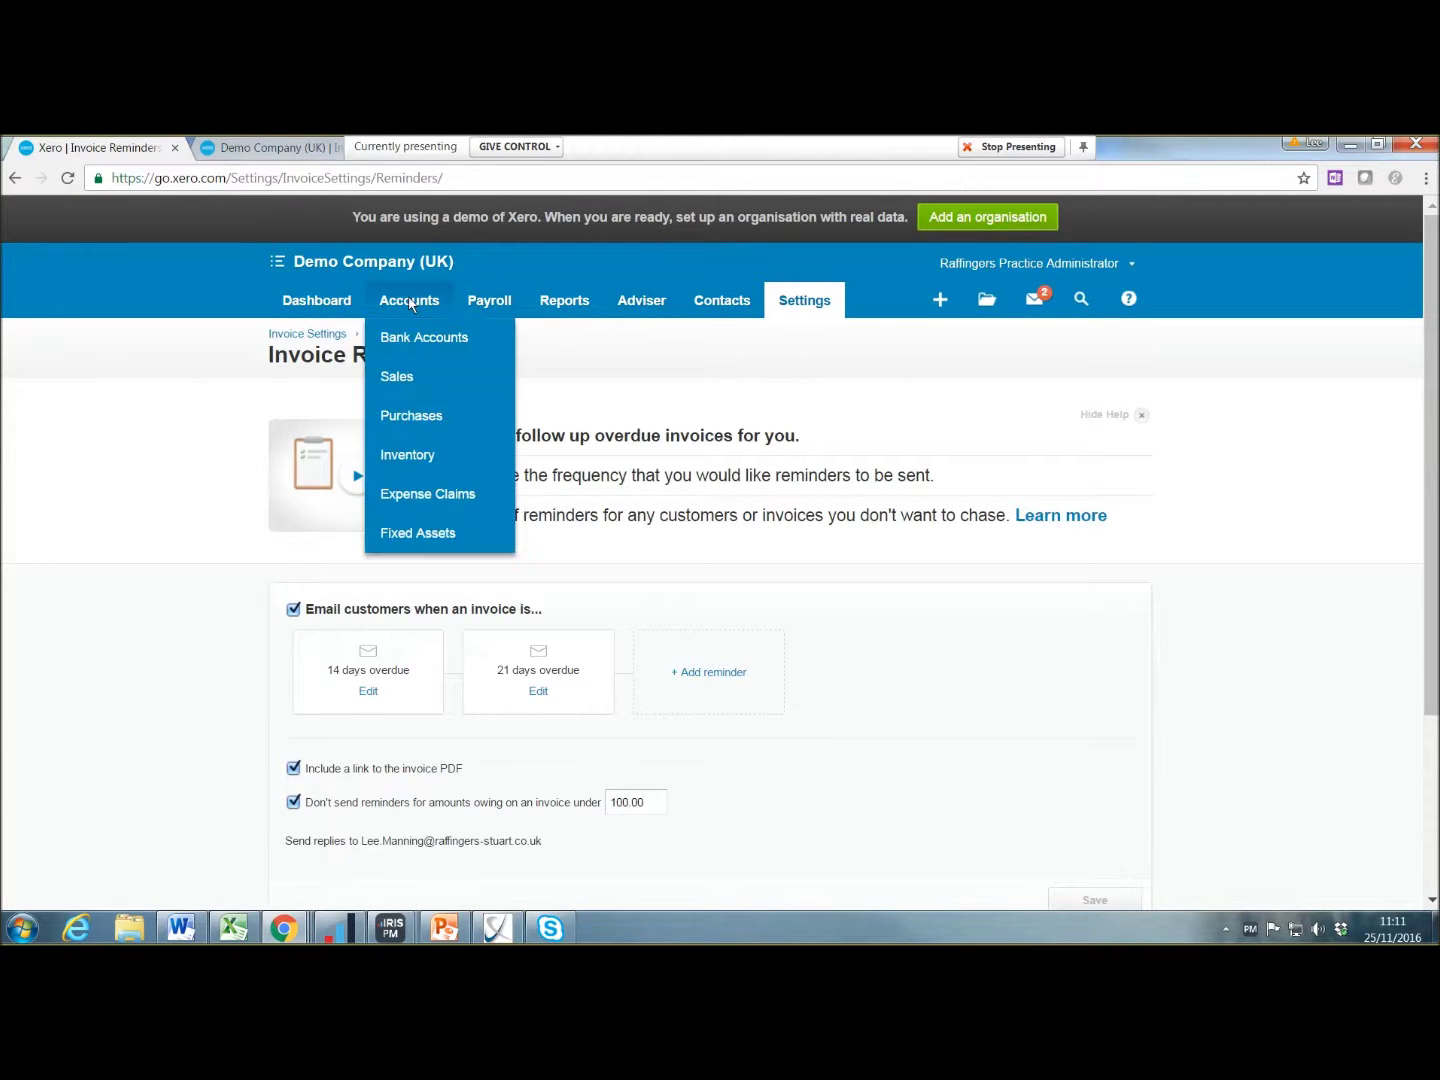
# Step: Open outstanding statements for all customers and sort them by overdue amount
pyautogui.click(410, 378)
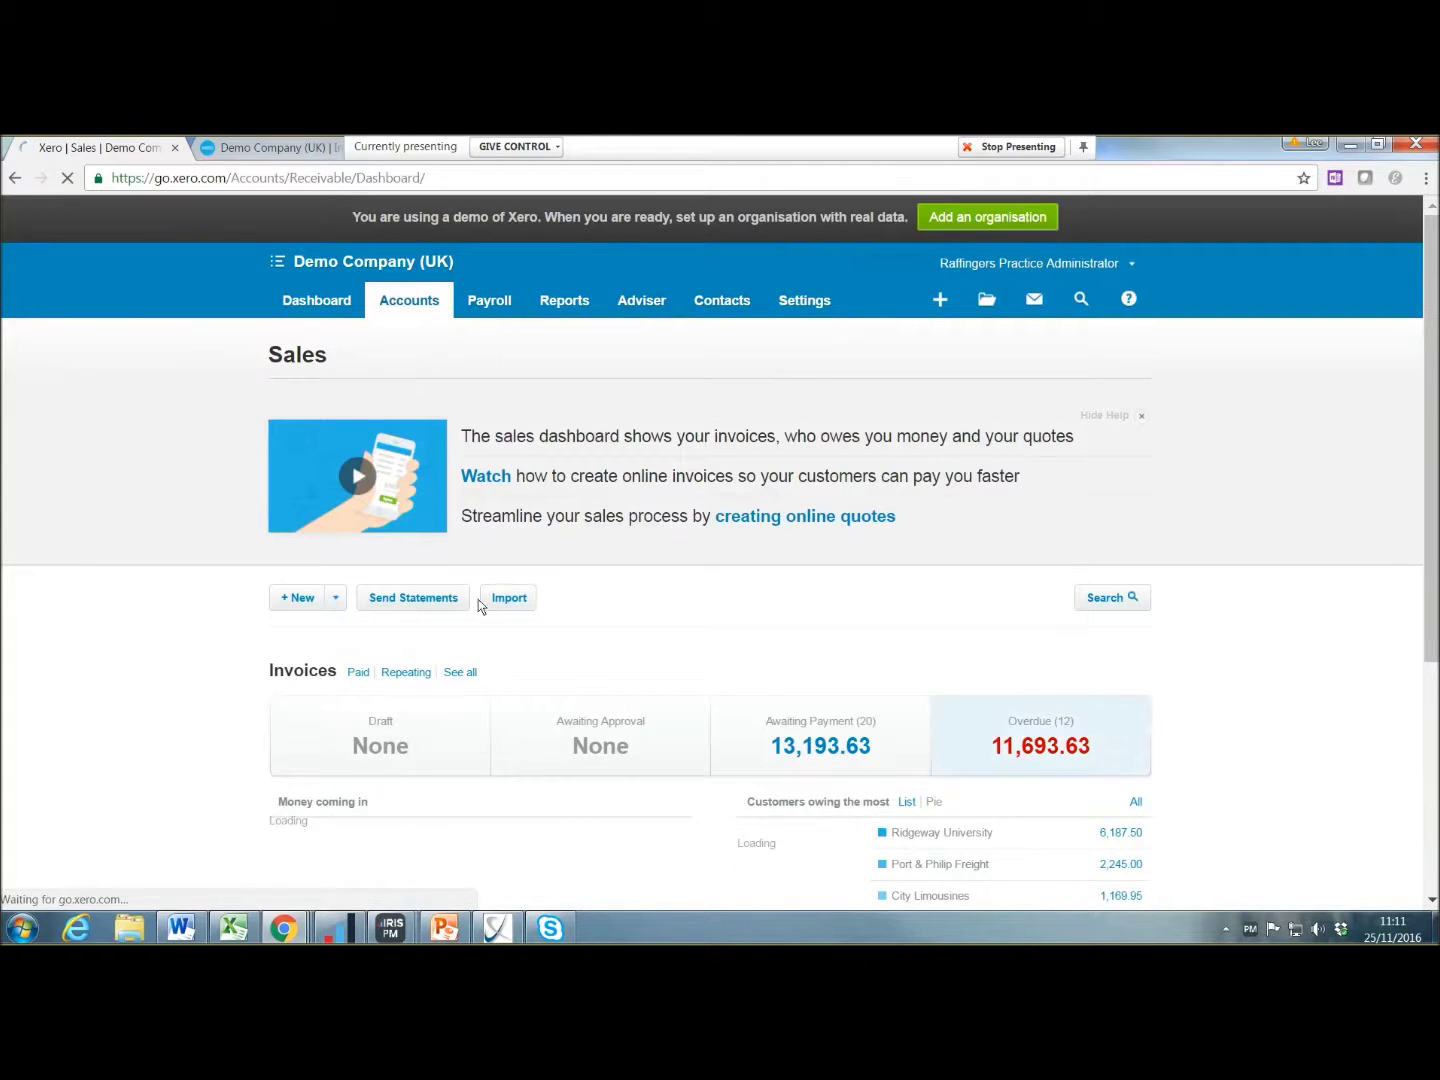
pyautogui.click(1137, 805)
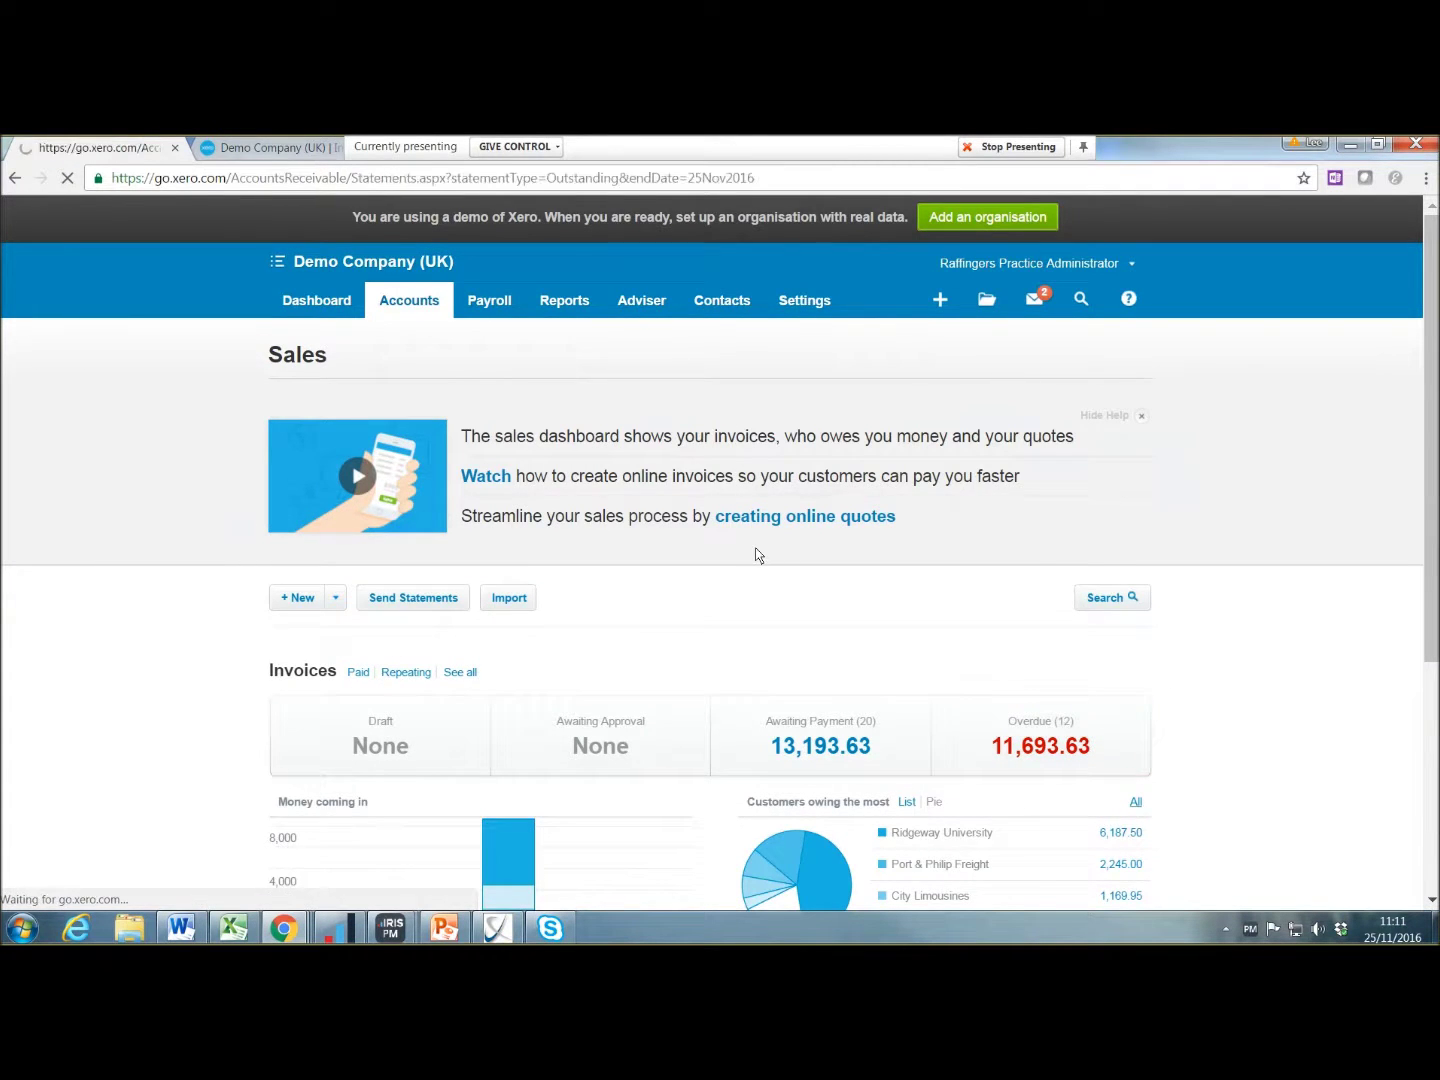
pyautogui.click(1100, 557)
pyautogui.scroll(-2, 1107, 553)
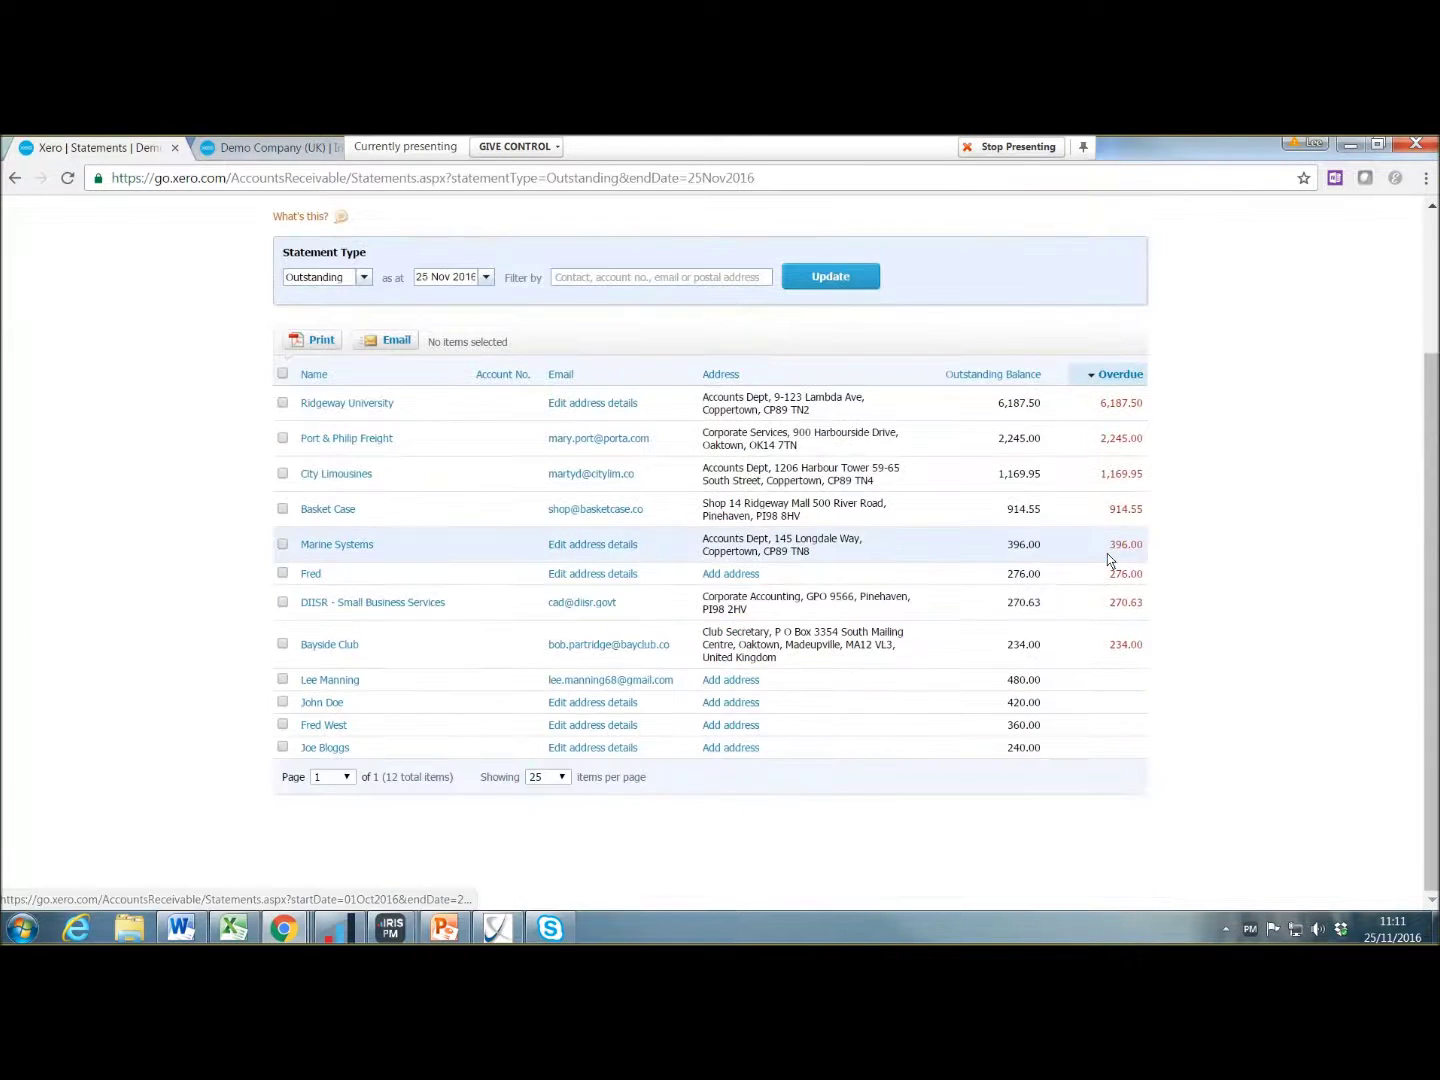
pyautogui.scroll(2, 1037, 431)
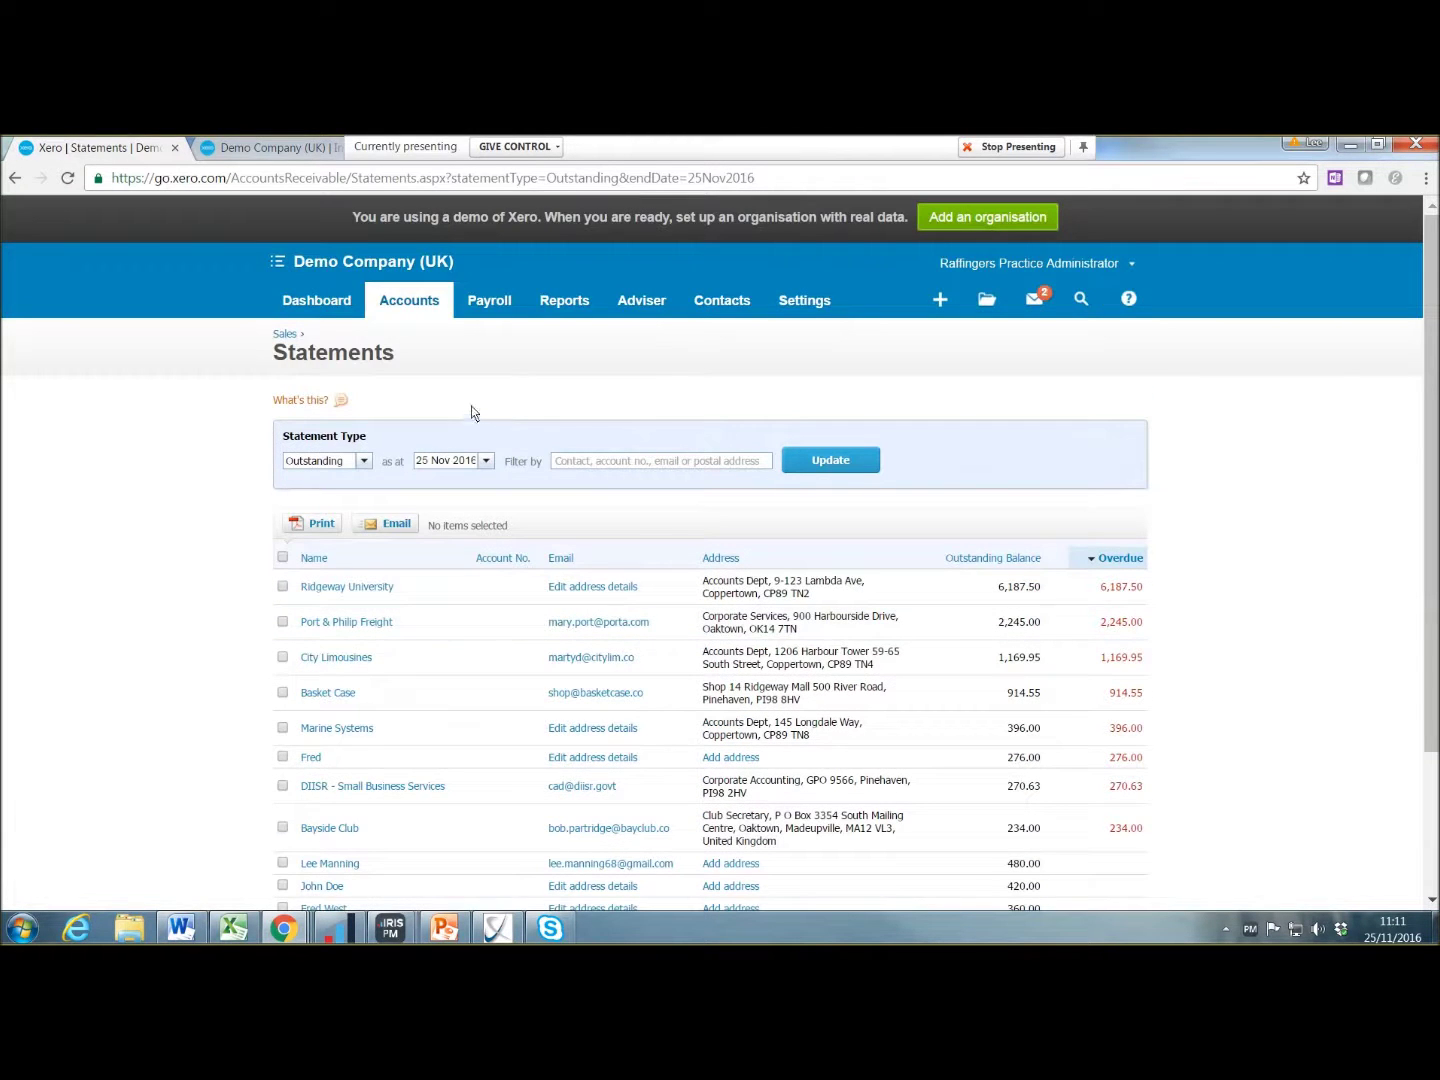
# Step: Return to the Sales dashboard and view all 50 sales invoices
pyautogui.click(410, 302)
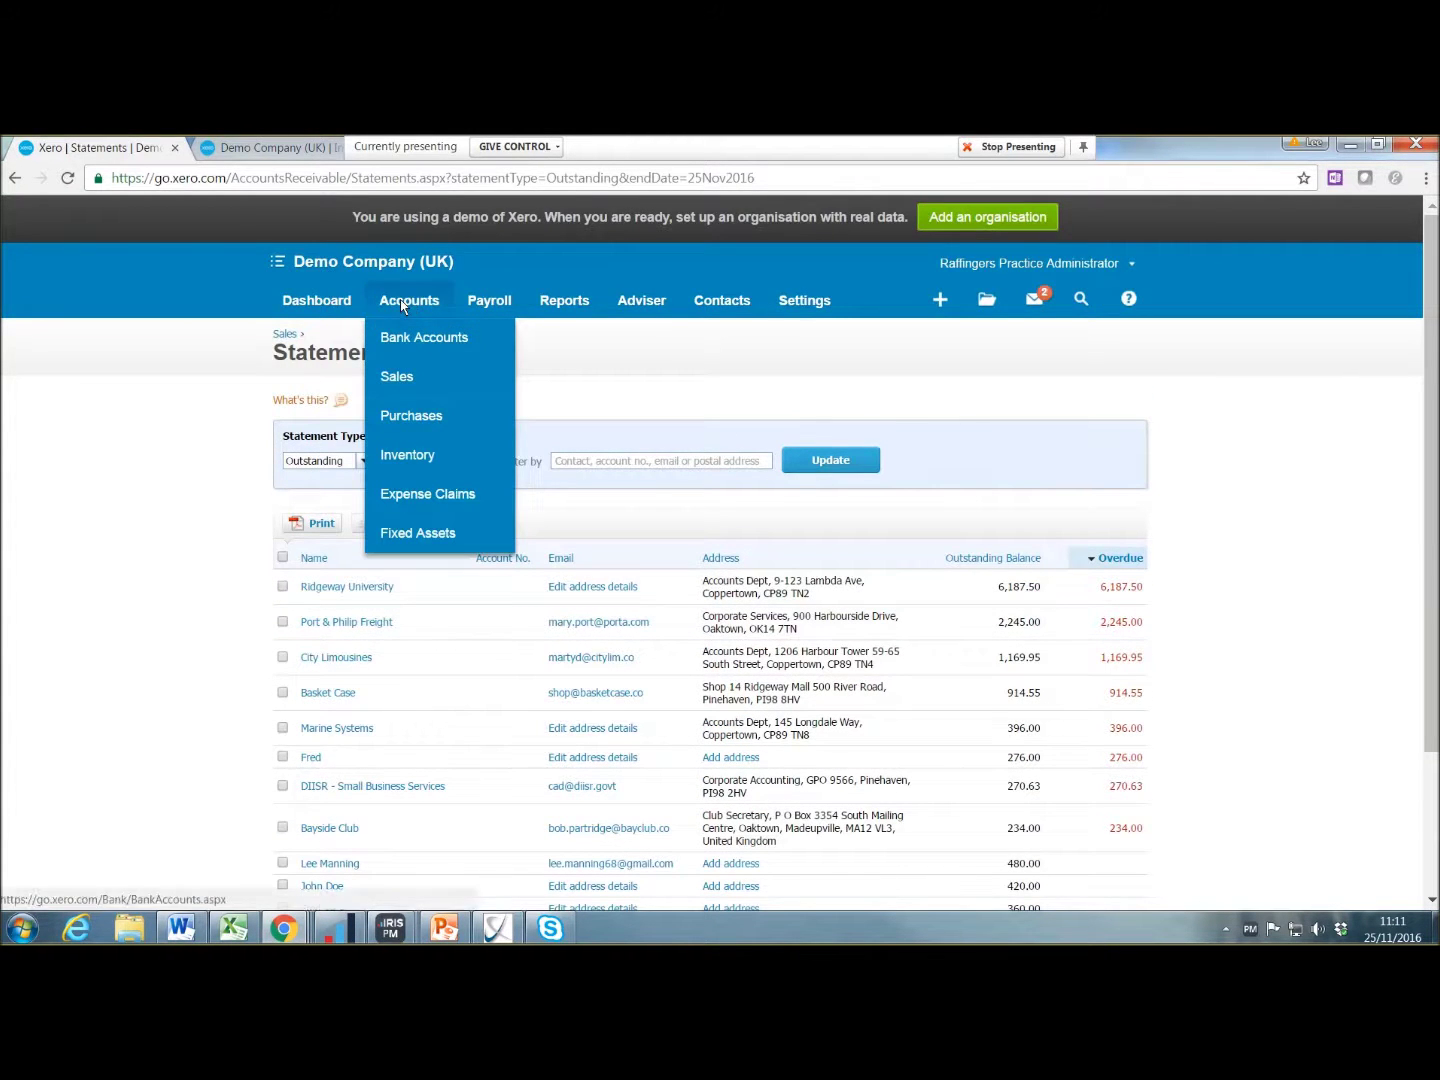
pyautogui.click(409, 381)
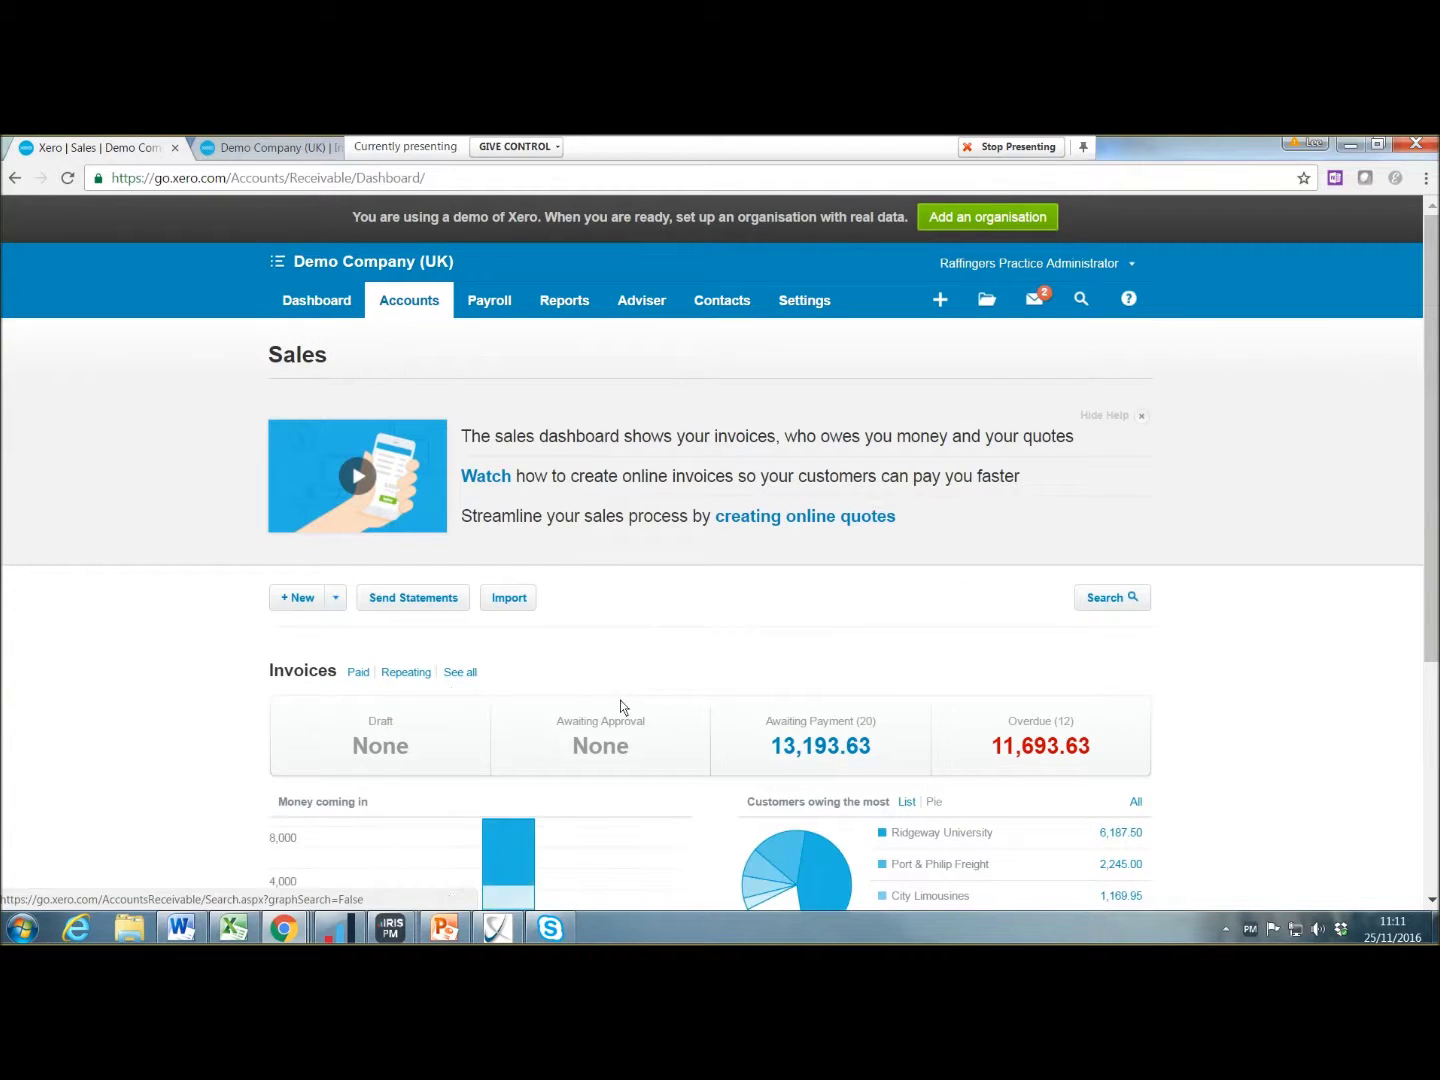
pyautogui.click(461, 673)
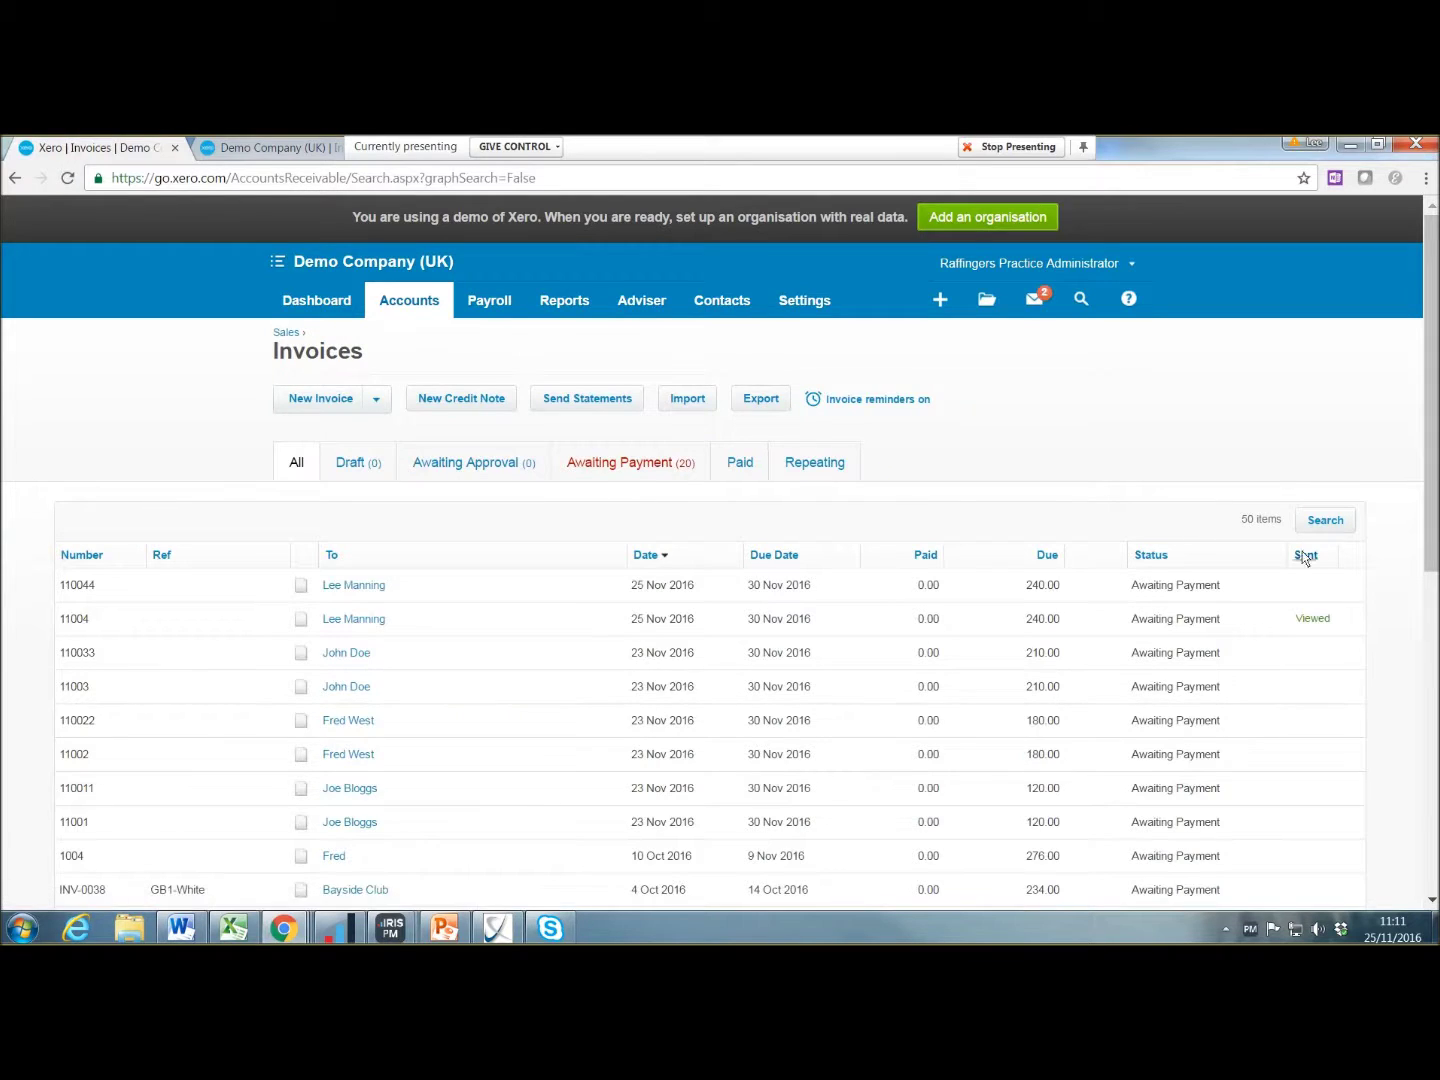
pyautogui.scroll(-2, 1300, 589)
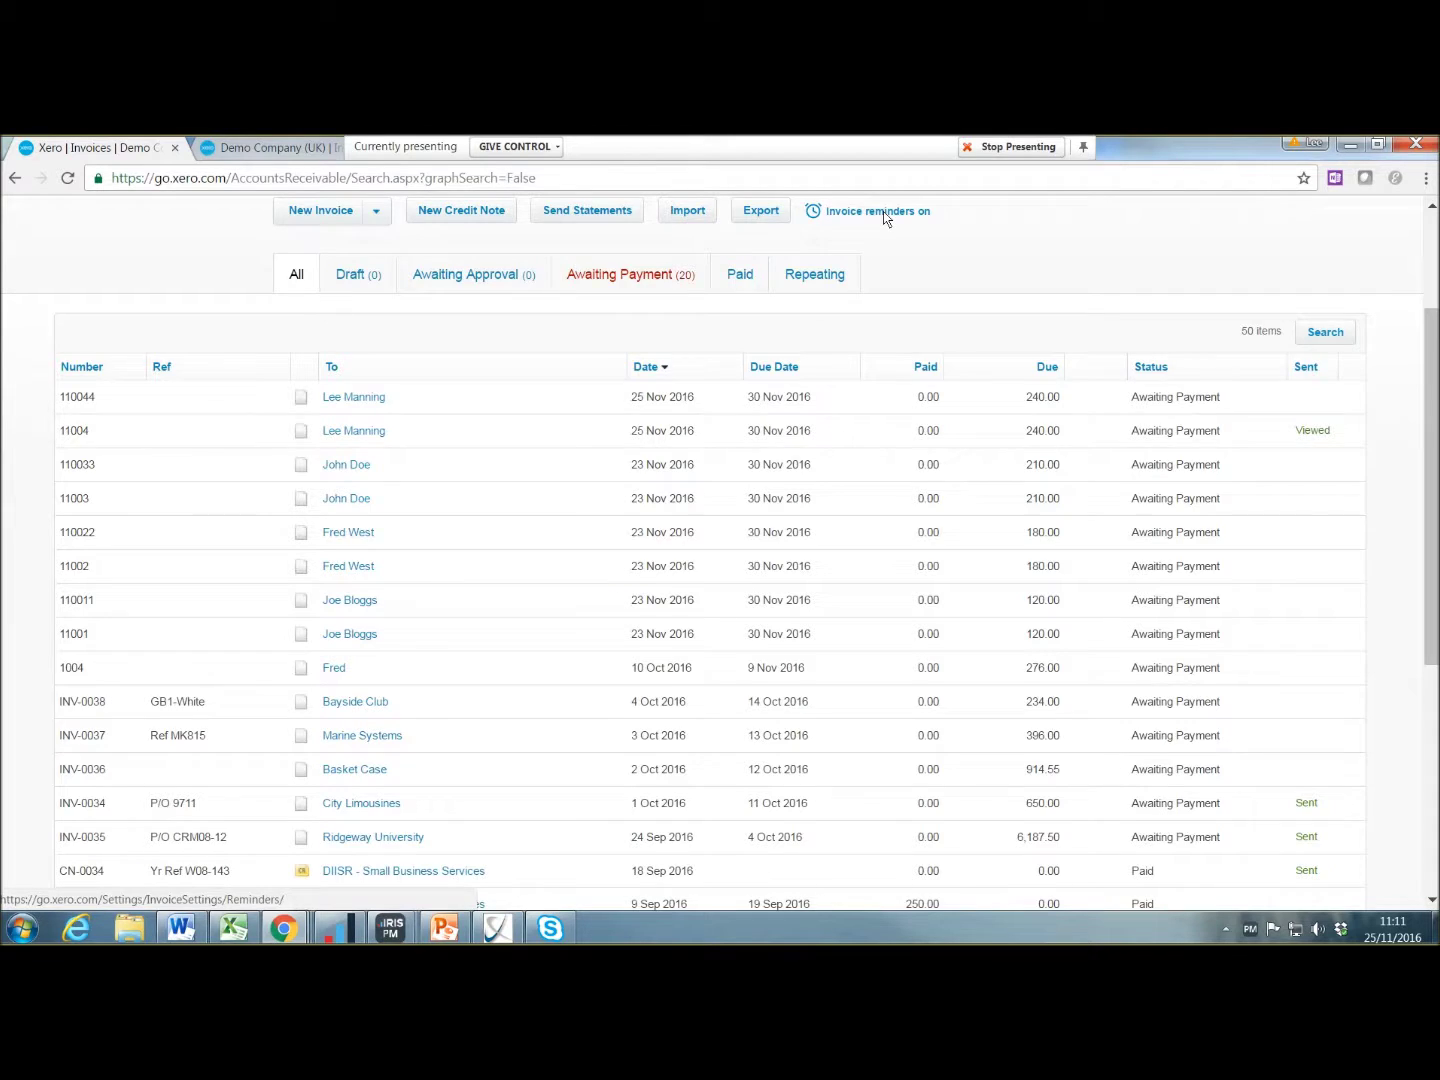
pyautogui.scroll(2, 886, 246)
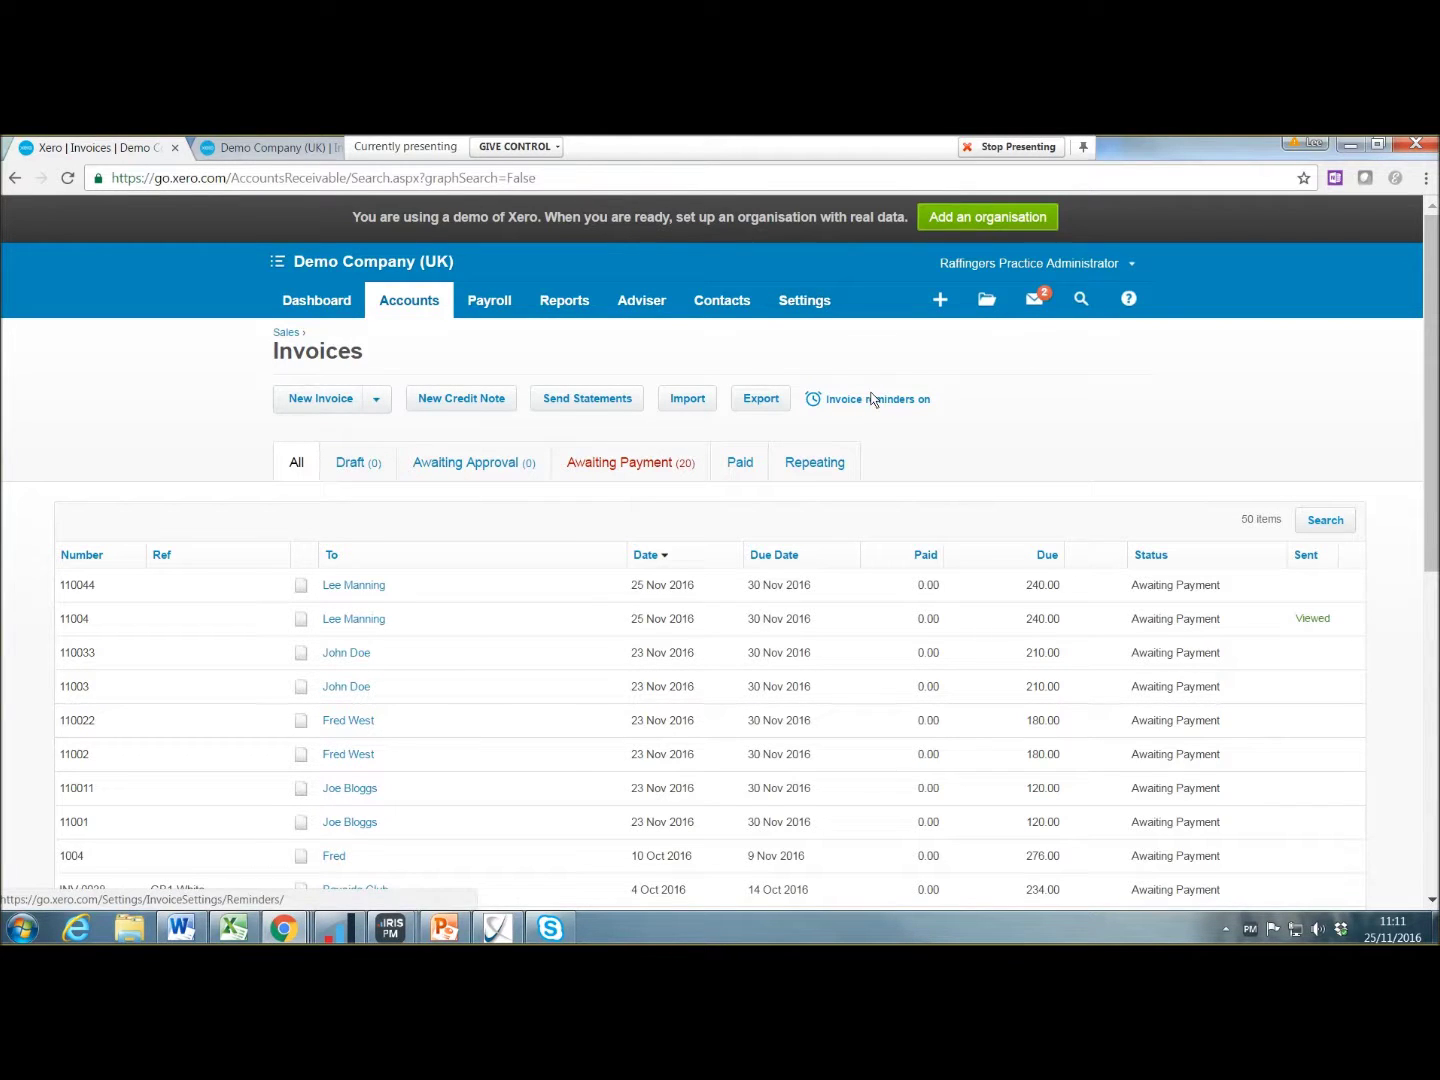
pyautogui.click(808, 305)
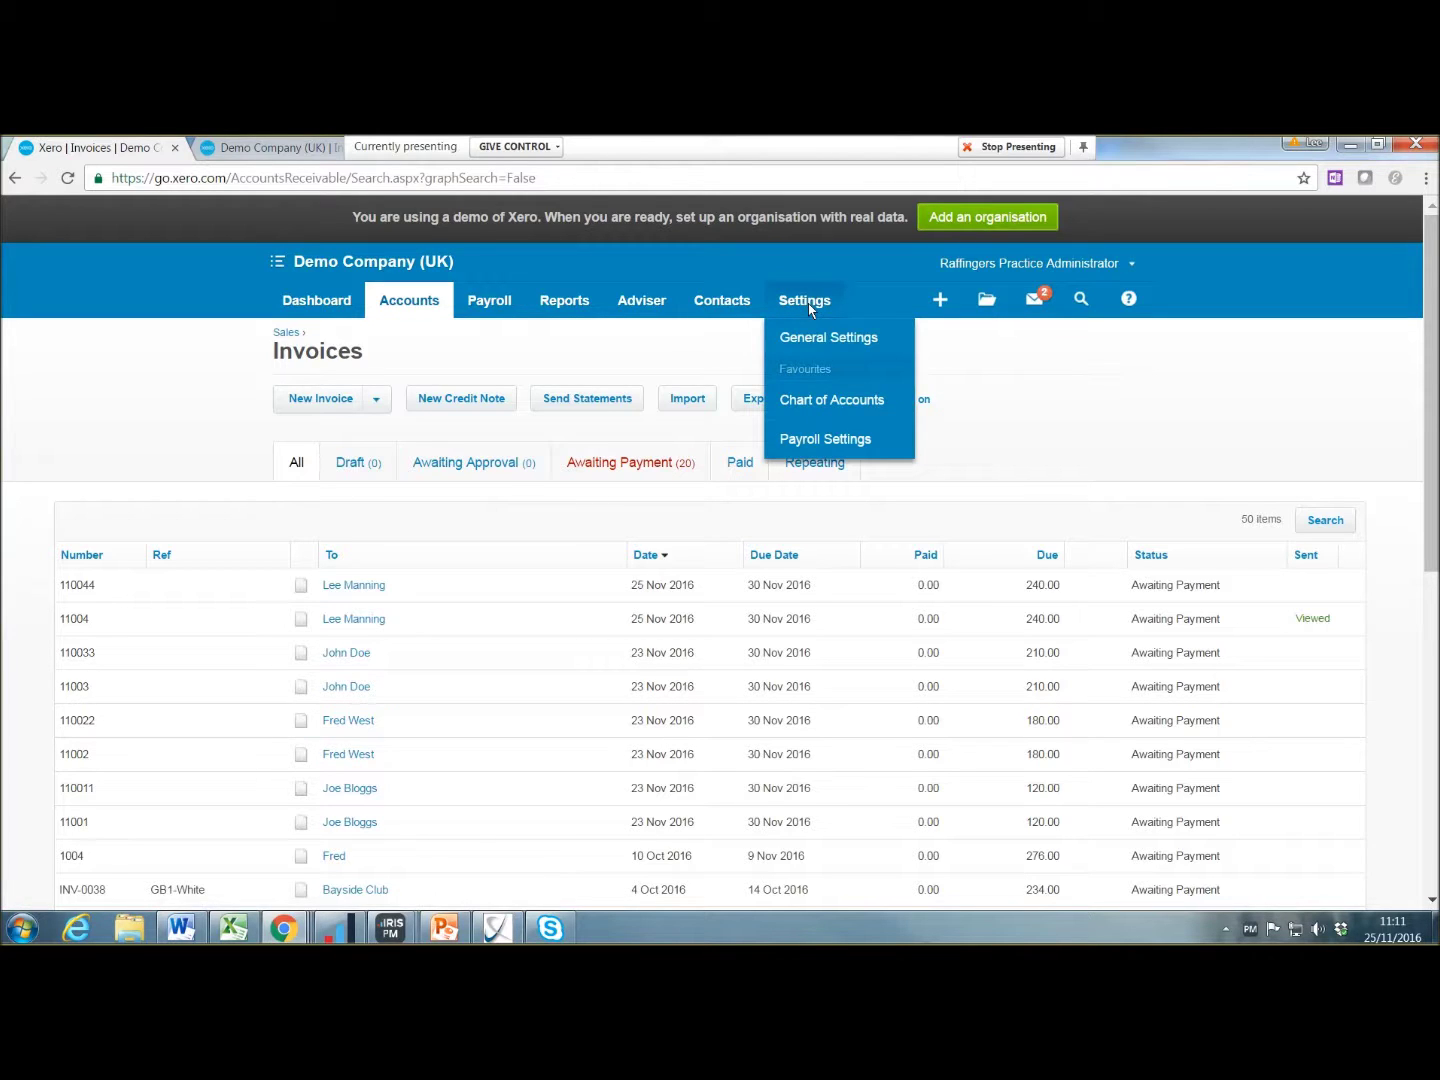
# Step: Reopen Invoice Reminders, still holding the 14- and 21-day emails and 100.00 minimum
pyautogui.click(822, 339)
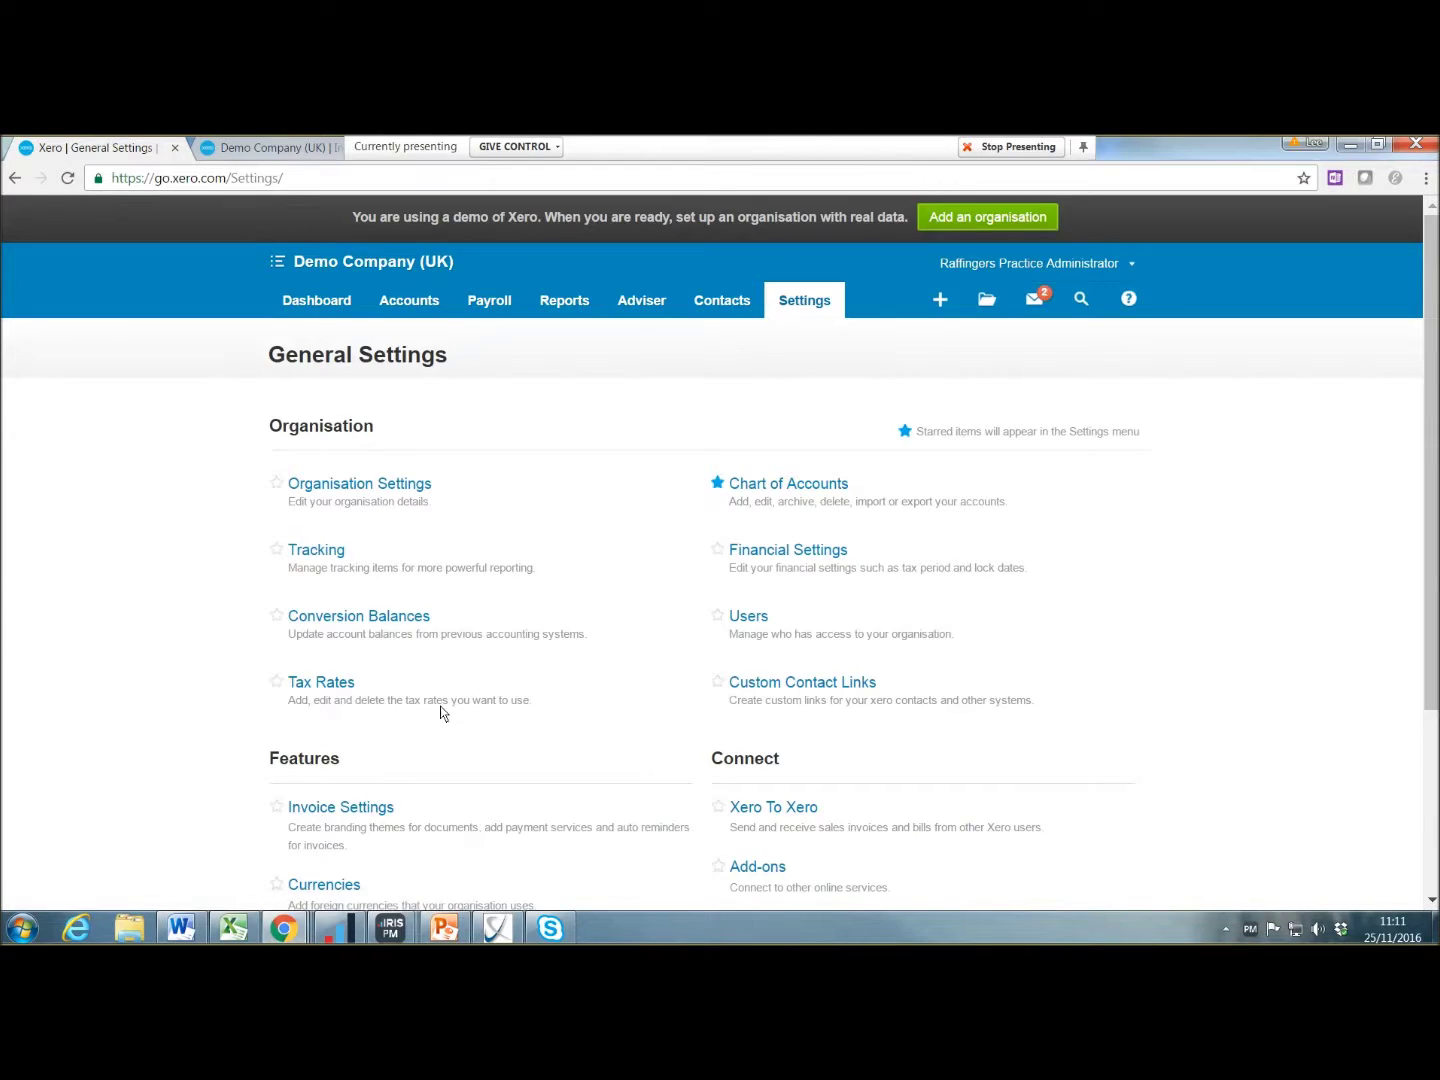
pyautogui.scroll(-2, 440, 706)
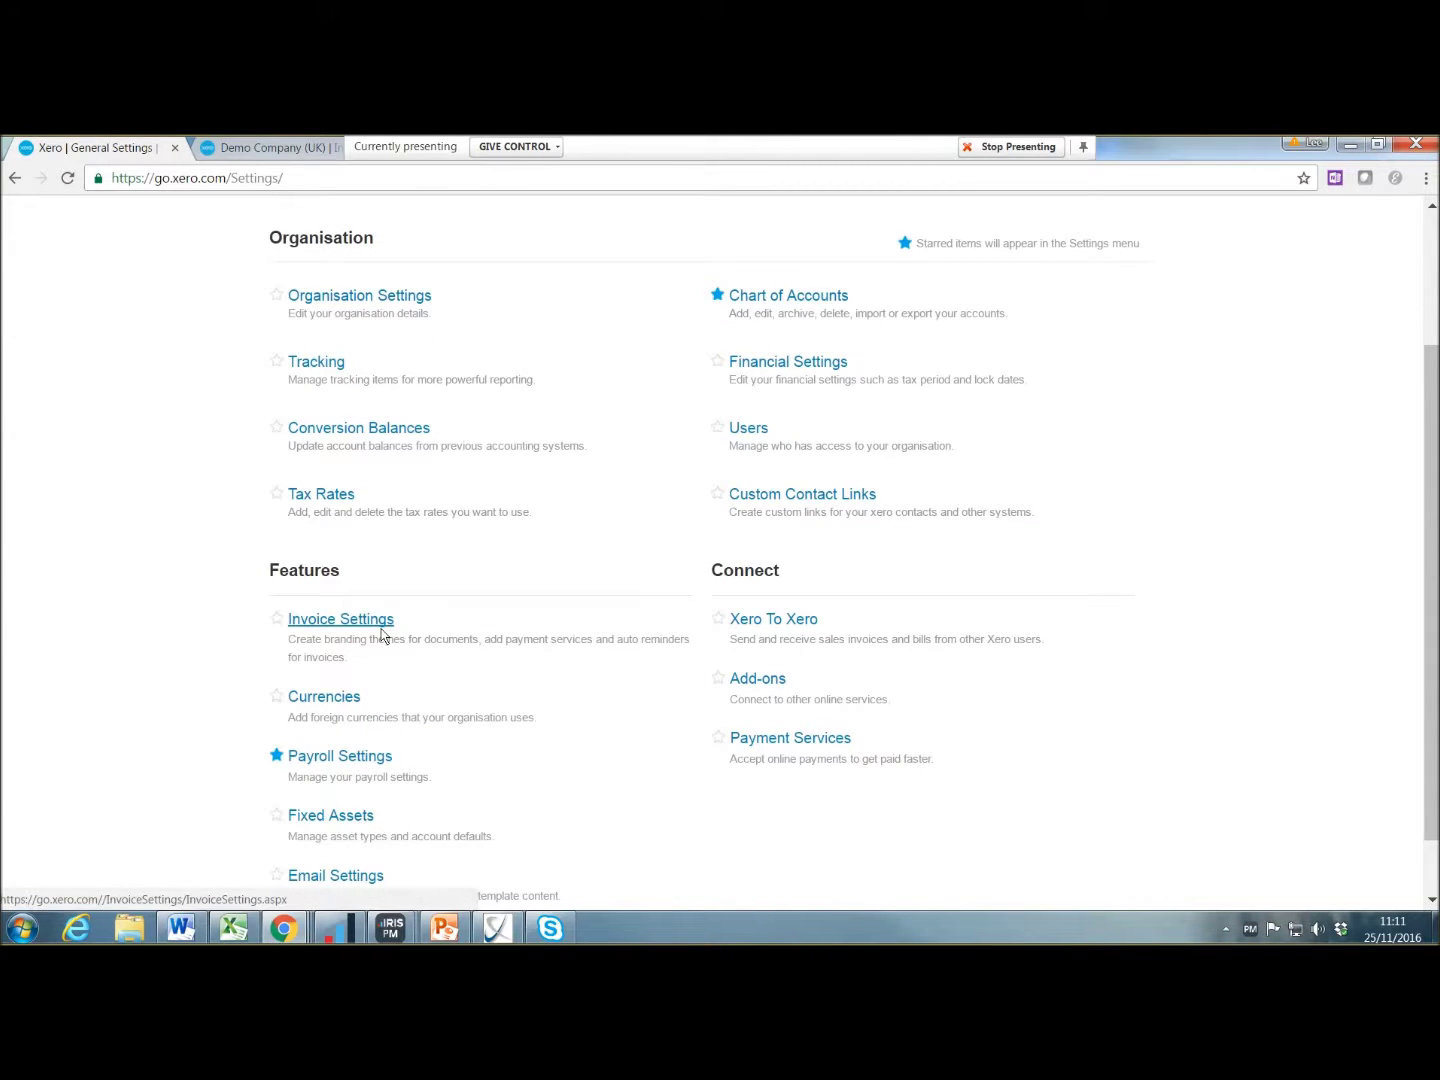
pyautogui.scroll(-1, 370, 644)
pyautogui.scroll(2, 370, 645)
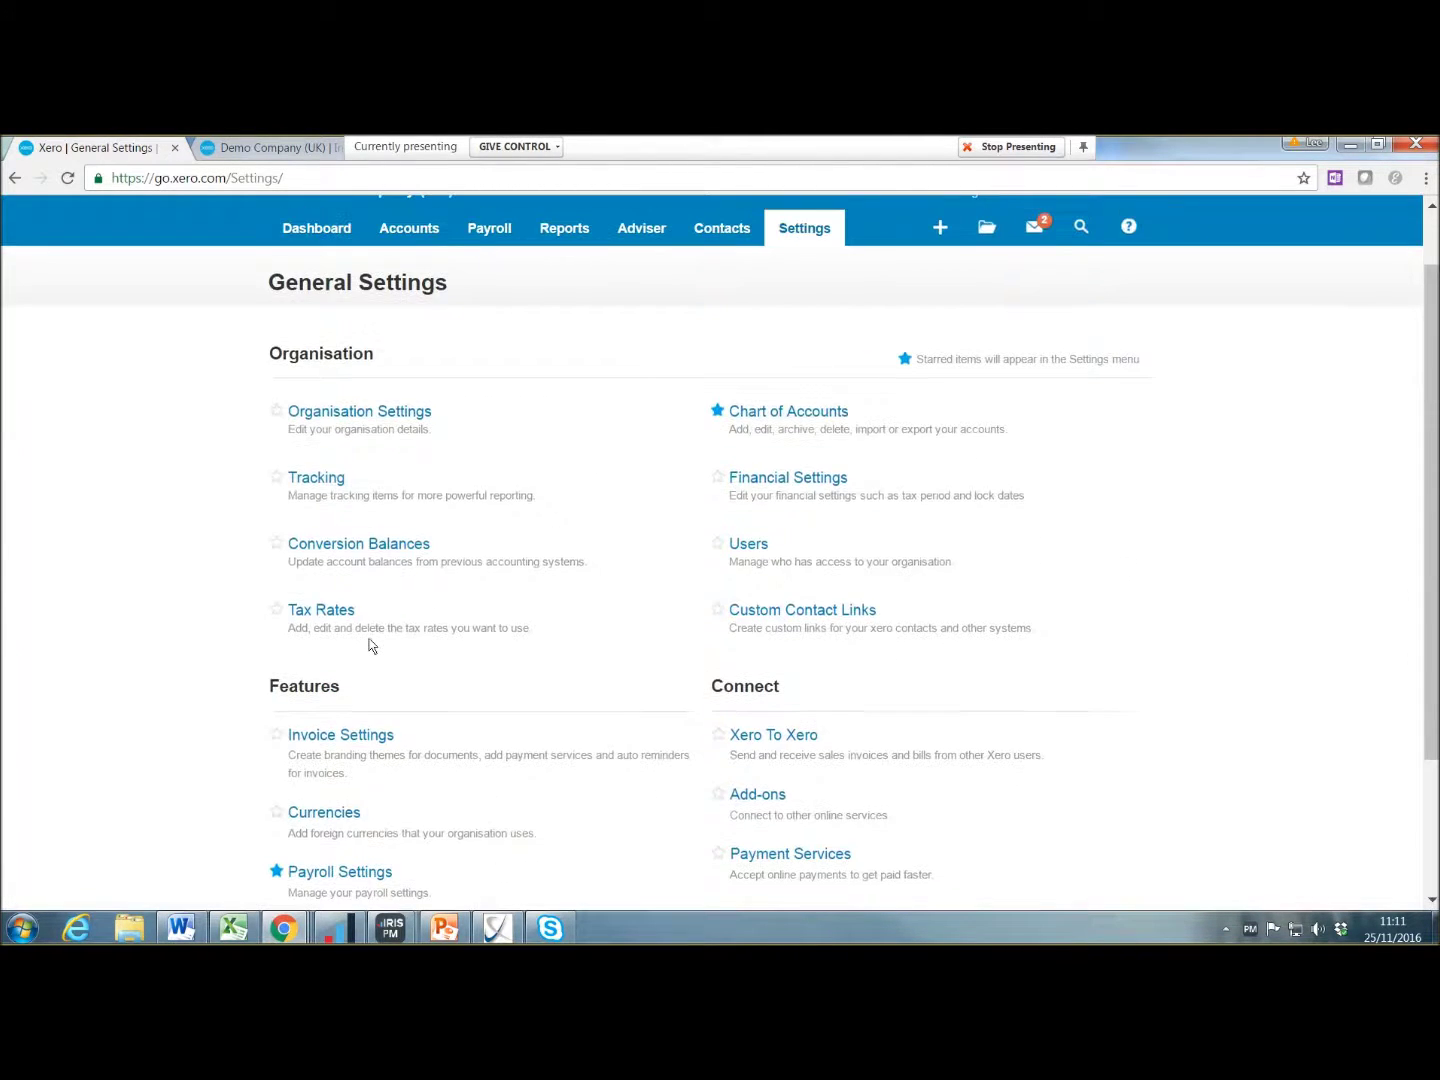
pyautogui.click(355, 734)
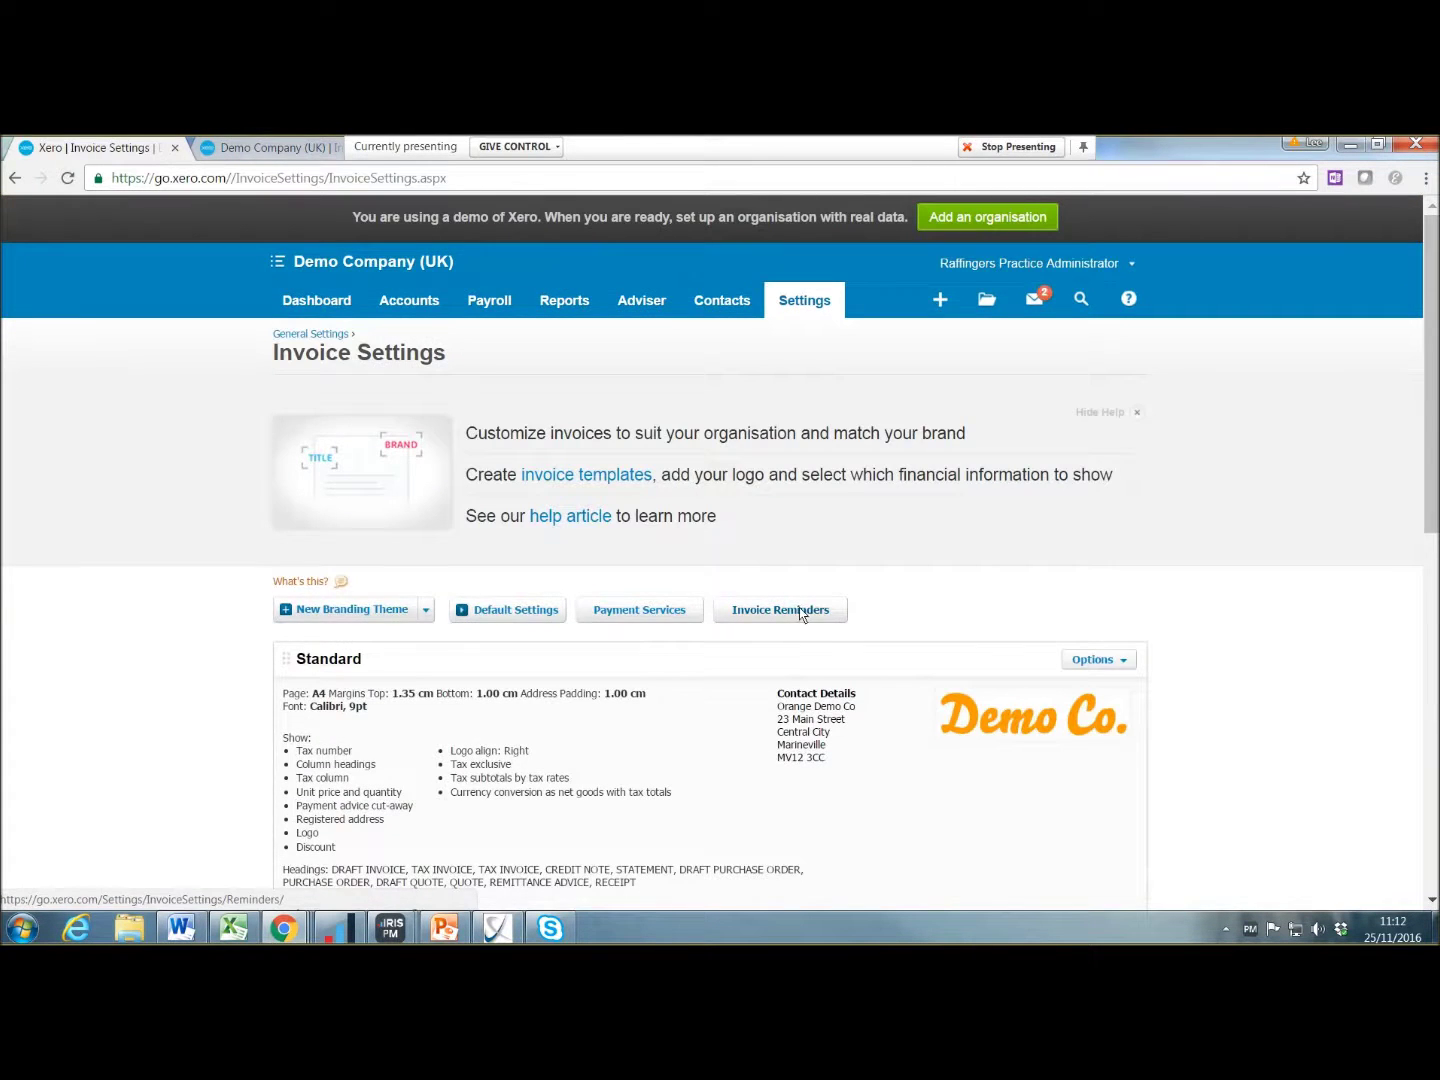
pyautogui.click(800, 615)
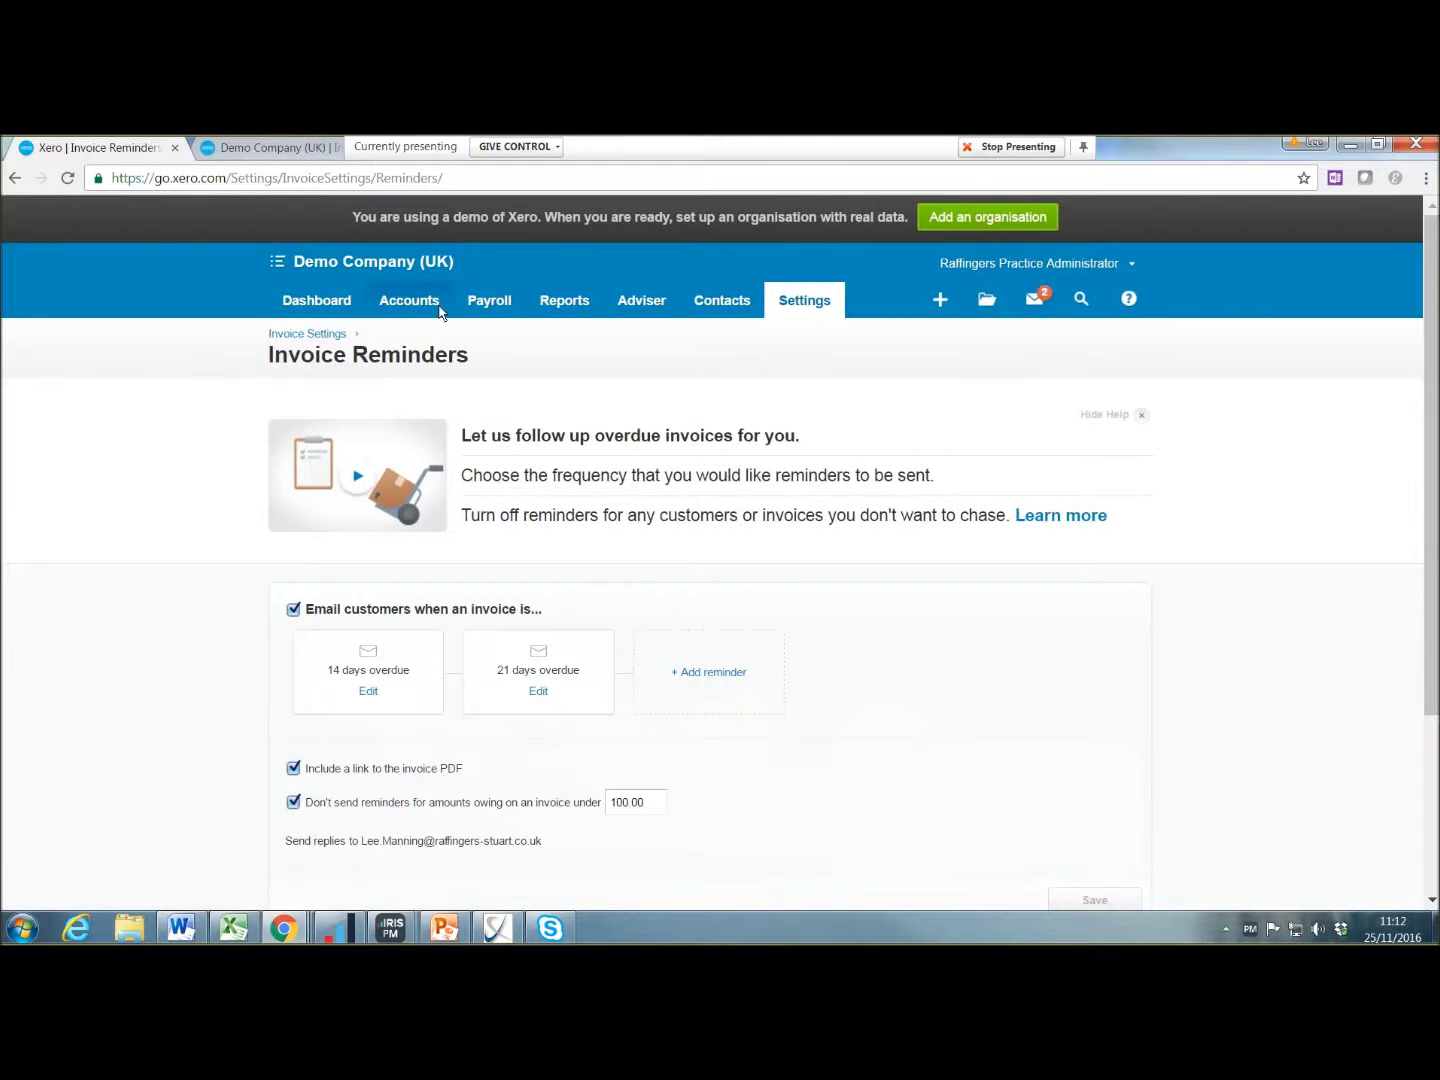
pyautogui.click(730, 305)
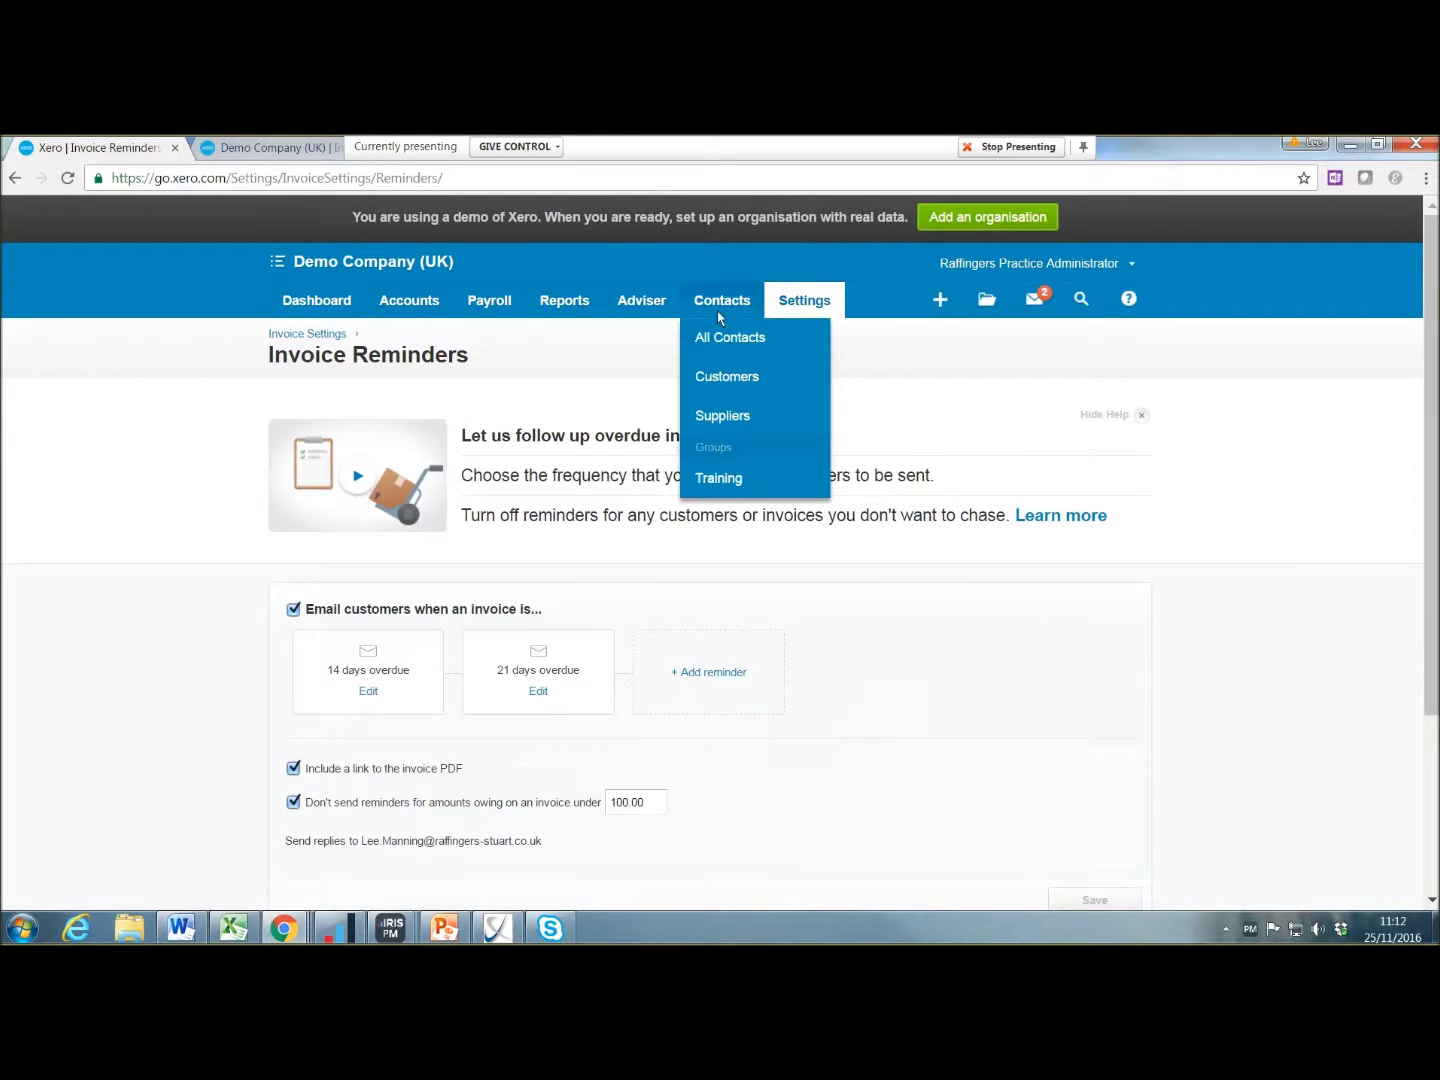
# Step: Filter to customers and turn off invoice reminders for Bank West and Basket Case
pyautogui.click(726, 380)
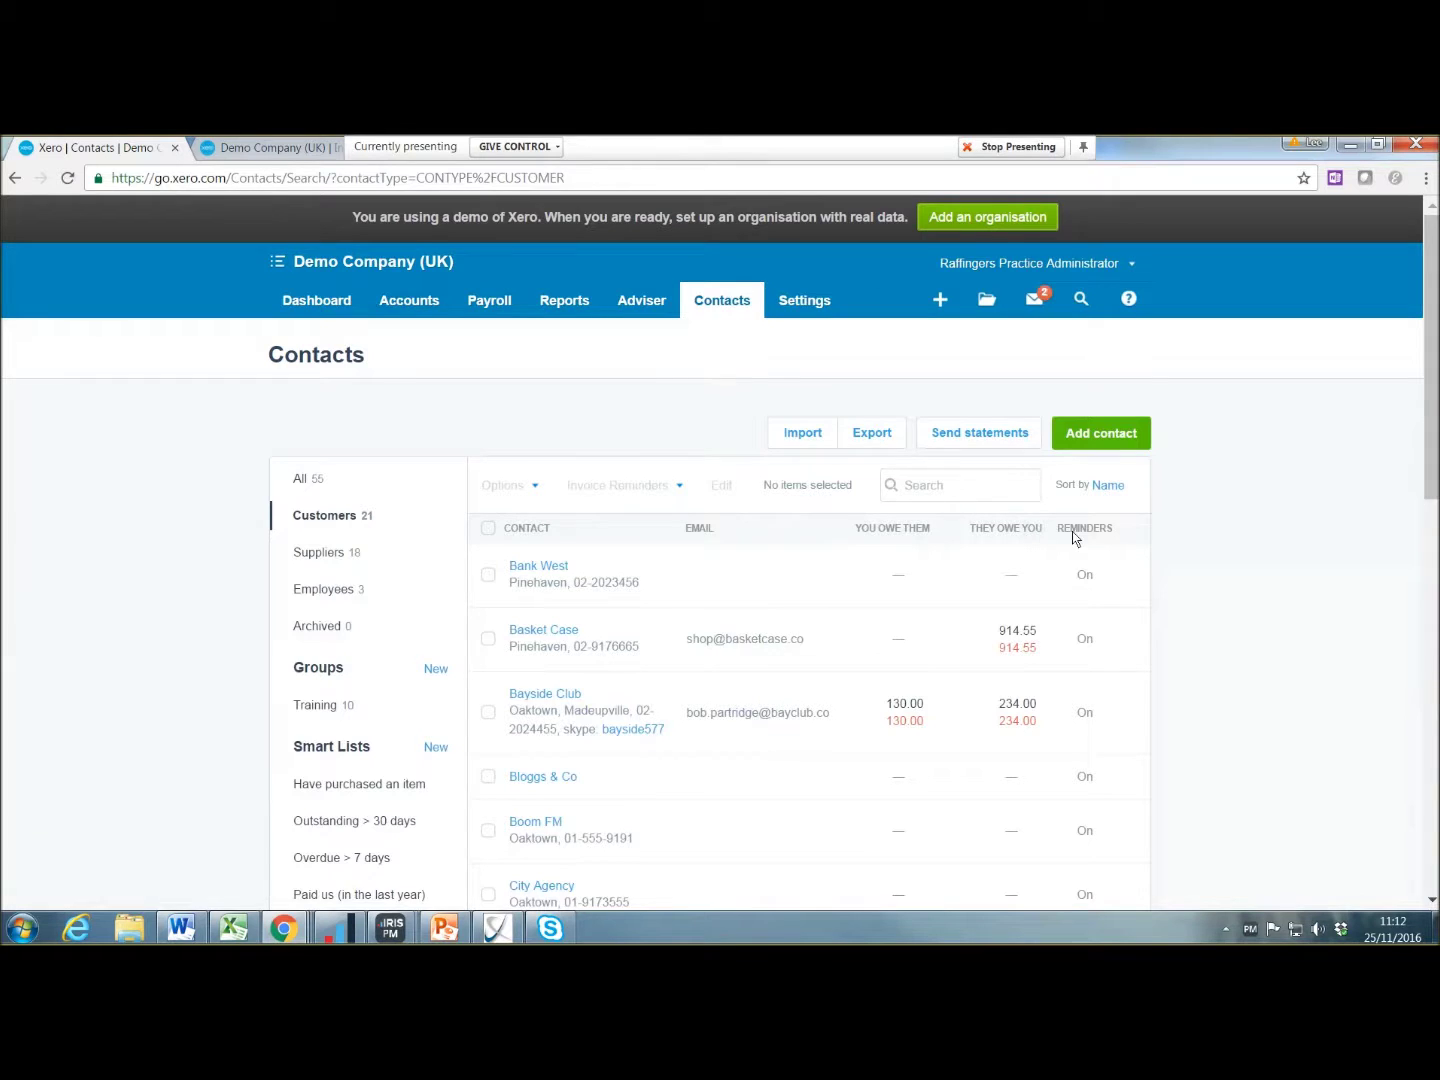
pyautogui.scroll(-10, 1077, 694)
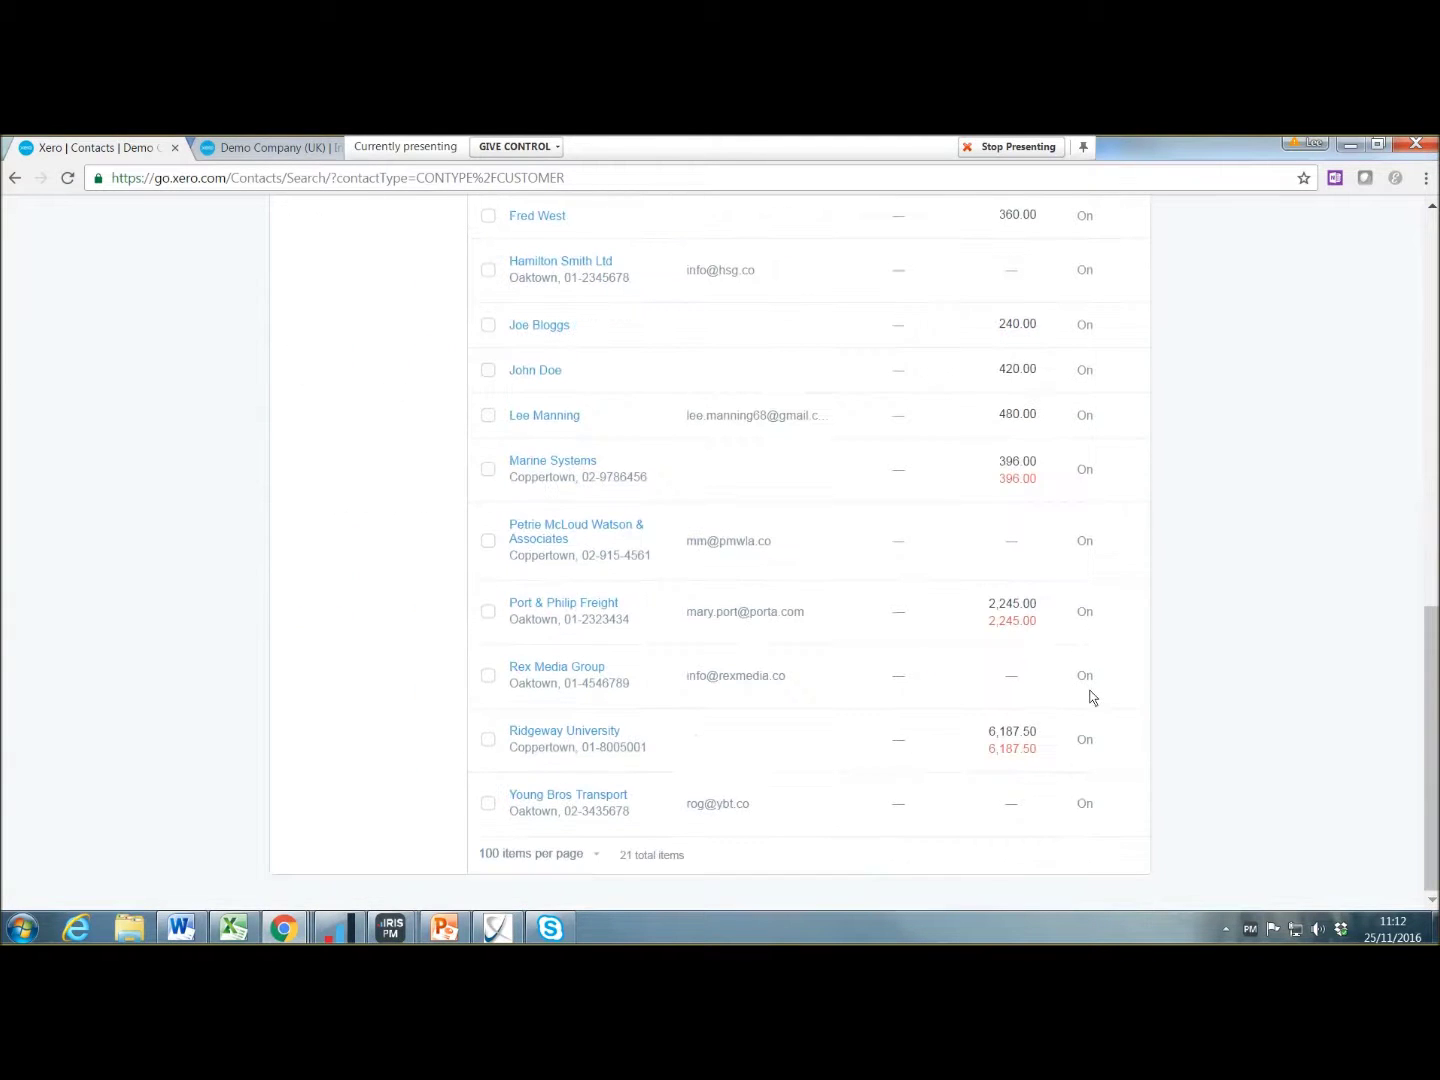
pyautogui.scroll(10, 1090, 693)
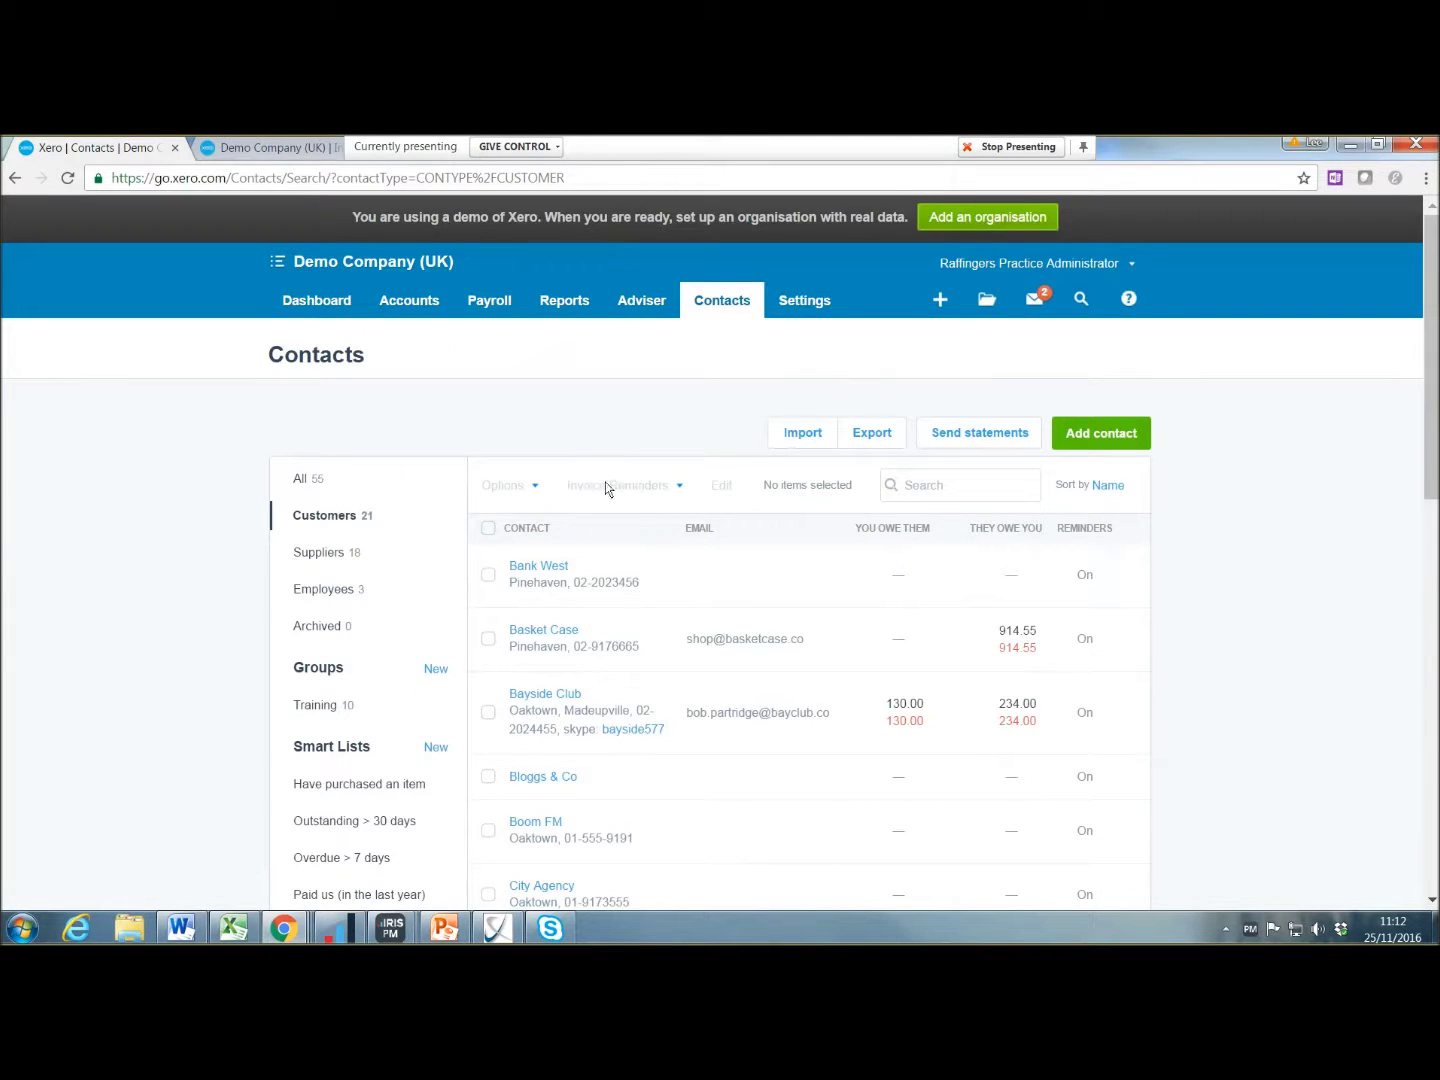
pyautogui.click(488, 575)
pyautogui.click(488, 638)
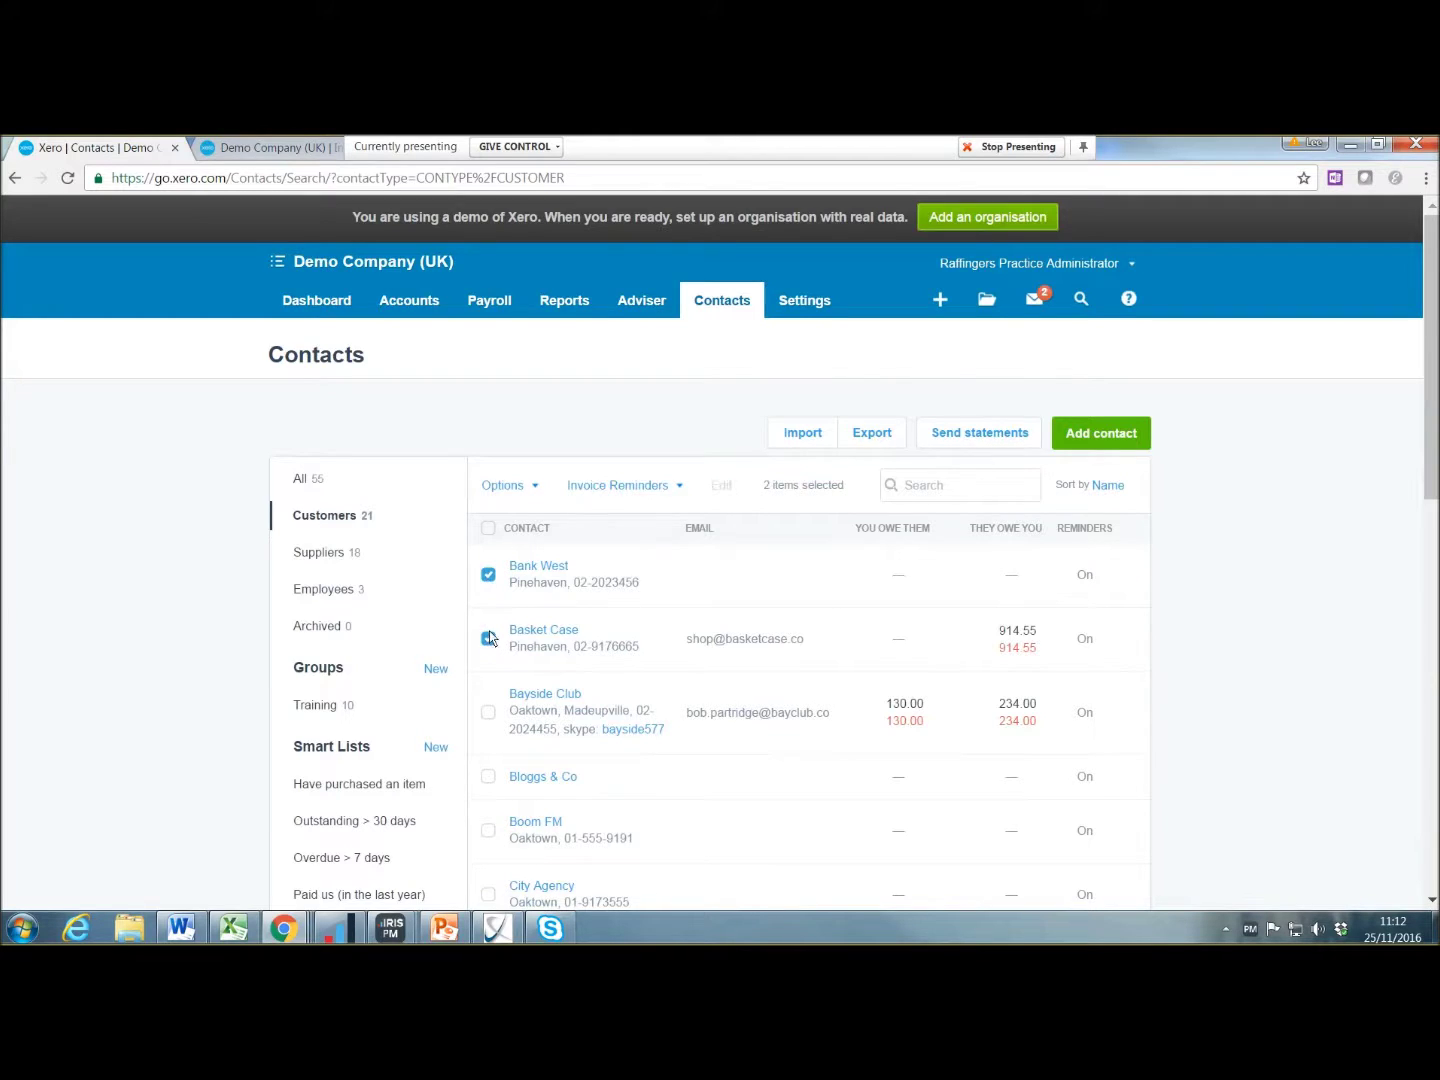
pyautogui.click(666, 486)
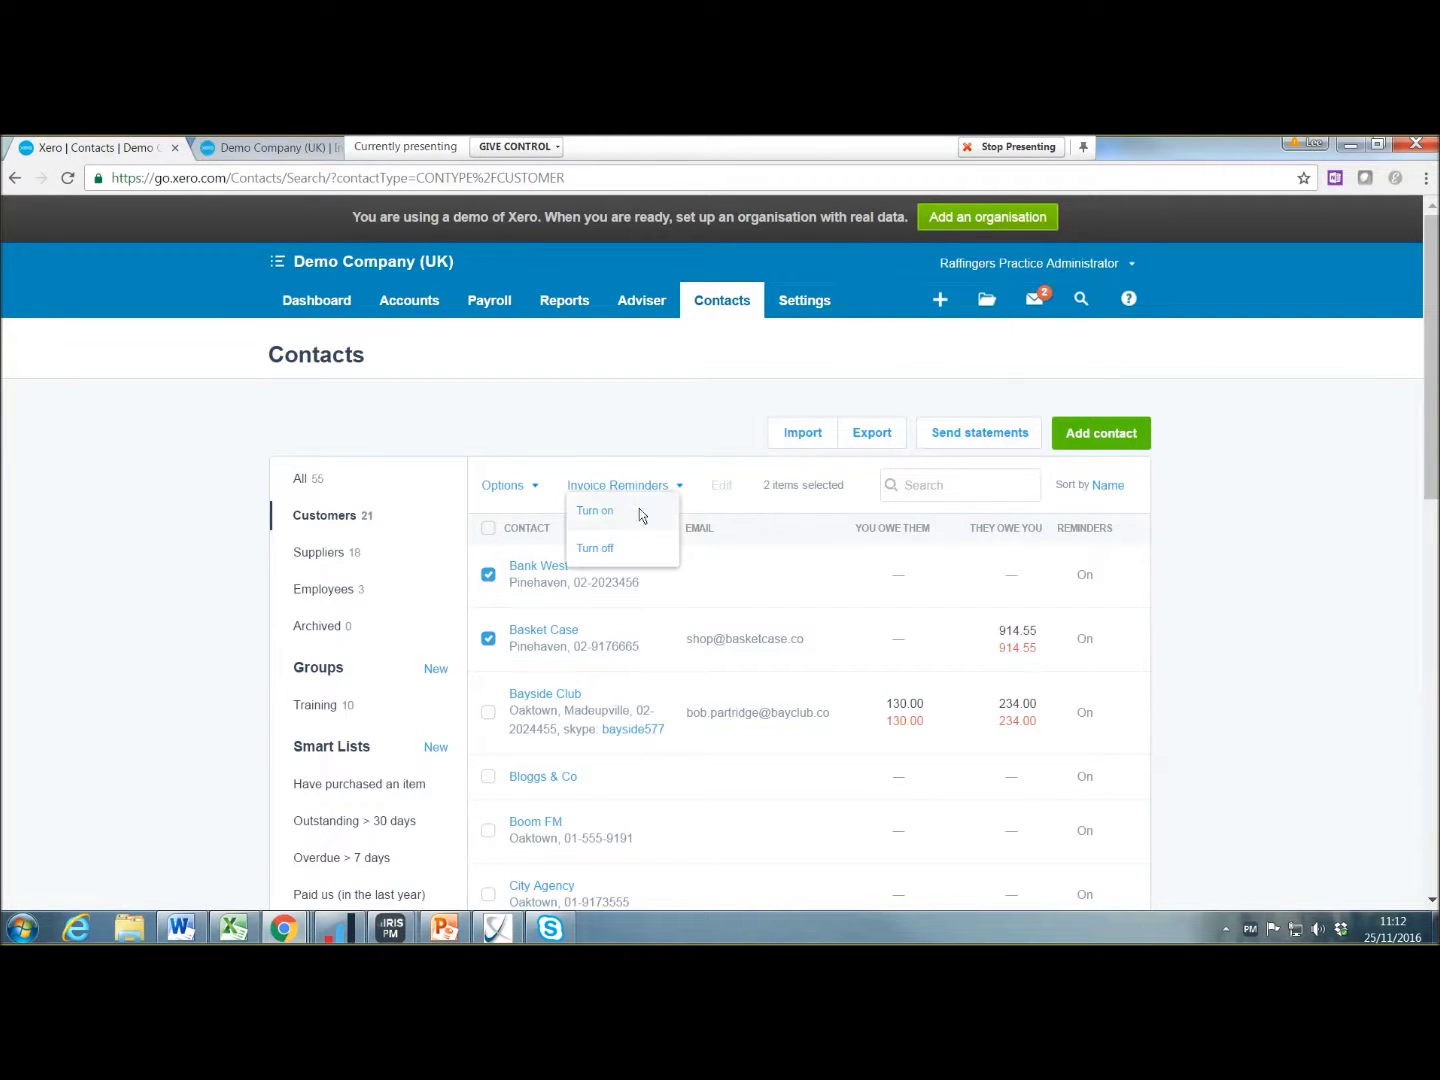
pyautogui.click(632, 553)
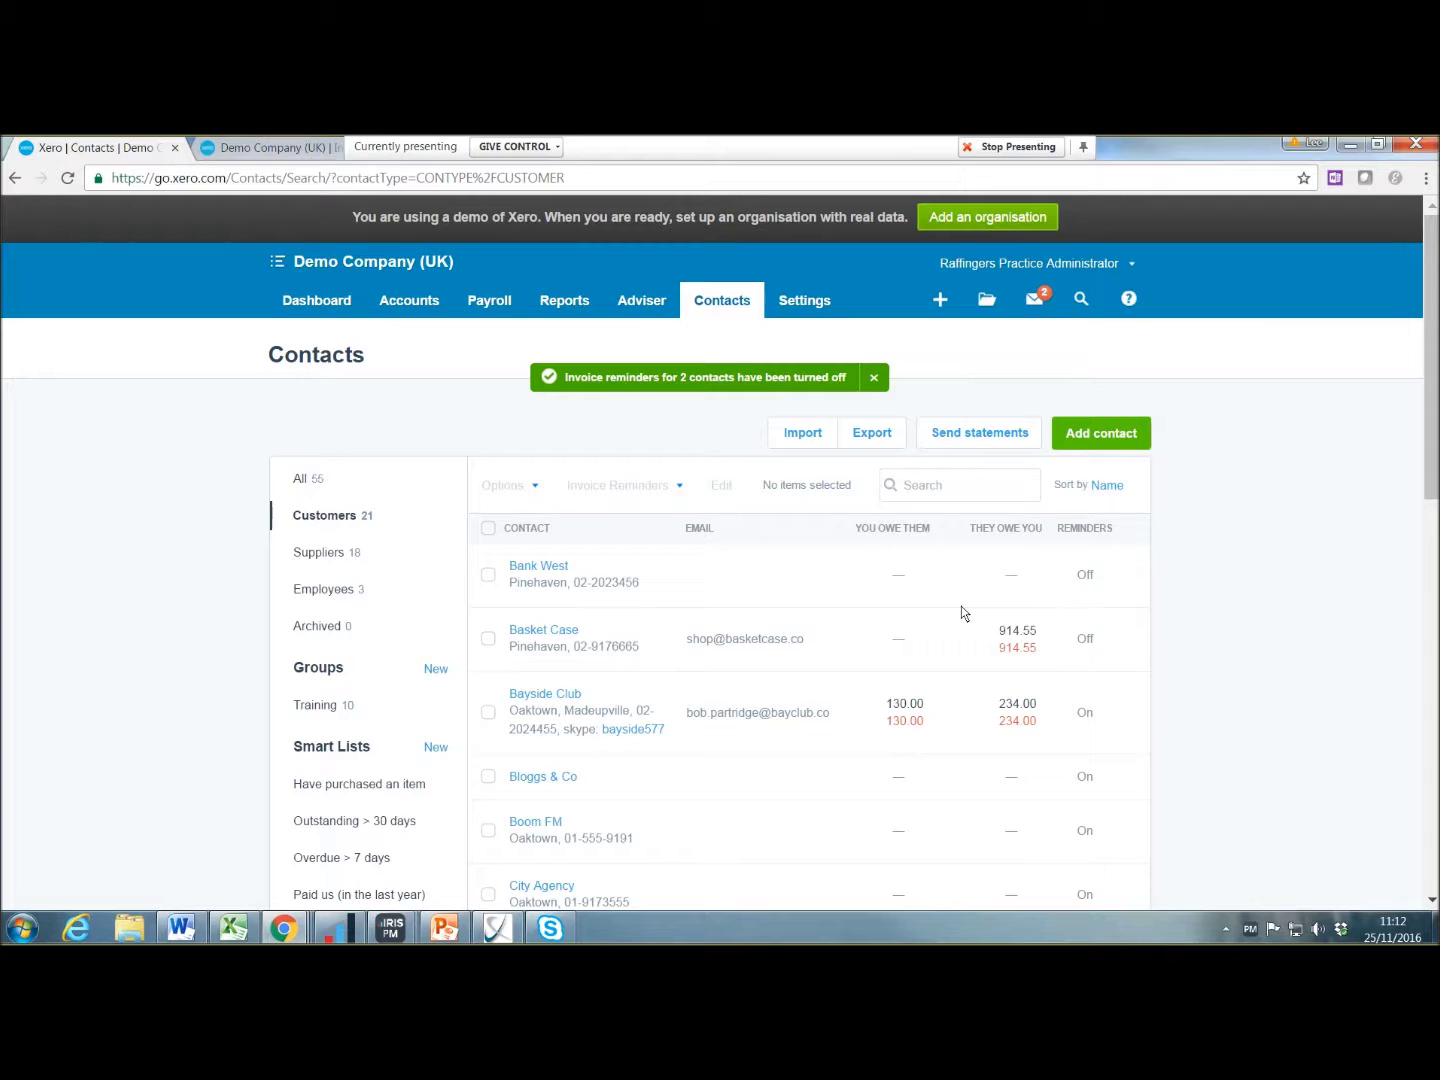
# Step: Untick Bank West so no contacts stay selected, then bring the app marketplace into view
pyautogui.click(488, 575)
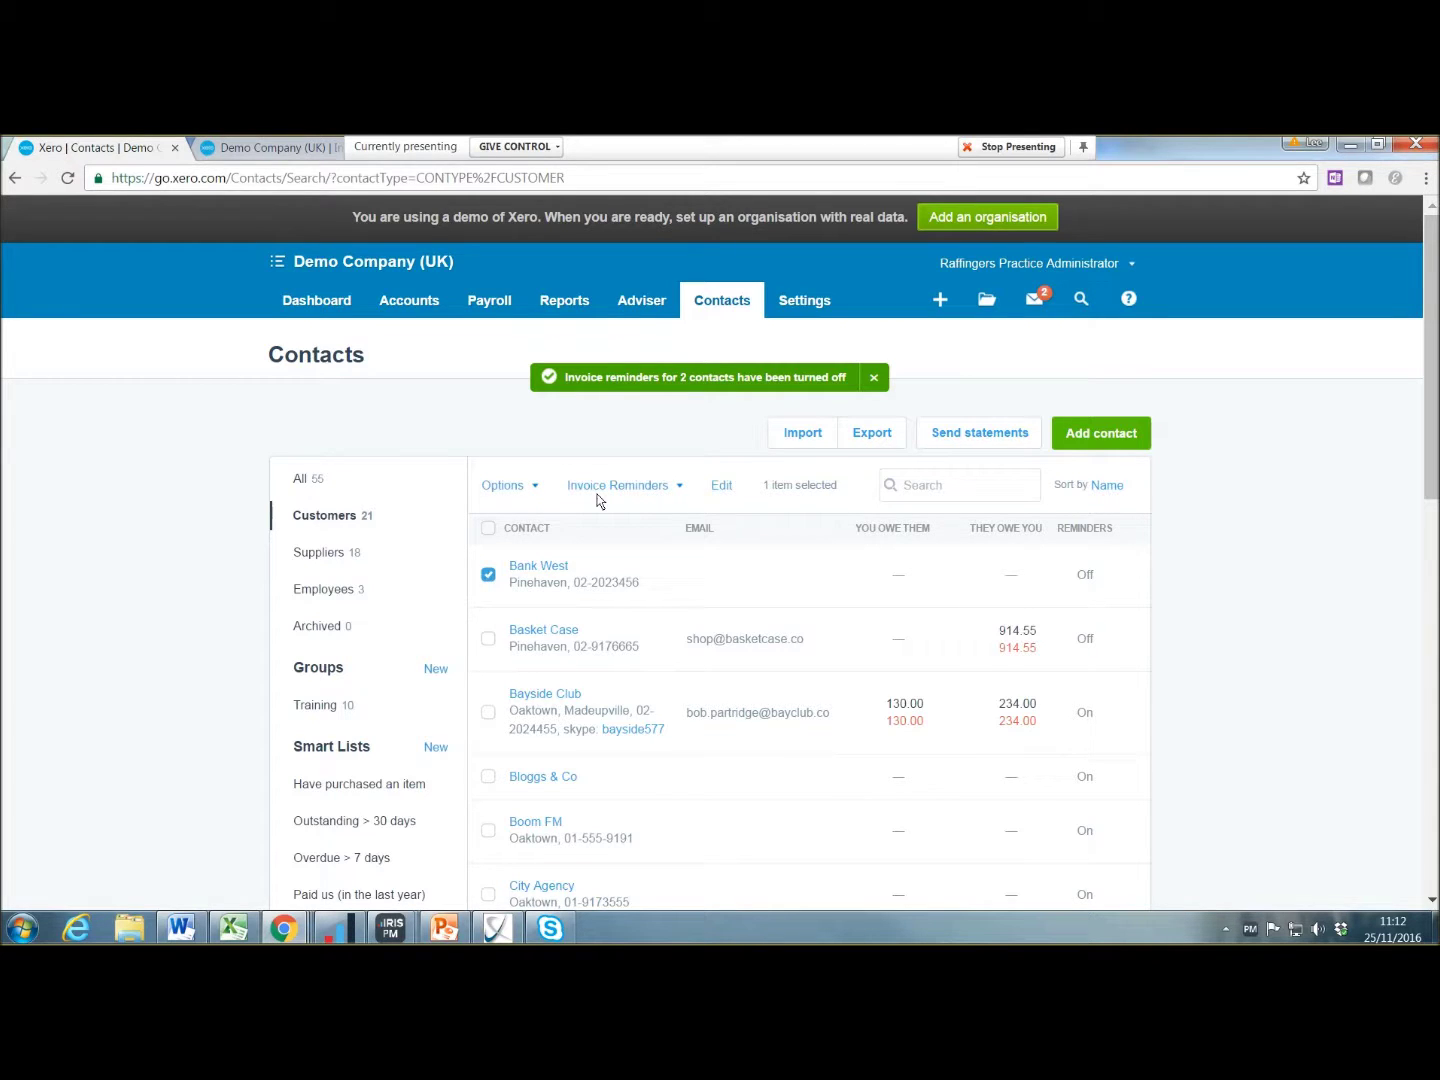
pyautogui.click(491, 577)
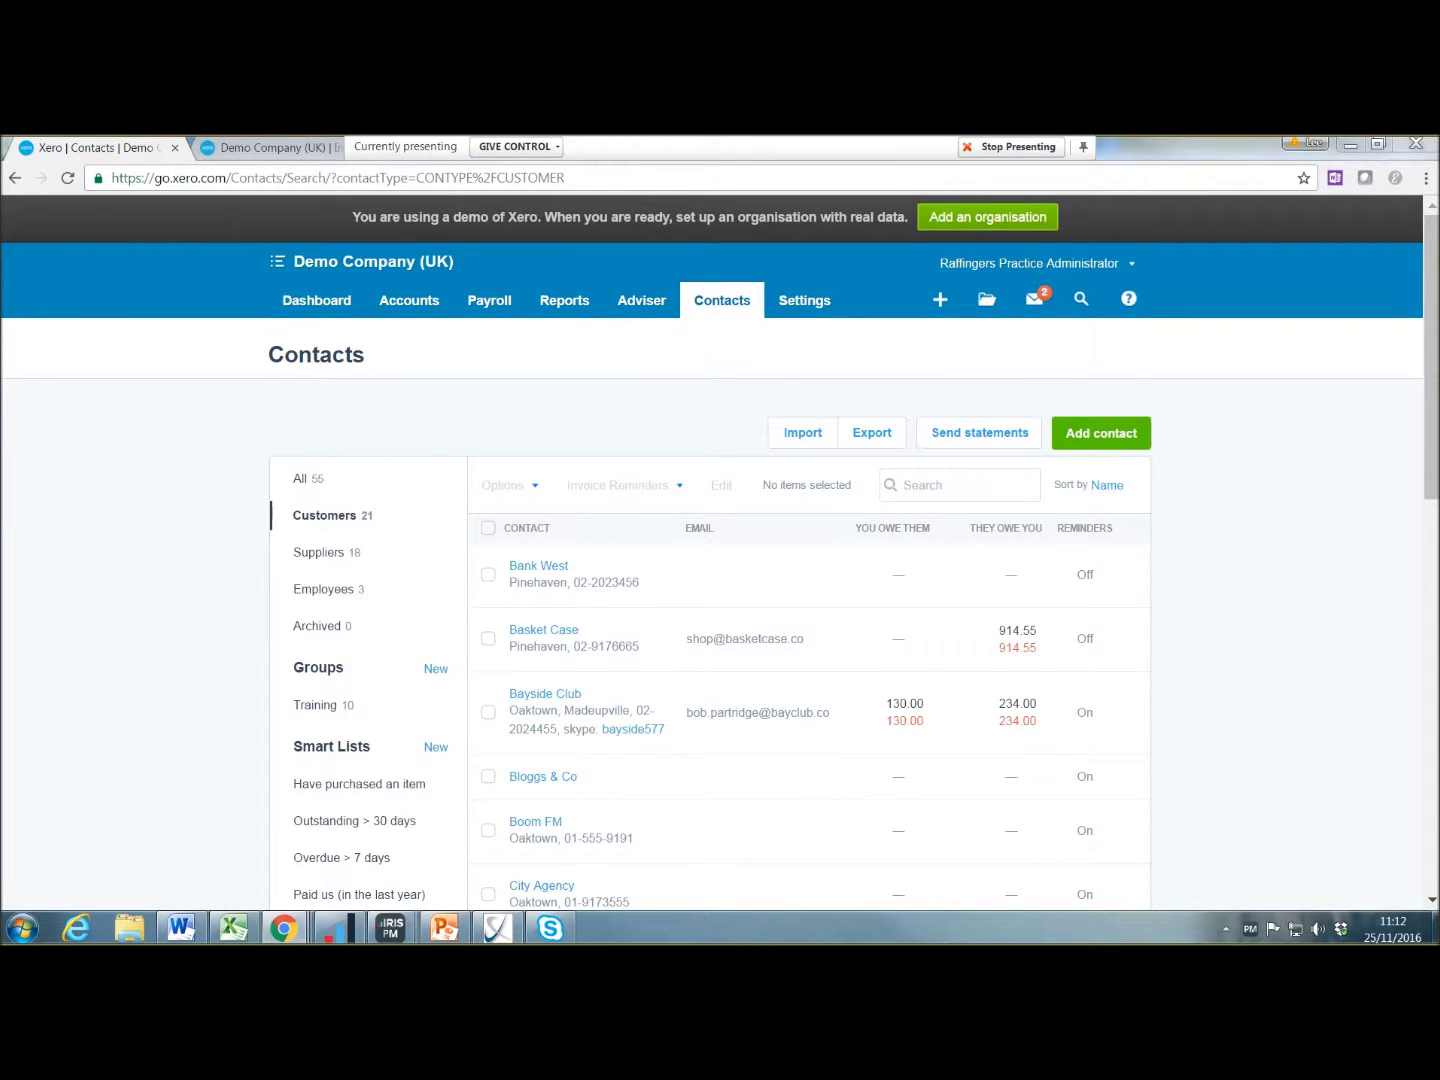
pyautogui.moveTo(419, 147); pyautogui.dragTo(167, 184)
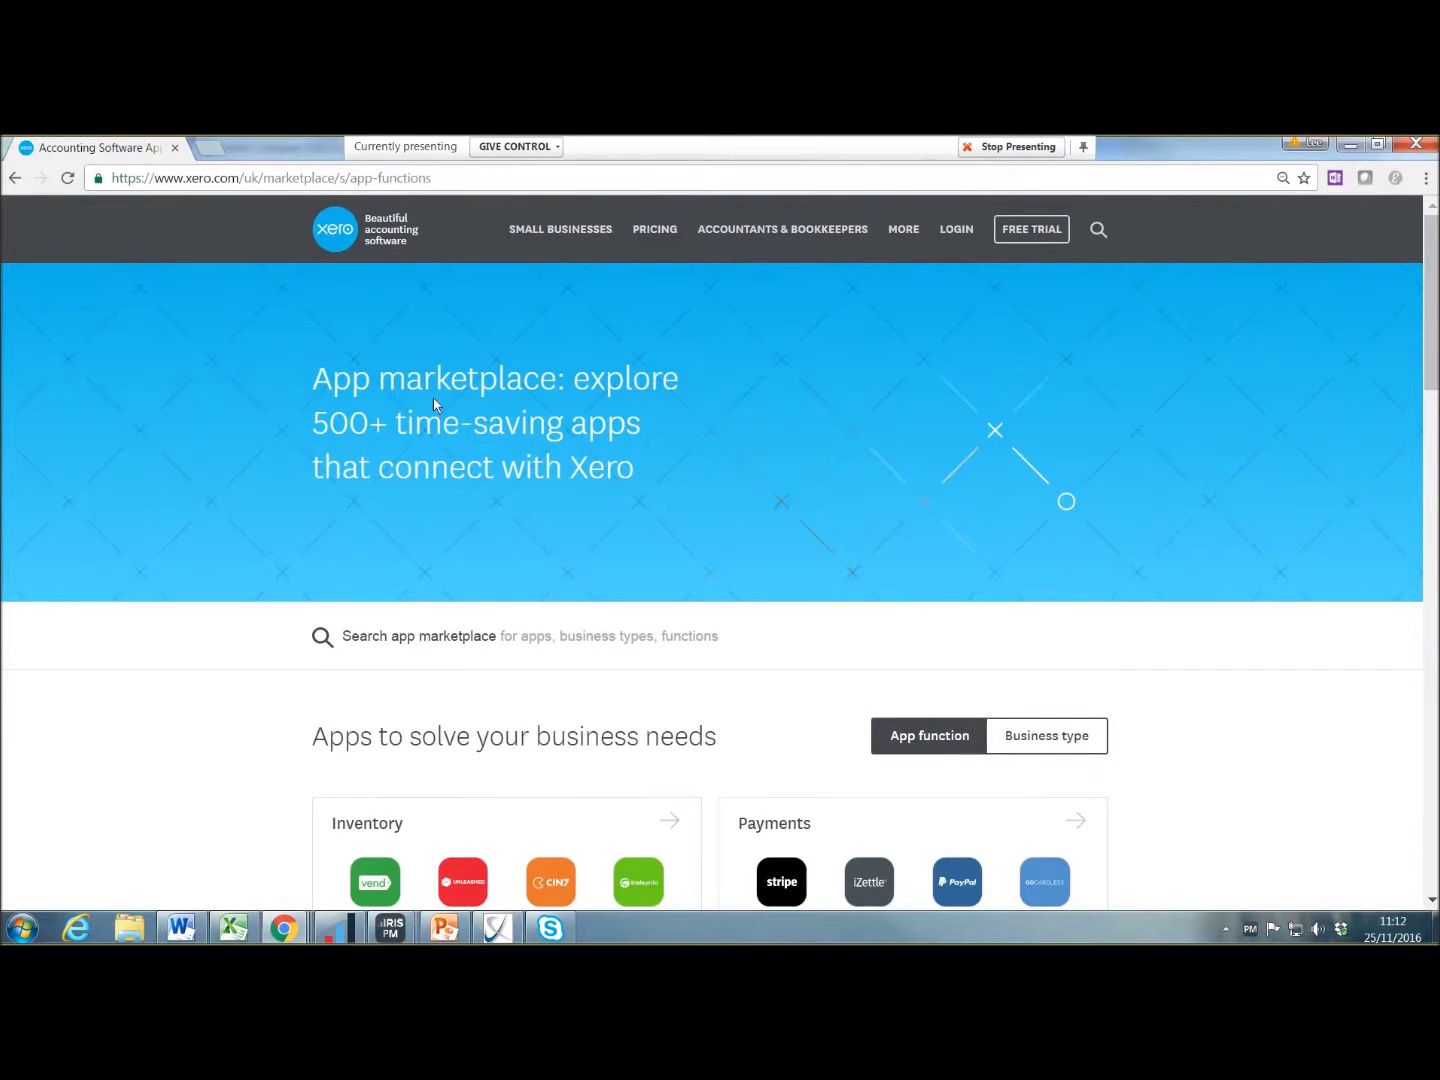
# Step: Open the Debtor tracking app category in the App Marketplace
pyautogui.scroll(-9, 591, 486)
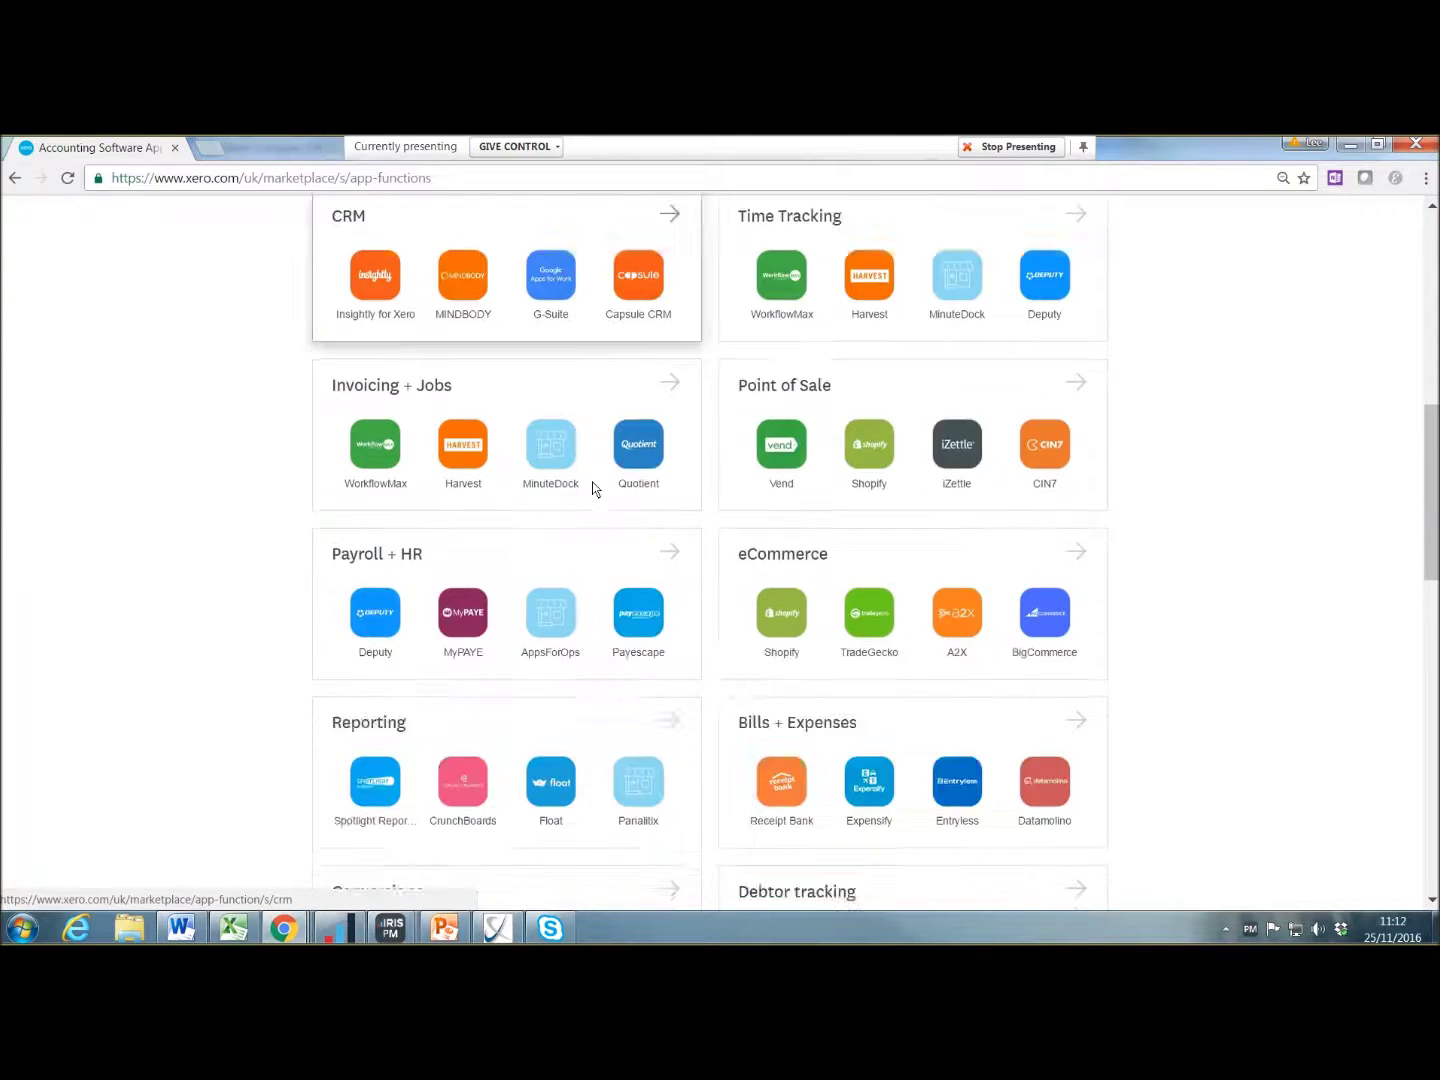
pyautogui.scroll(-2, 860, 679)
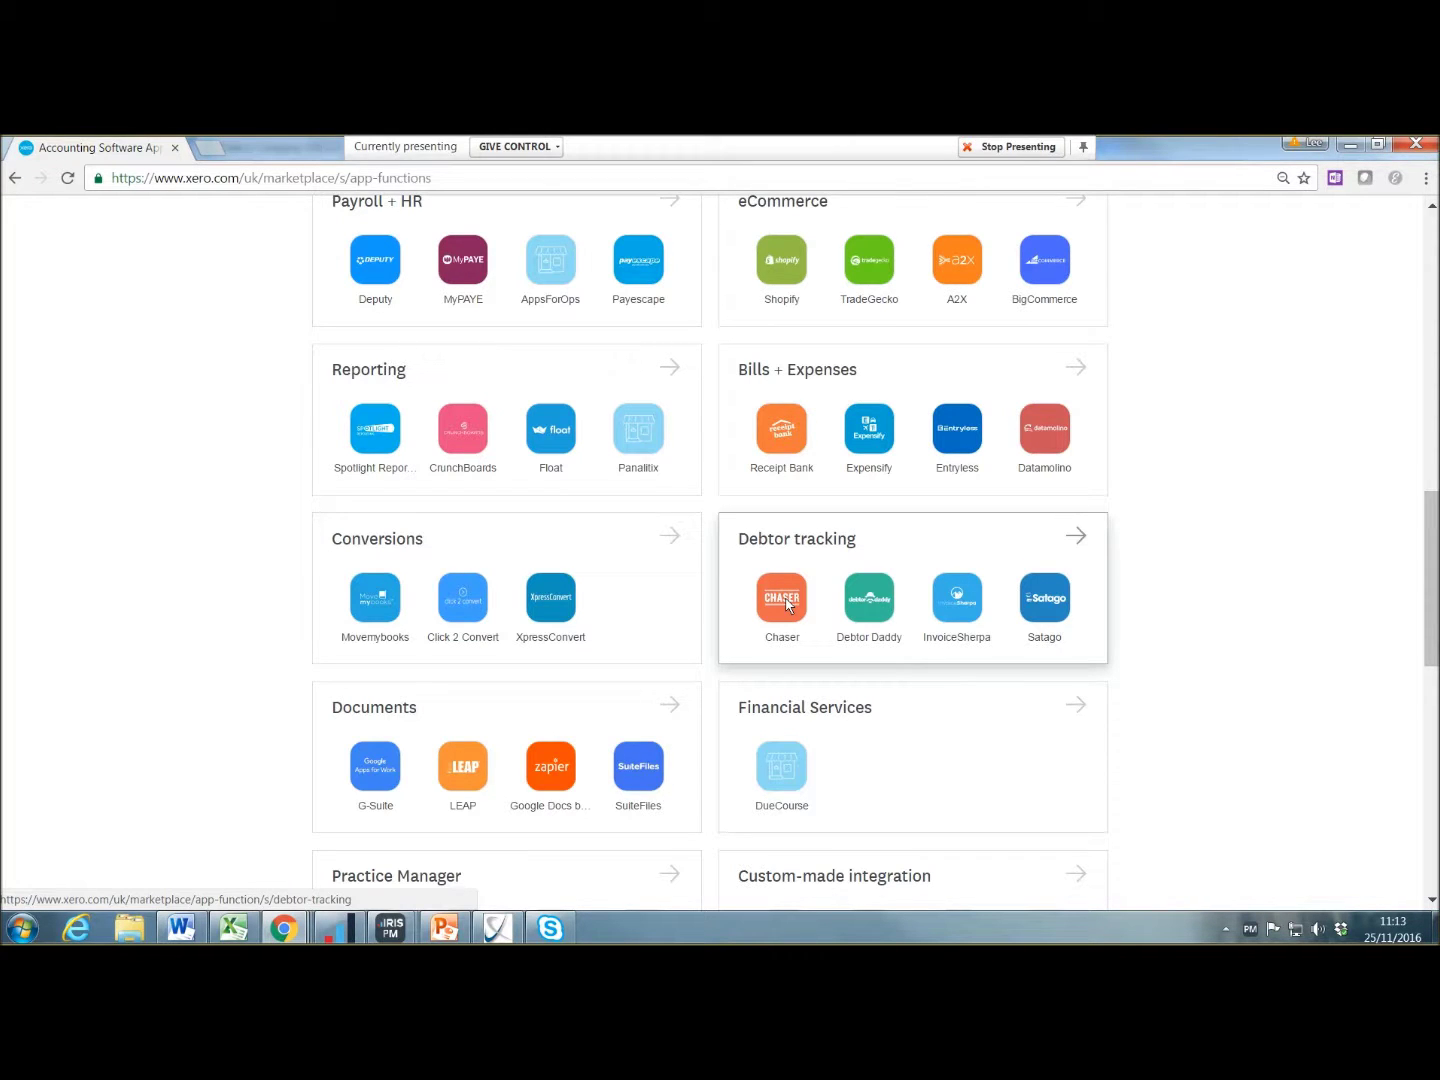
pyautogui.click(787, 600)
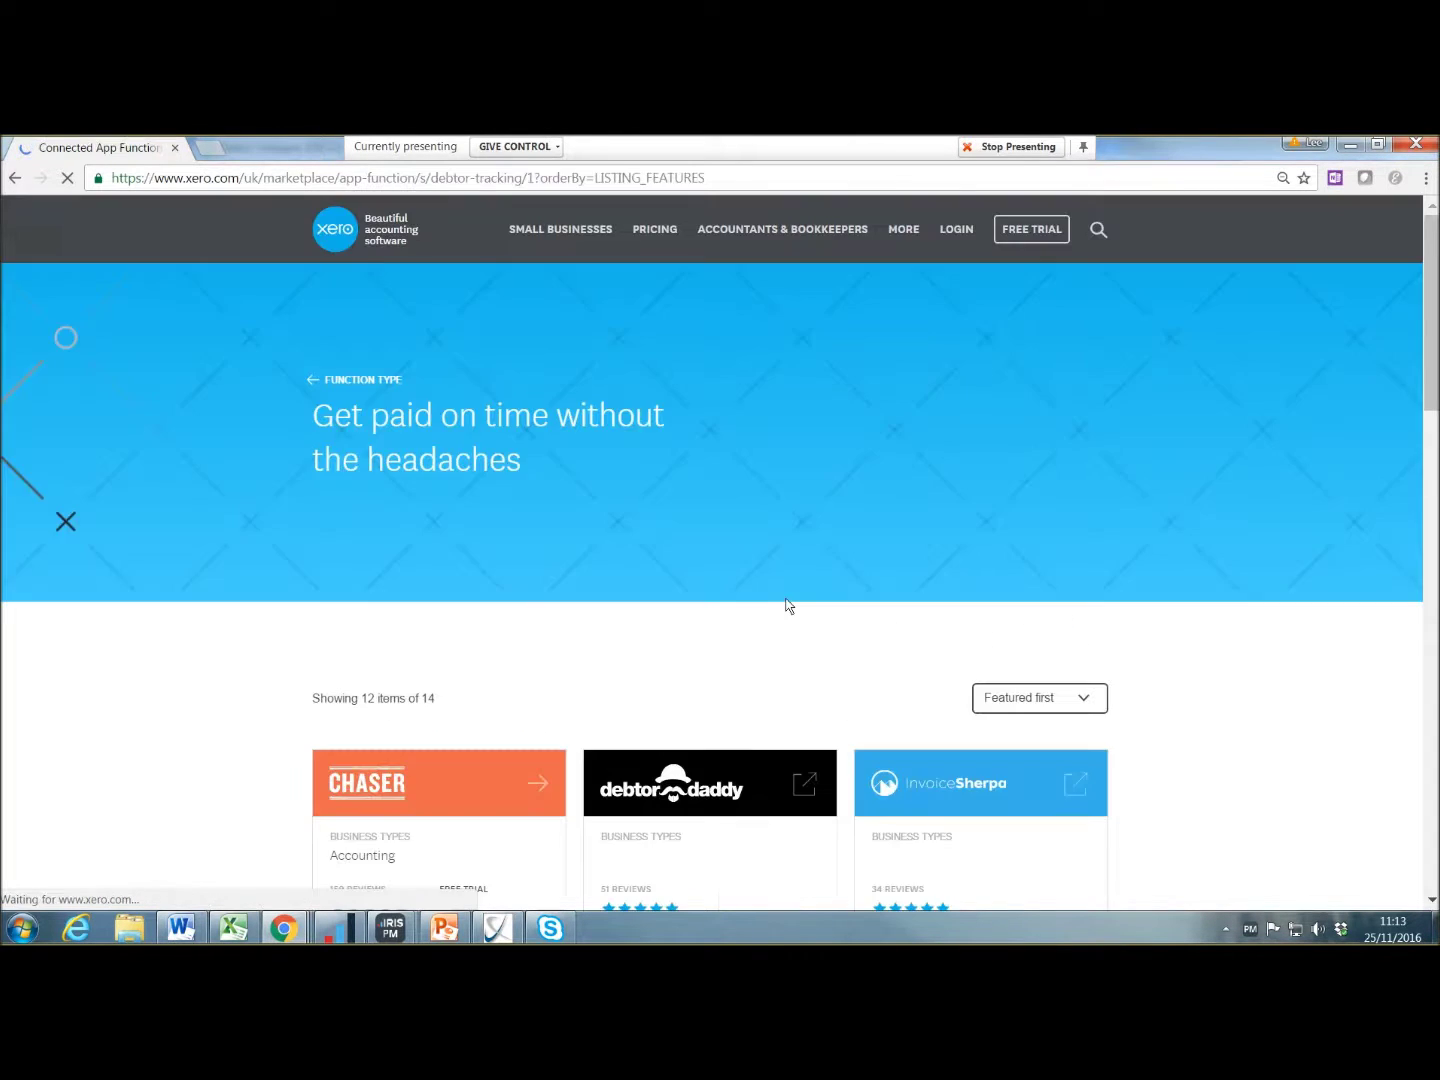
# Step: Browse the Debtor tracking apps such as Chaser, then return to the Xero customer contacts
pyautogui.scroll(-3, 685, 554)
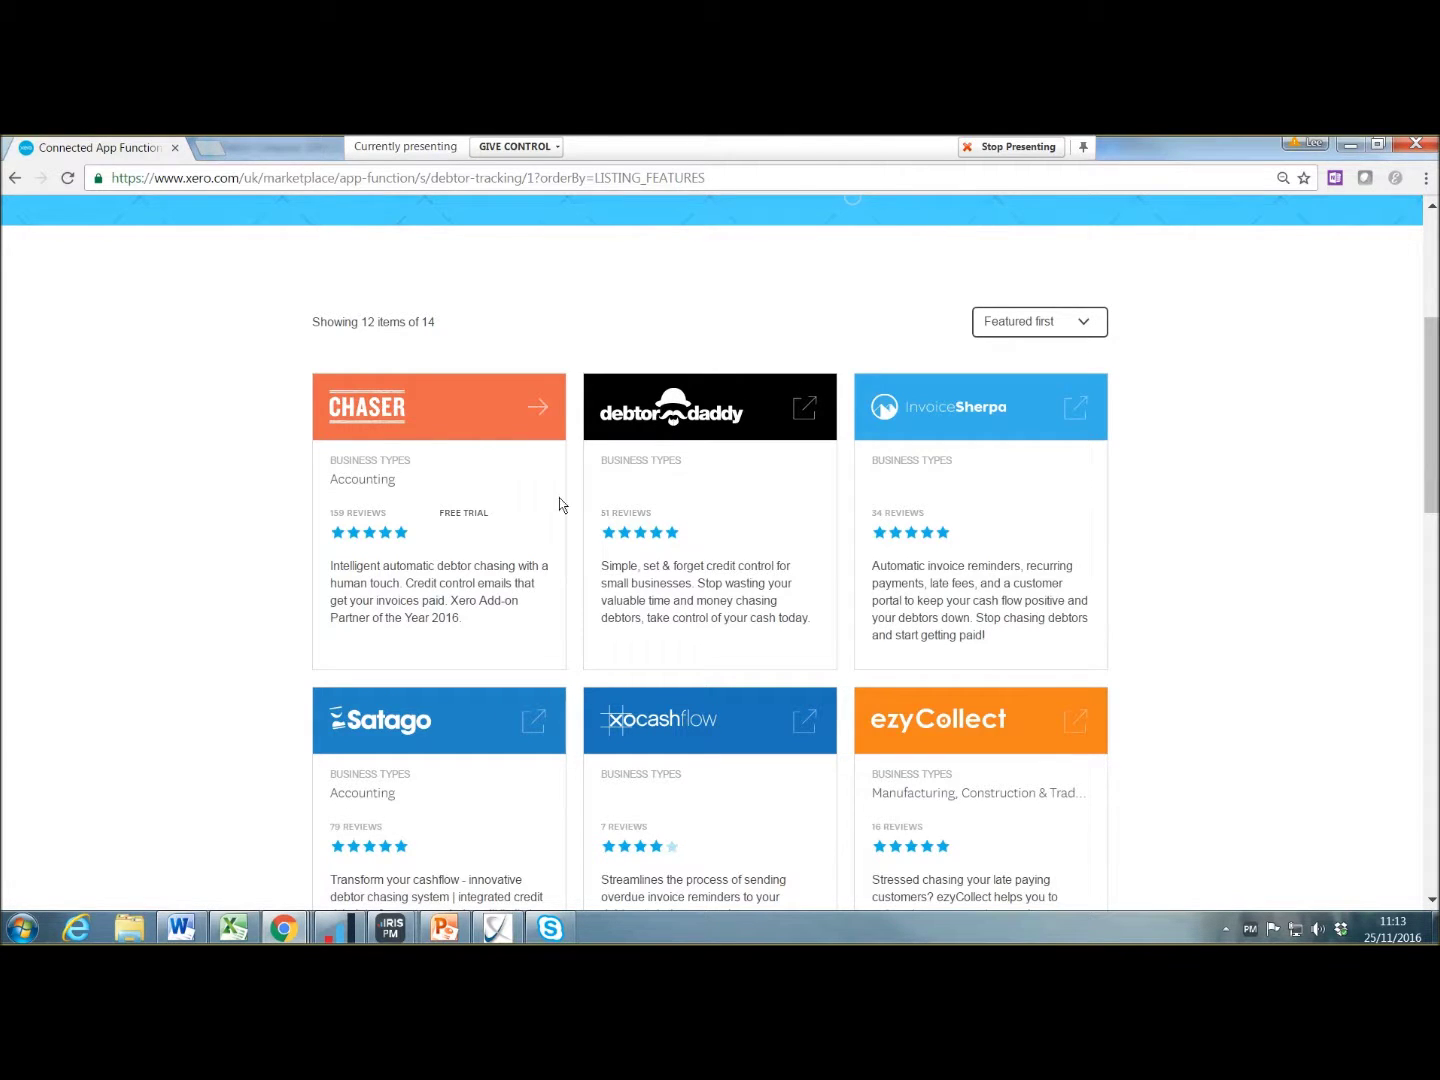
pyautogui.scroll(-2, 697, 525)
pyautogui.scroll(-4, 700, 540)
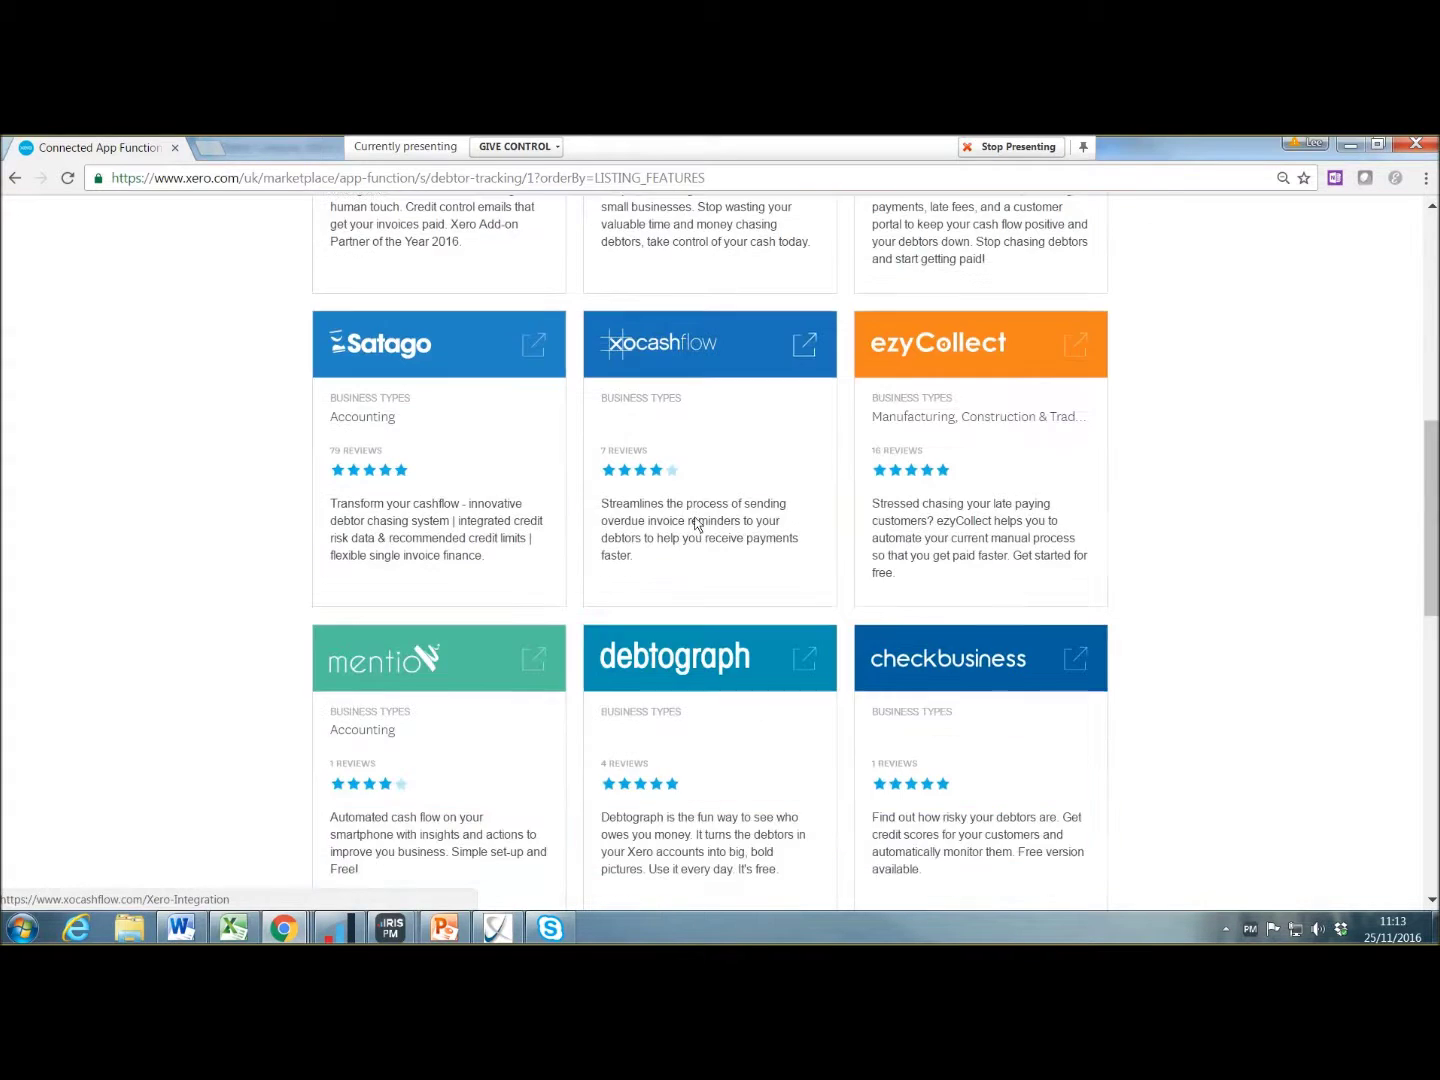
pyautogui.scroll(10, 695, 671)
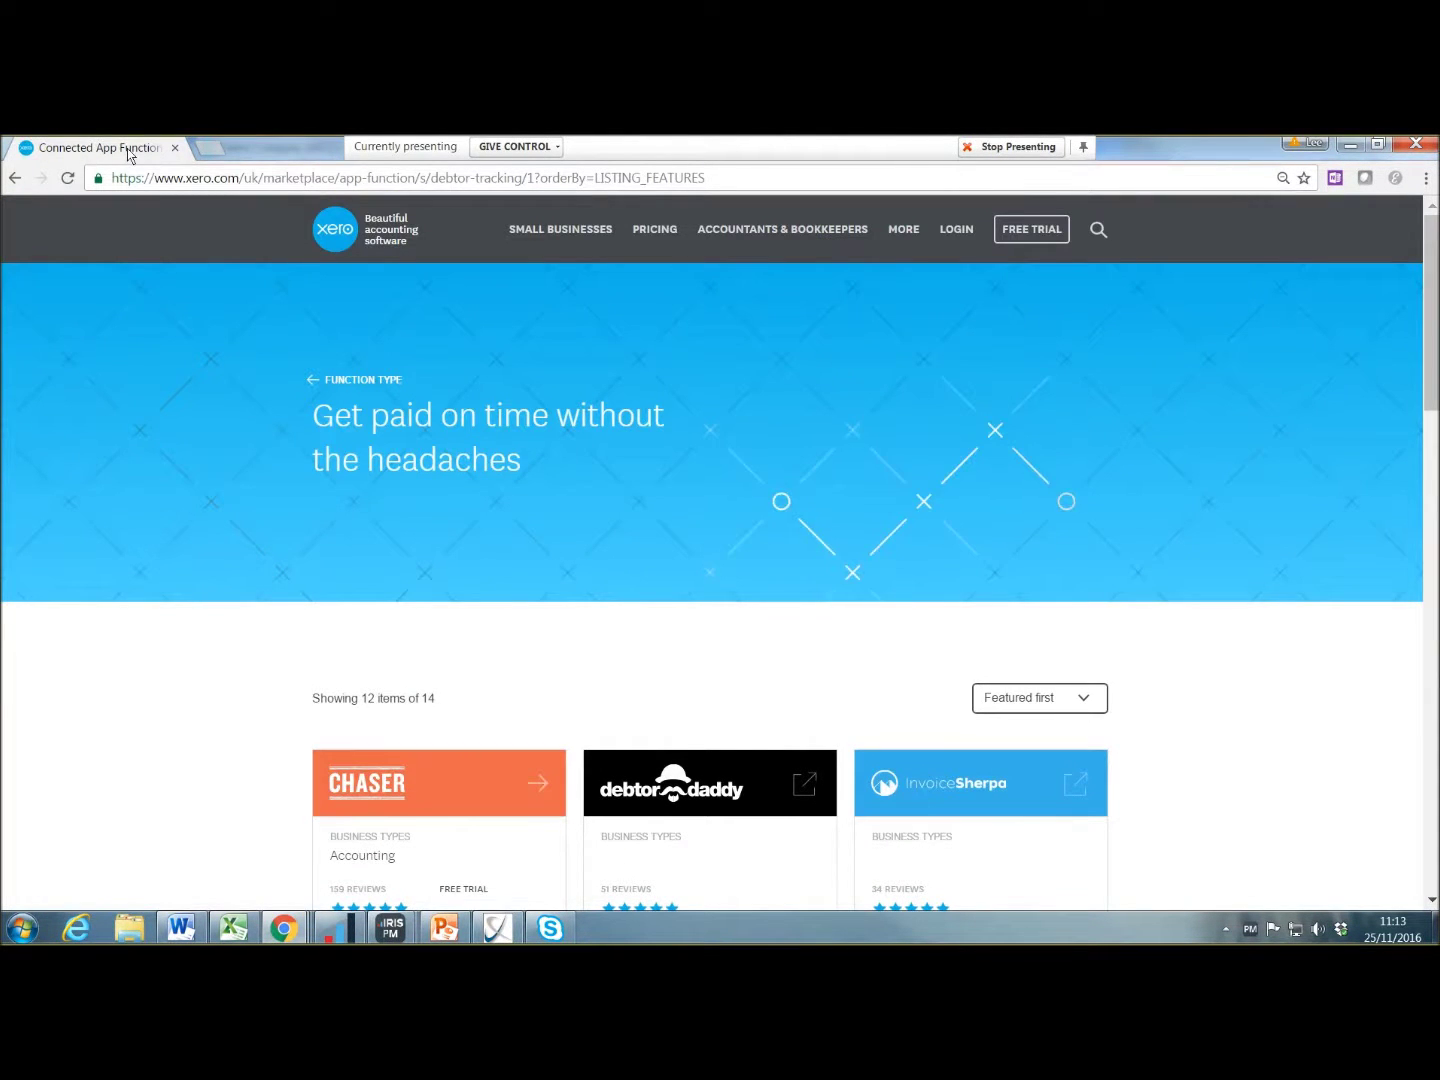
pyautogui.hotkey('alt', 'Tab')
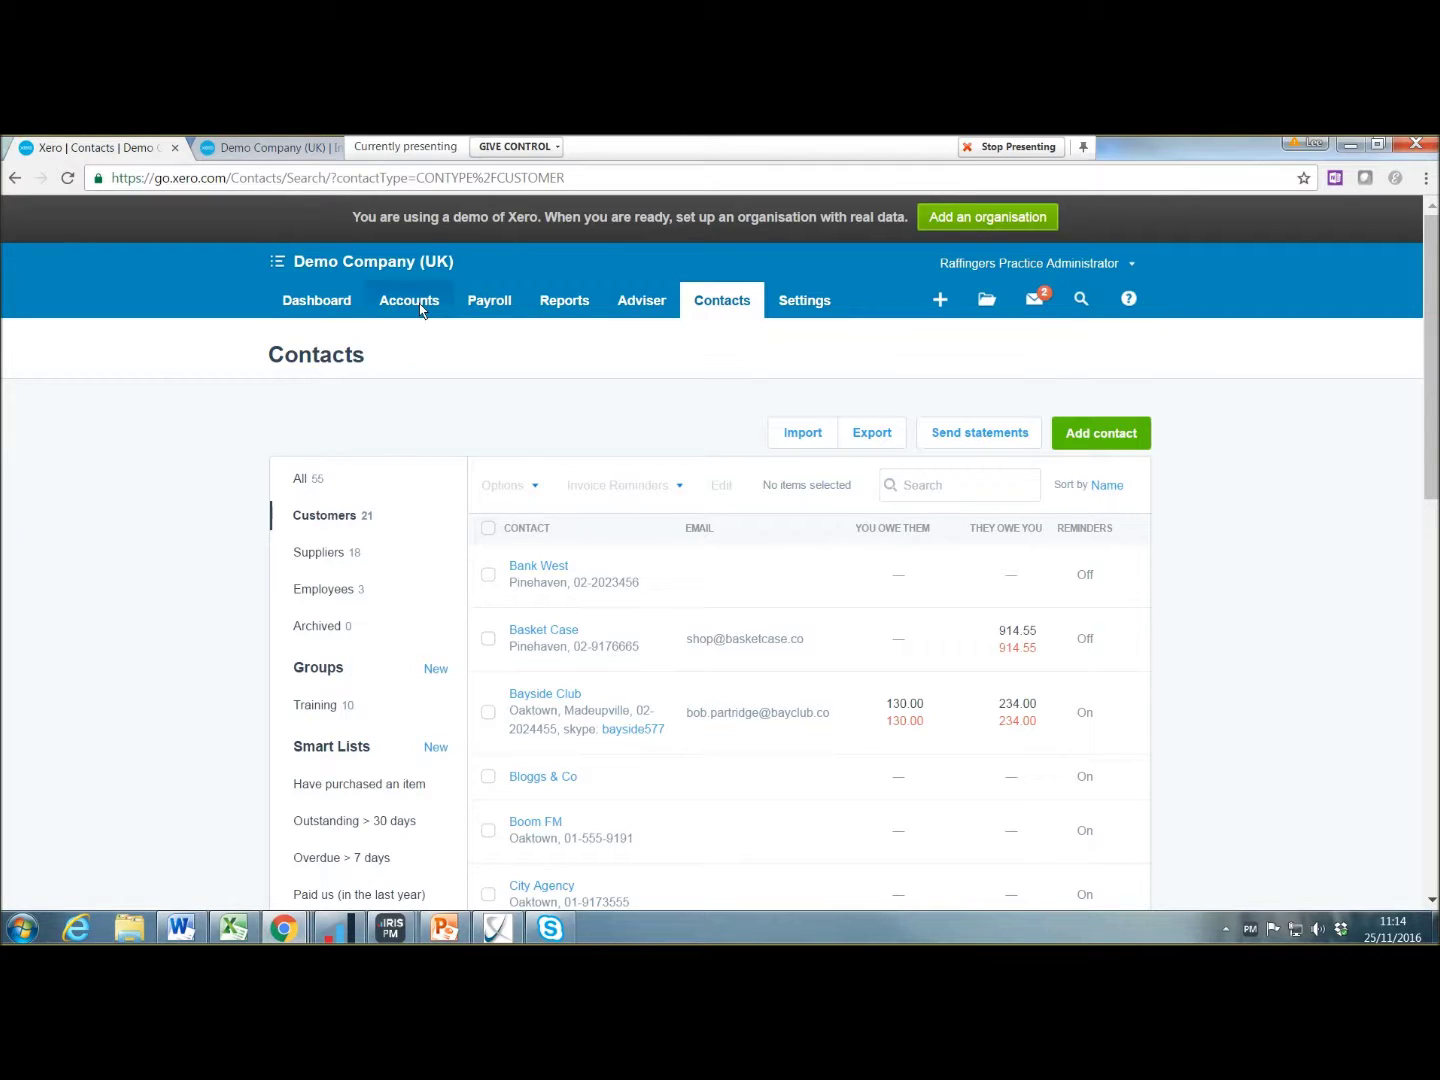
# Step: Go to Purchases and list the bills awaiting payment
pyautogui.click(419, 303)
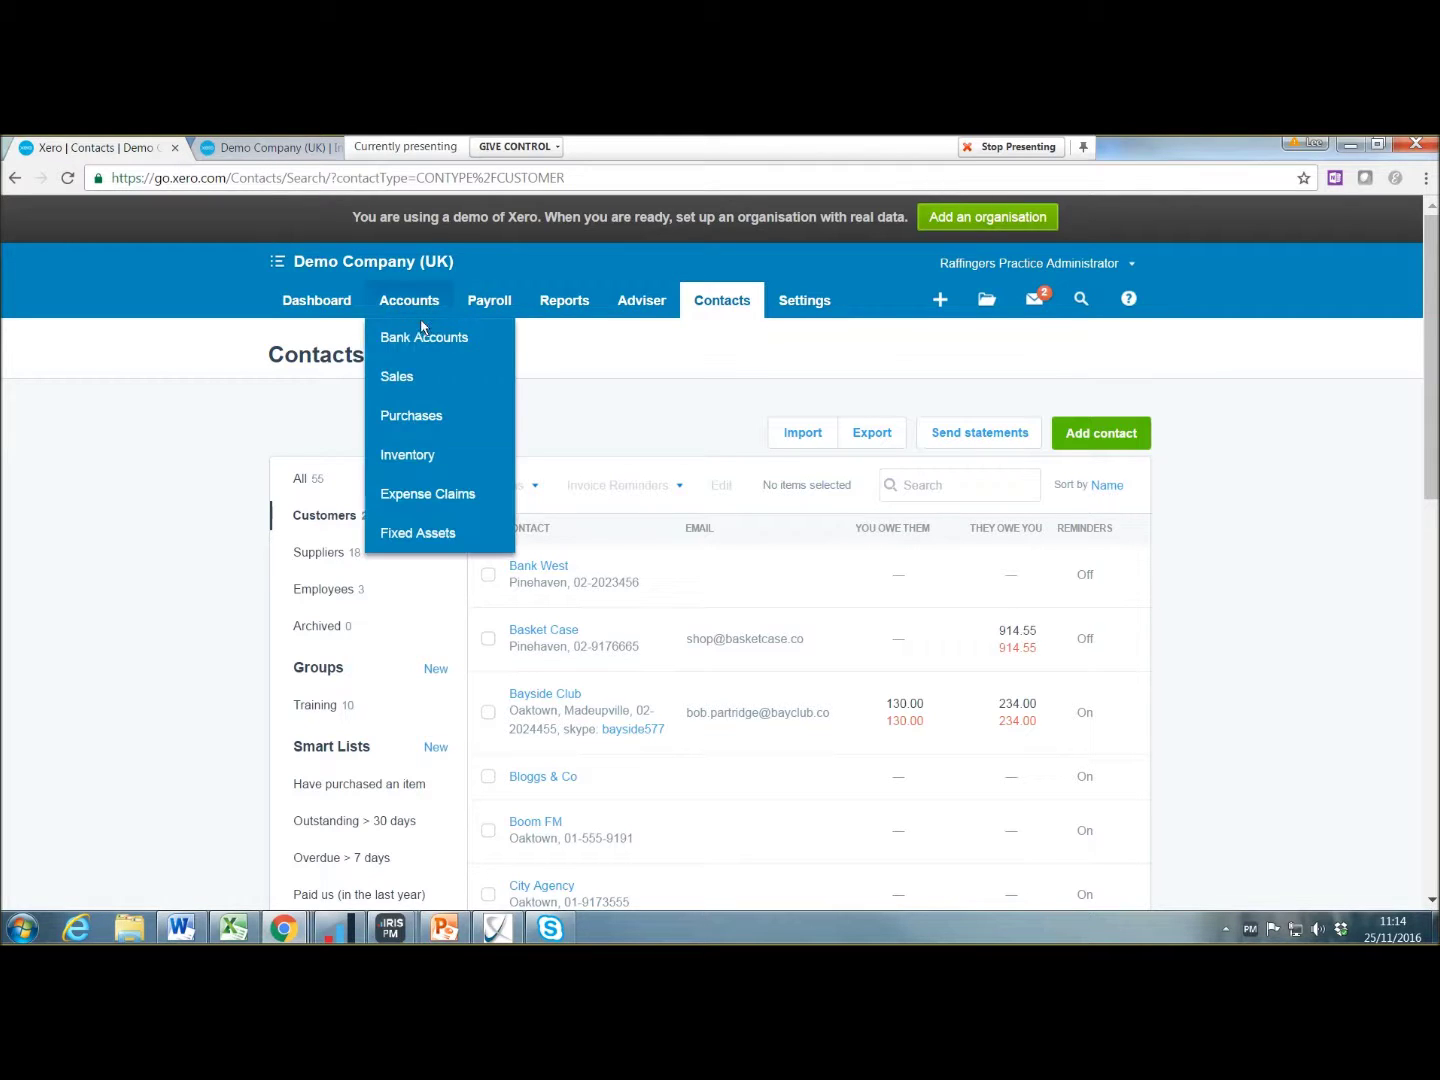
pyautogui.click(419, 419)
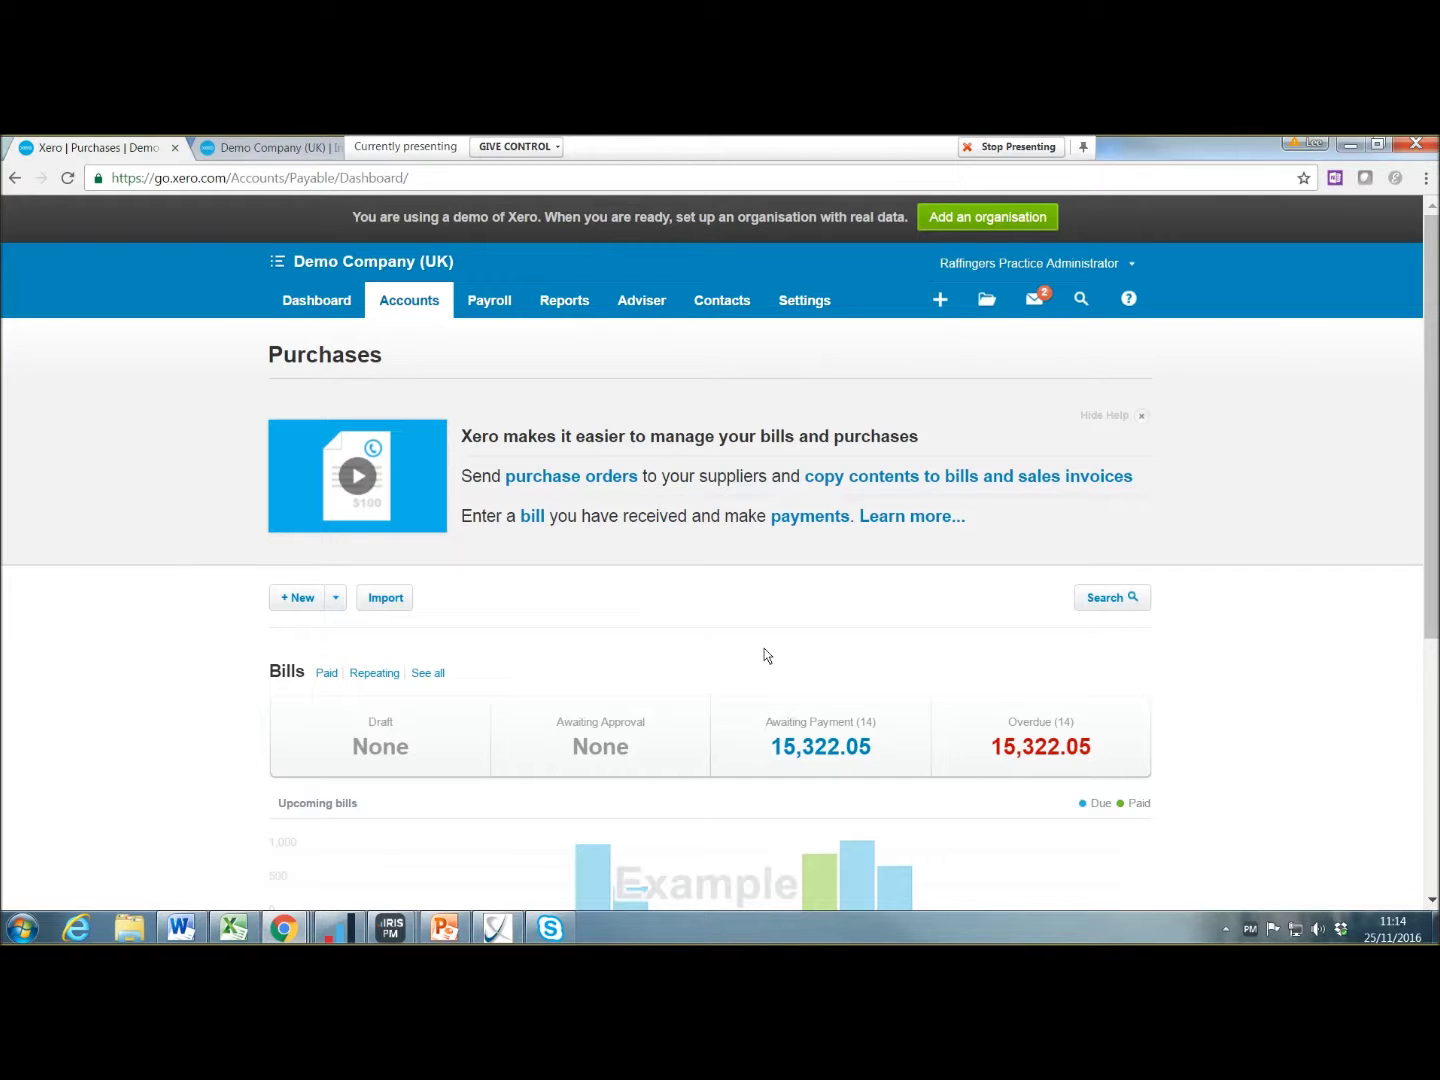
pyautogui.scroll(-2, 767, 654)
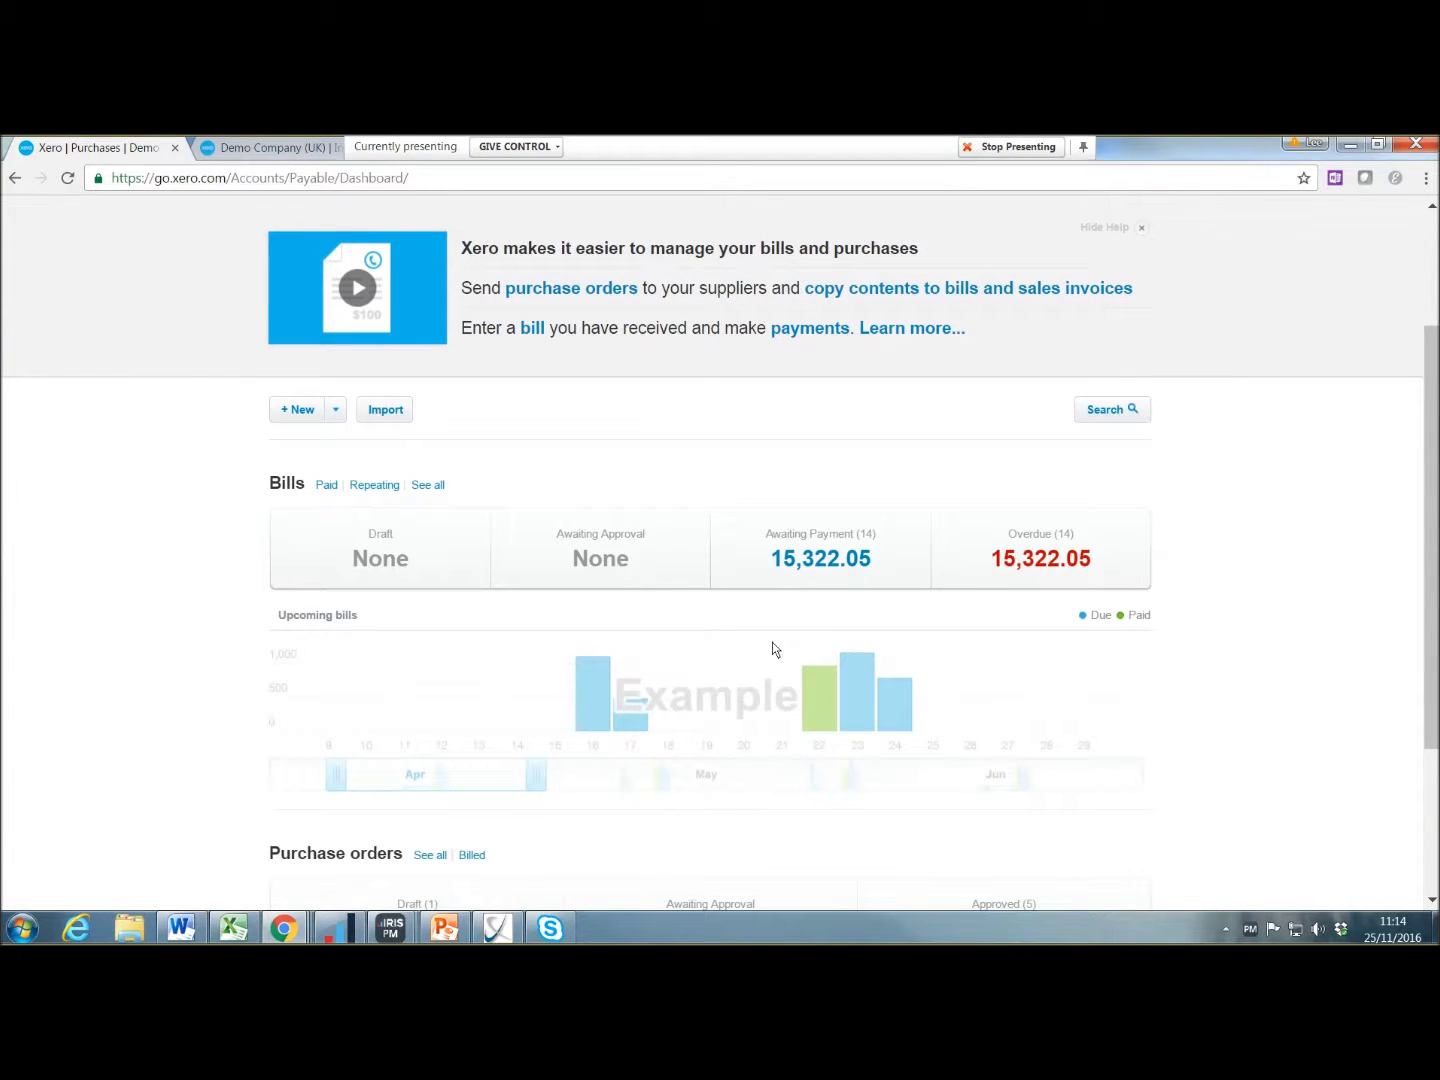
pyautogui.click(816, 563)
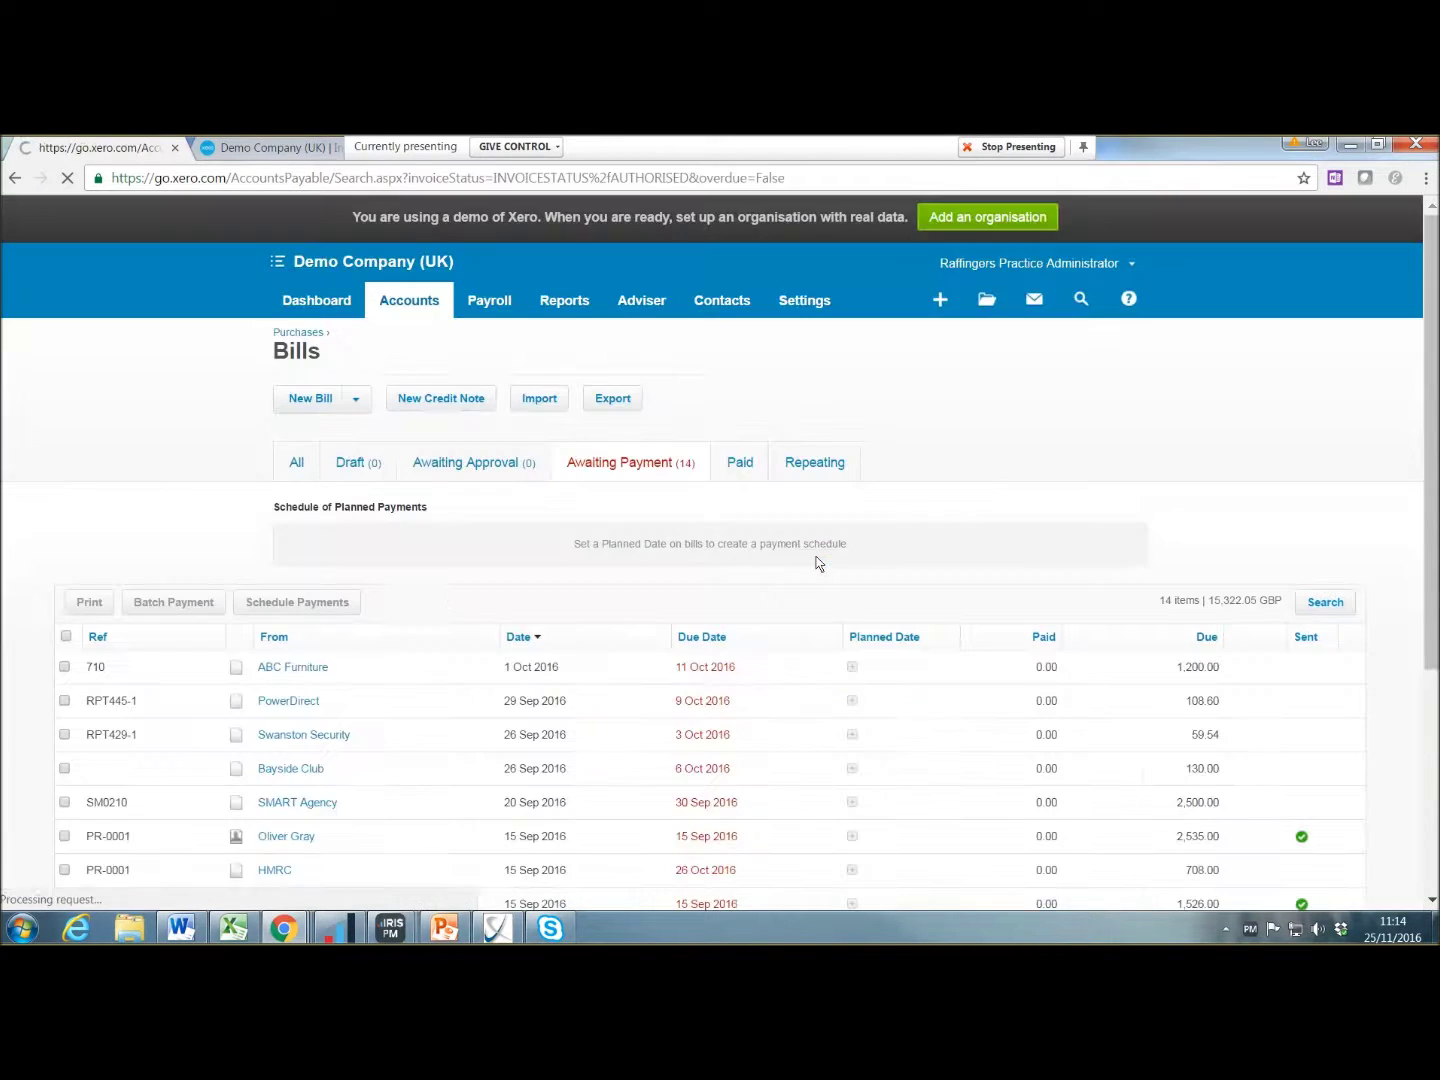
pyautogui.scroll(-2, 405, 516)
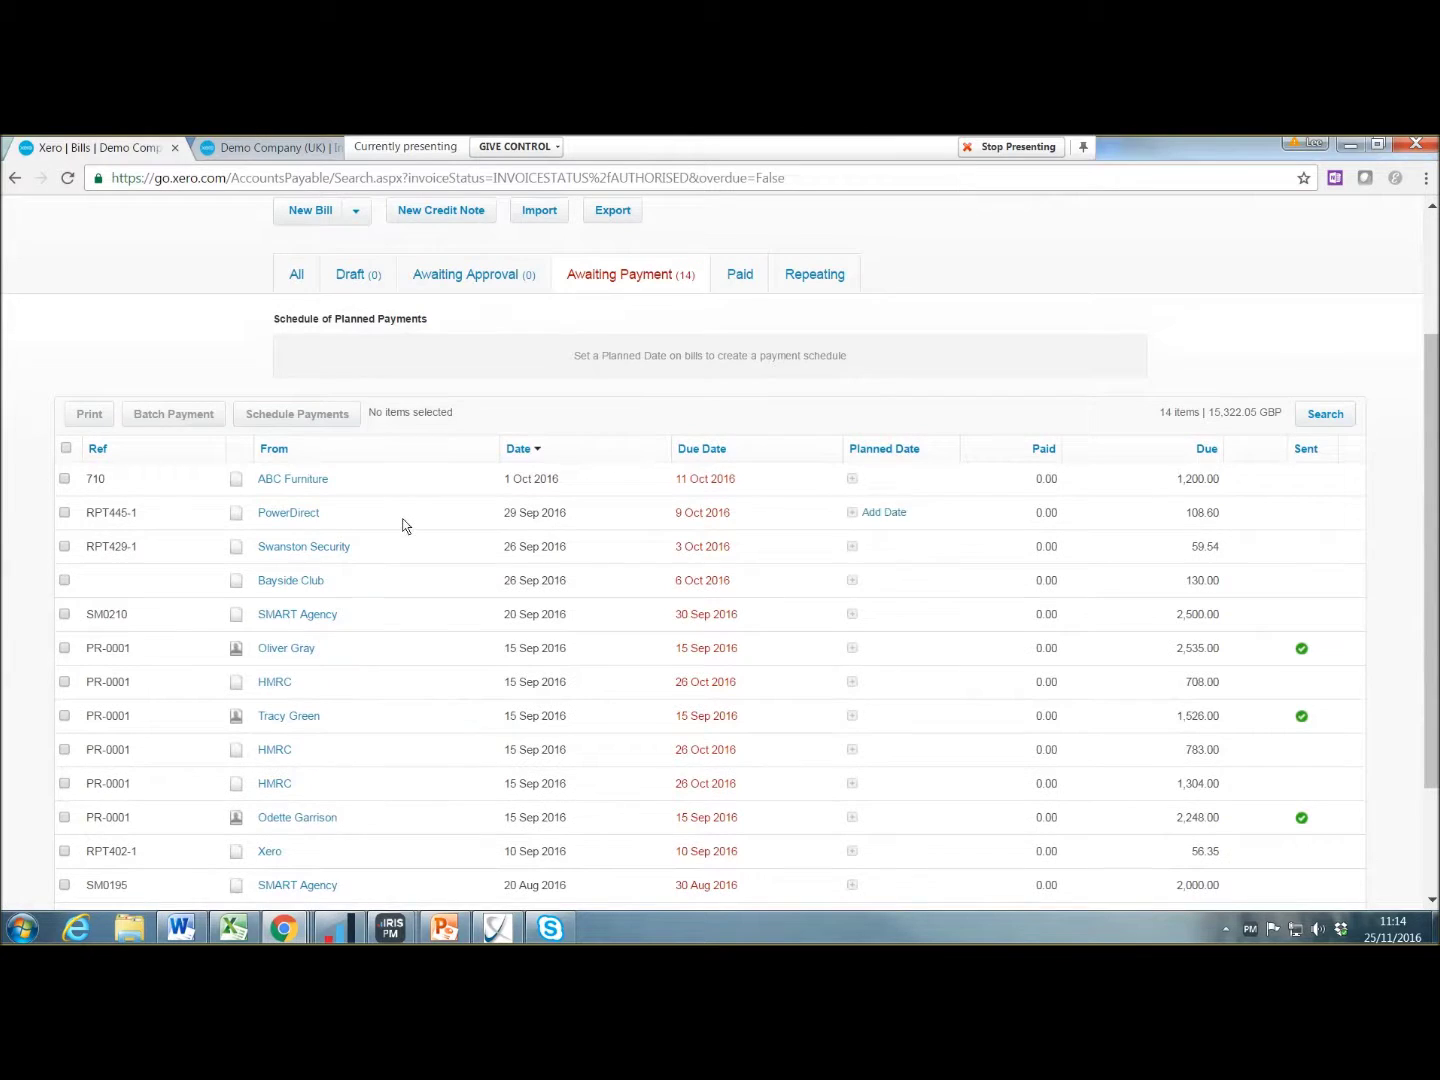
# Step: Select all 14 awaiting bills, totalling 15,322.05, and start a batch payment for them
pyautogui.click(65, 479)
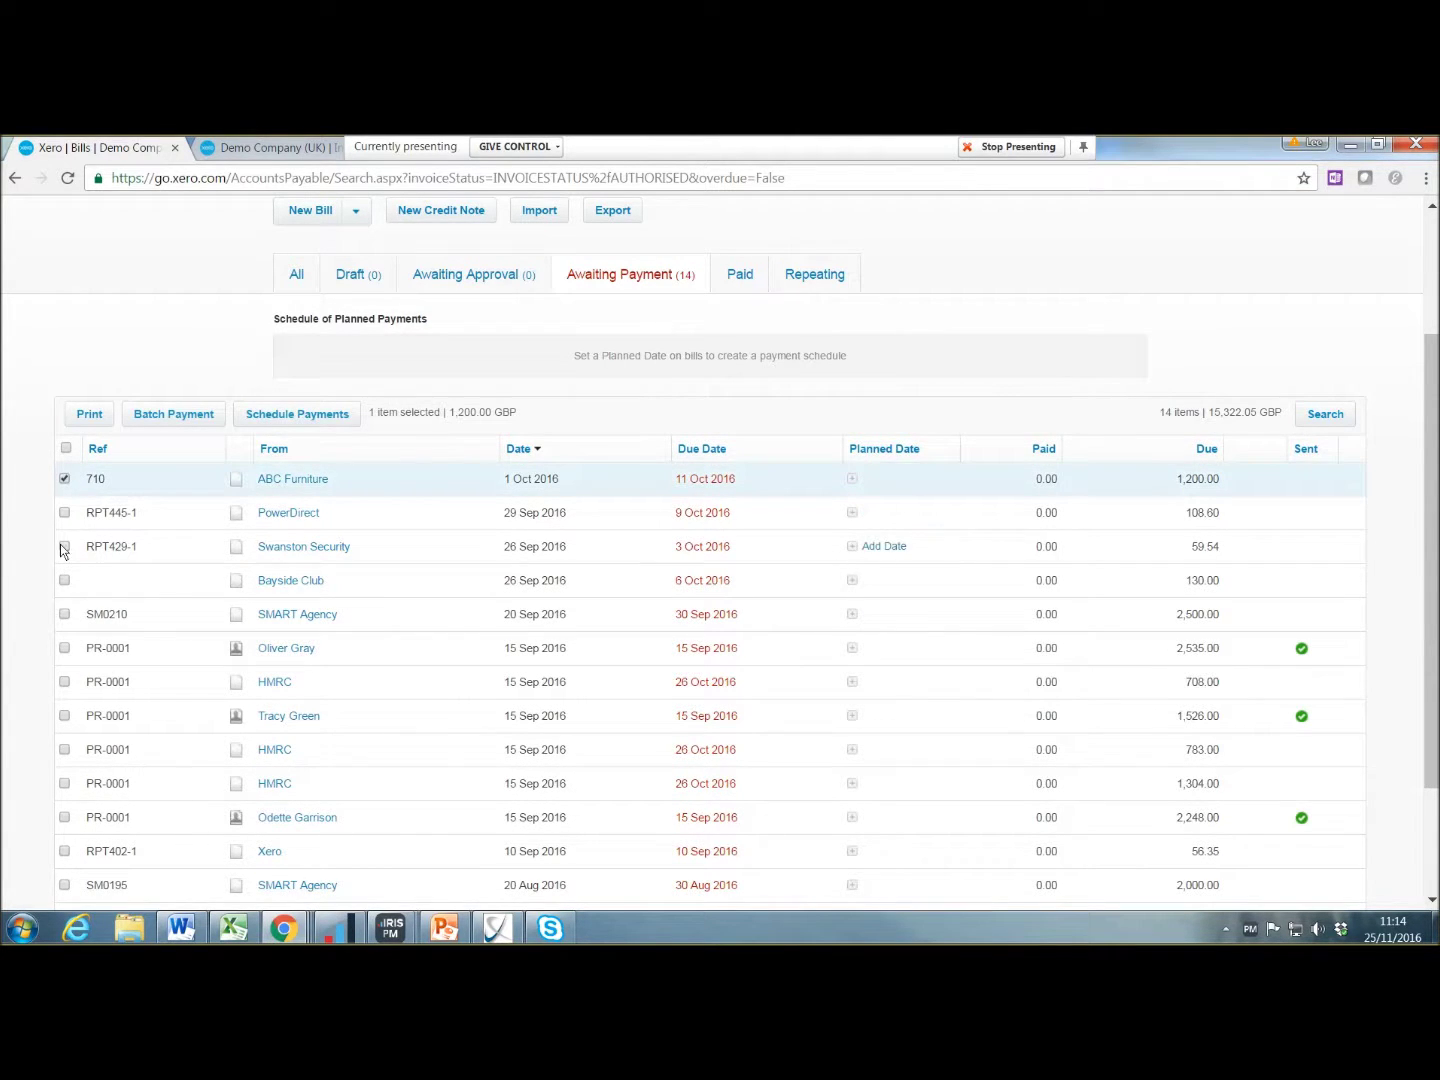
pyautogui.click(65, 546)
pyautogui.click(64, 581)
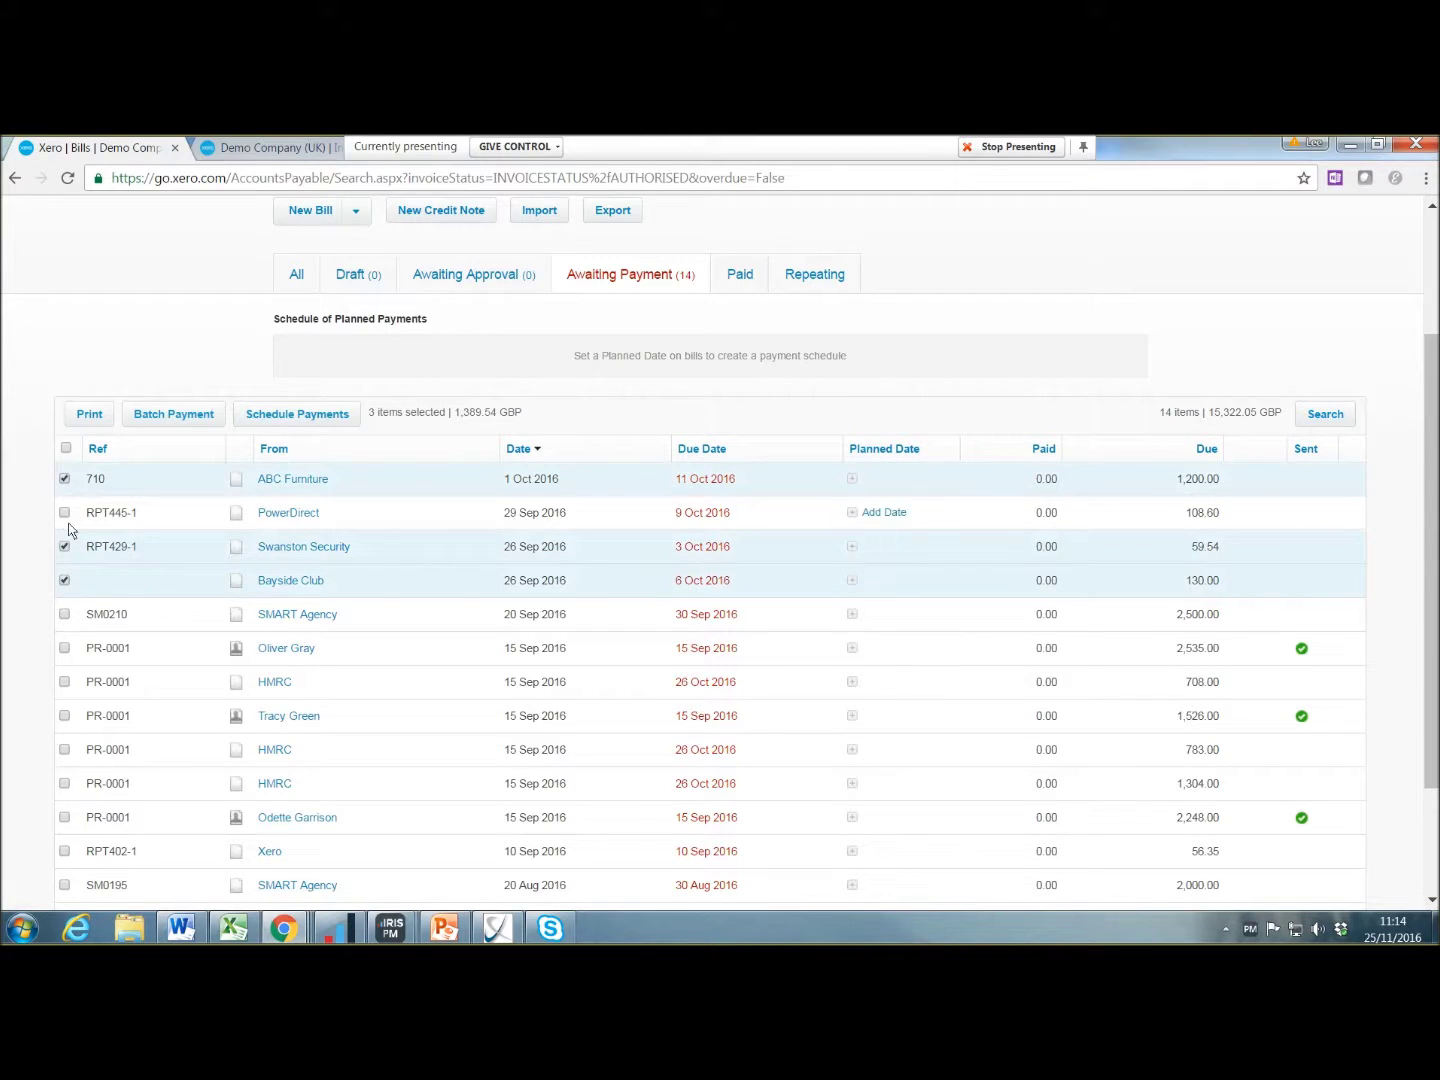
pyautogui.click(65, 514)
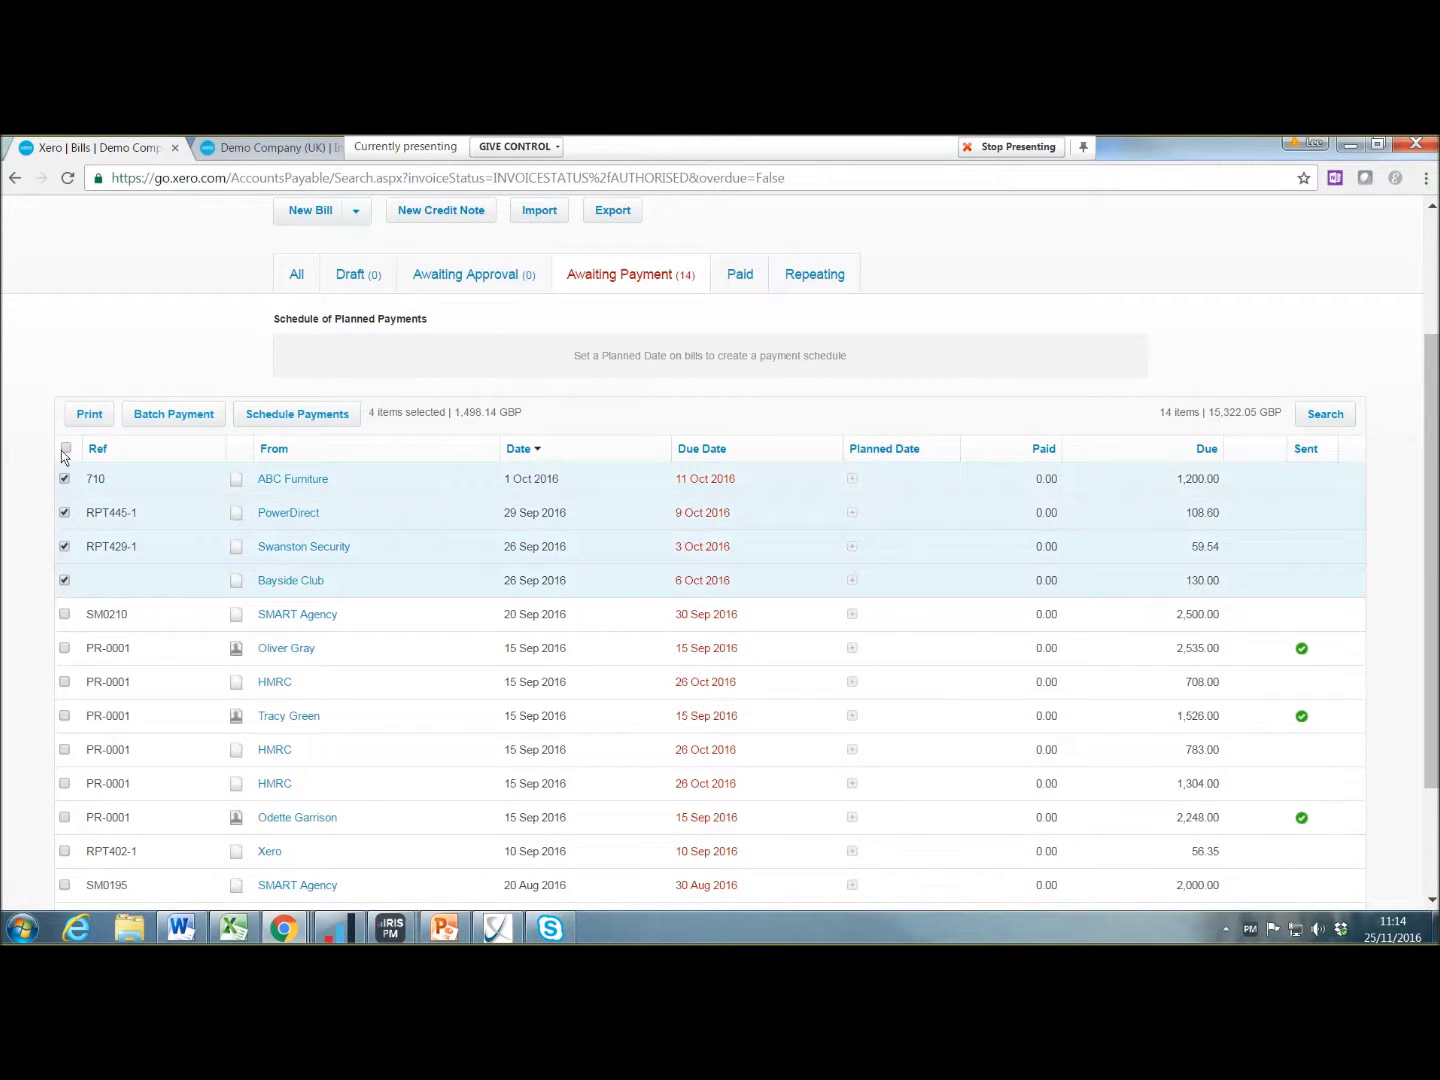
pyautogui.click(66, 447)
pyautogui.scroll(-2, 157, 592)
pyautogui.scroll(4, 158, 594)
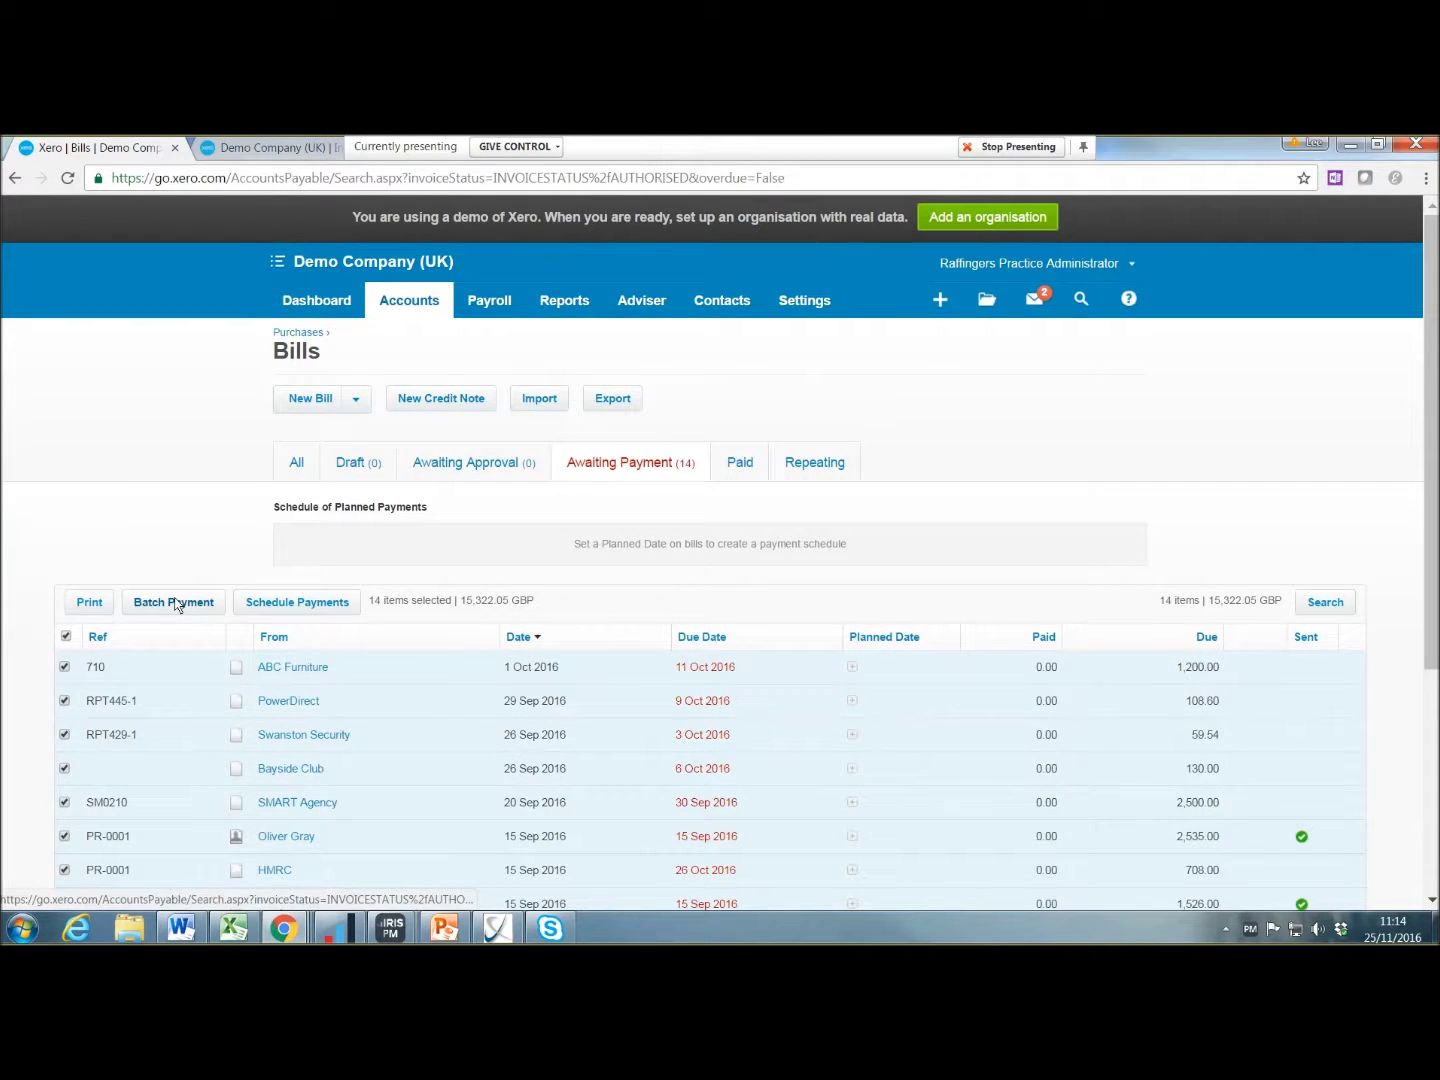
pyautogui.click(175, 603)
pyautogui.click(804, 590)
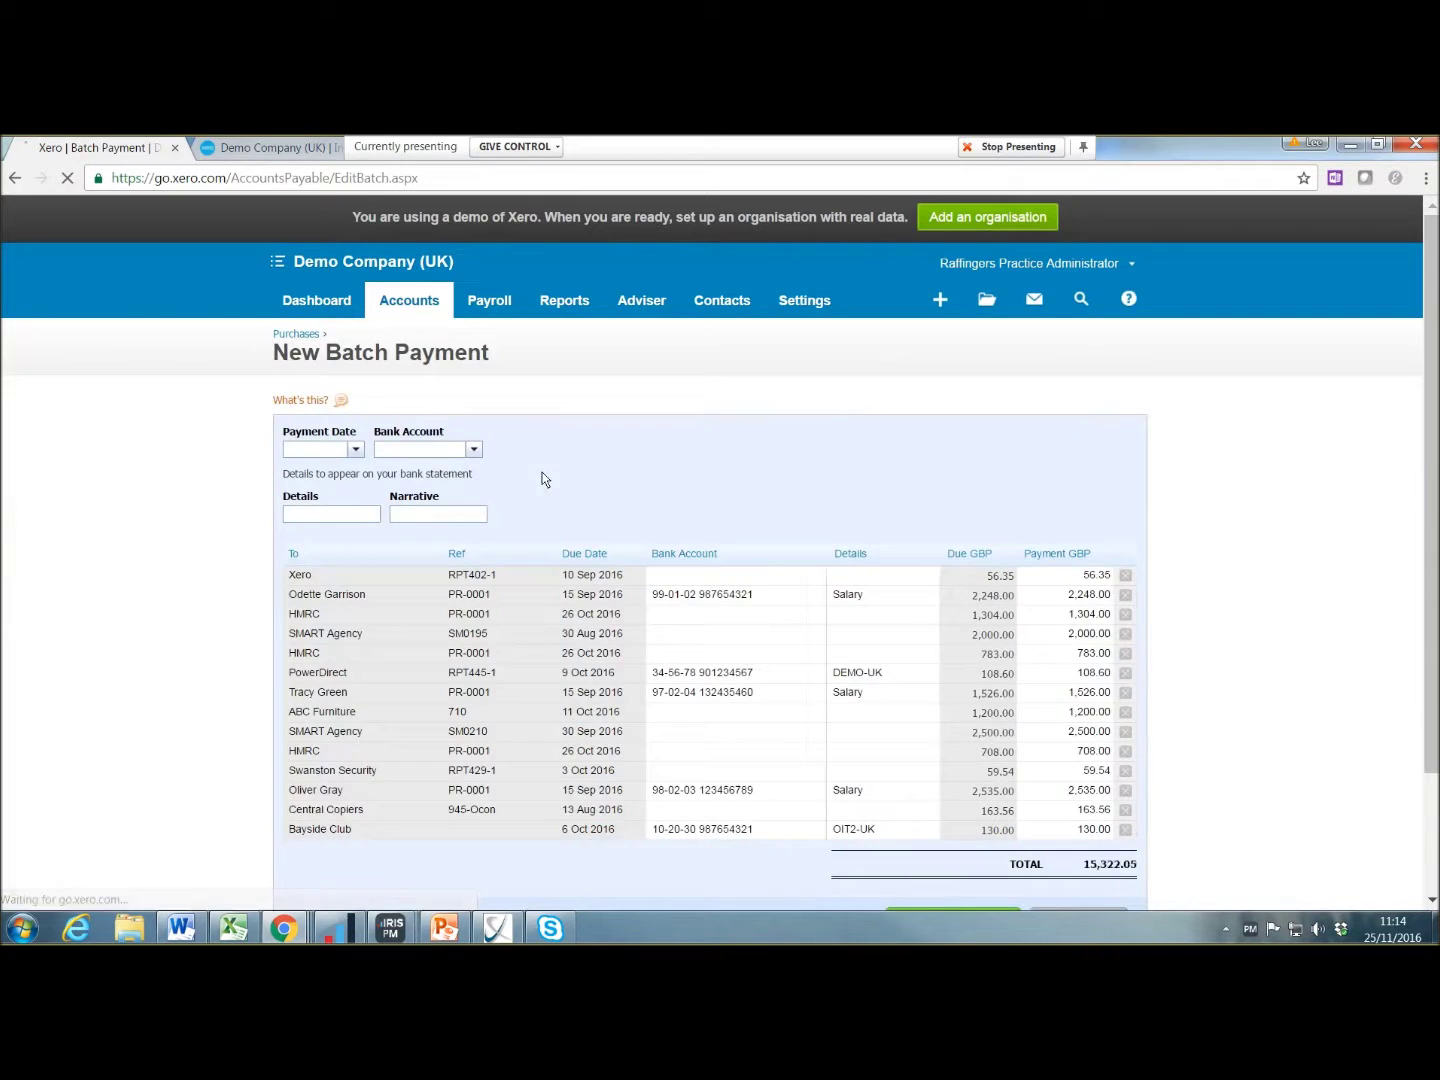
# Step: Set the batch payment date to today, 25 Nov 2016, with the Tab shortcut
pyautogui.click(315, 453)
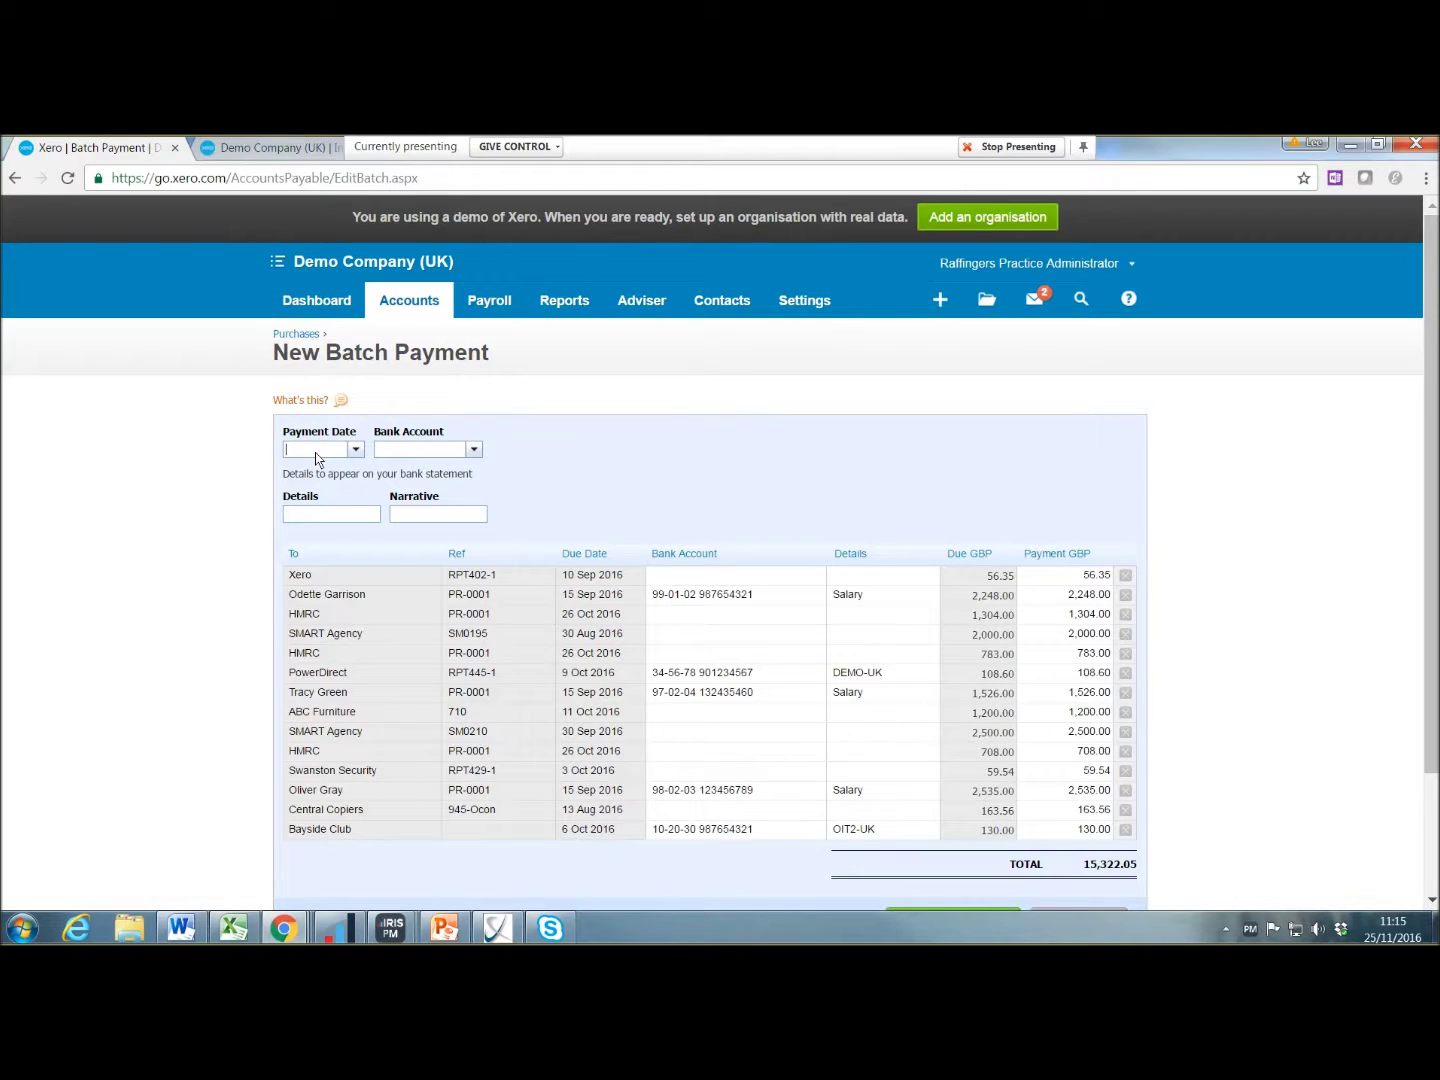
pyautogui.write('t')
pyautogui.press('Tab')
# Step: Remove the stray character from the bank account field and bring in the Date entry shortcuts help page
pyautogui.write('t')
pyautogui.press('BackSpace')
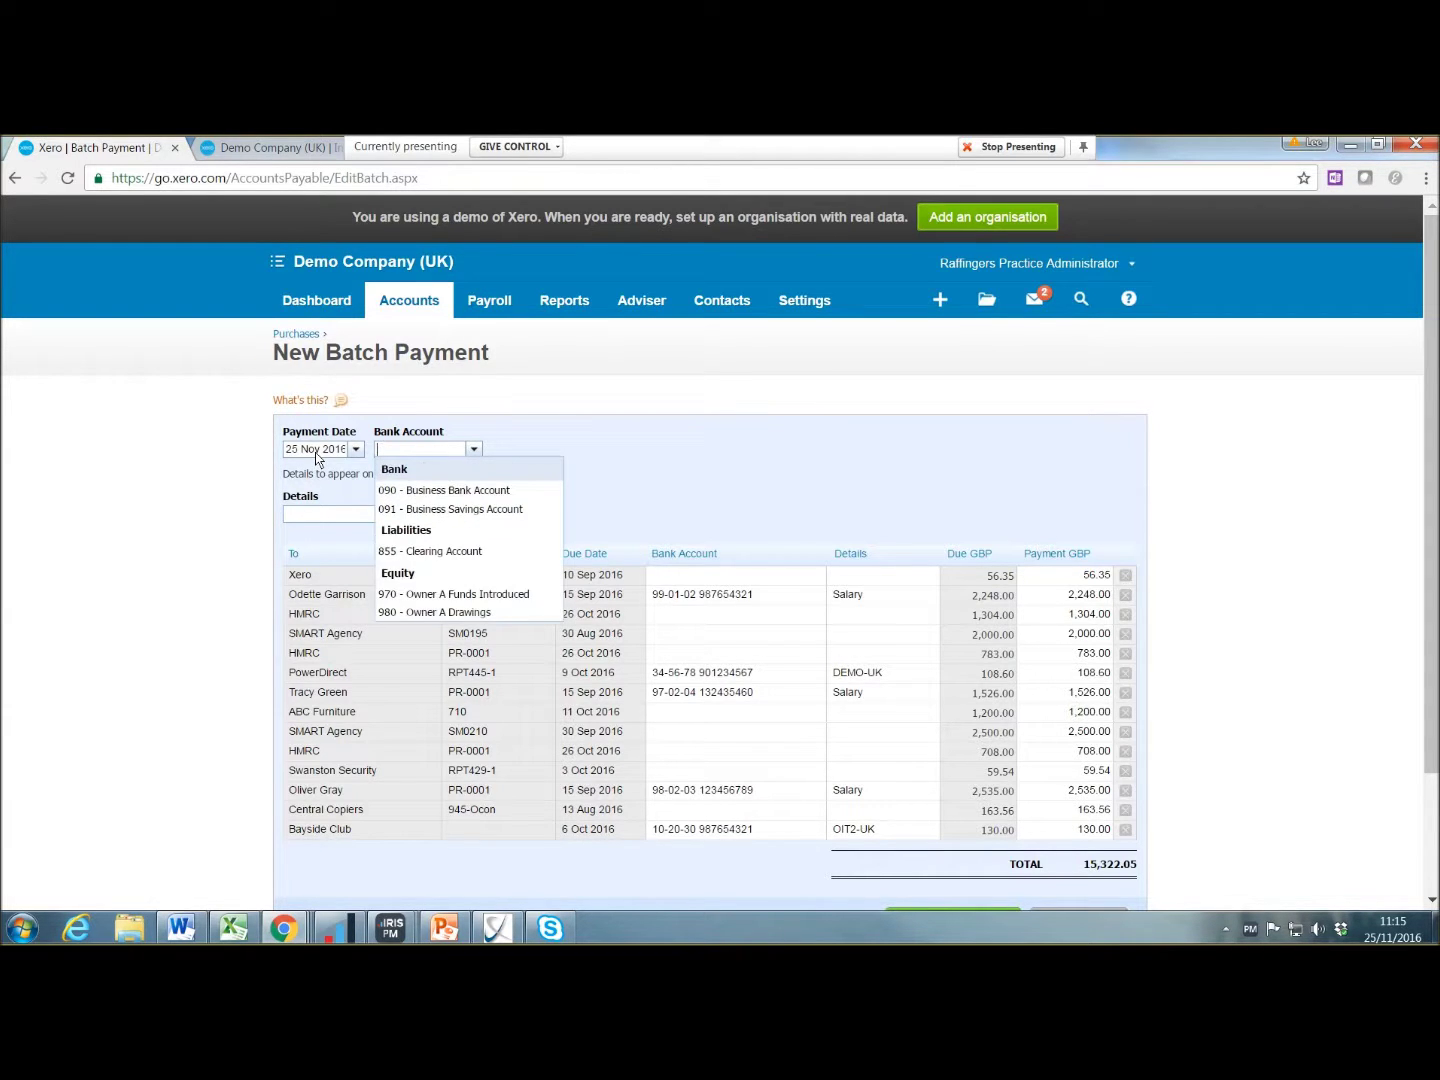
pyautogui.click(316, 456)
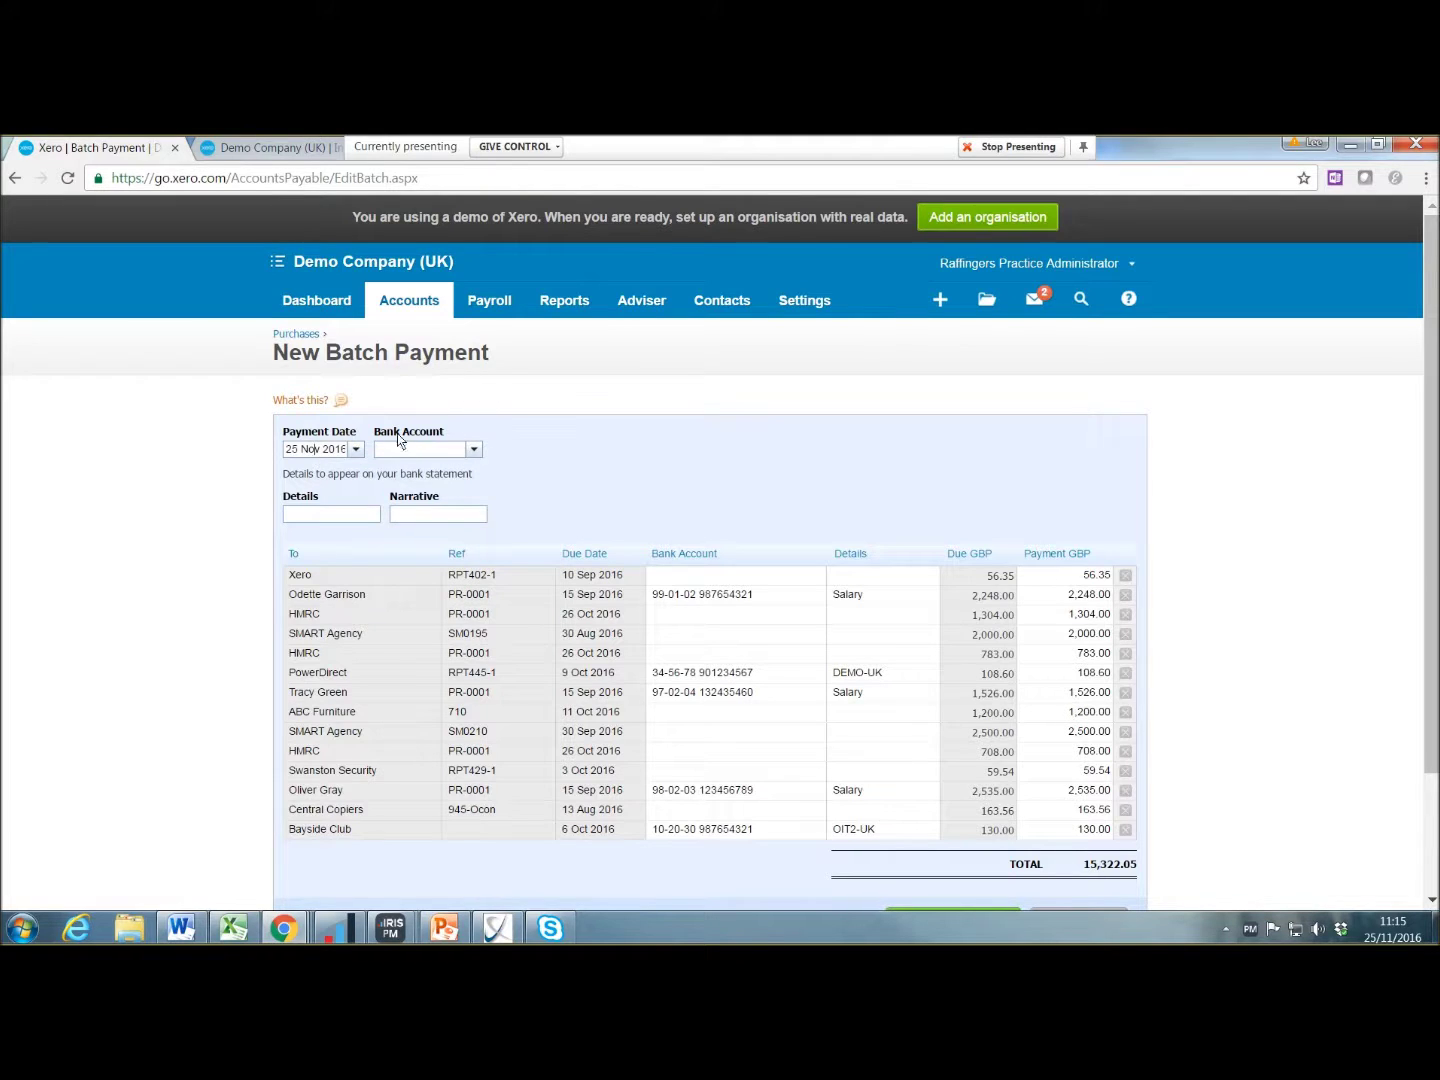
pyautogui.moveTo(1439, 195); pyautogui.dragTo(80, 147)
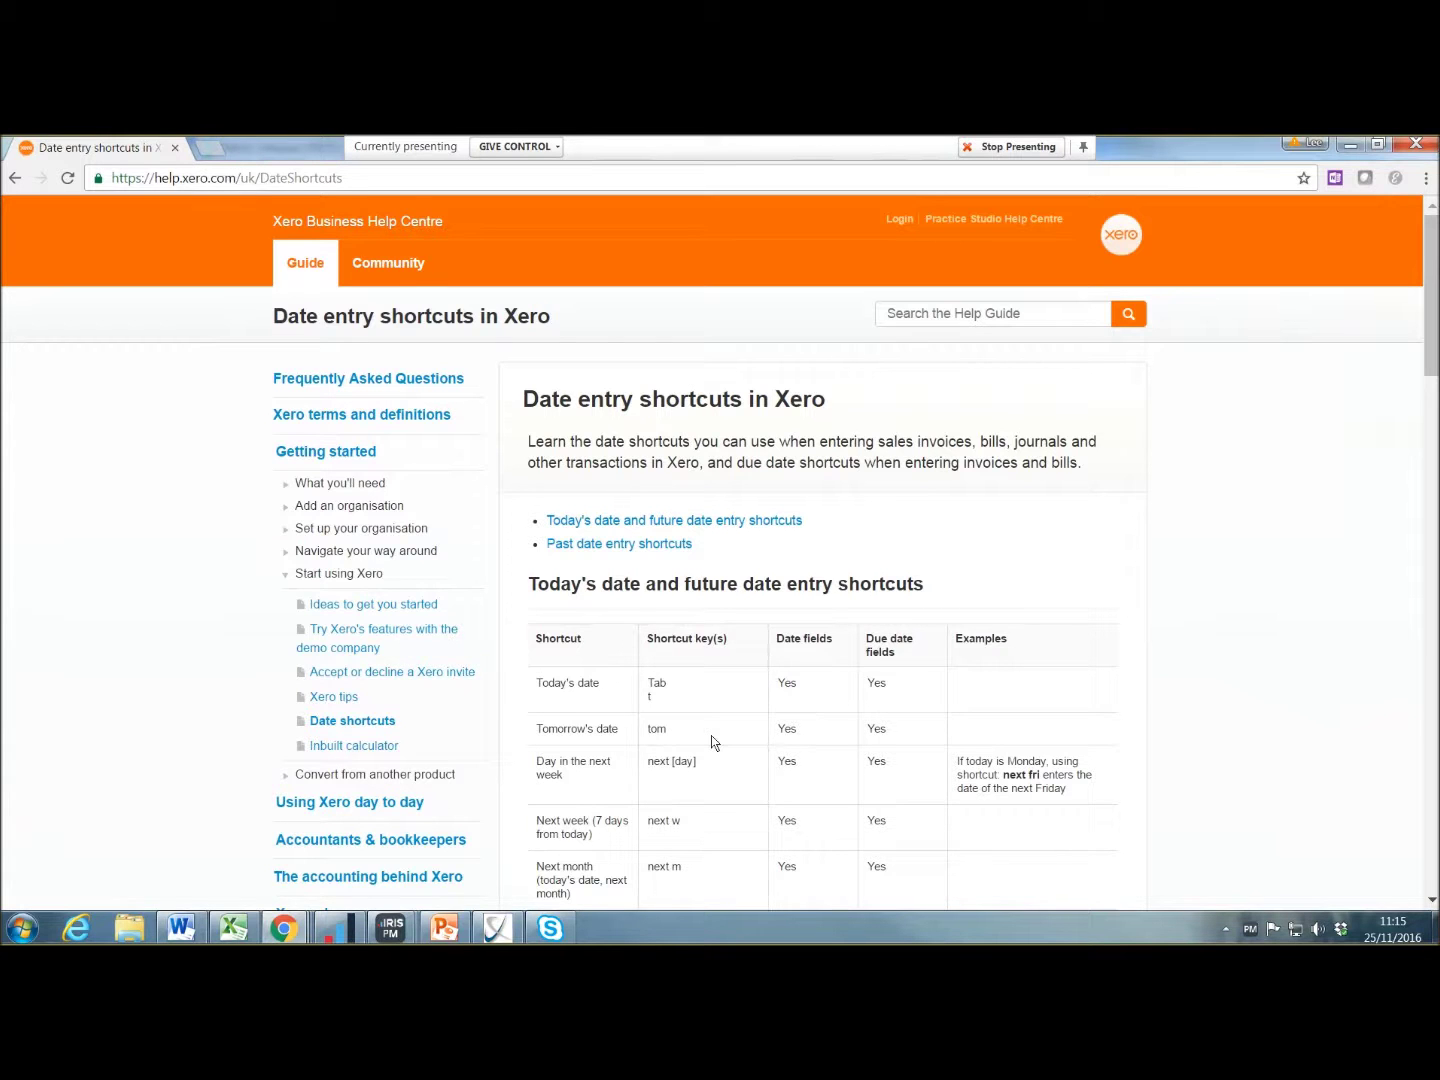
# Step: Read the date entry shortcuts table, then set the help page aside to reveal the Batch Payment page
pyautogui.scroll(-6, 713, 741)
pyautogui.scroll(-2, 713, 748)
pyautogui.scroll(8, 713, 748)
pyautogui.moveTo(135, 148); pyautogui.dragTo(1439, 180)
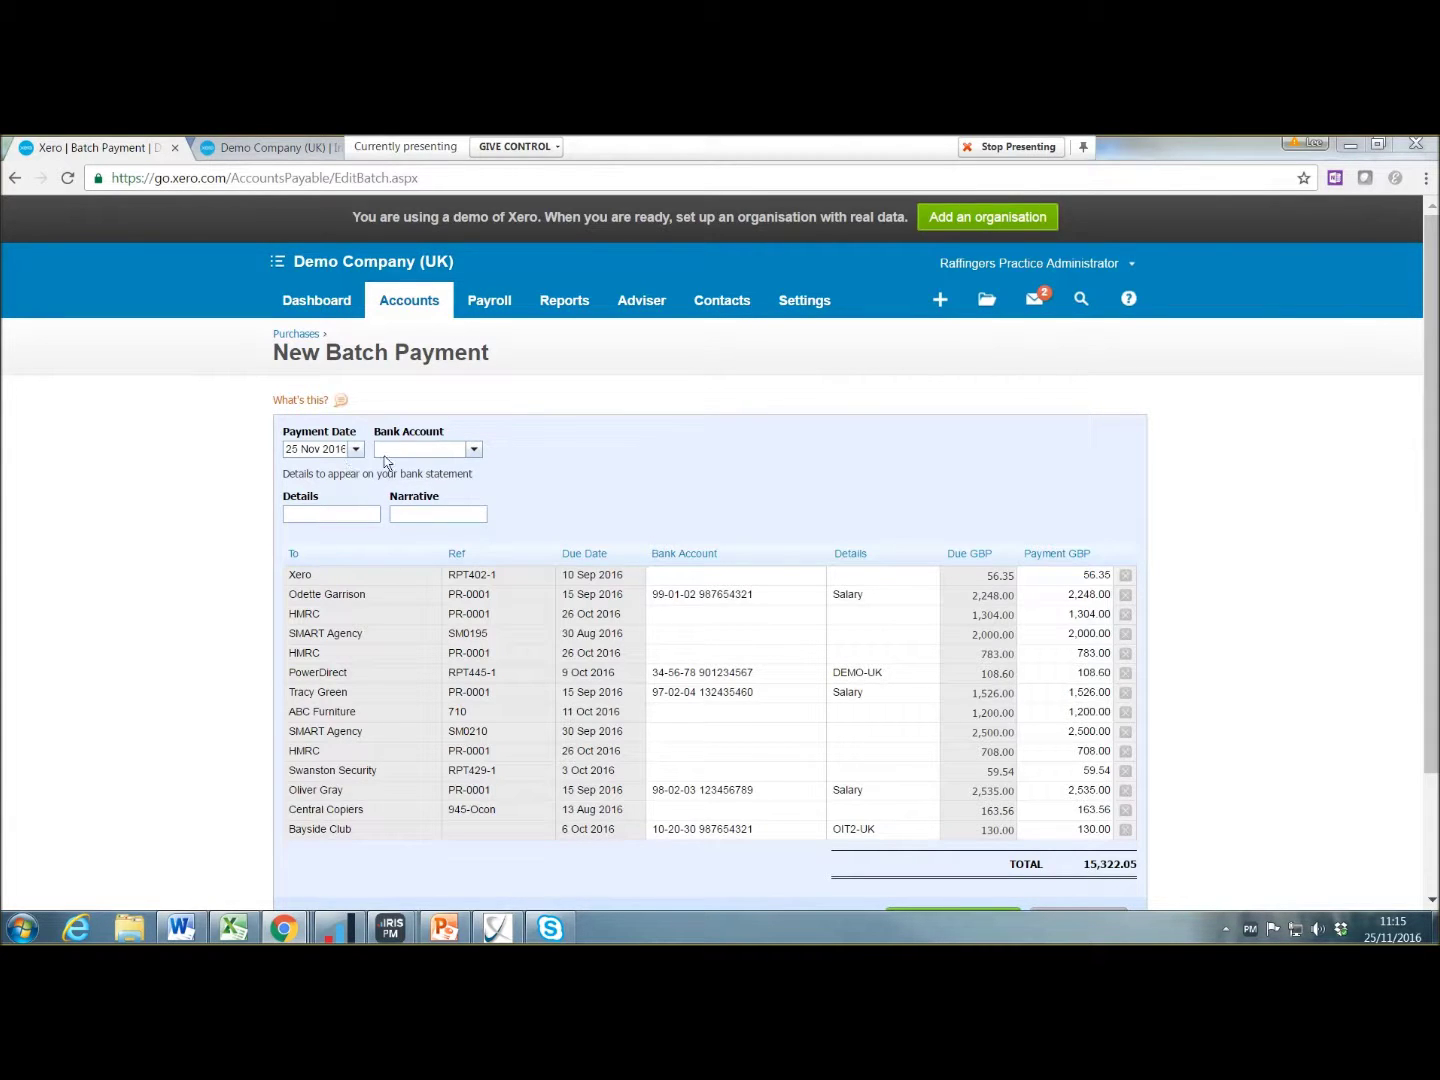
# Step: Replace the 25 Nov 2016 payment date with 'tom', making it 26 Nov 2016
pyautogui.moveTo(339, 437); pyautogui.dragTo(281, 445)
pyautogui.click(297, 450)
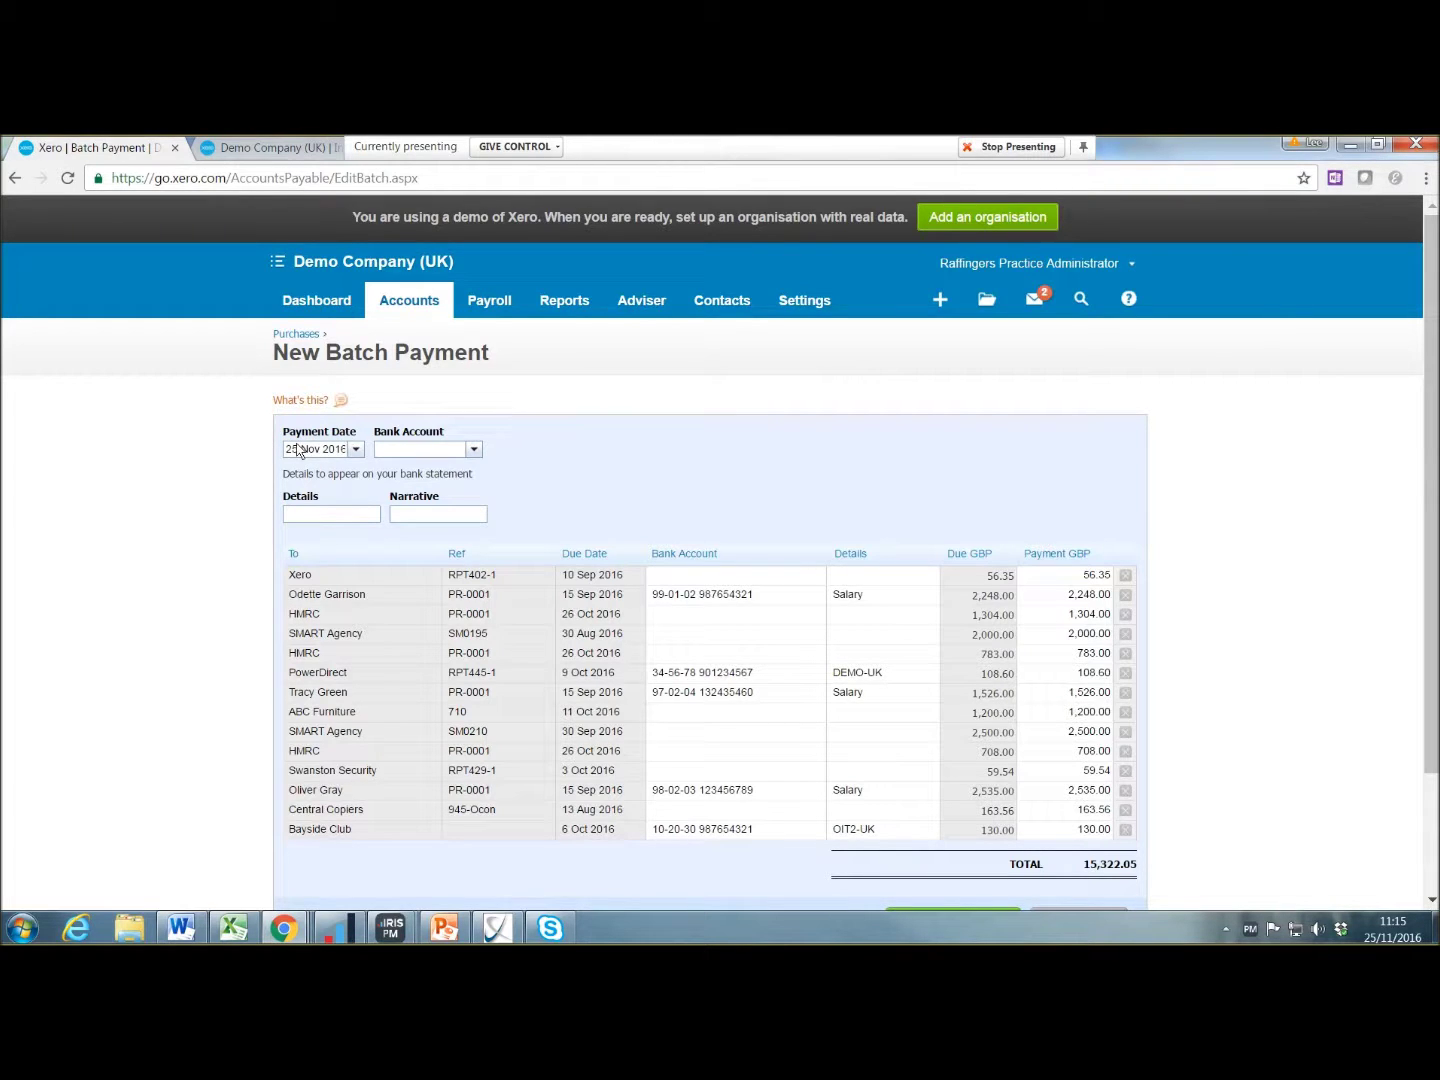
pyautogui.moveTo(334, 450); pyautogui.dragTo(267, 450)
pyautogui.press('BackSpace')
pyautogui.write('tom')
pyautogui.press('Tab')
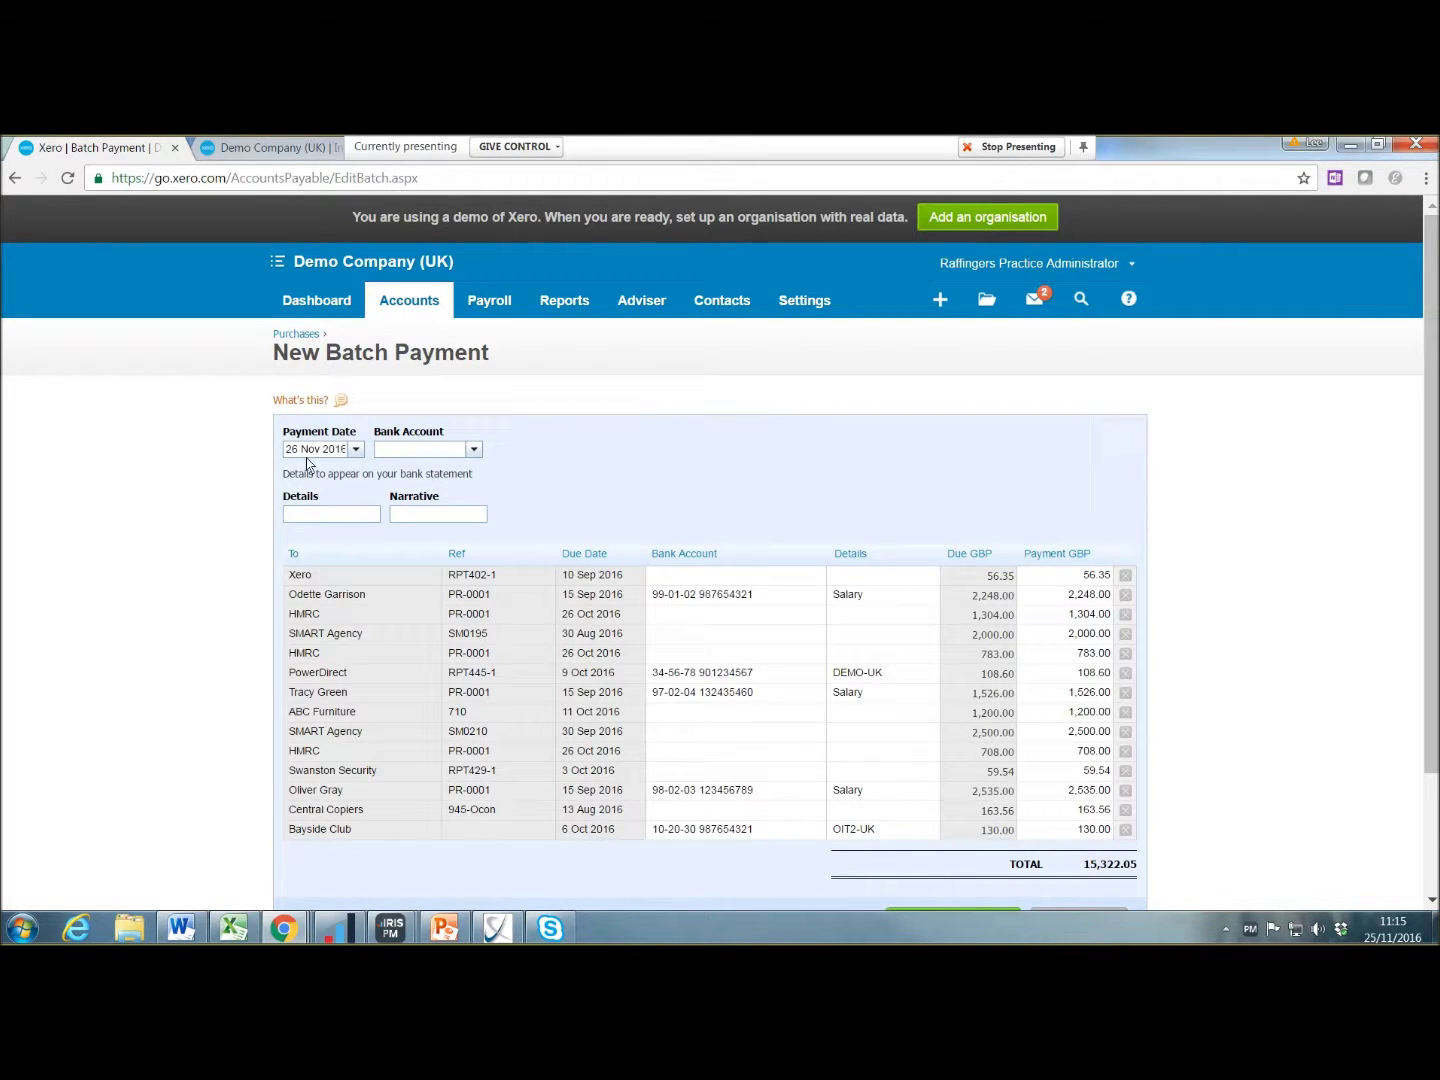
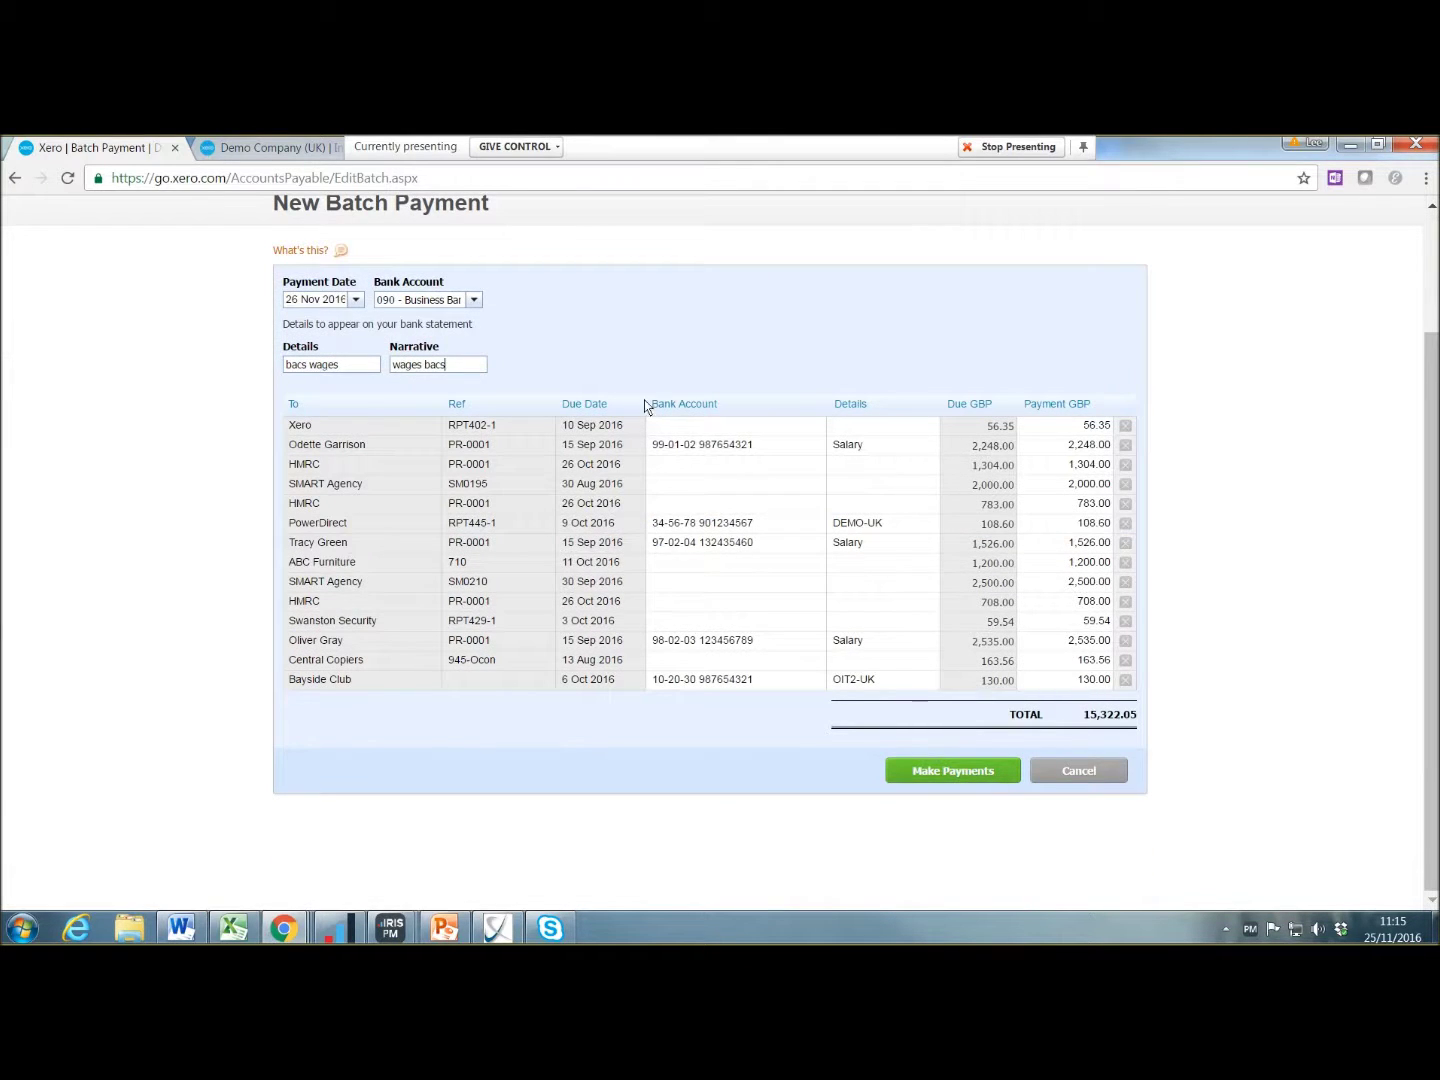
# Step: Enter the Xero payee's bank account number in the batch payment
pyautogui.click(735, 446)
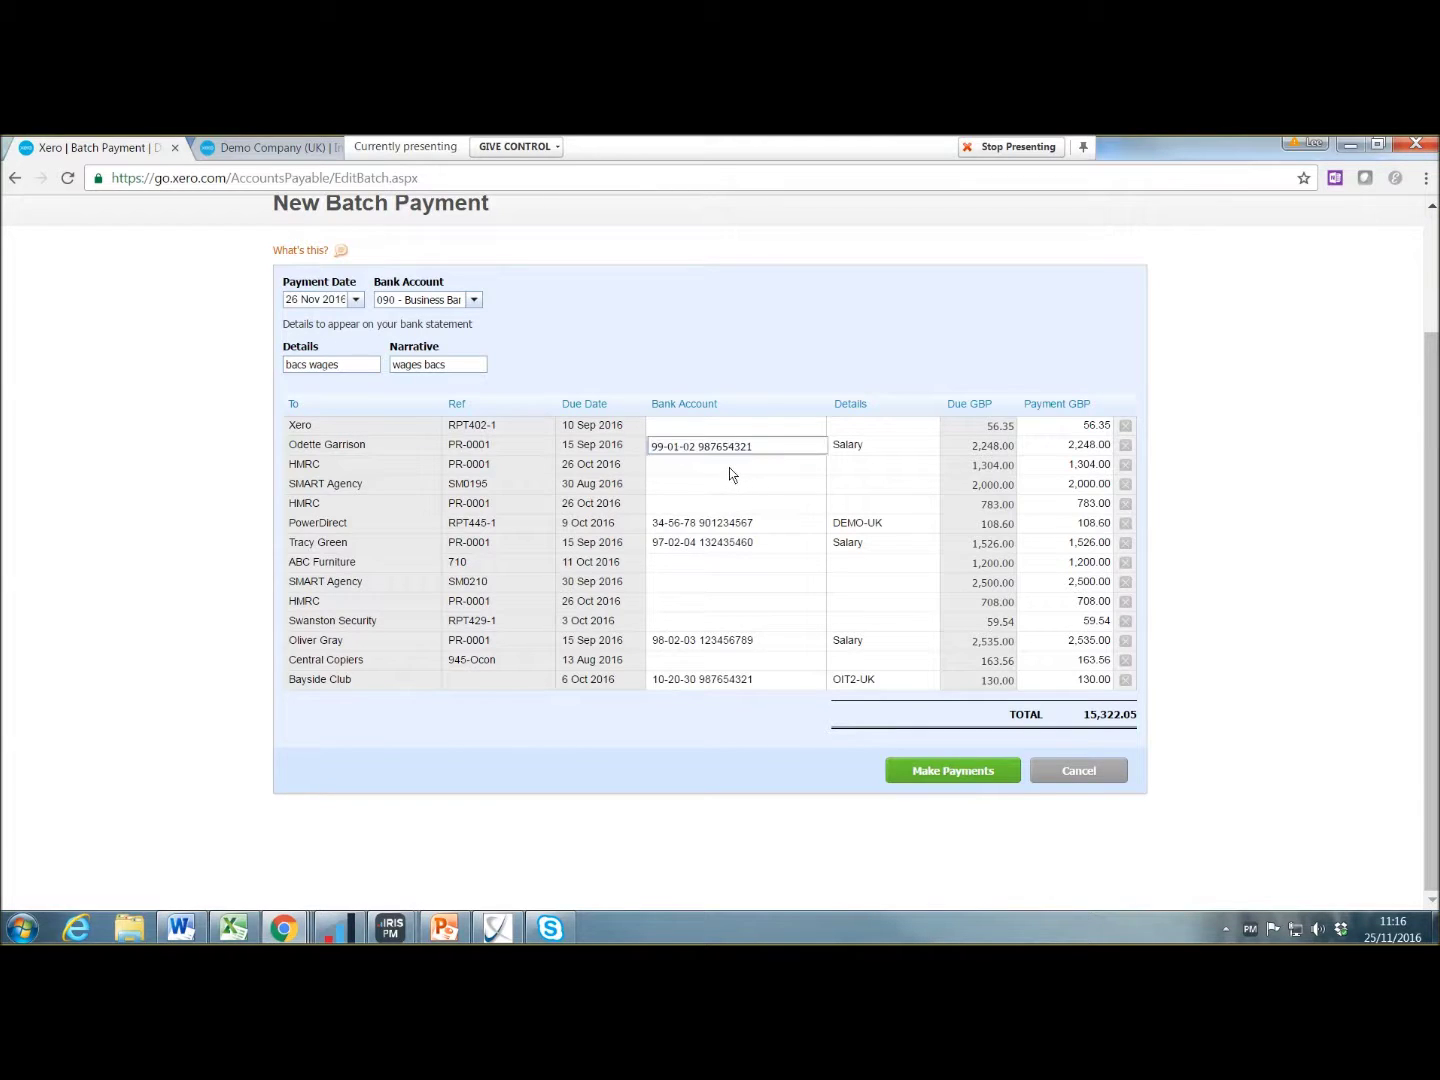
pyautogui.click(731, 466)
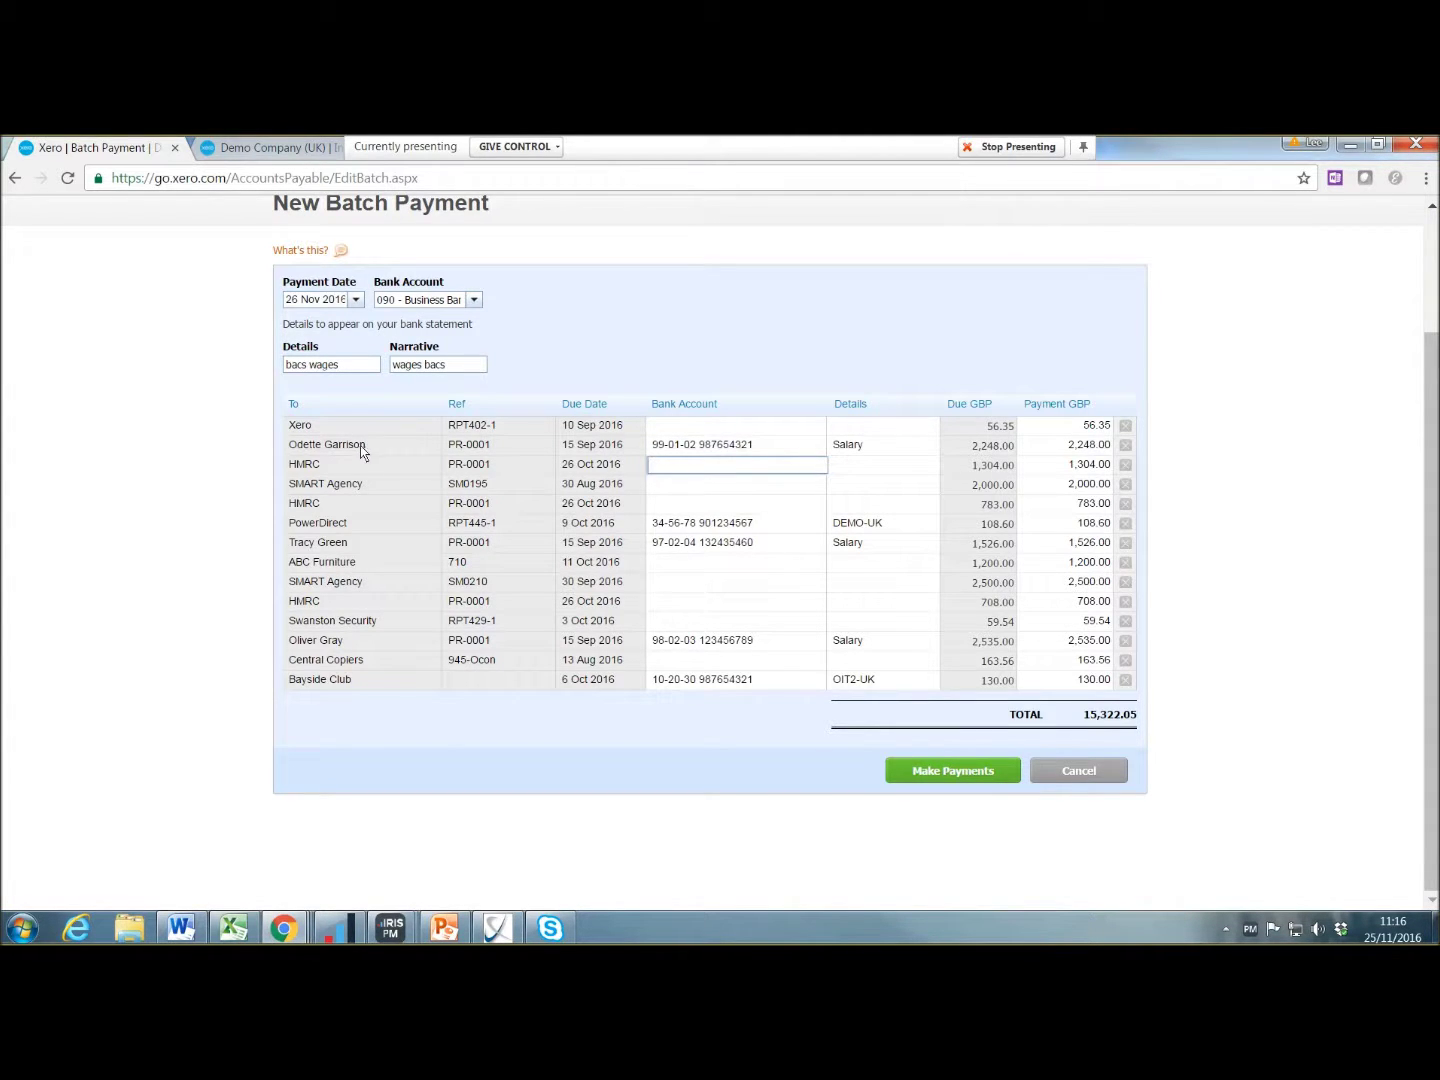
pyautogui.scroll(3, 362, 452)
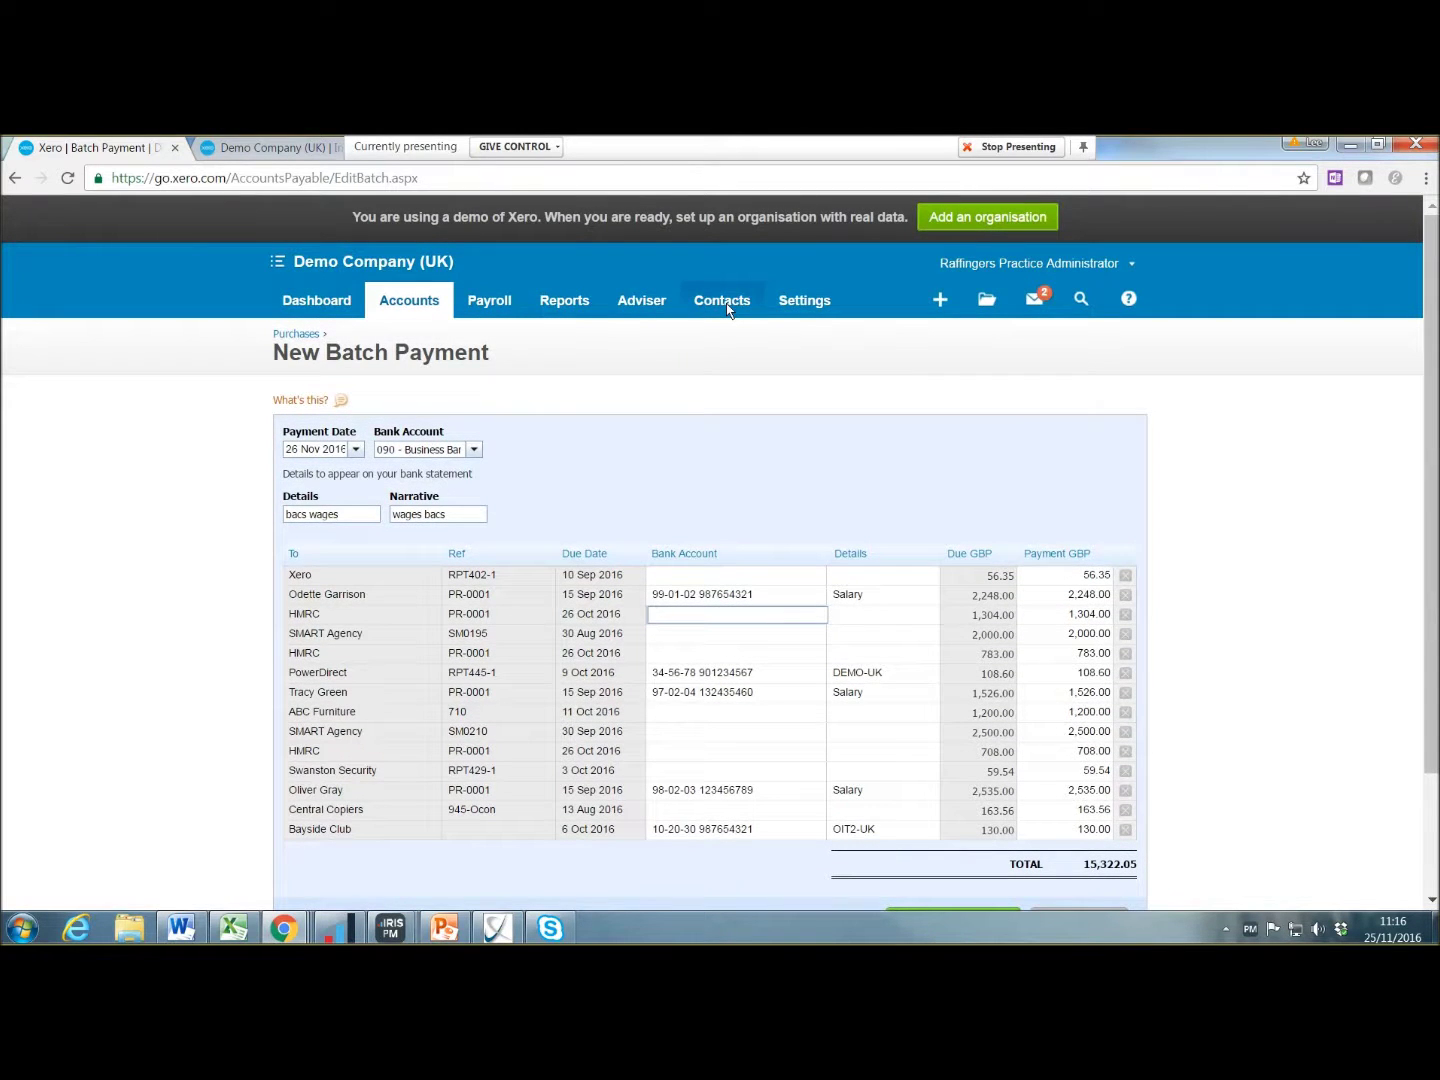
pyautogui.click(740, 584)
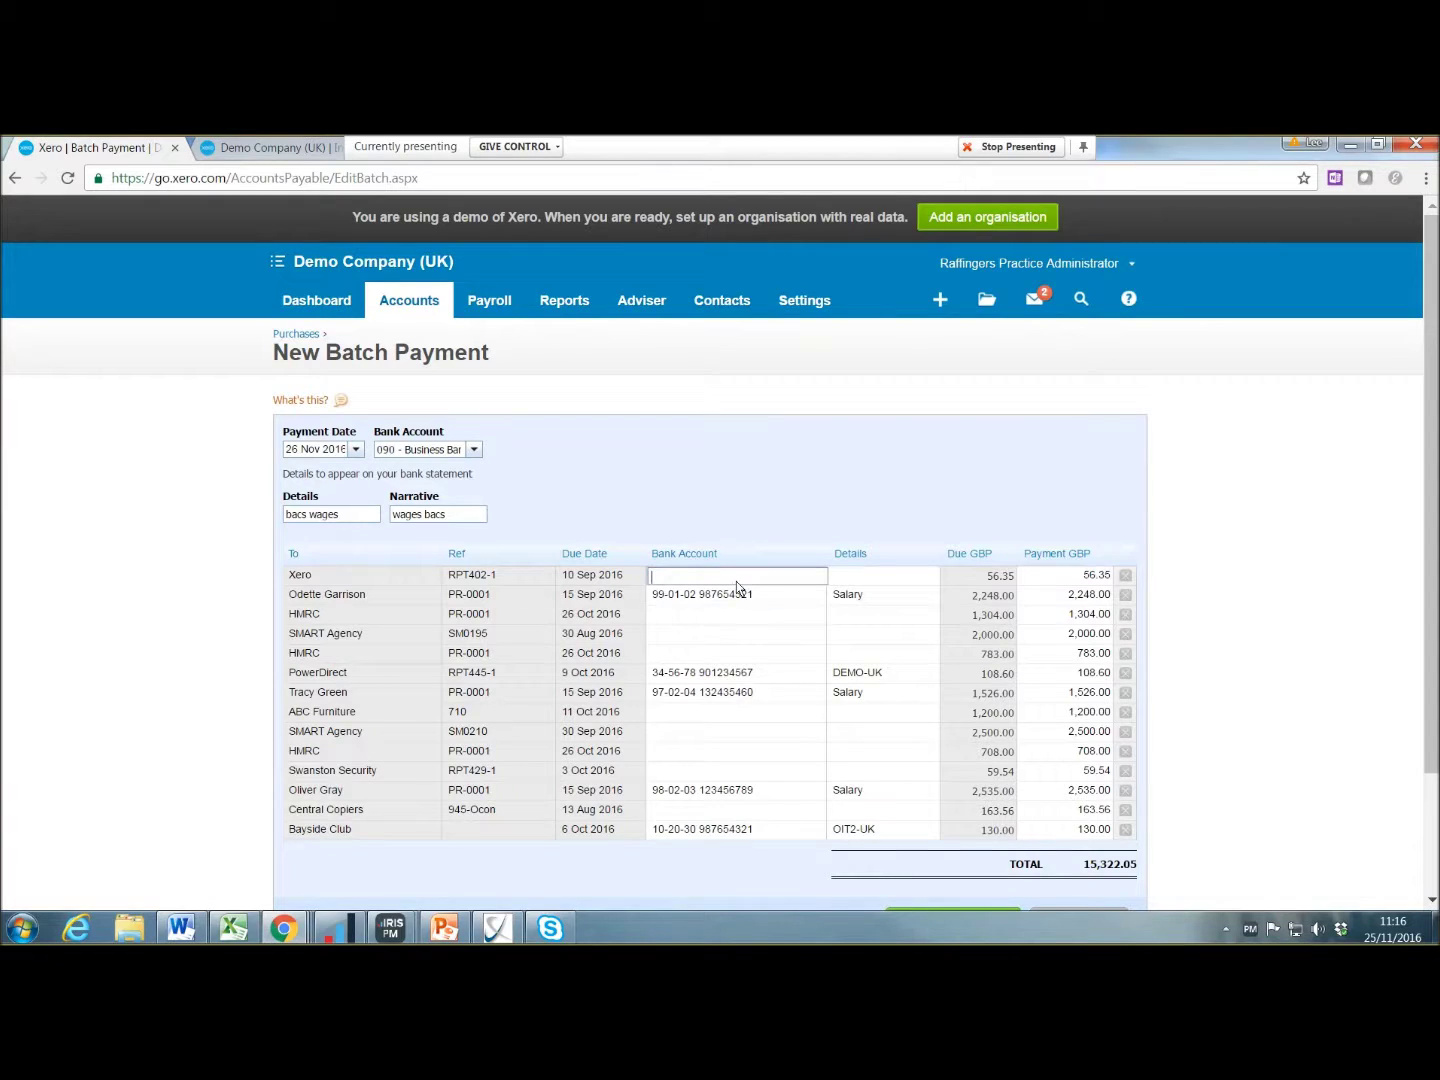
# Step: Set the Xero payee's details to 'salary' and make the batch payment
pyautogui.click(872, 578)
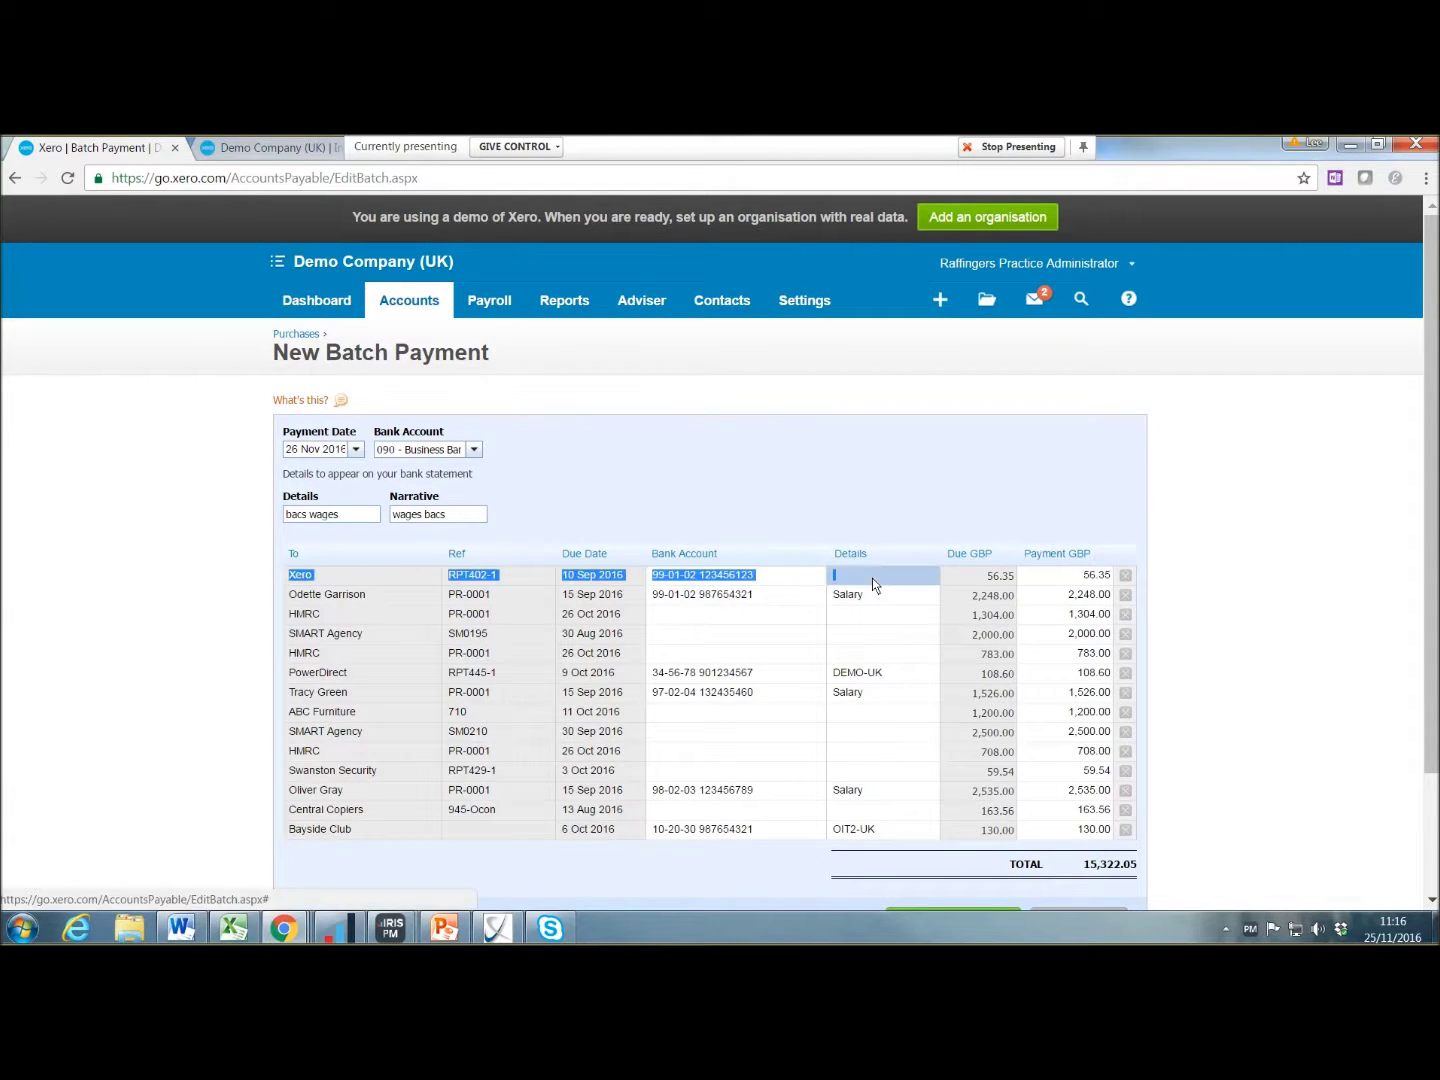
pyautogui.write('salary')
pyautogui.press('Tab')
pyautogui.click(775, 616)
pyautogui.click(752, 630)
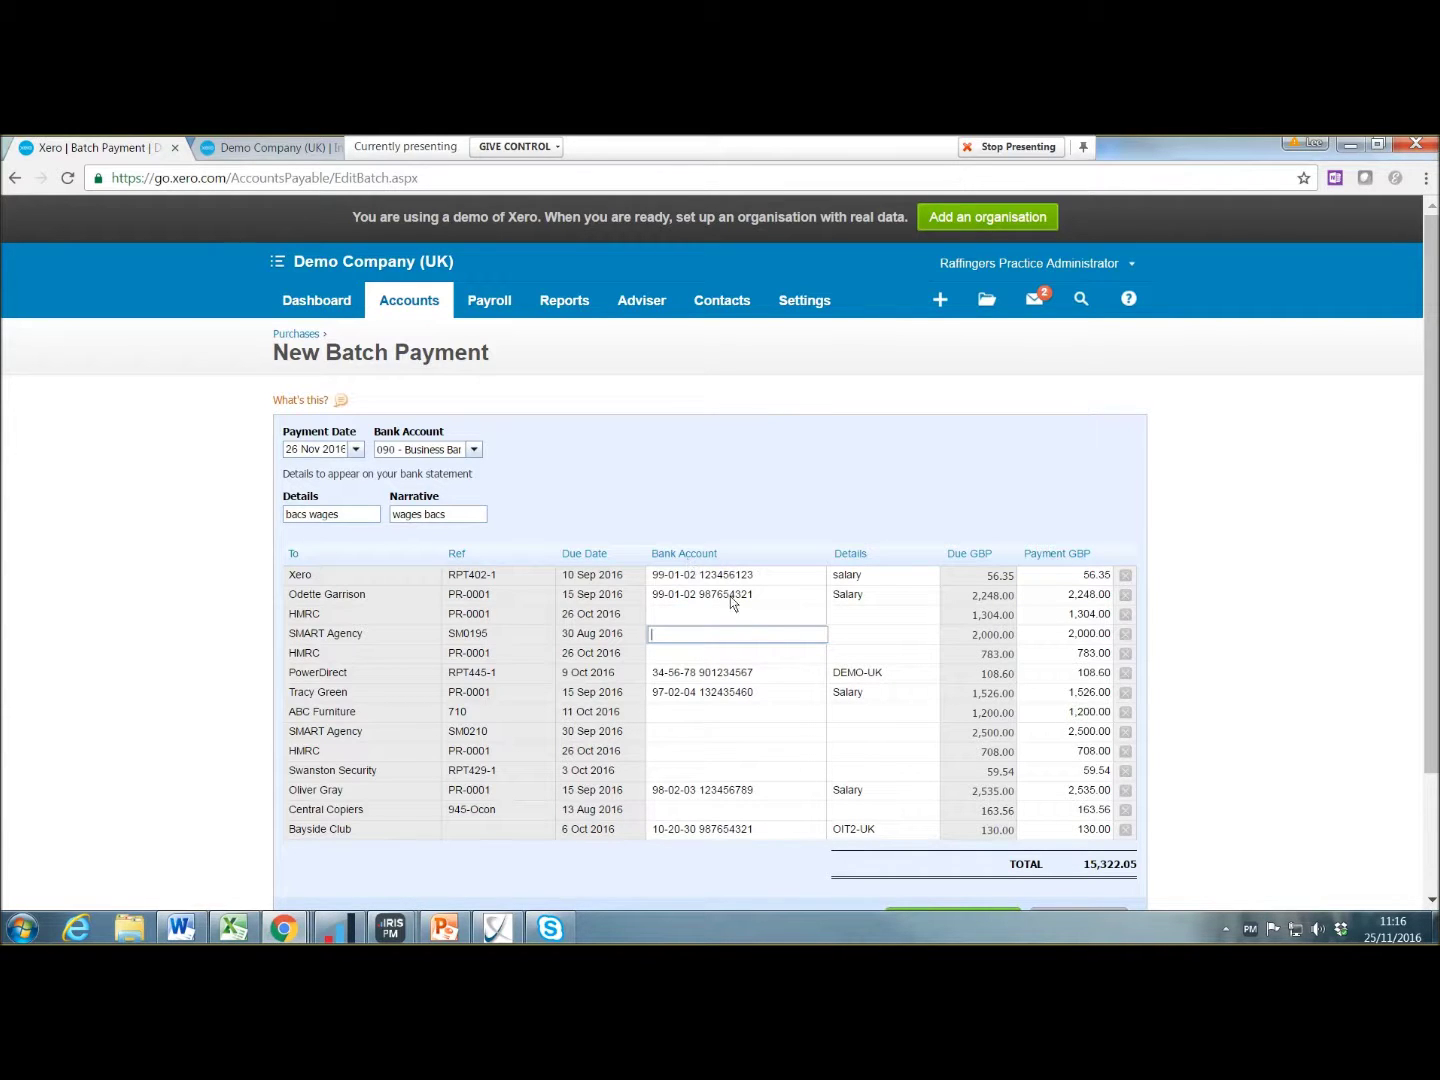
pyautogui.scroll(-3, 861, 601)
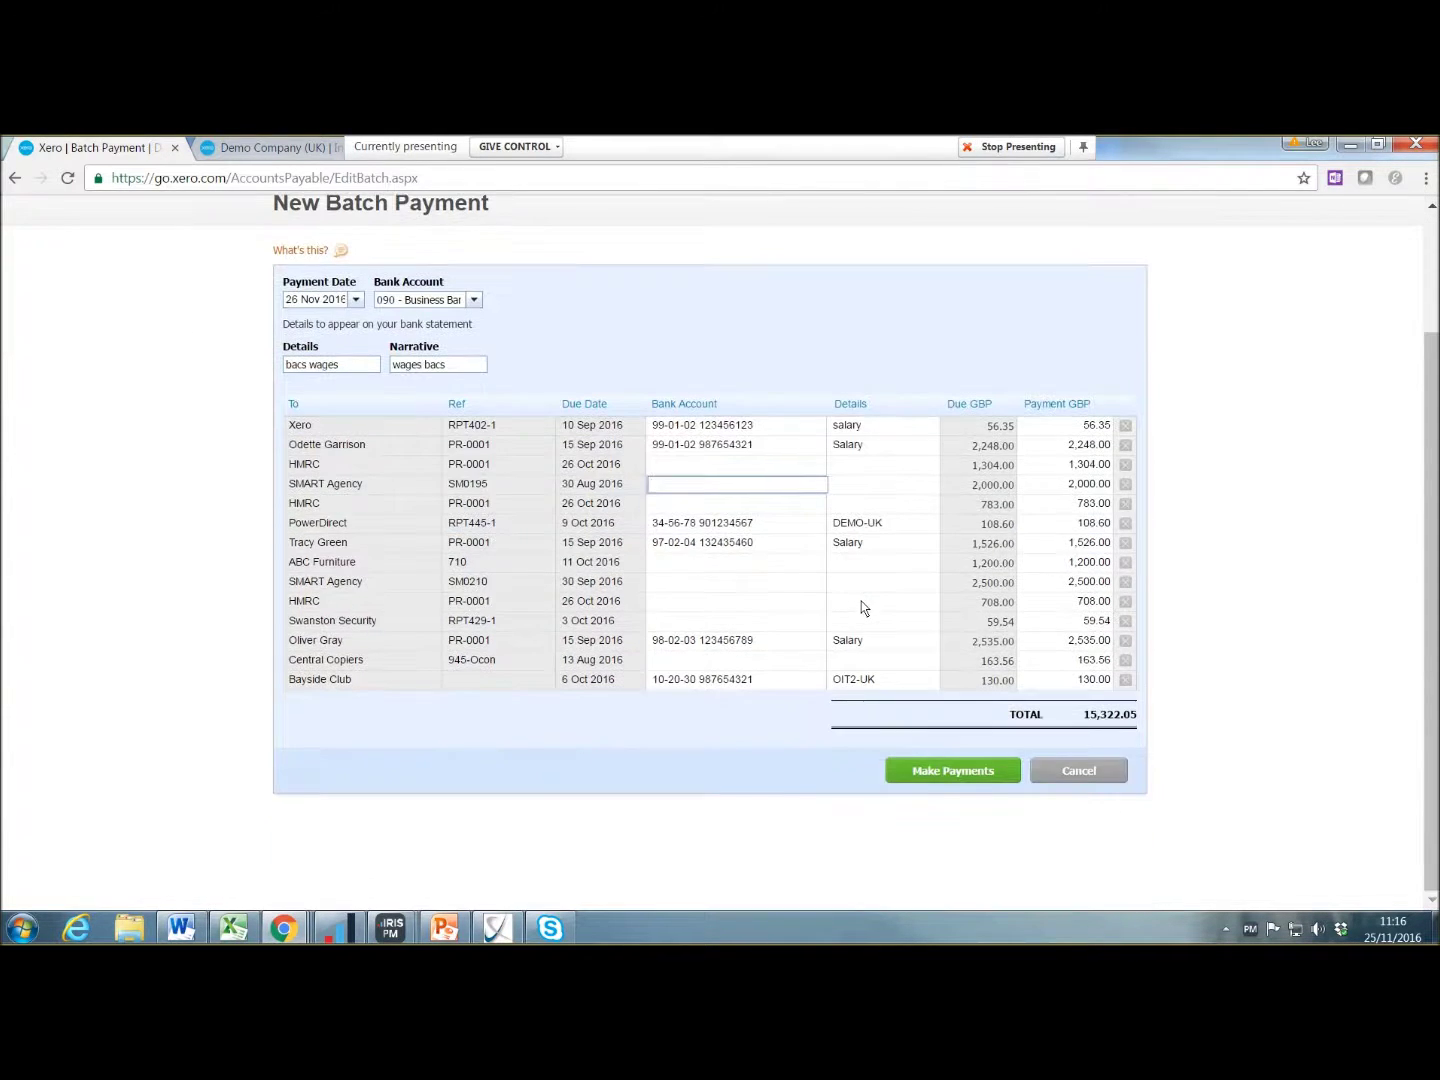
pyautogui.click(934, 777)
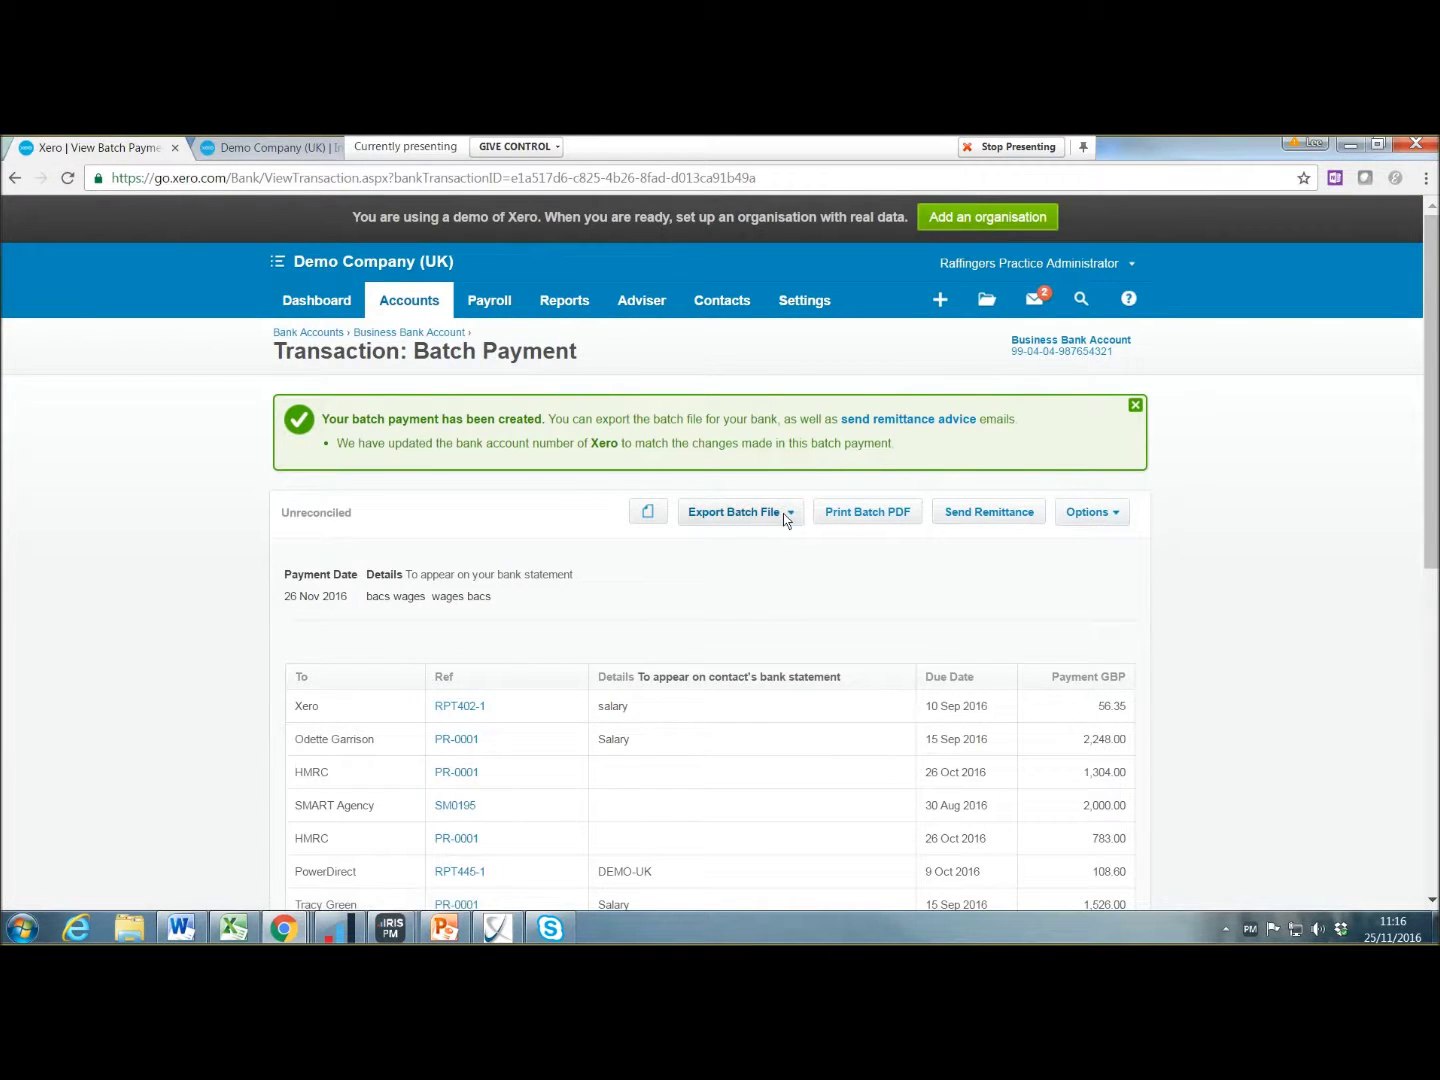
# Step: Review the created batch payment, its export formats, payments list and history notes
pyautogui.scroll(-4, 787, 556)
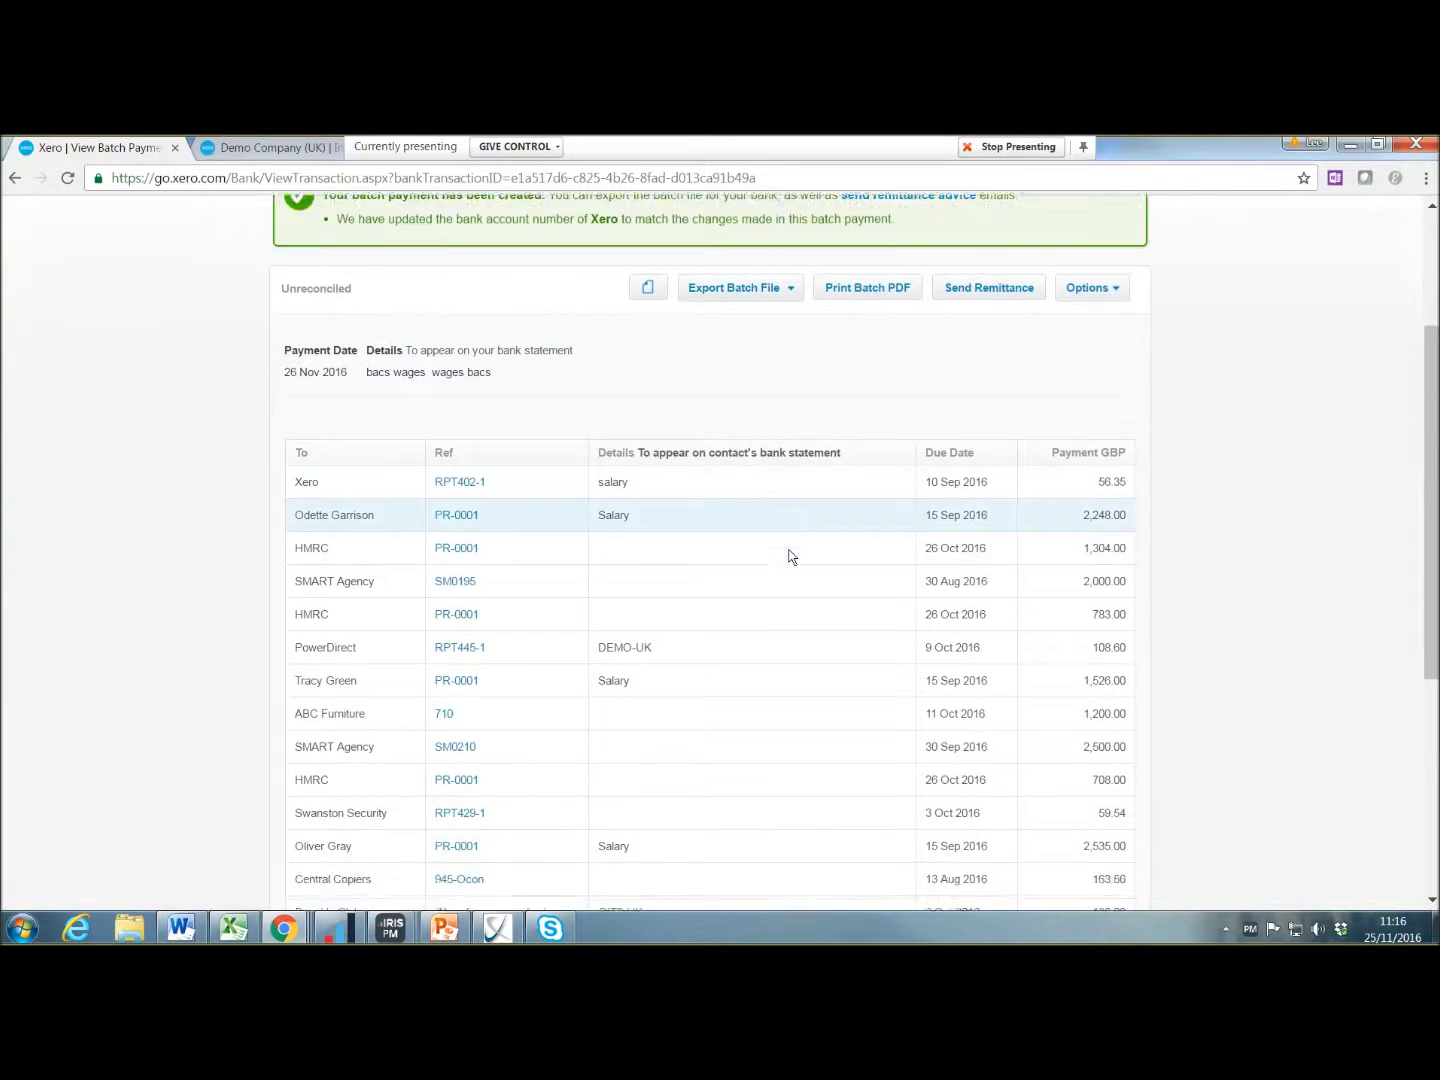
pyautogui.scroll(4, 780, 520)
pyautogui.click(780, 512)
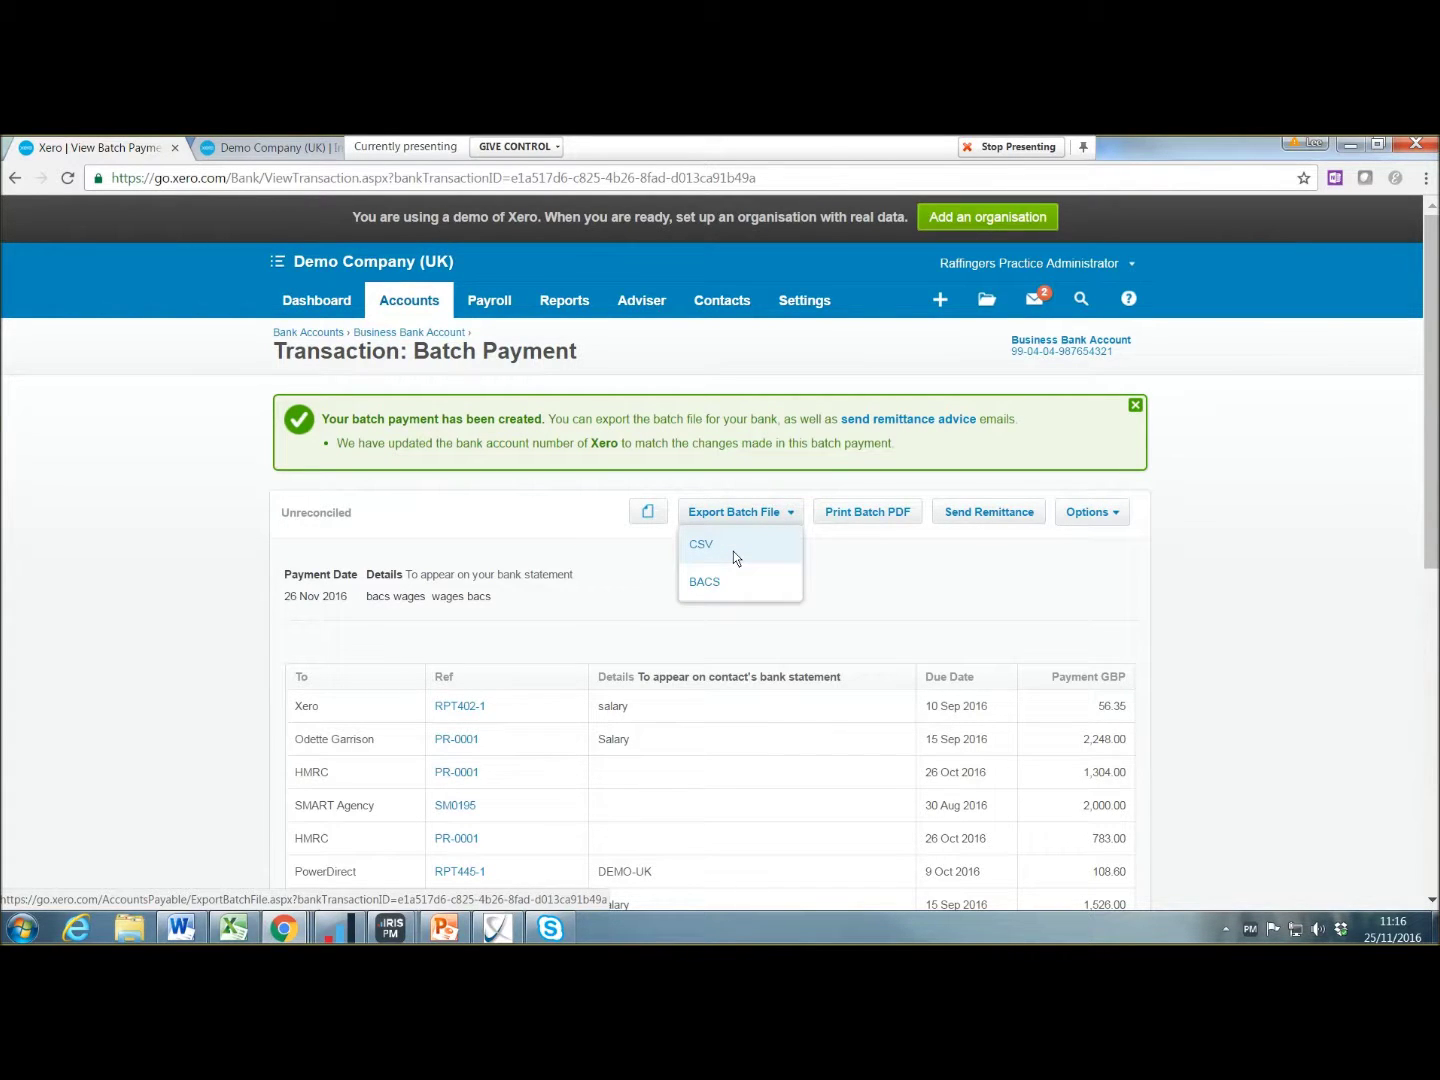
pyautogui.click(958, 592)
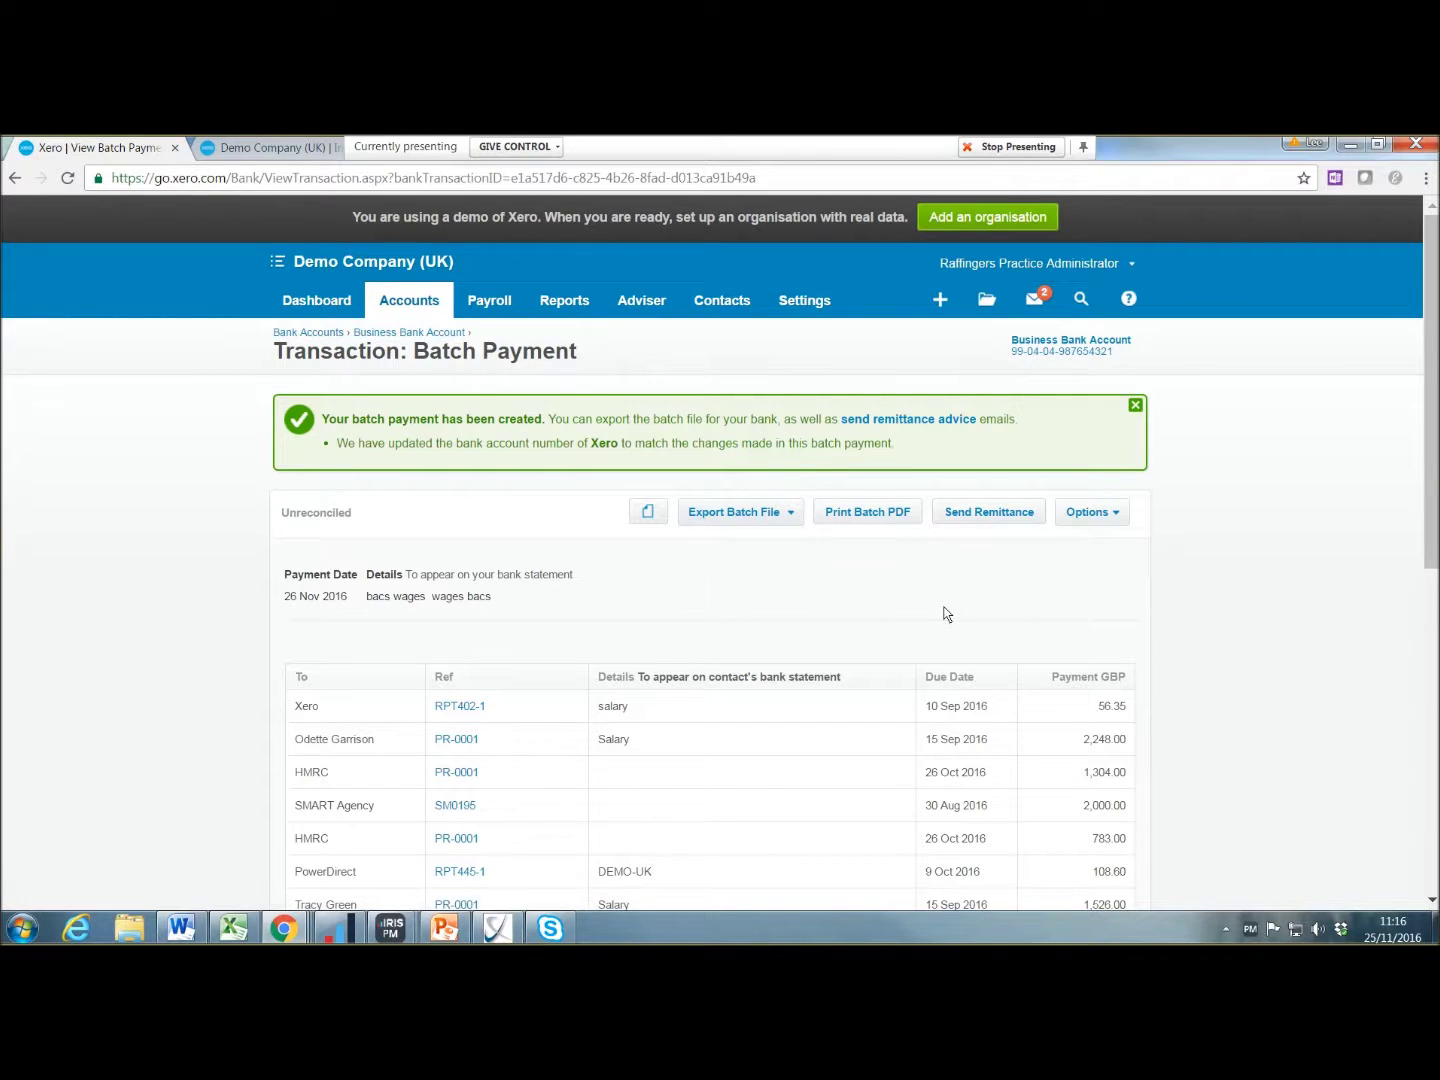
pyautogui.scroll(-4, 946, 614)
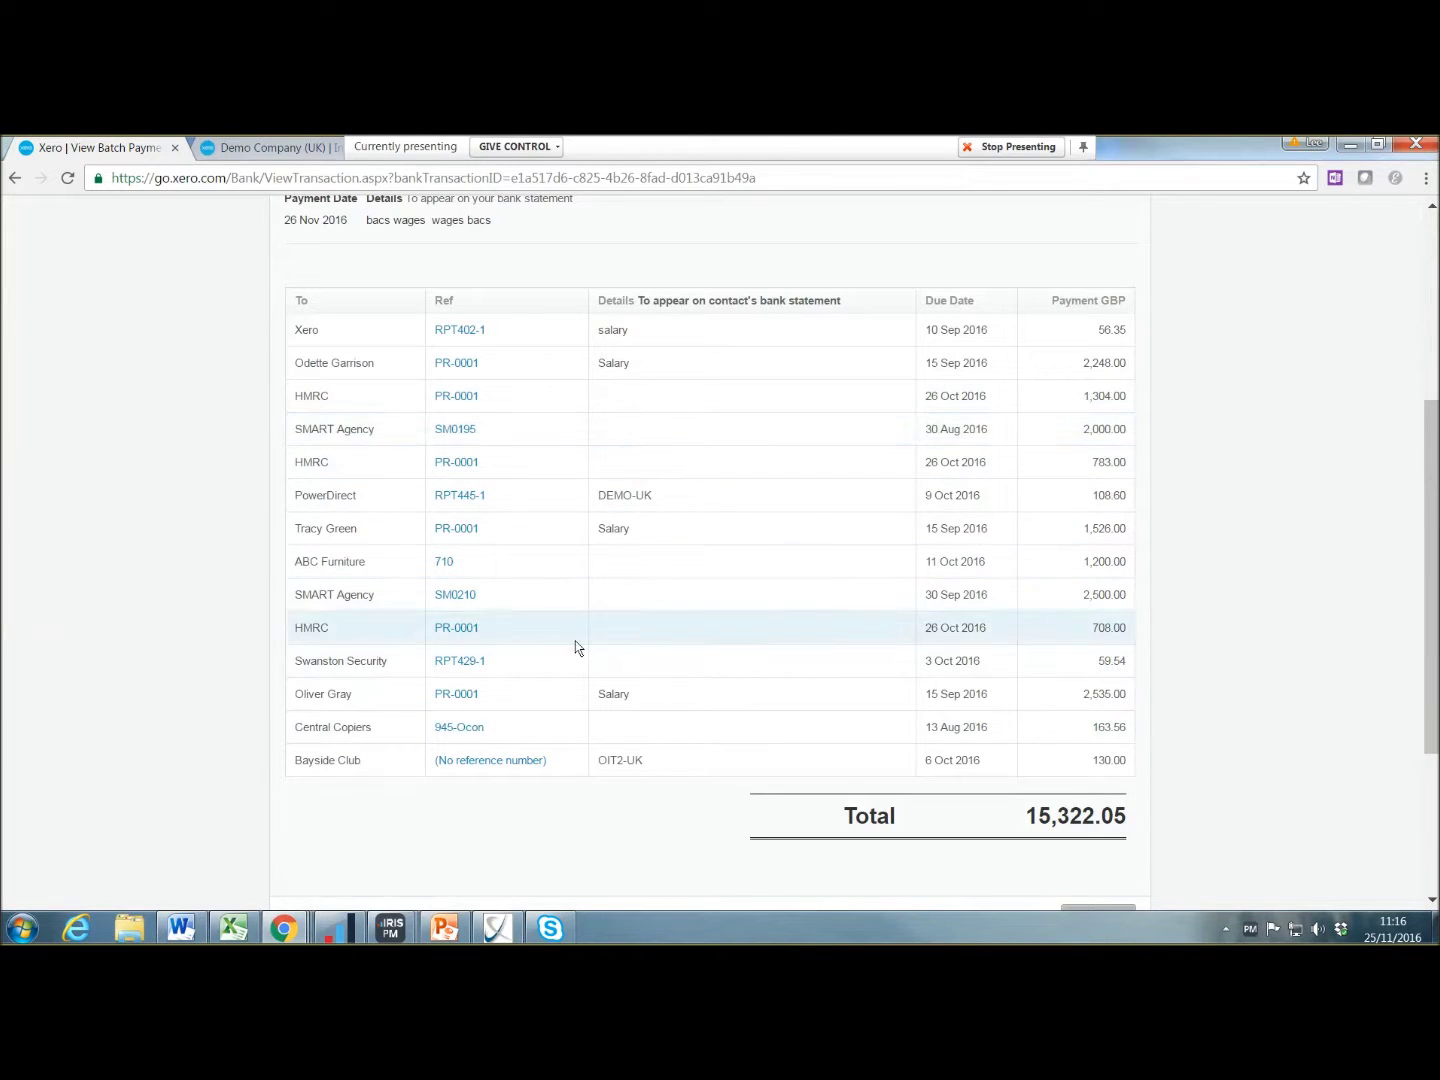
pyautogui.scroll(-3, 567, 815)
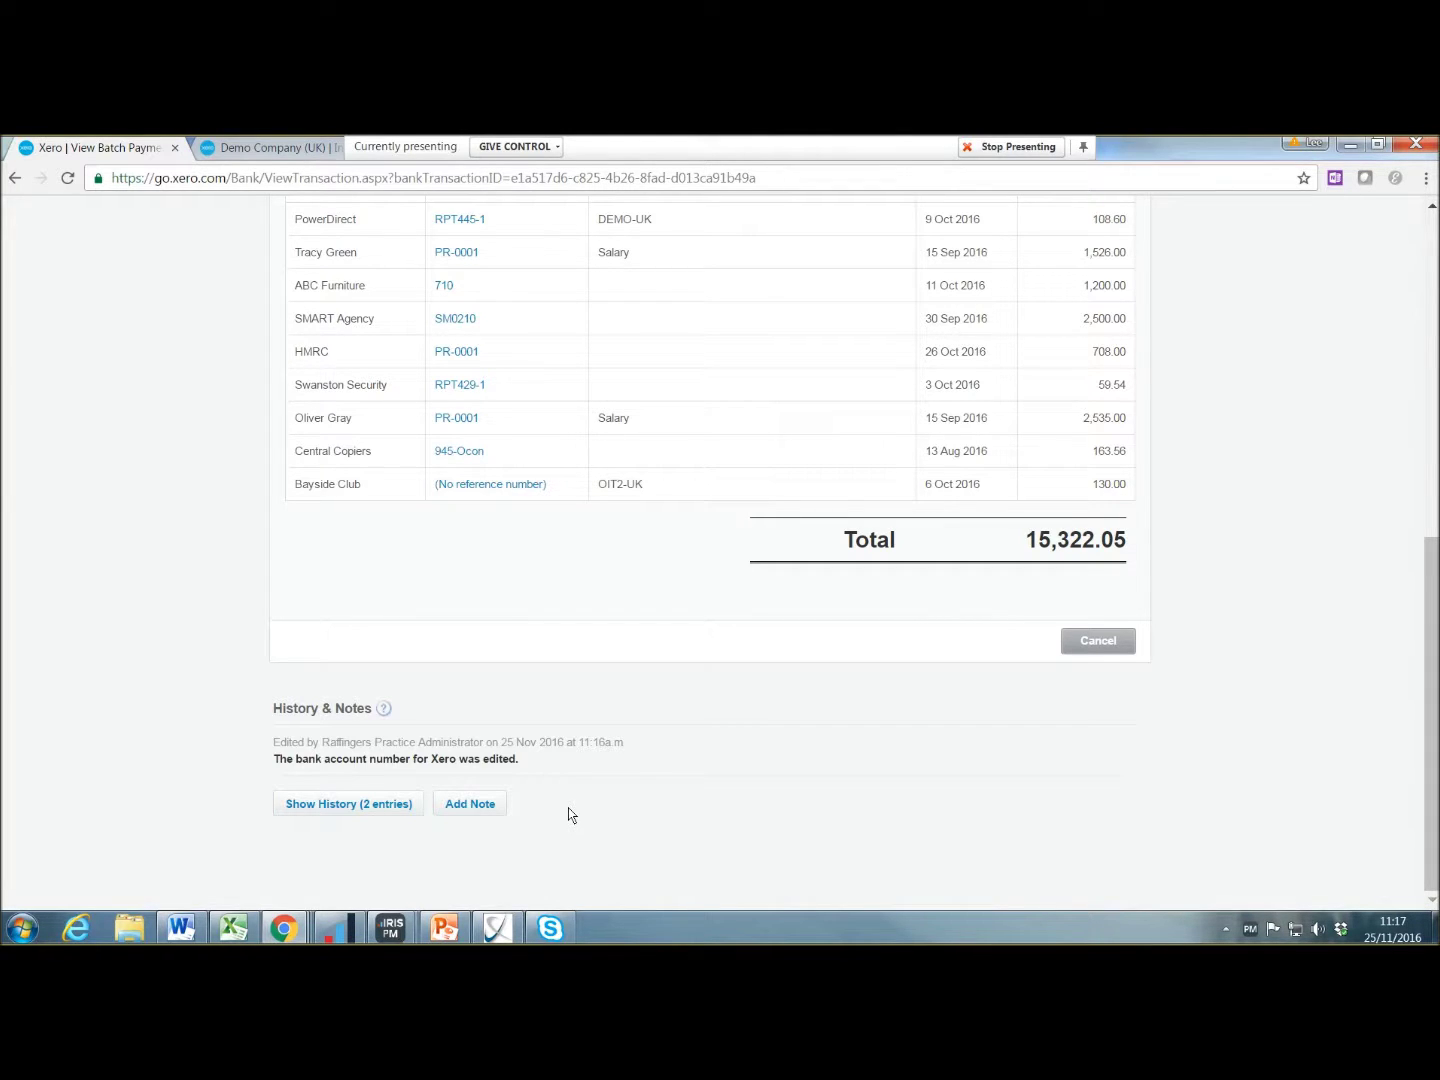
pyautogui.scroll(7, 570, 815)
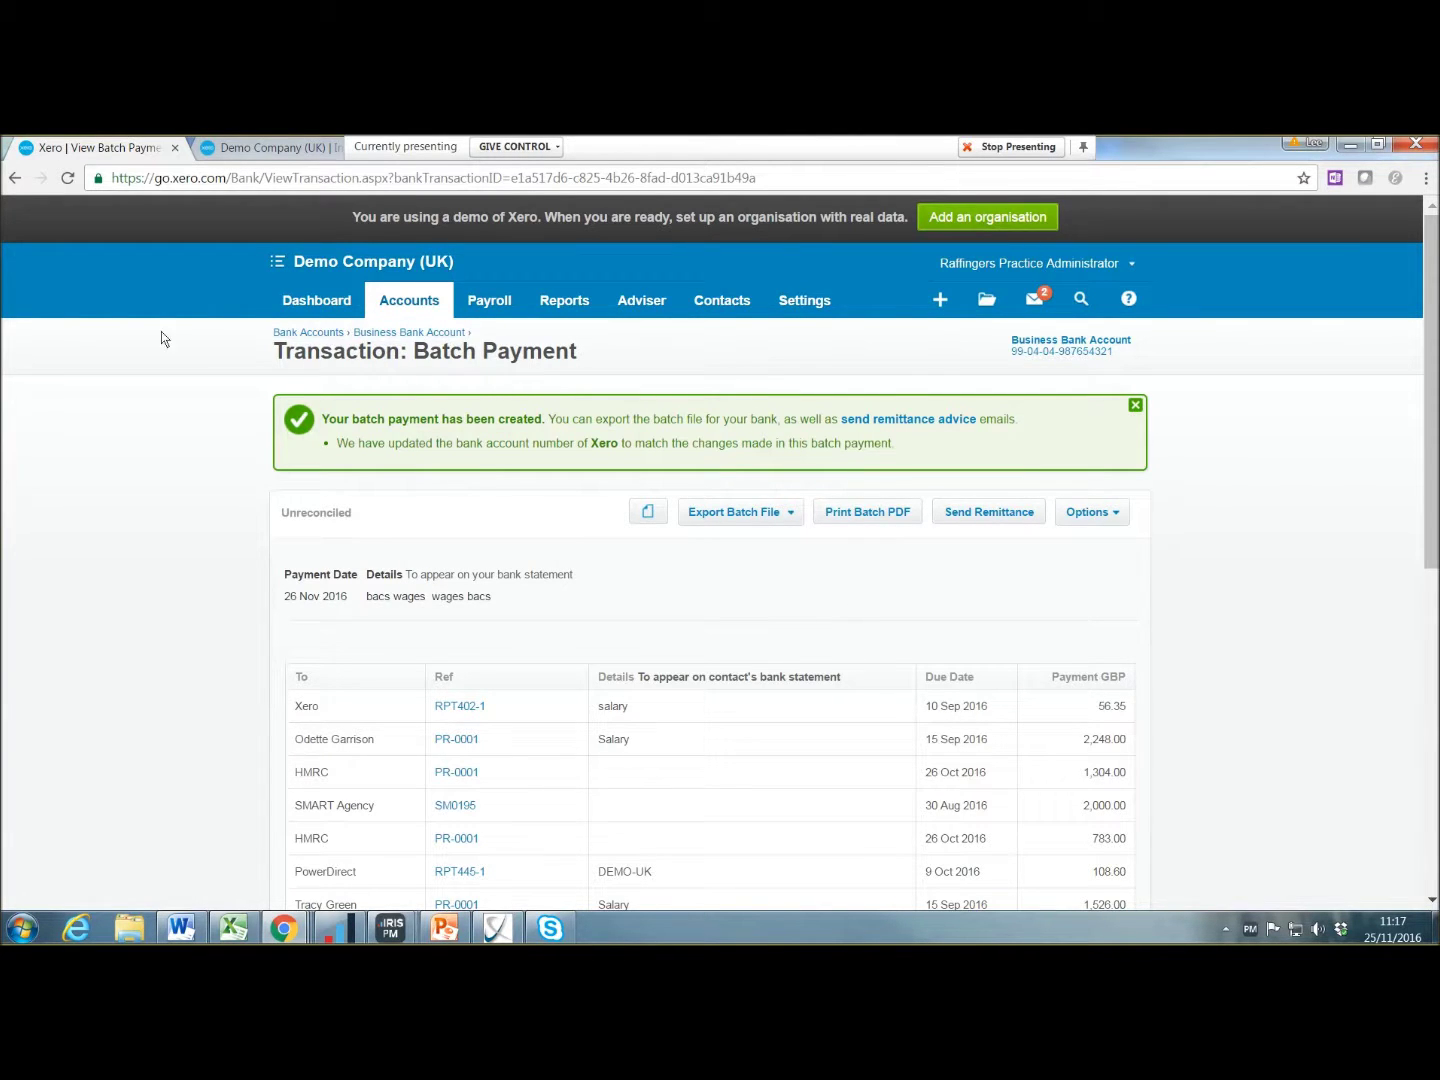
pyautogui.click(412, 302)
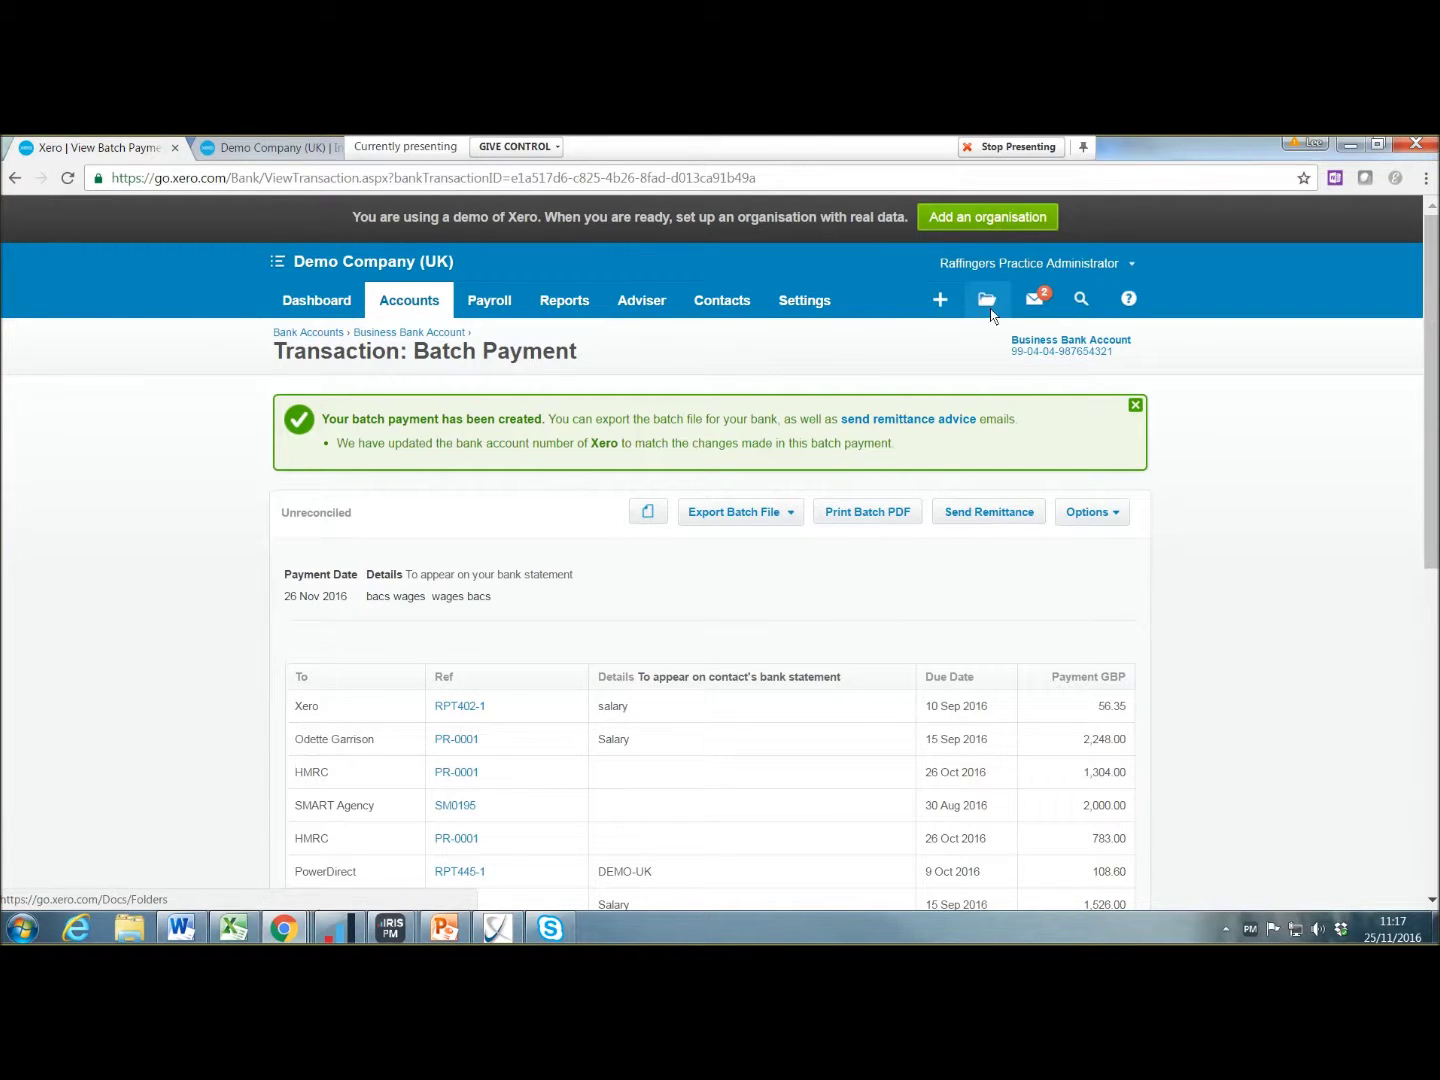
# Step: Preview the entertaining.jpg receipt in Files and rotate it upright
pyautogui.click(986, 306)
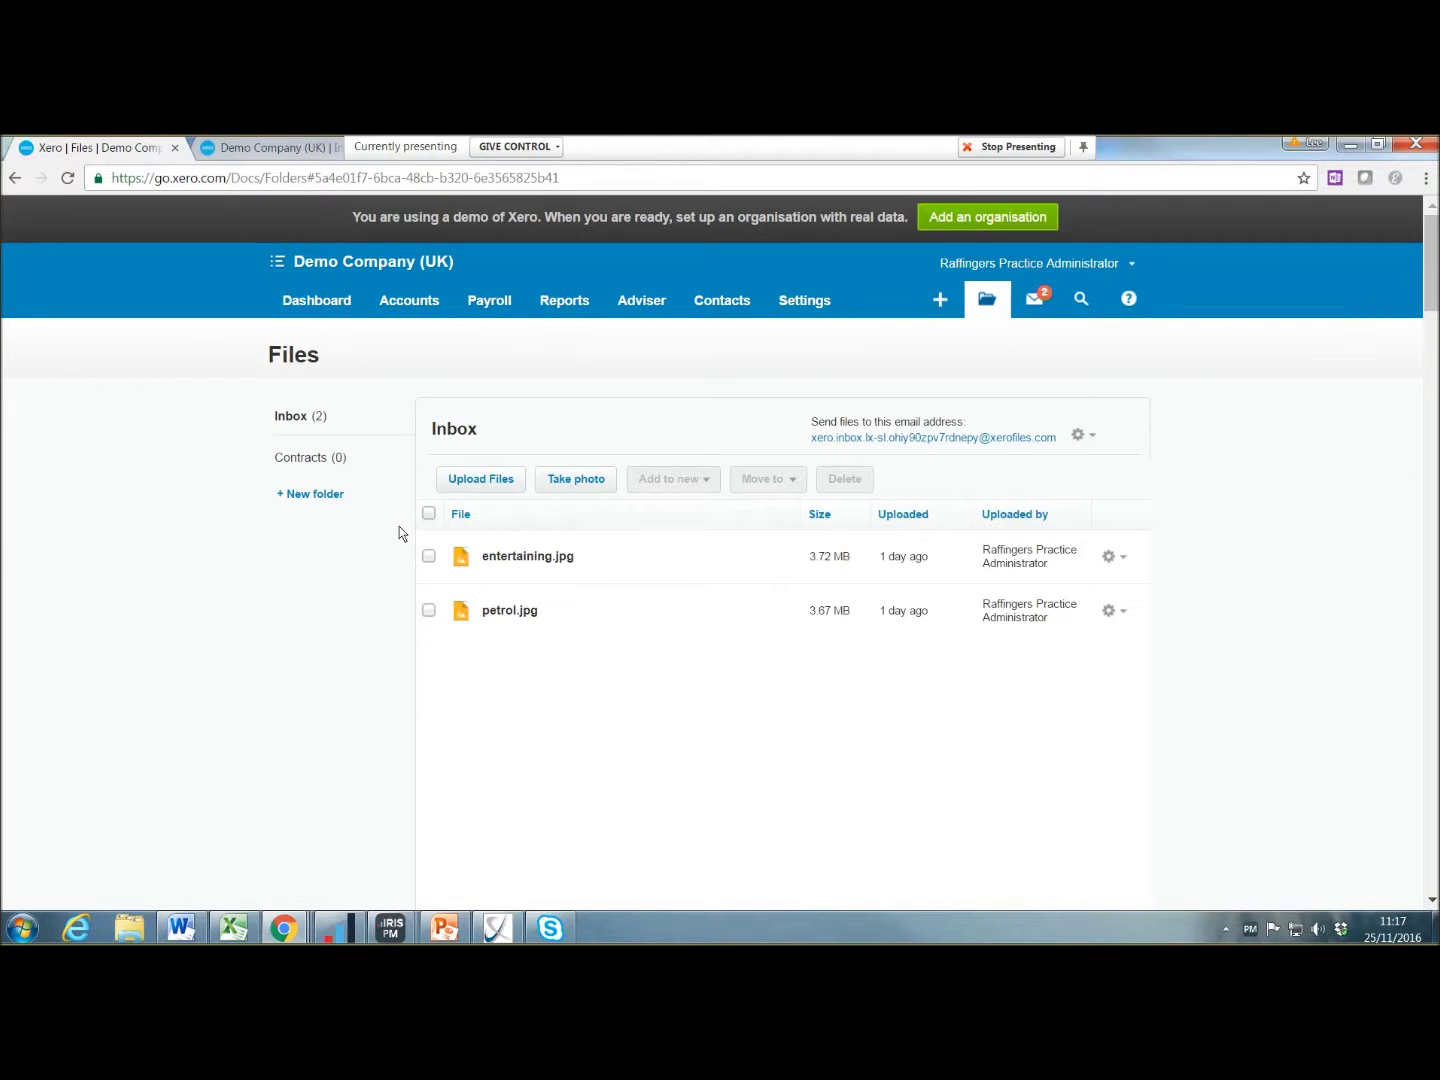
pyautogui.click(507, 562)
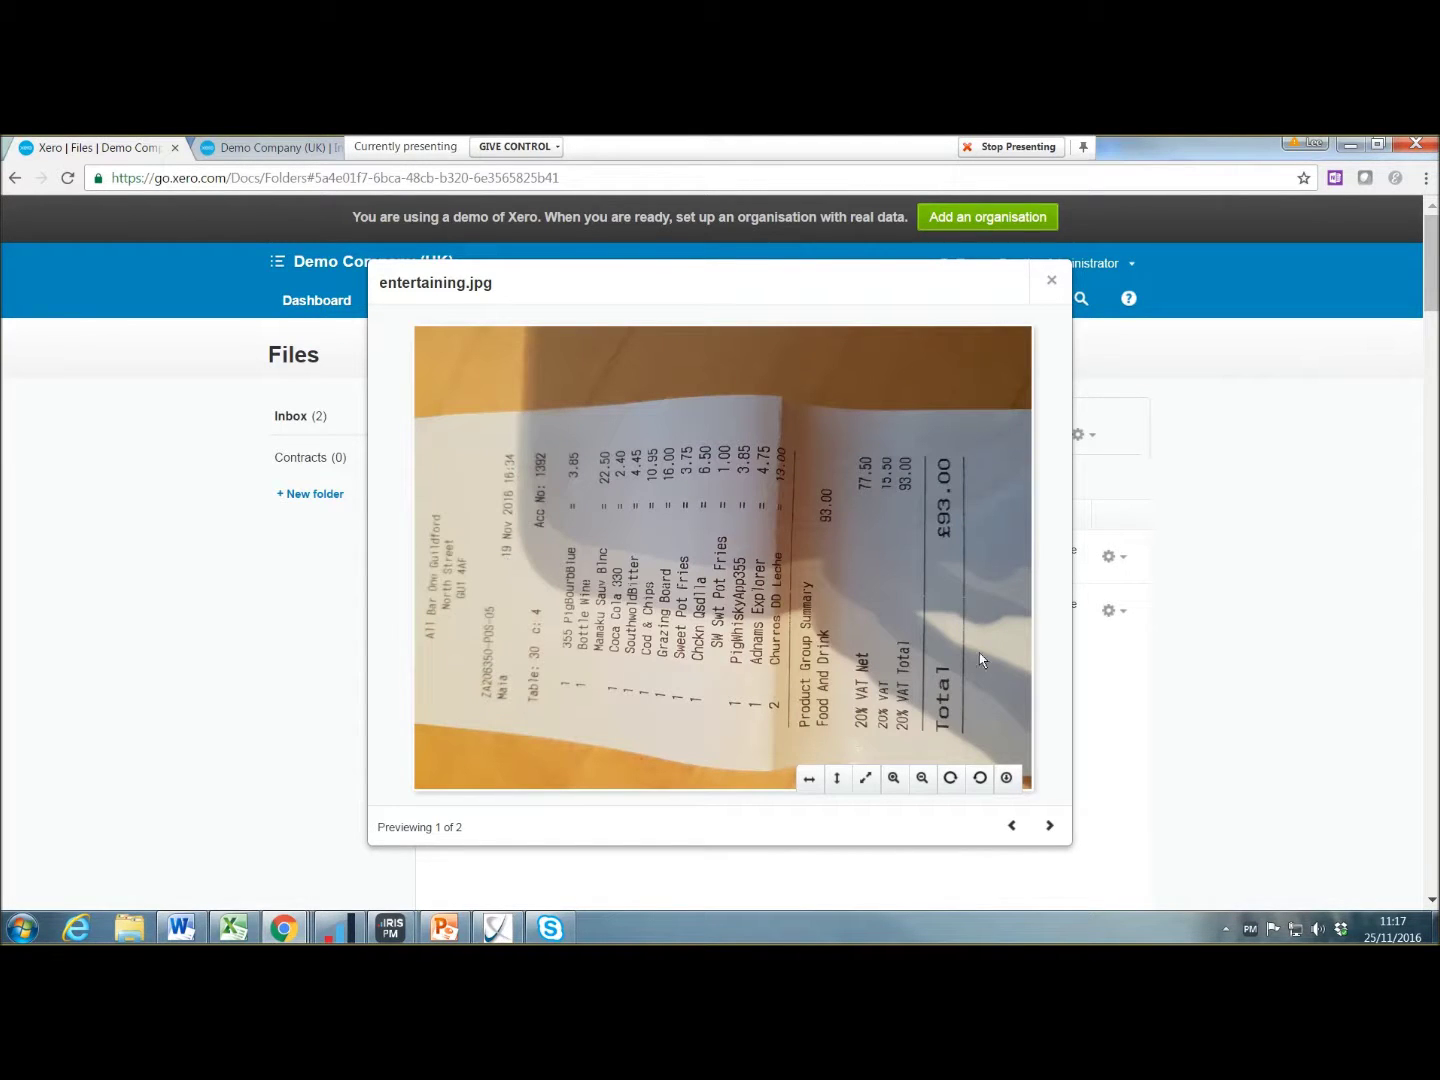
pyautogui.click(950, 777)
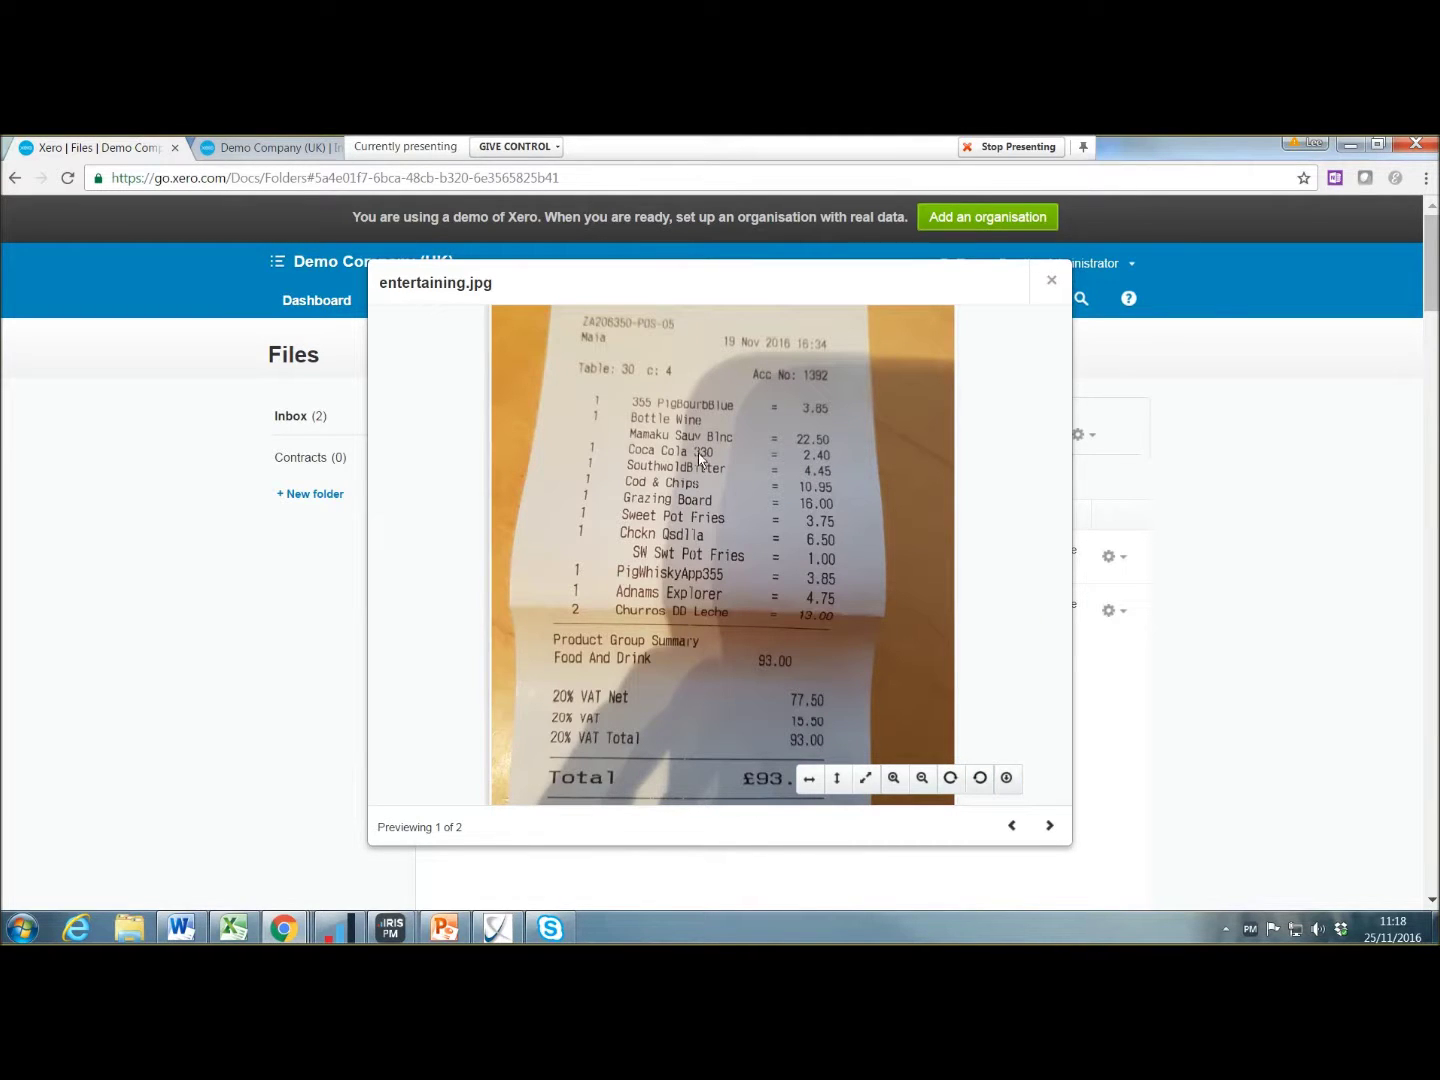
pyautogui.click(1049, 283)
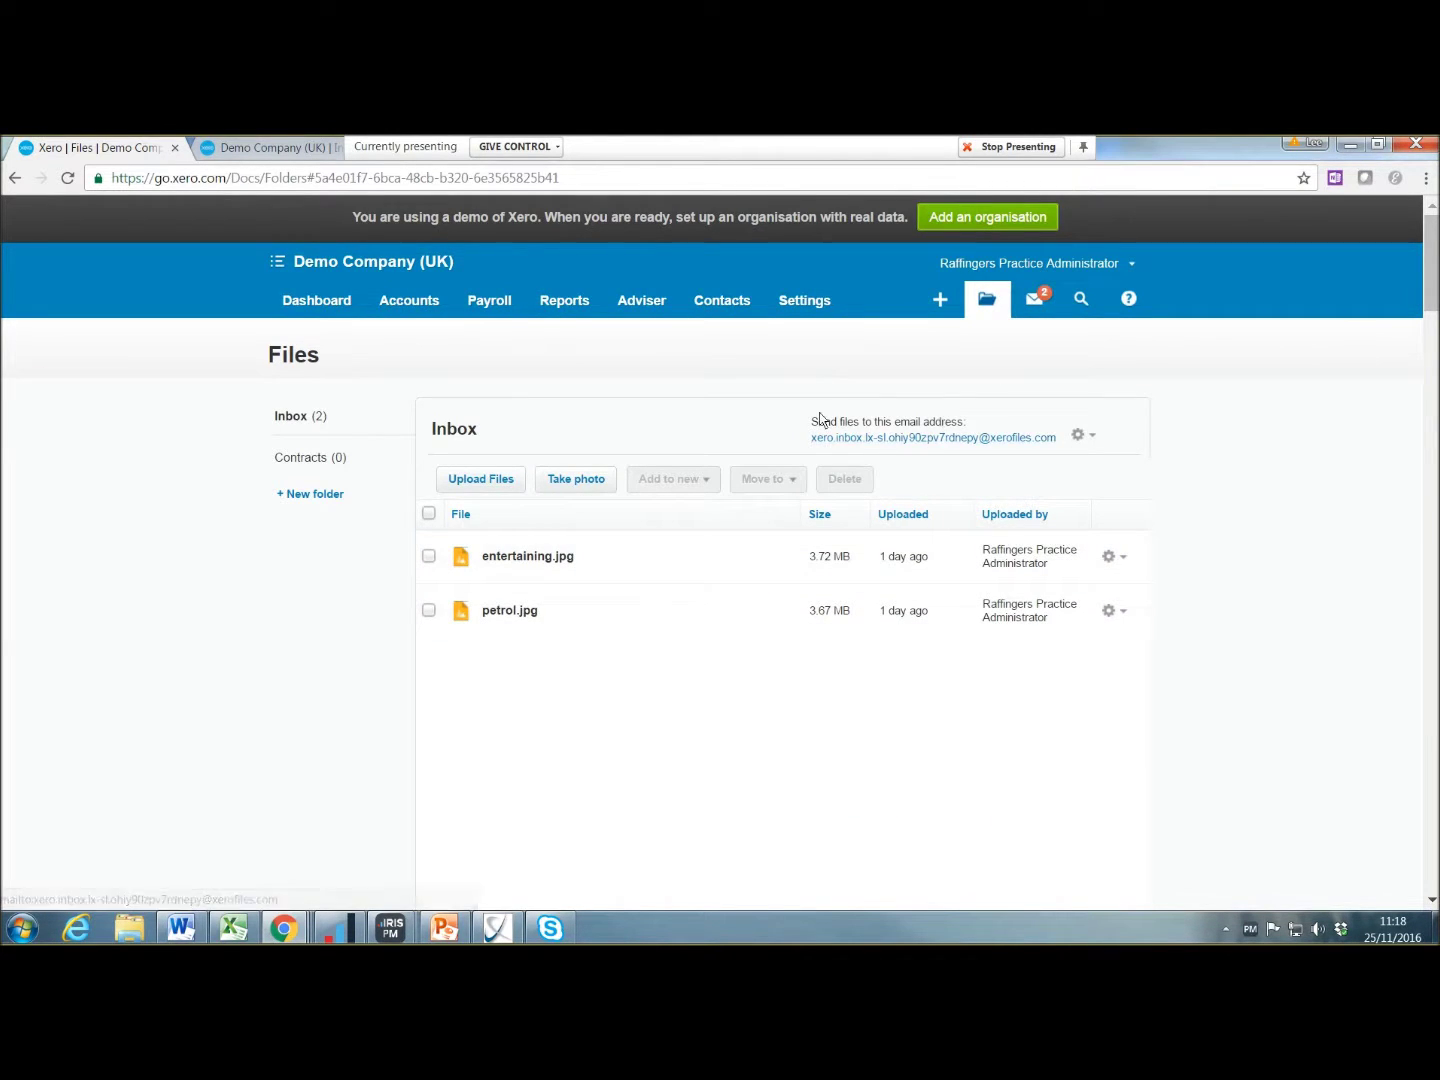
# Step: Check inbox e-mail options, cancel an upload, and list entertaining.jpg's actions
pyautogui.click(1090, 437)
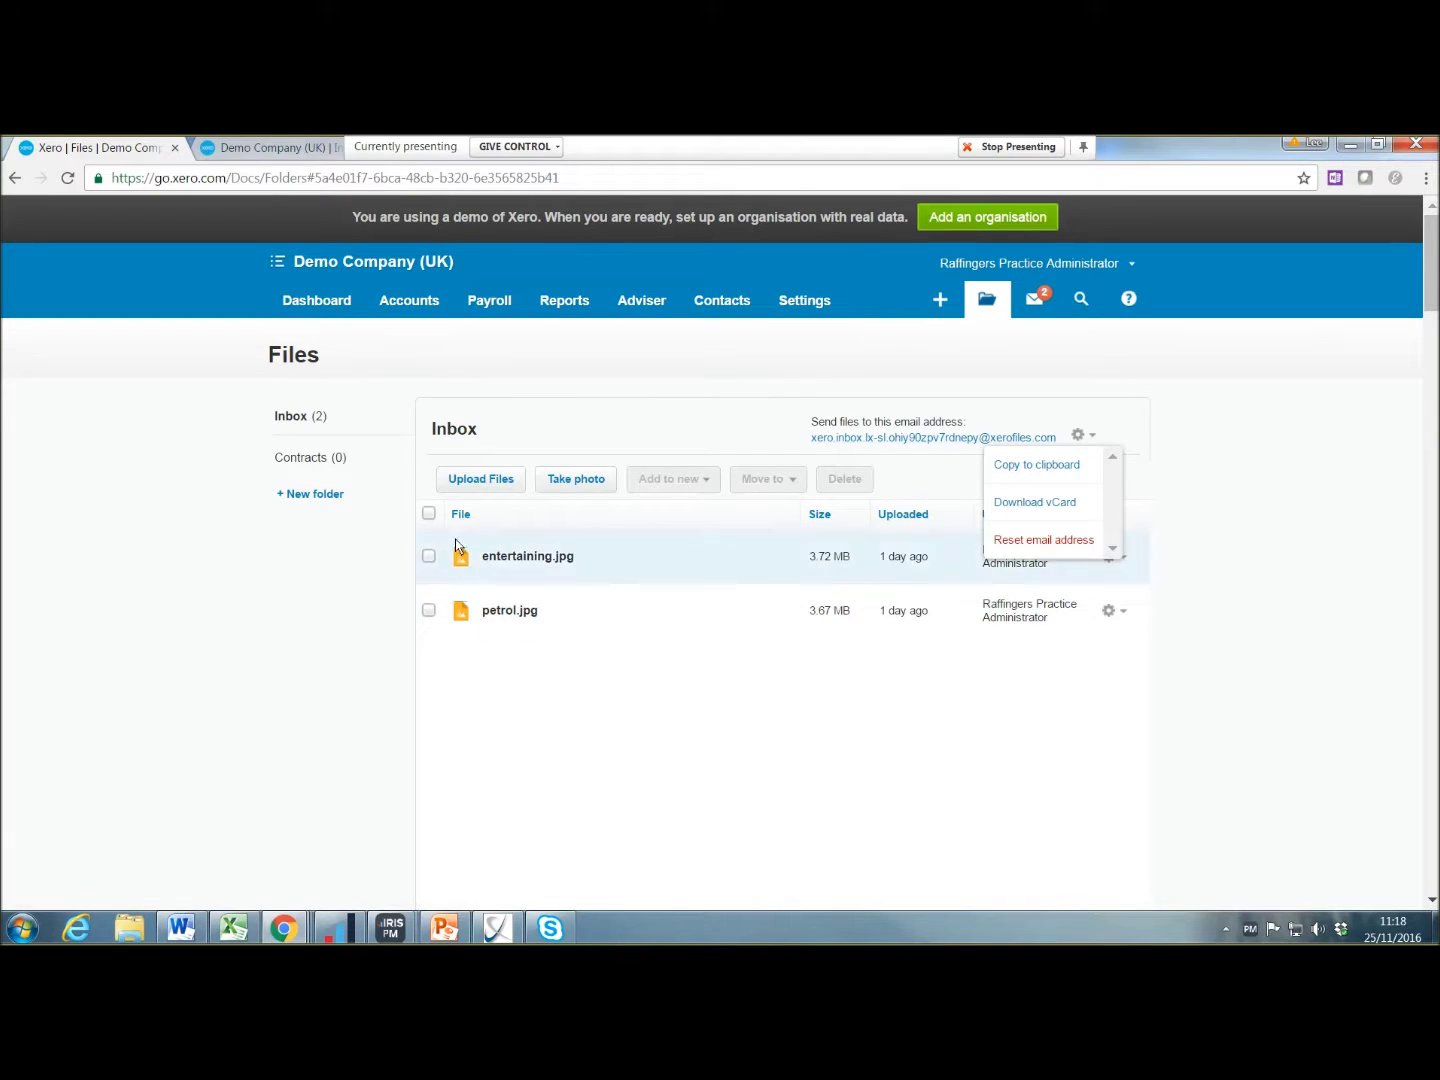
pyautogui.click(503, 481)
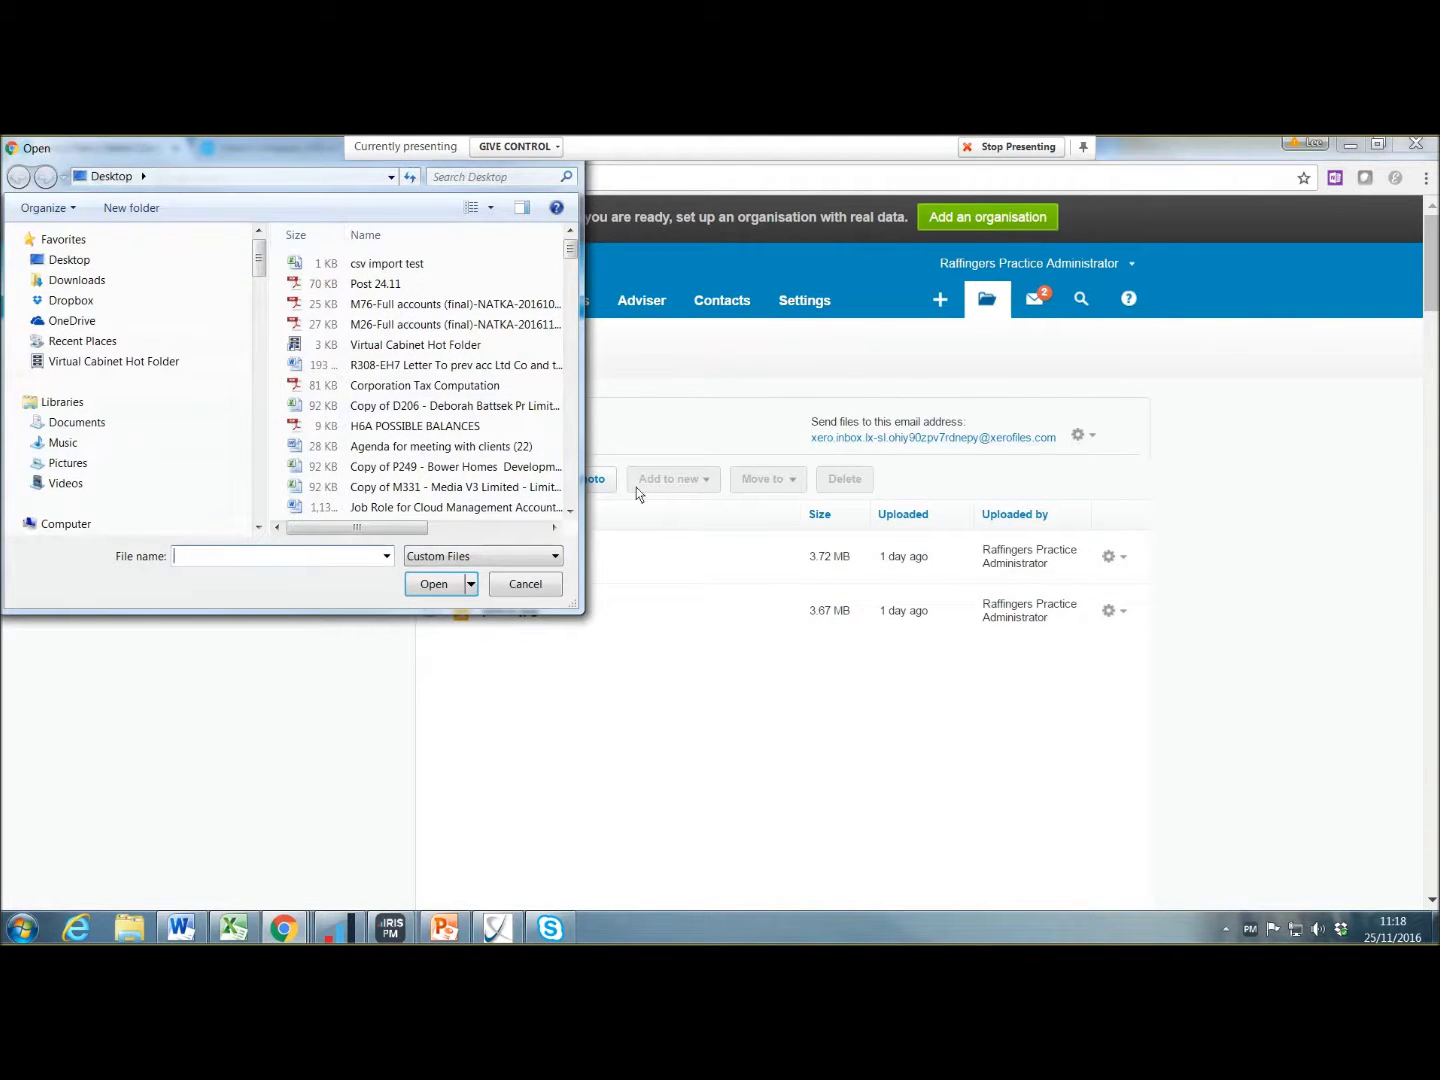
pyautogui.click(508, 584)
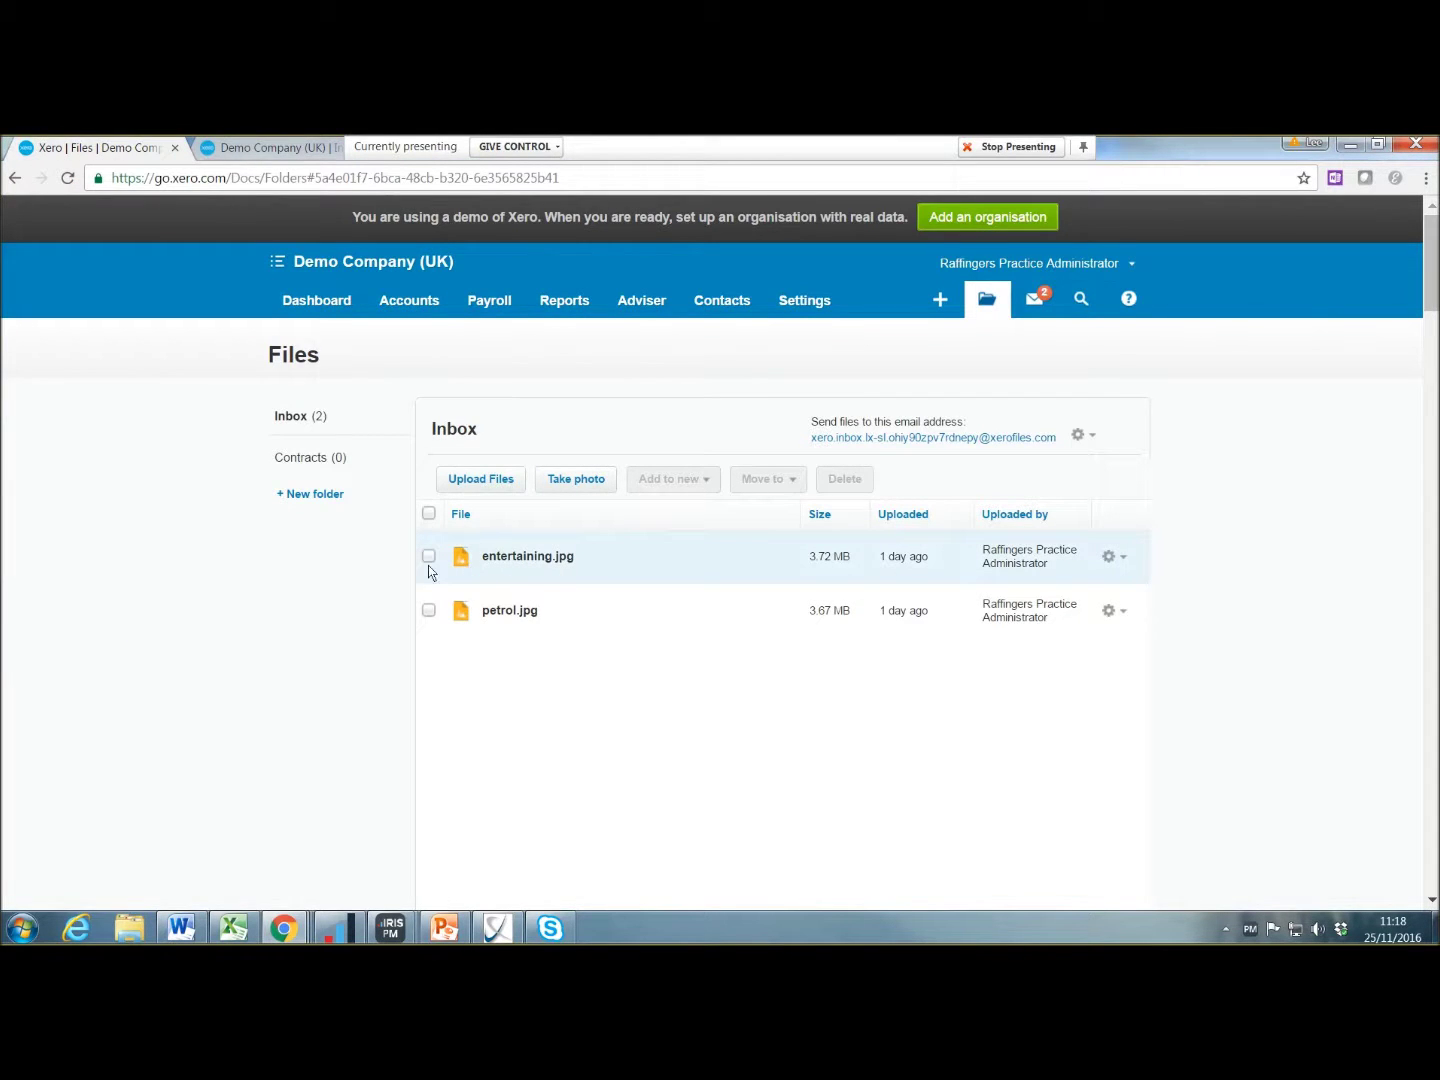
pyautogui.click(1118, 558)
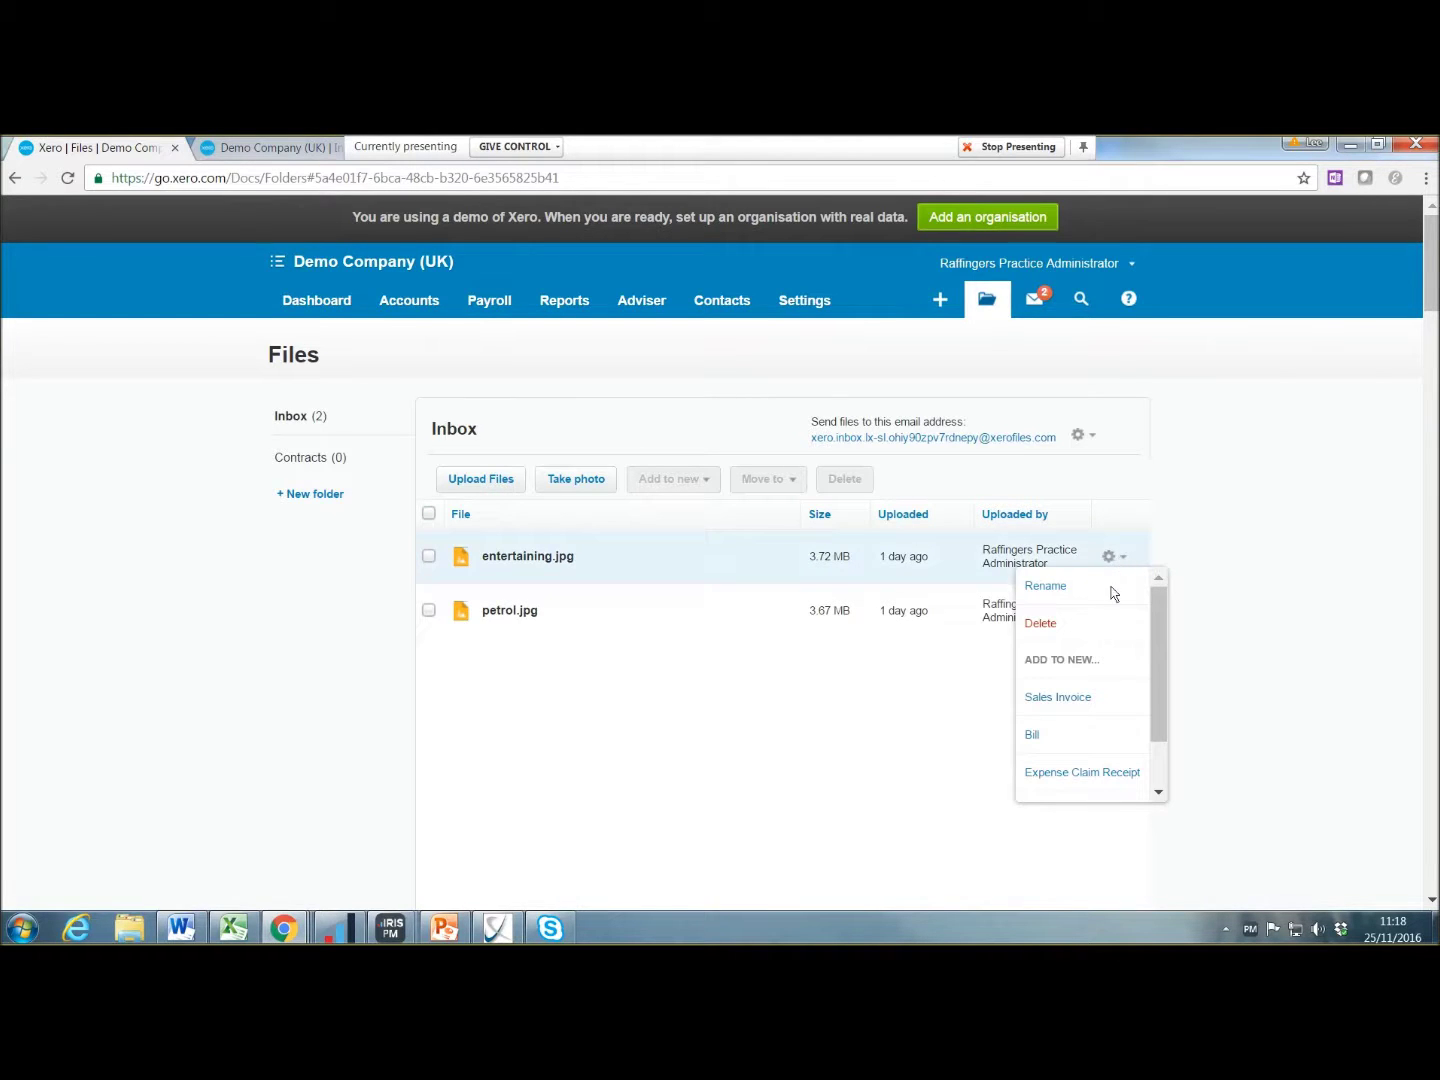
# Step: Create a bill from entertaining.jpg with supplier 'all bar'
pyautogui.click(1075, 737)
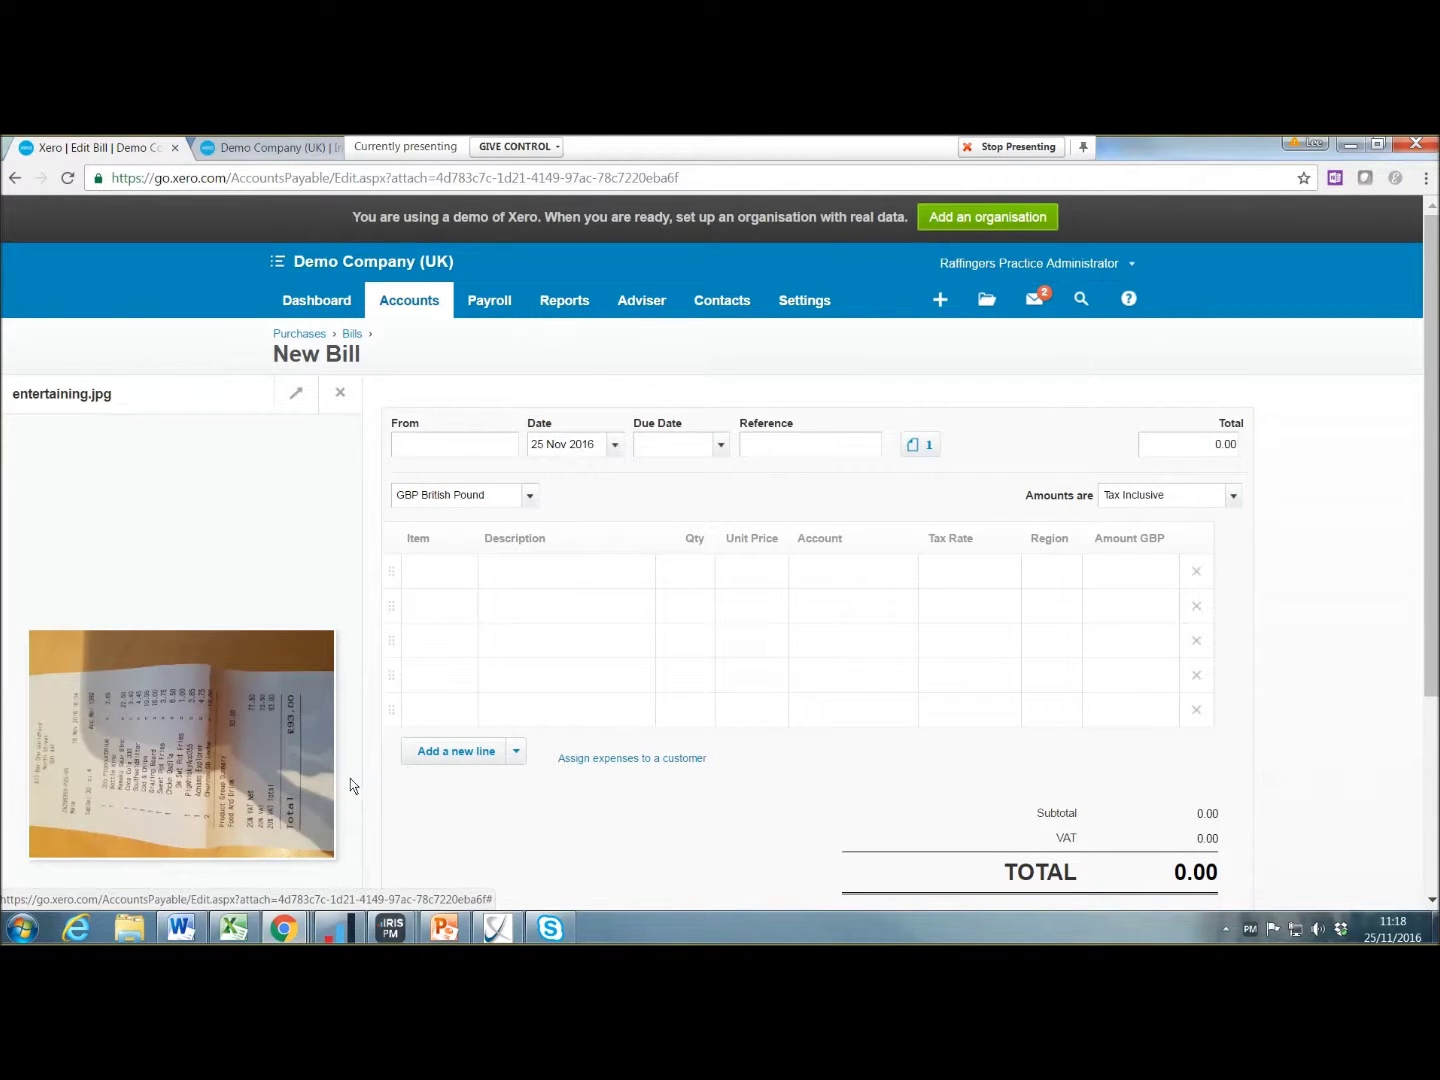
pyautogui.scroll(-3, 271, 702)
pyautogui.click(275, 745)
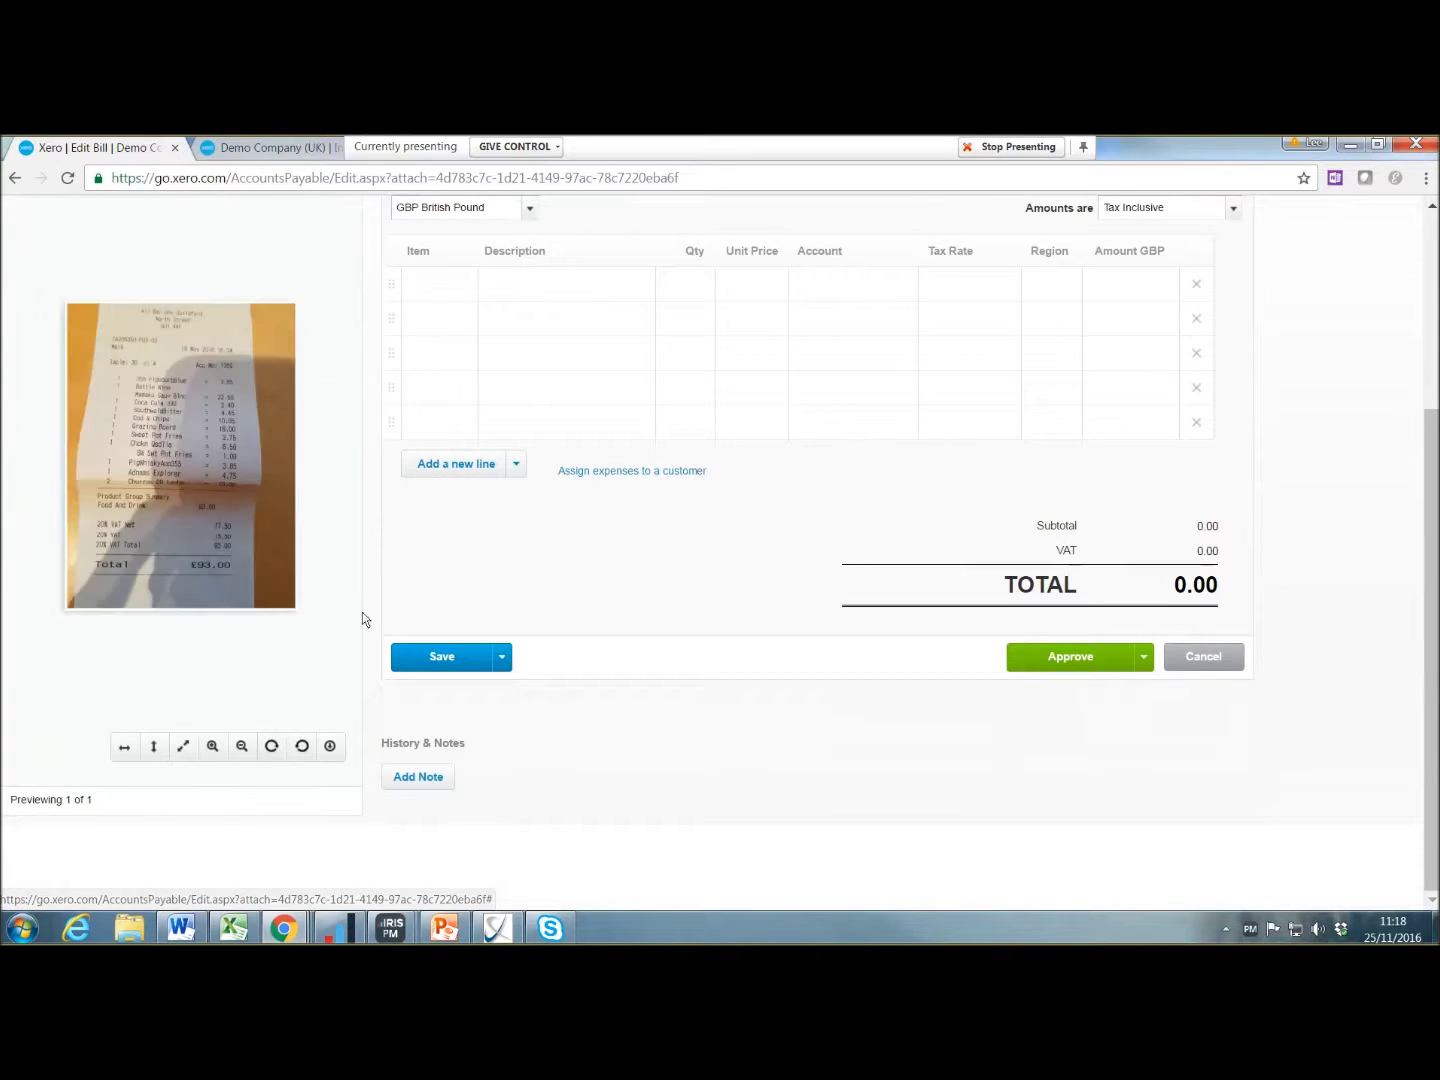
pyautogui.scroll(3, 668, 373)
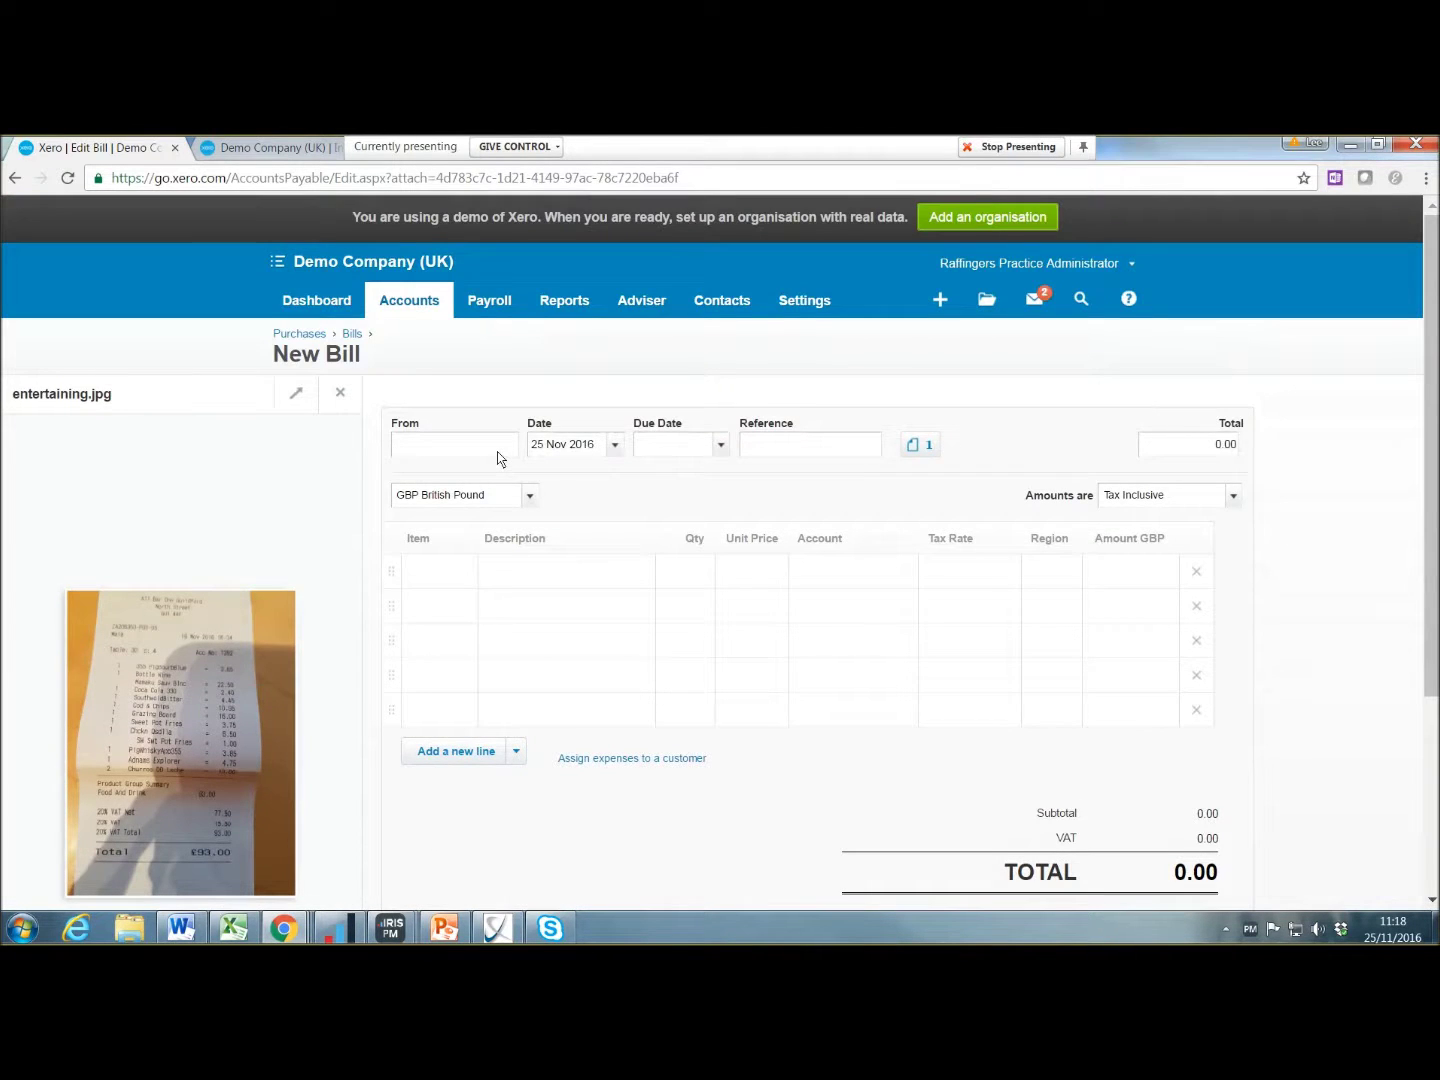
pyautogui.write('all abr')
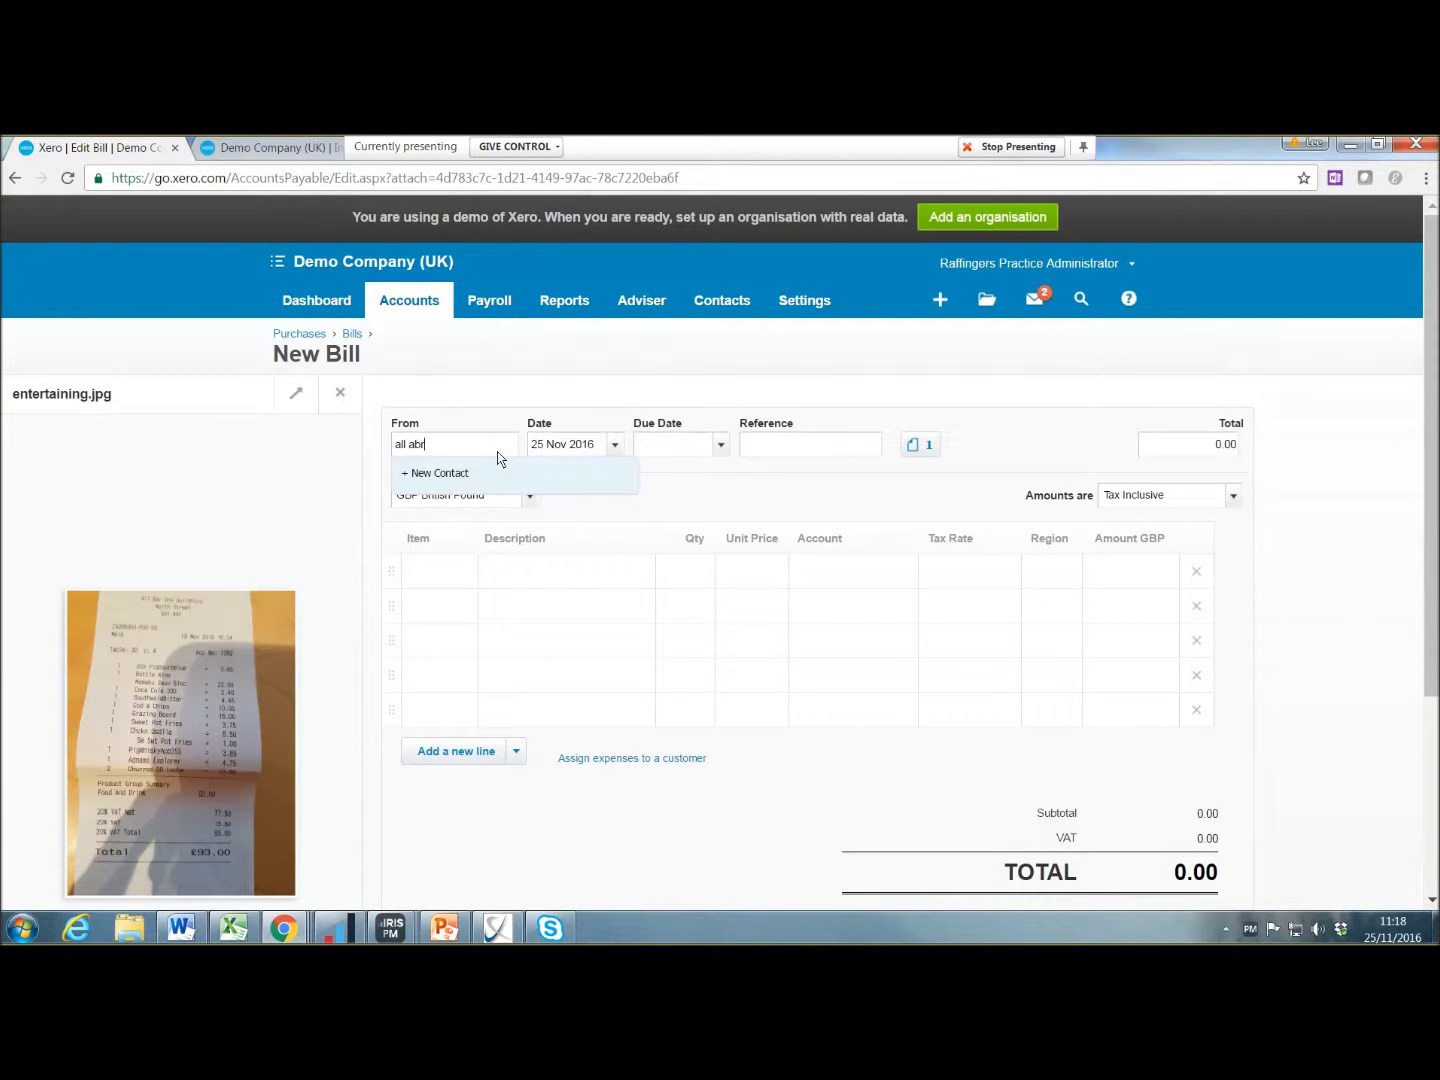
pyautogui.press('BackSpace')
pyautogui.press('BackSpace')
pyautogui.press('BackSpace')
pyautogui.write('bar')
pyautogui.press('Tab')
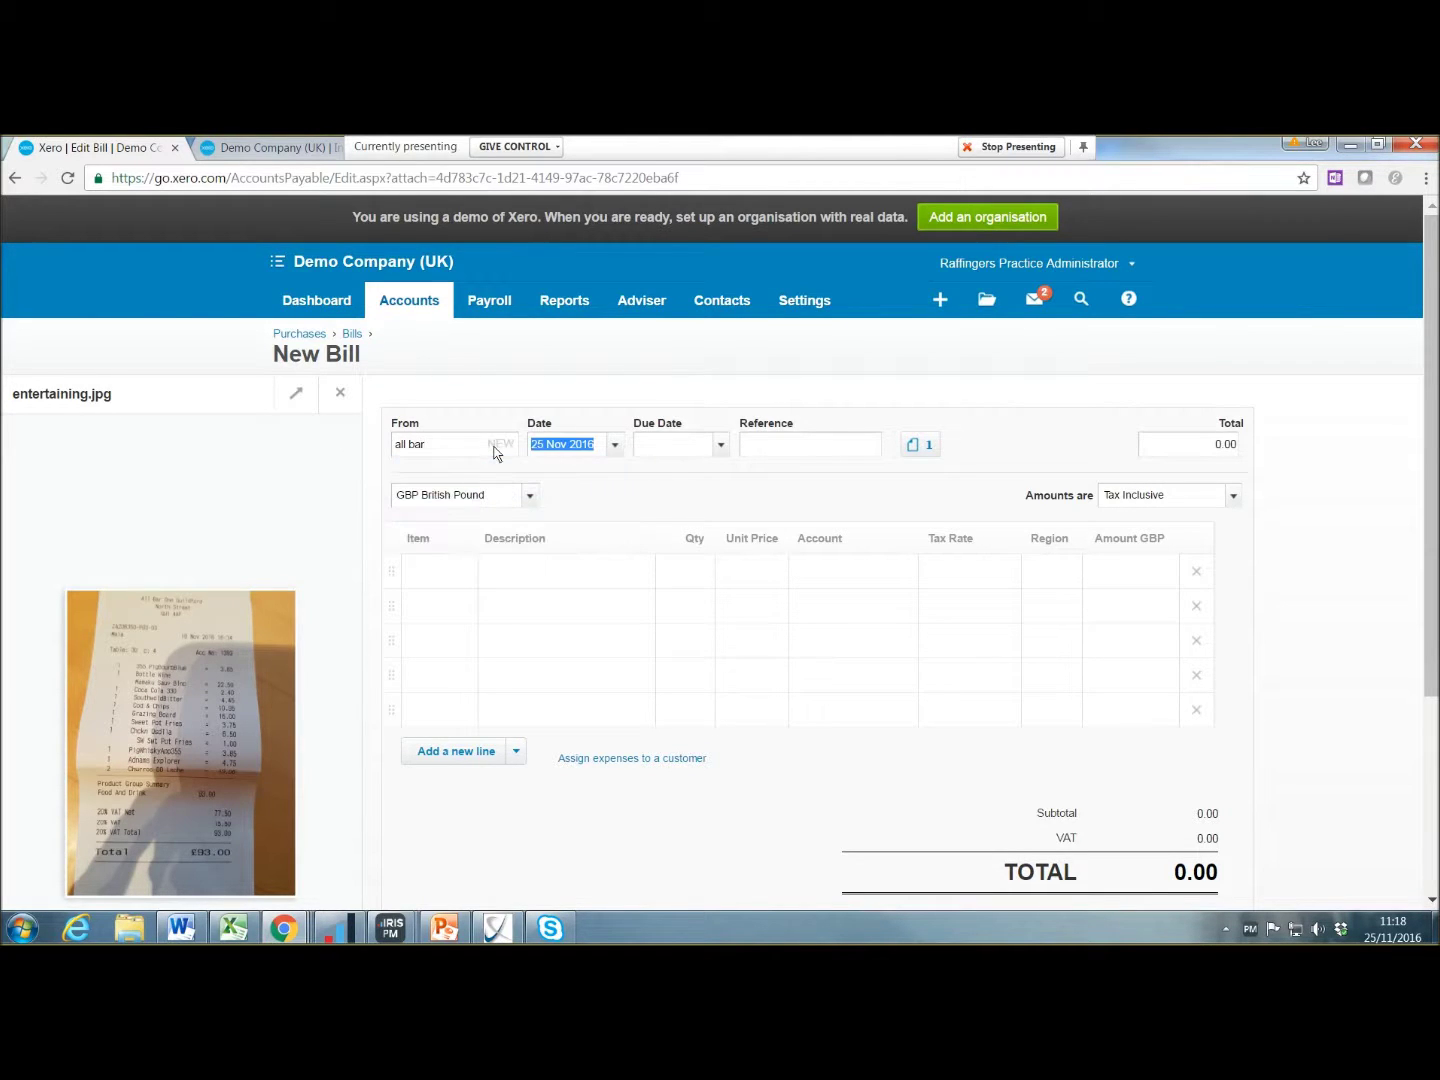
# Step: Set the bill's due date to +30 days, then cancel the bill
pyautogui.press('Tab')
pyautogui.write('+30')
pyautogui.press('Tab')
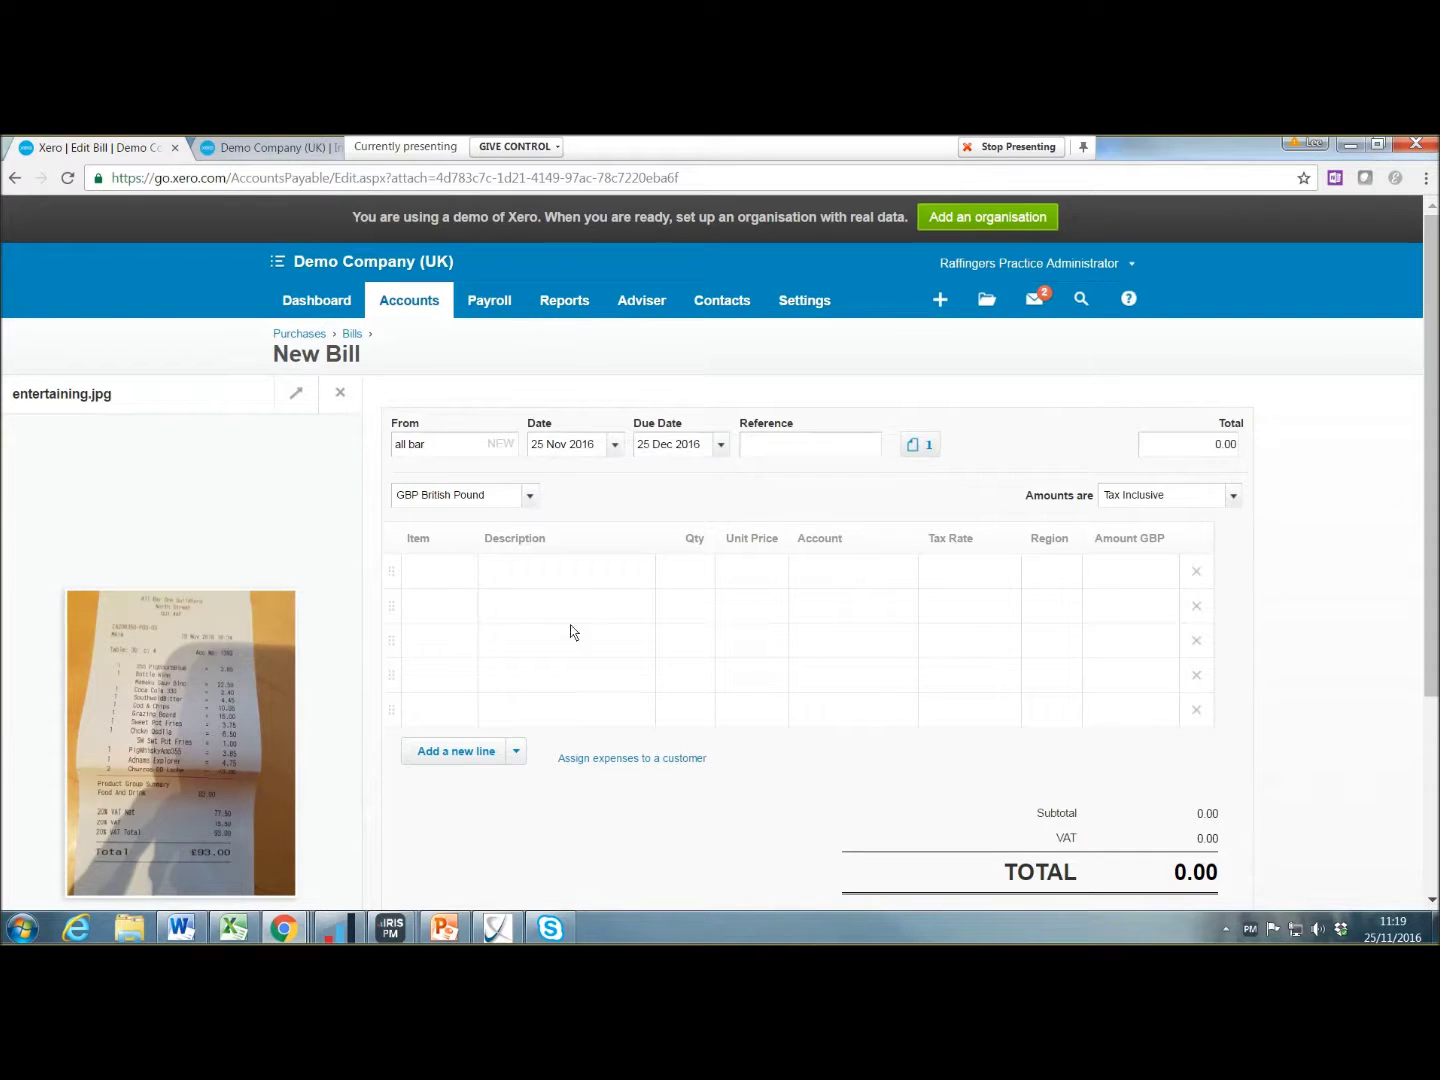
pyautogui.scroll(-2, 944, 580)
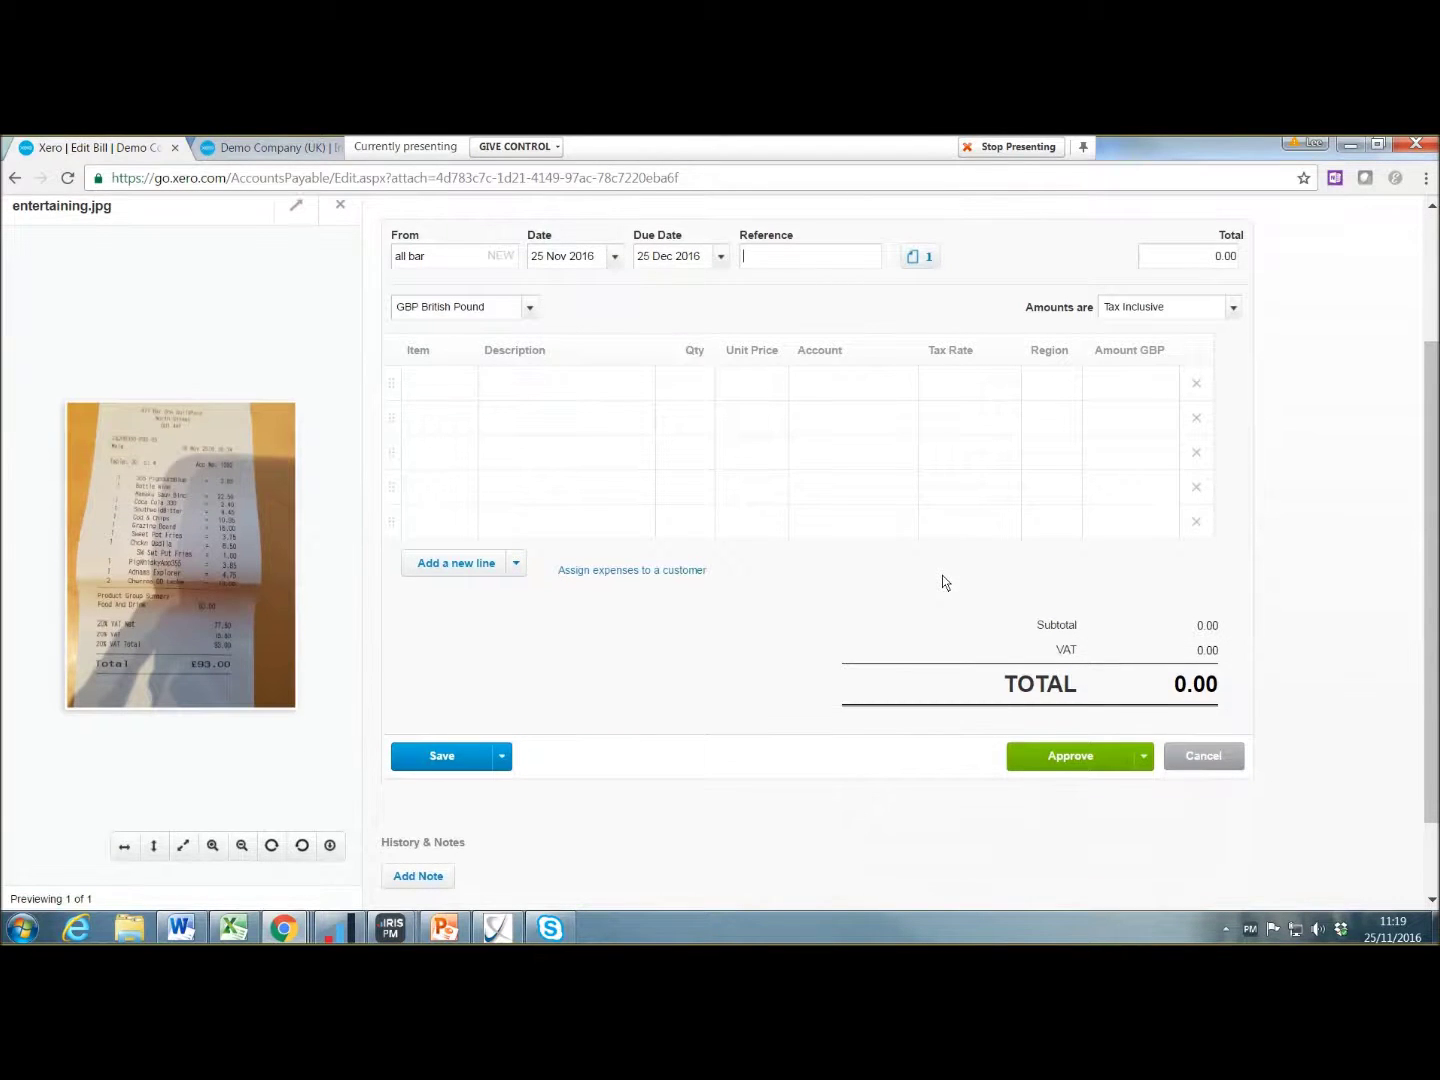
pyautogui.scroll(2, 652, 755)
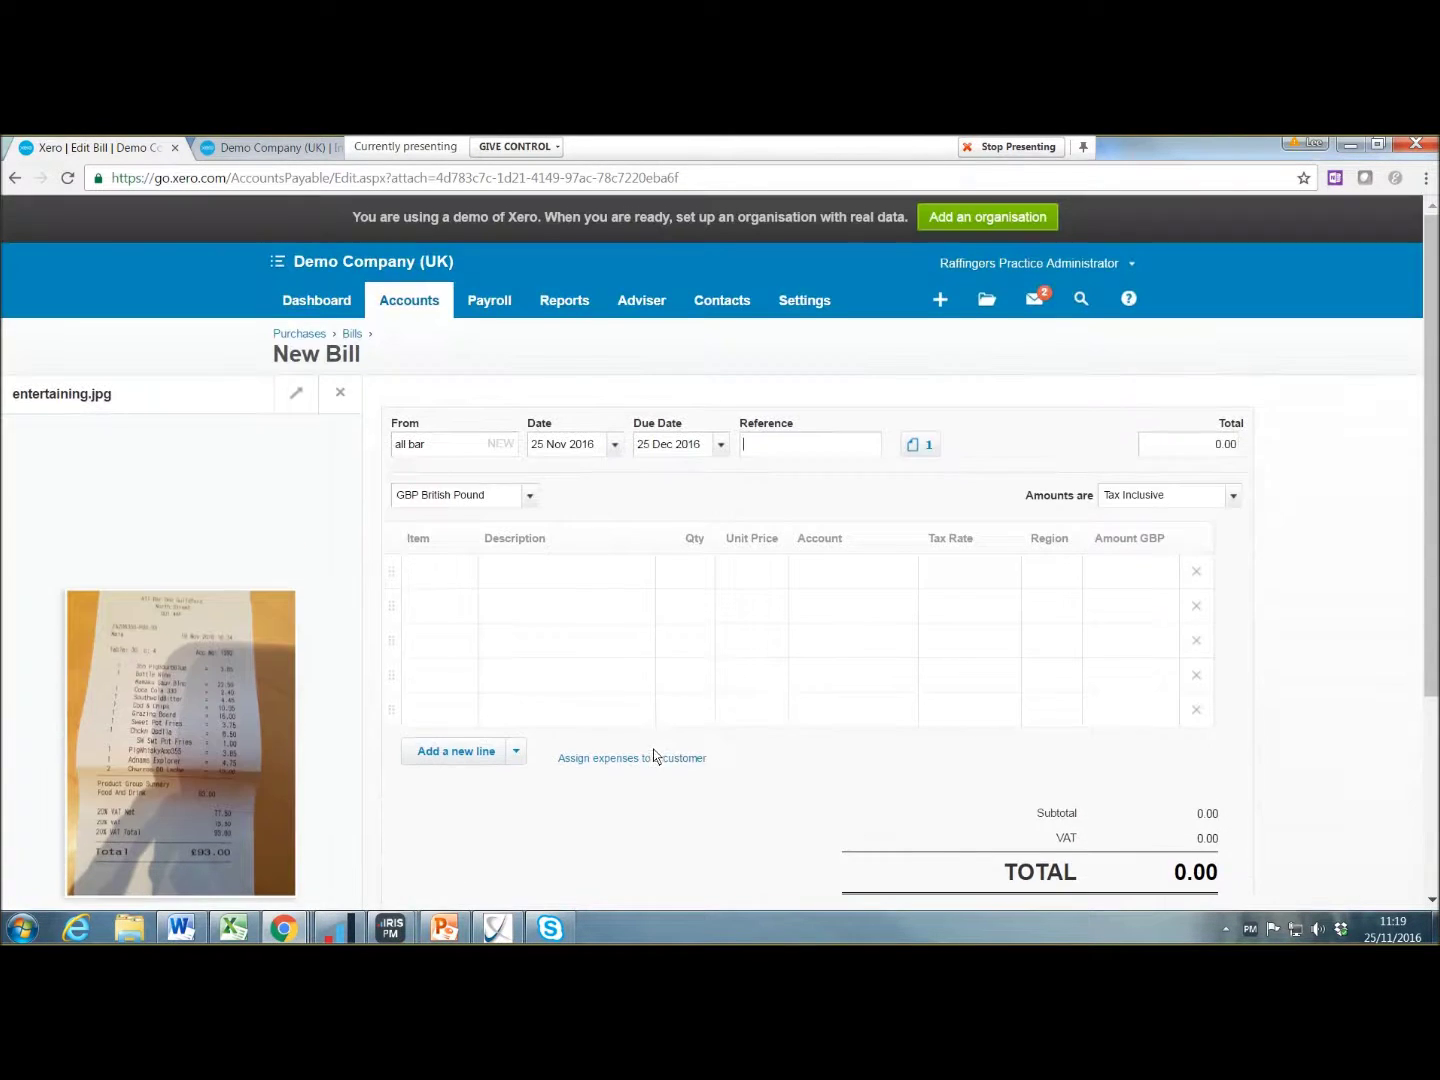
pyautogui.scroll(-3, 1035, 690)
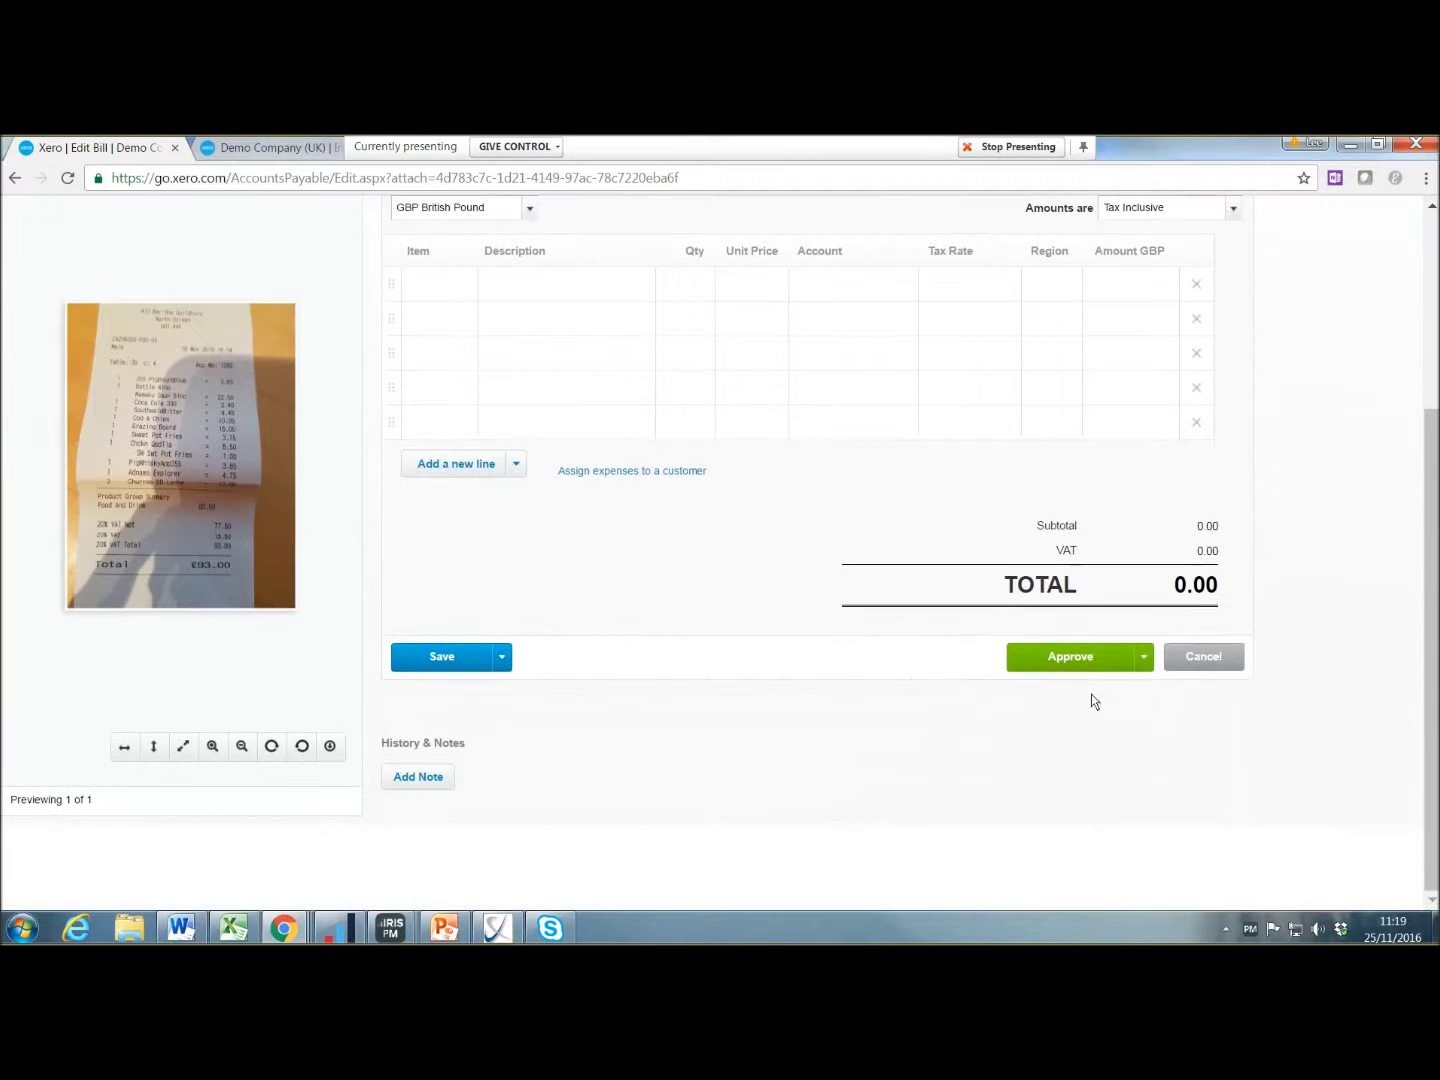
pyautogui.click(1218, 656)
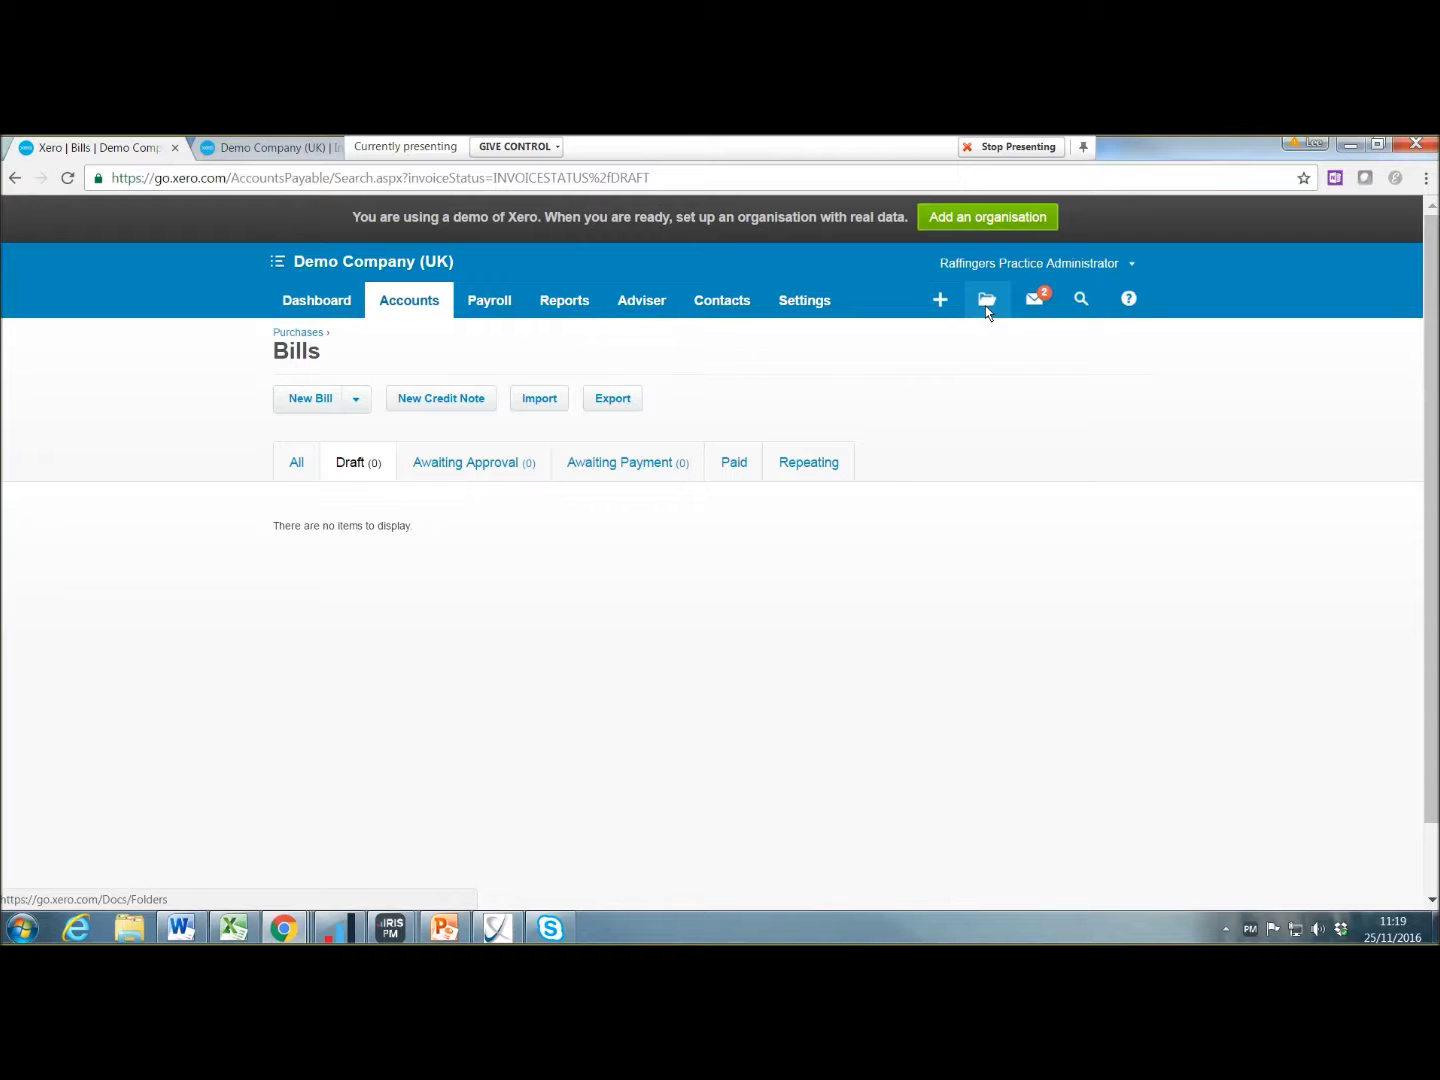
# Step: Create a new 'Contracts' folder in Files
pyautogui.click(986, 312)
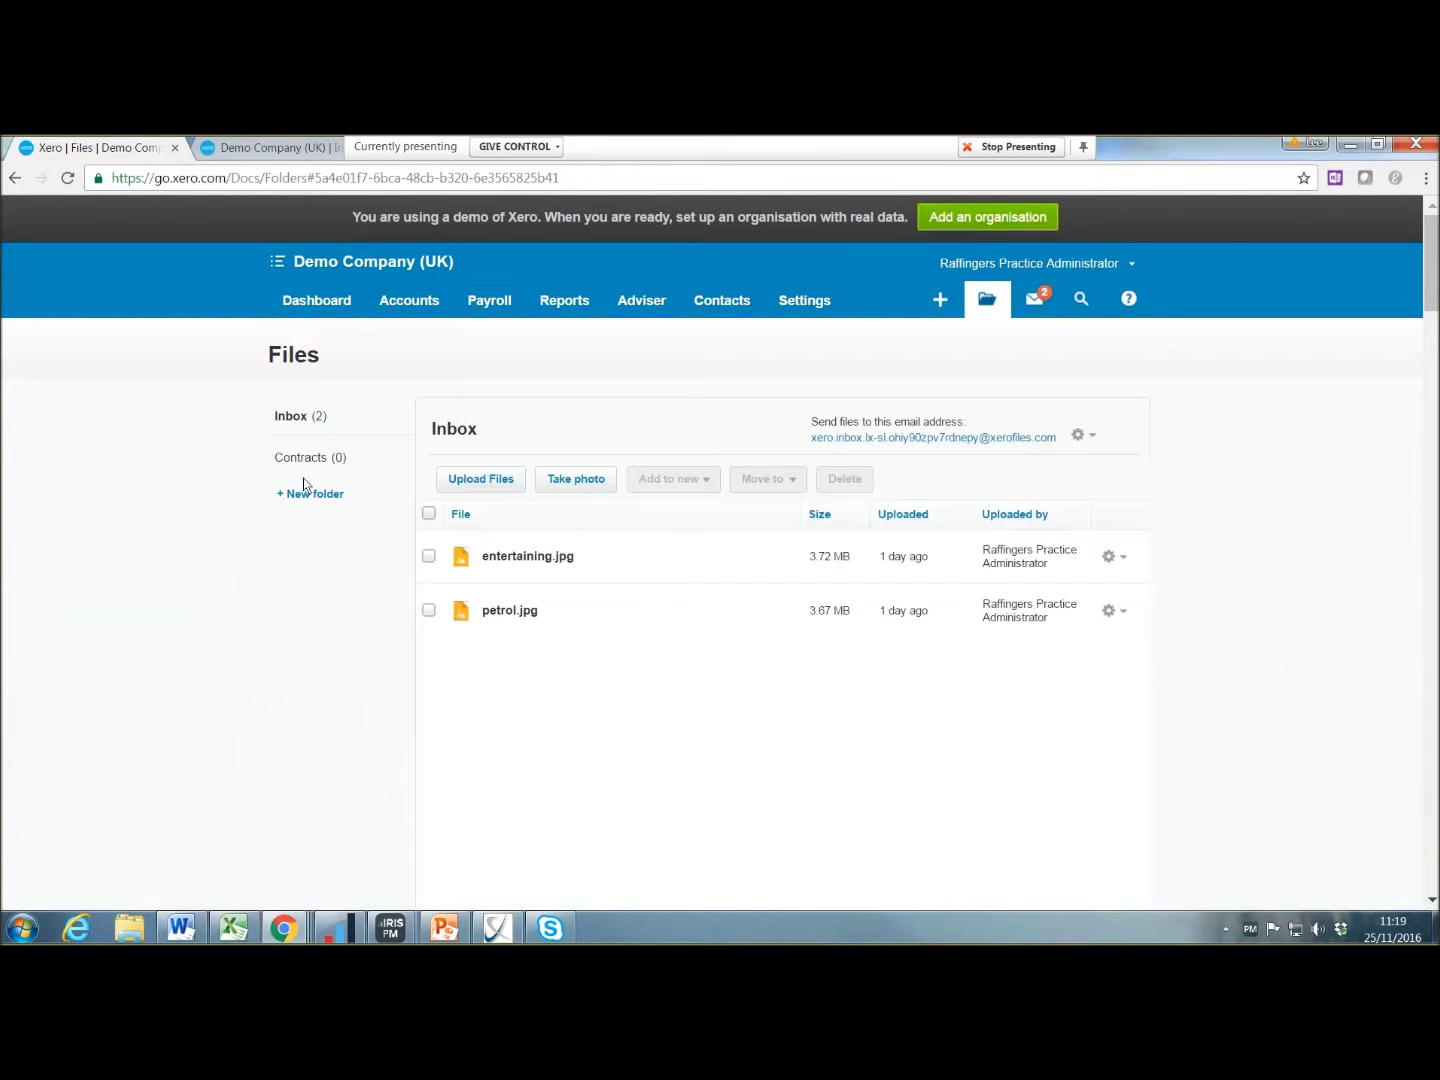
pyautogui.click(335, 494)
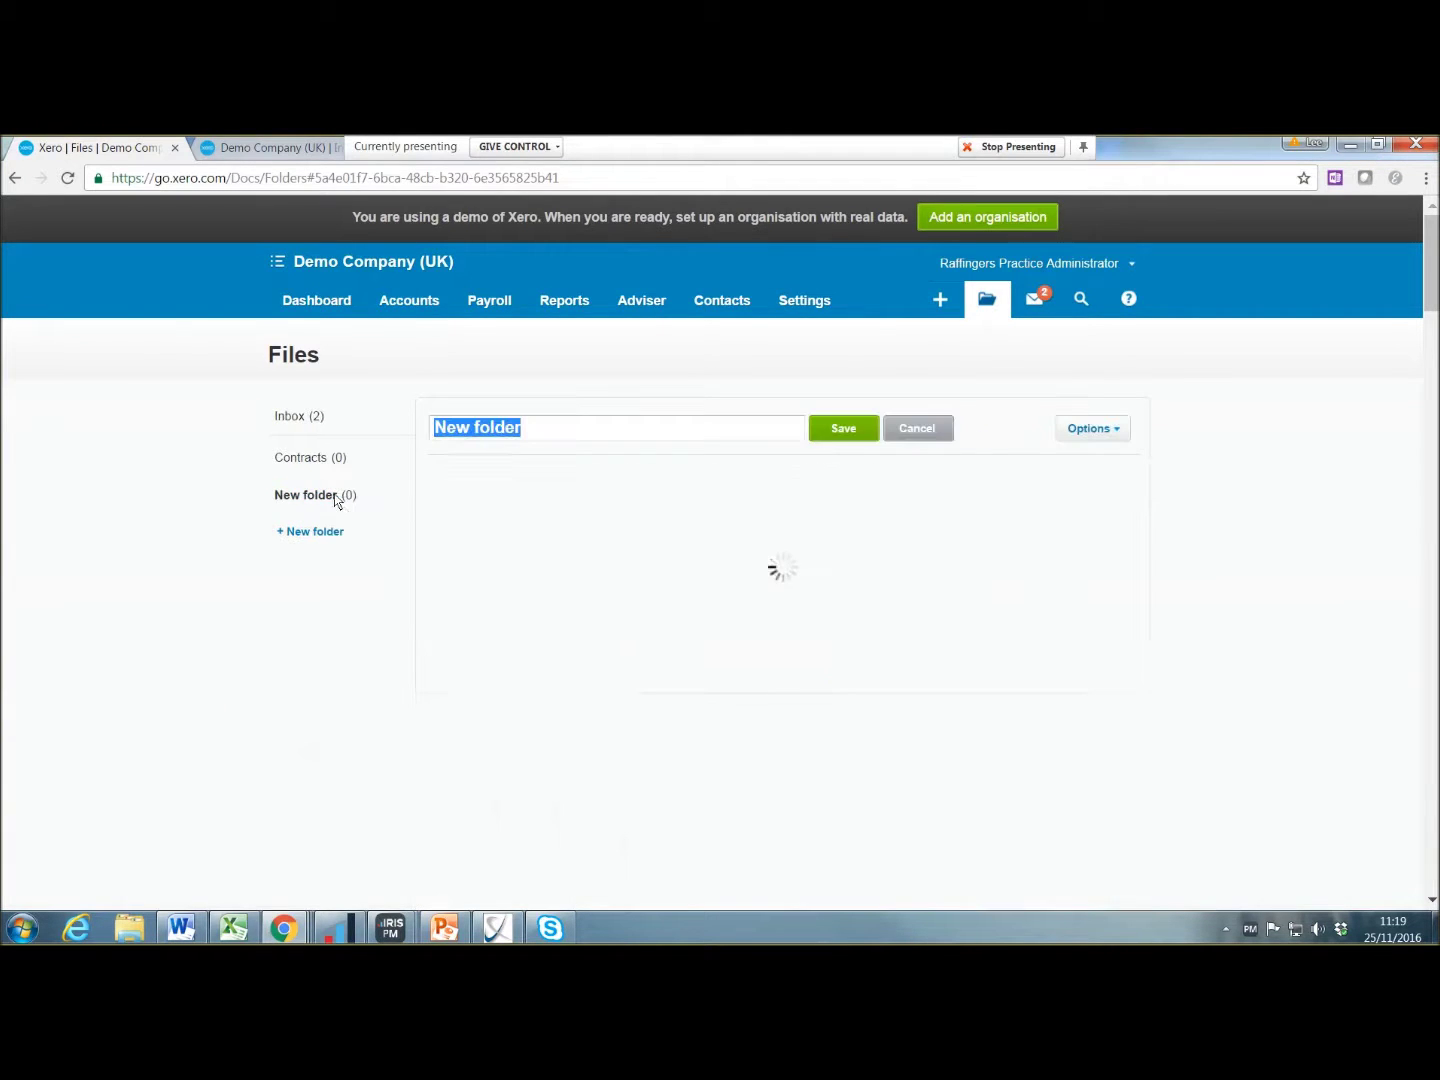
pyautogui.write('Contracts')
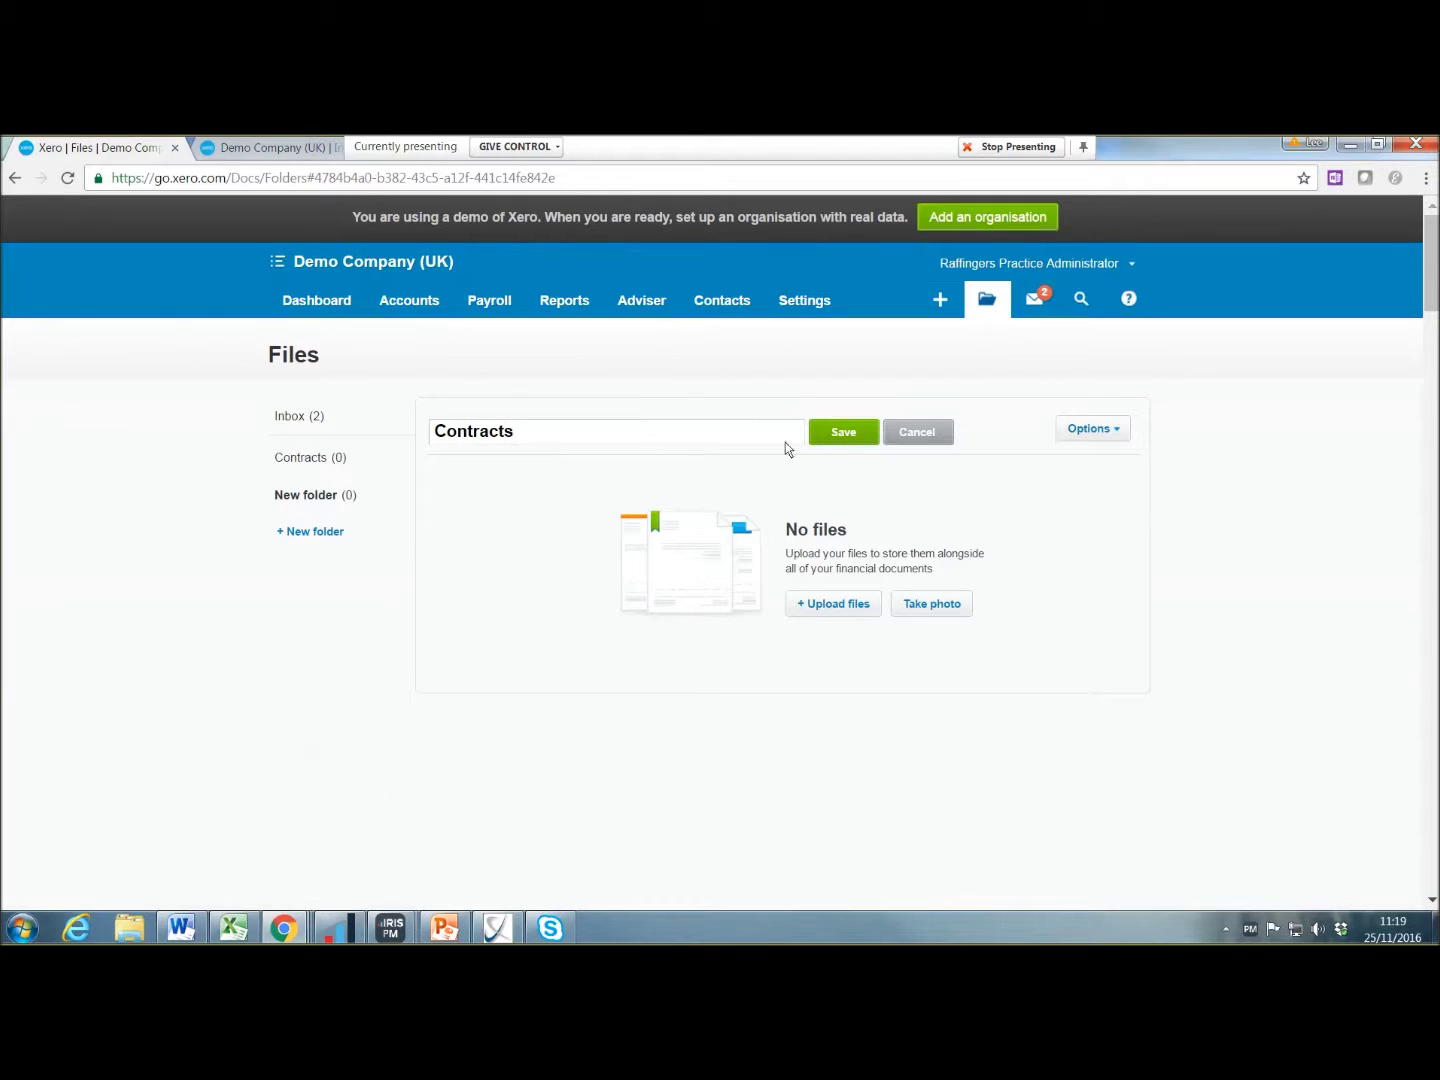
pyautogui.click(832, 440)
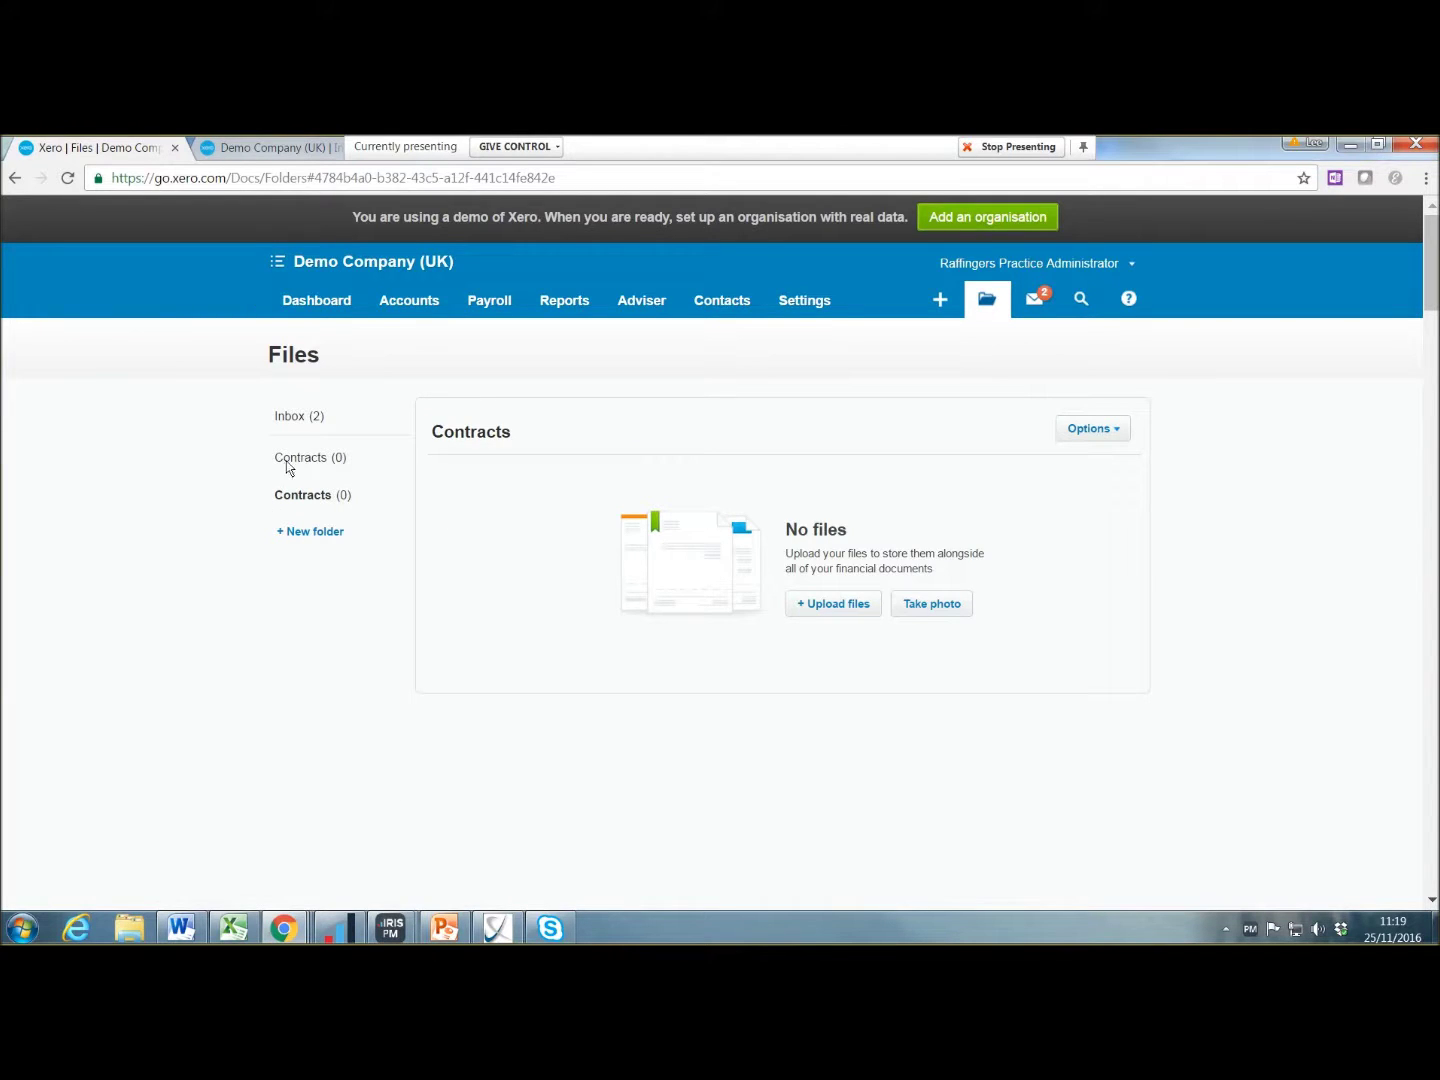
# Step: Create a new 'Bank statements' folder
pyautogui.click(314, 531)
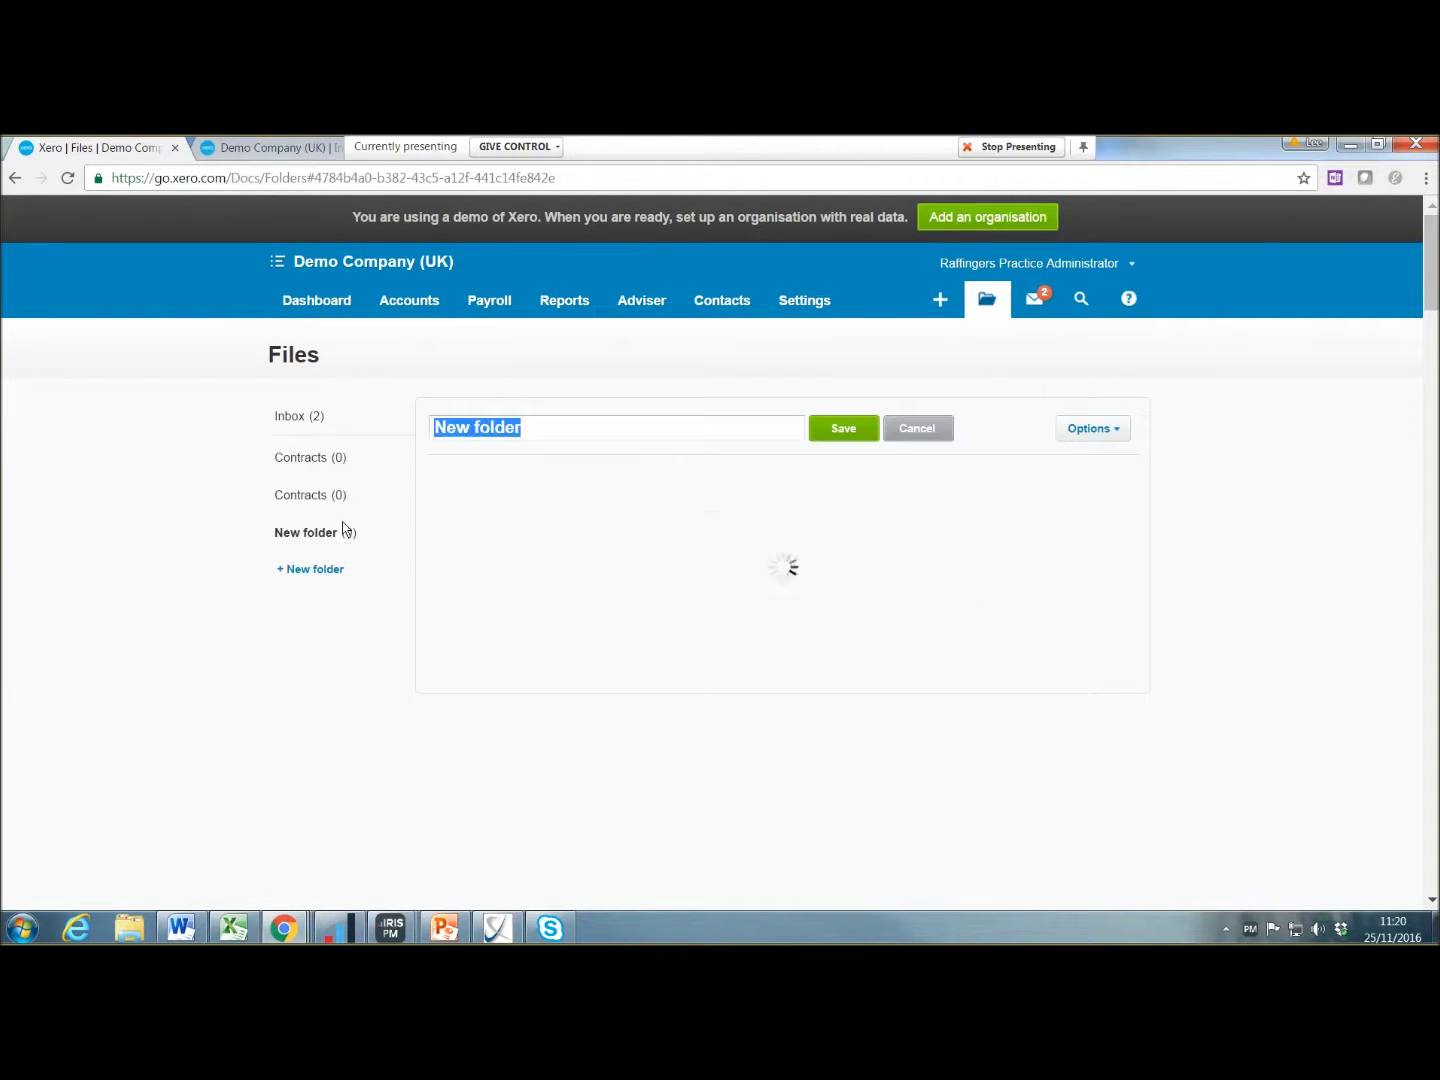
pyautogui.write('Bank statemebnt')
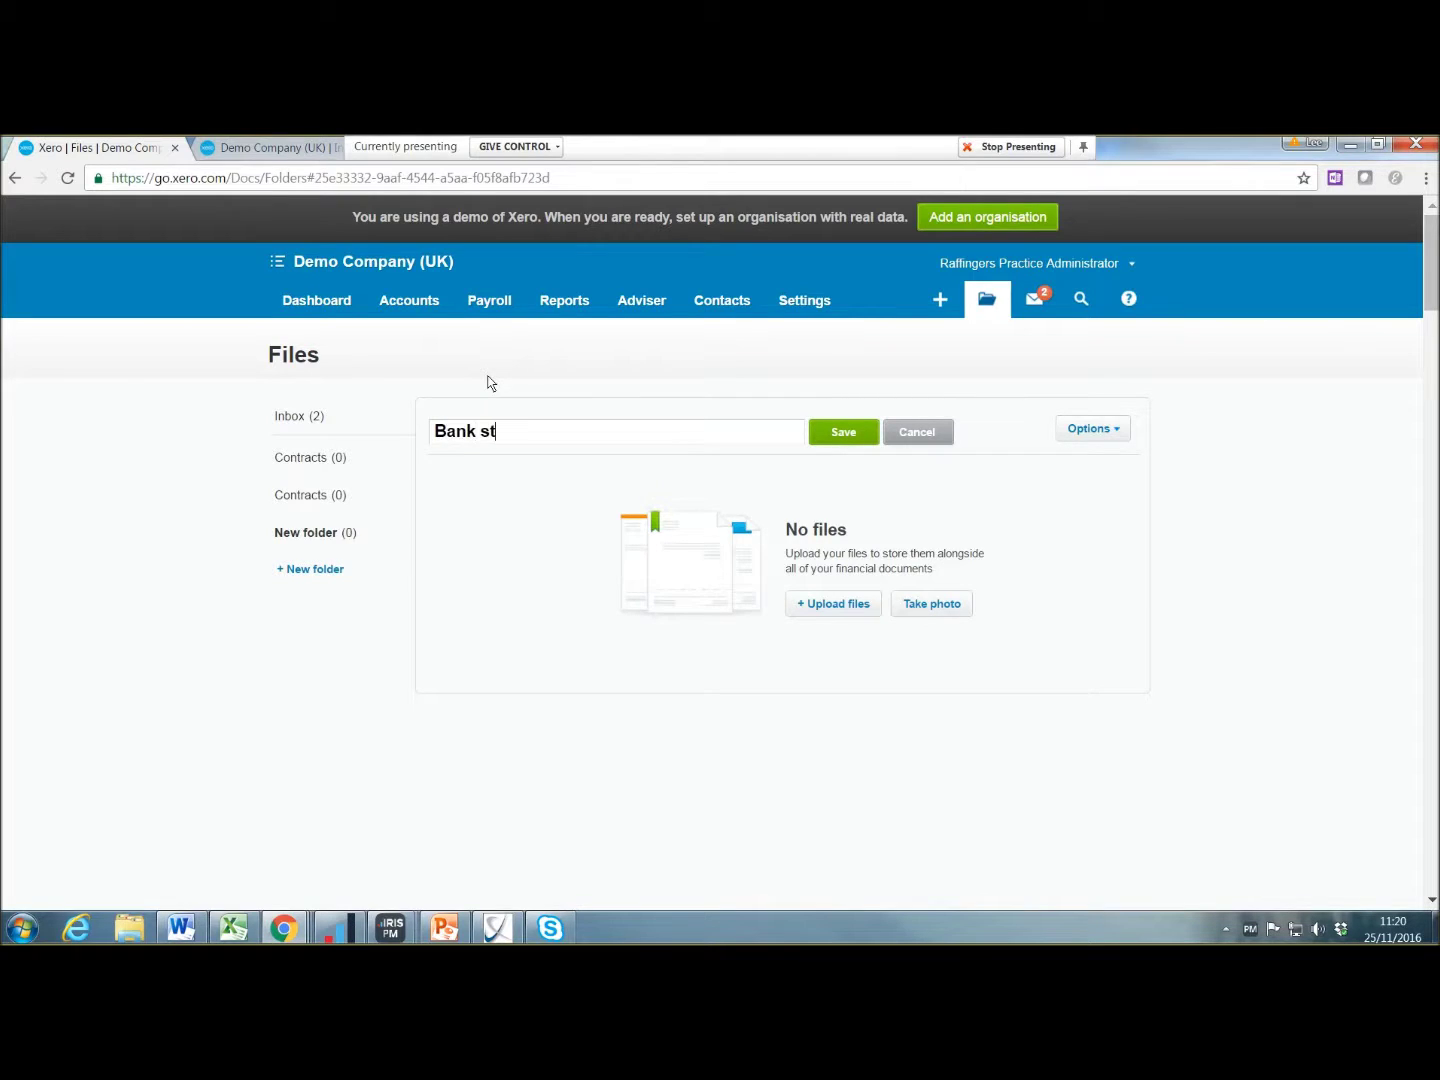
pyautogui.press('BackSpace')
pyautogui.press('BackSpace')
pyautogui.press('BackSpace')
pyautogui.press('BackSpace')
pyautogui.write('ents')
pyautogui.click(816, 438)
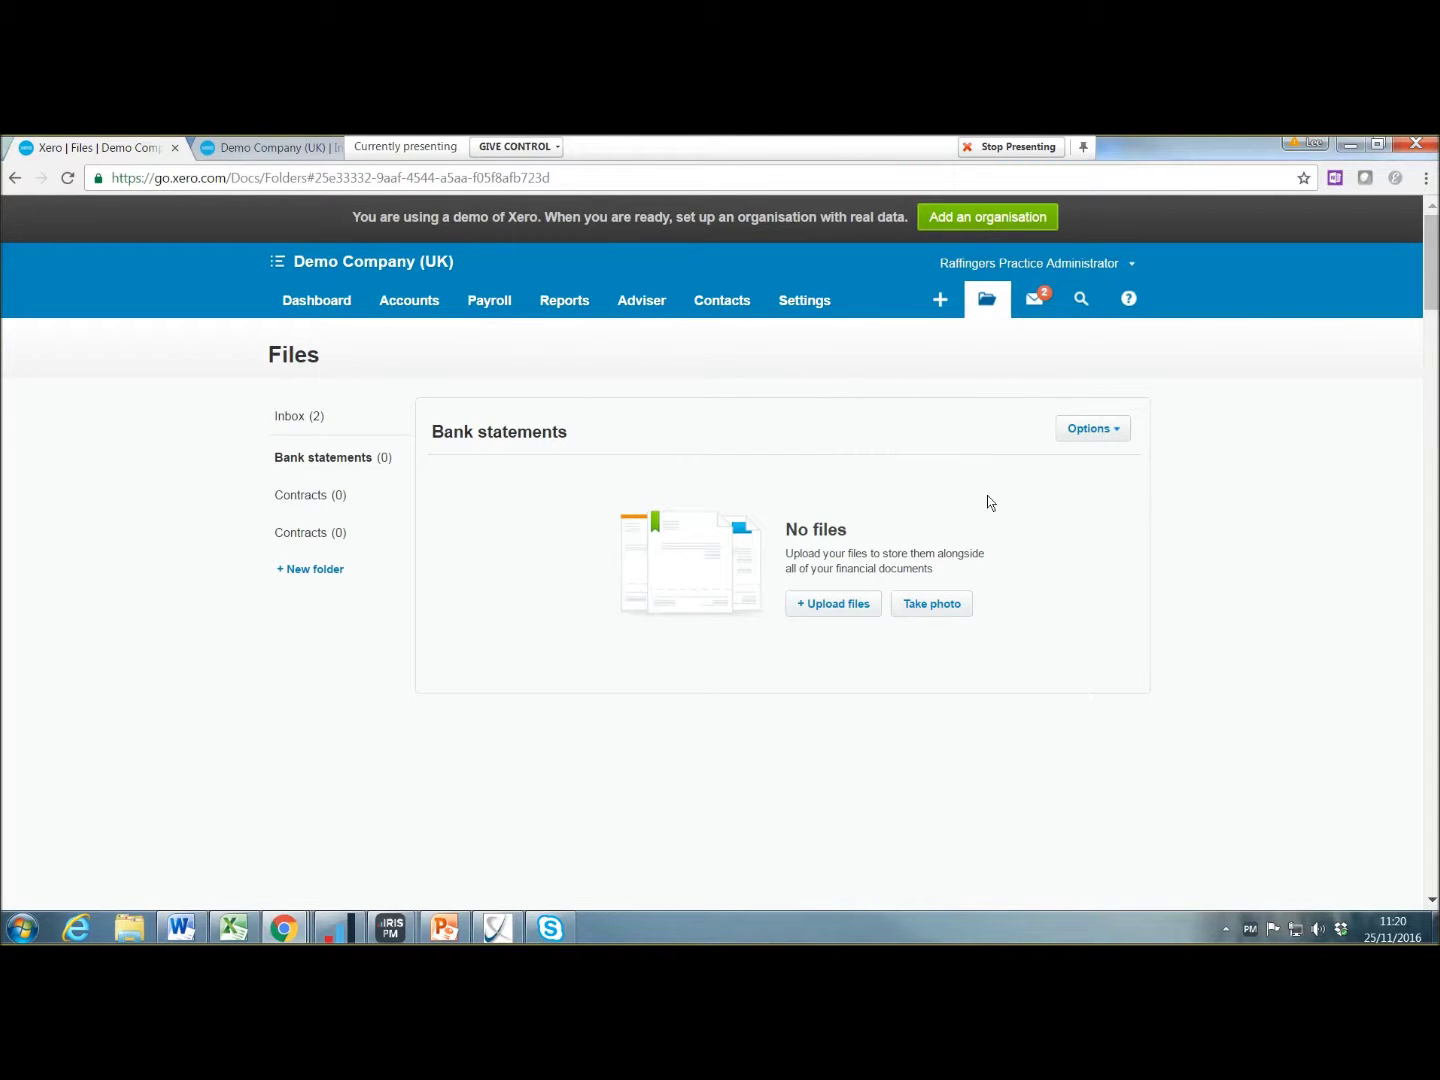
# Step: Go to the Dashboard and show the Business Bank Account's action menu
pyautogui.click(344, 311)
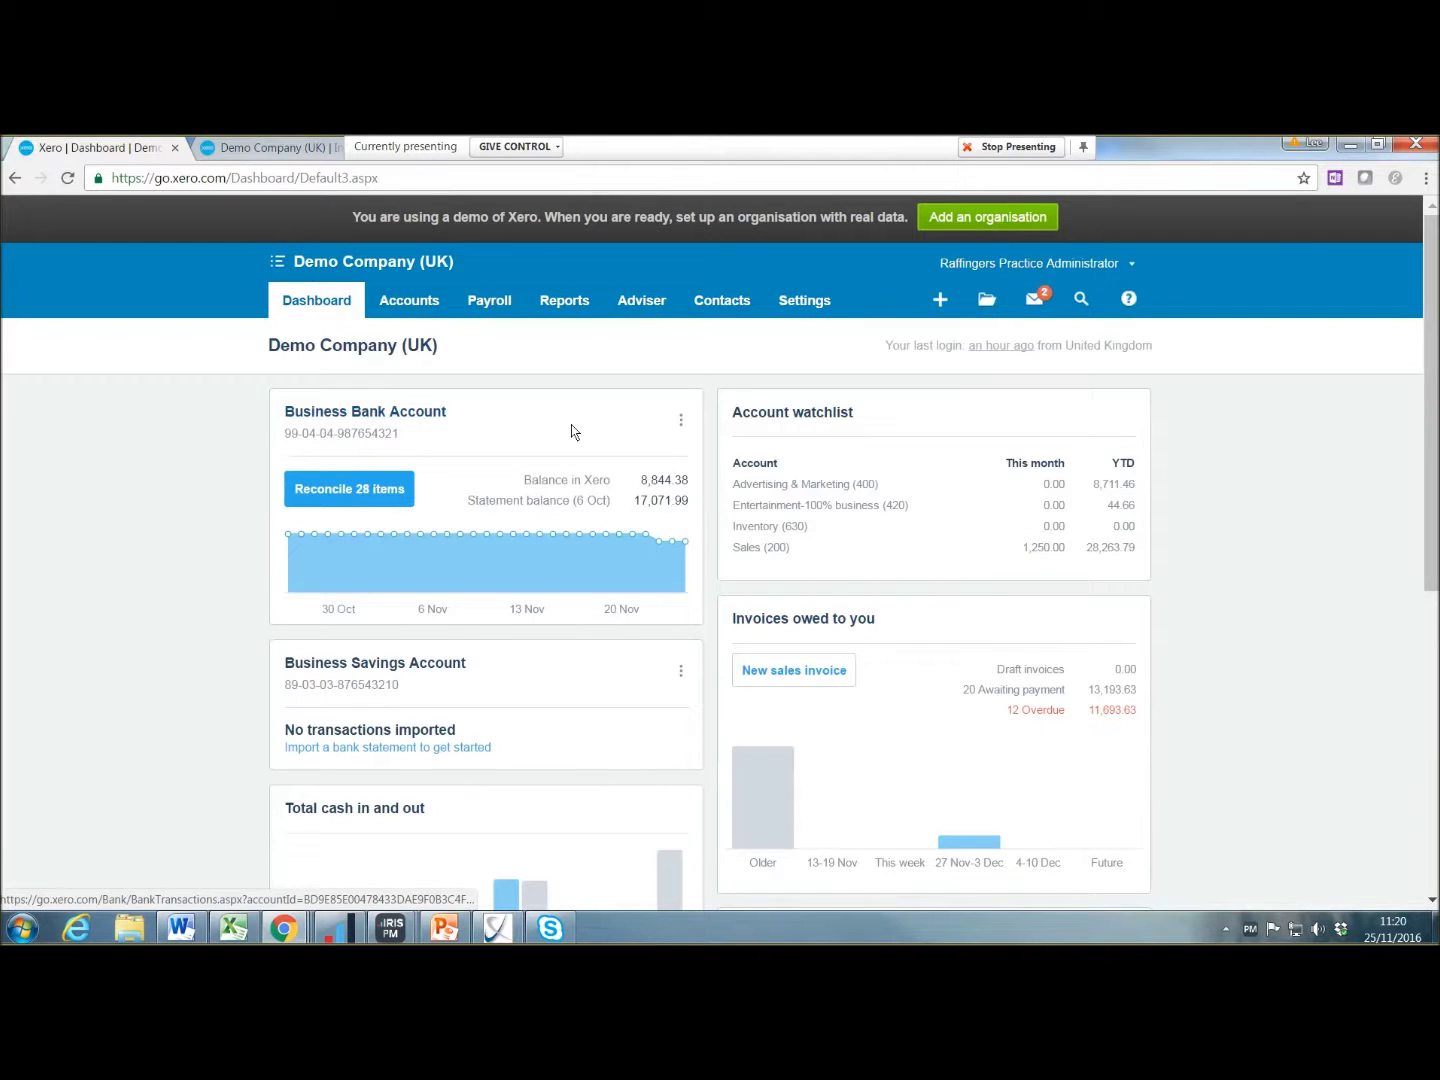
pyautogui.click(680, 423)
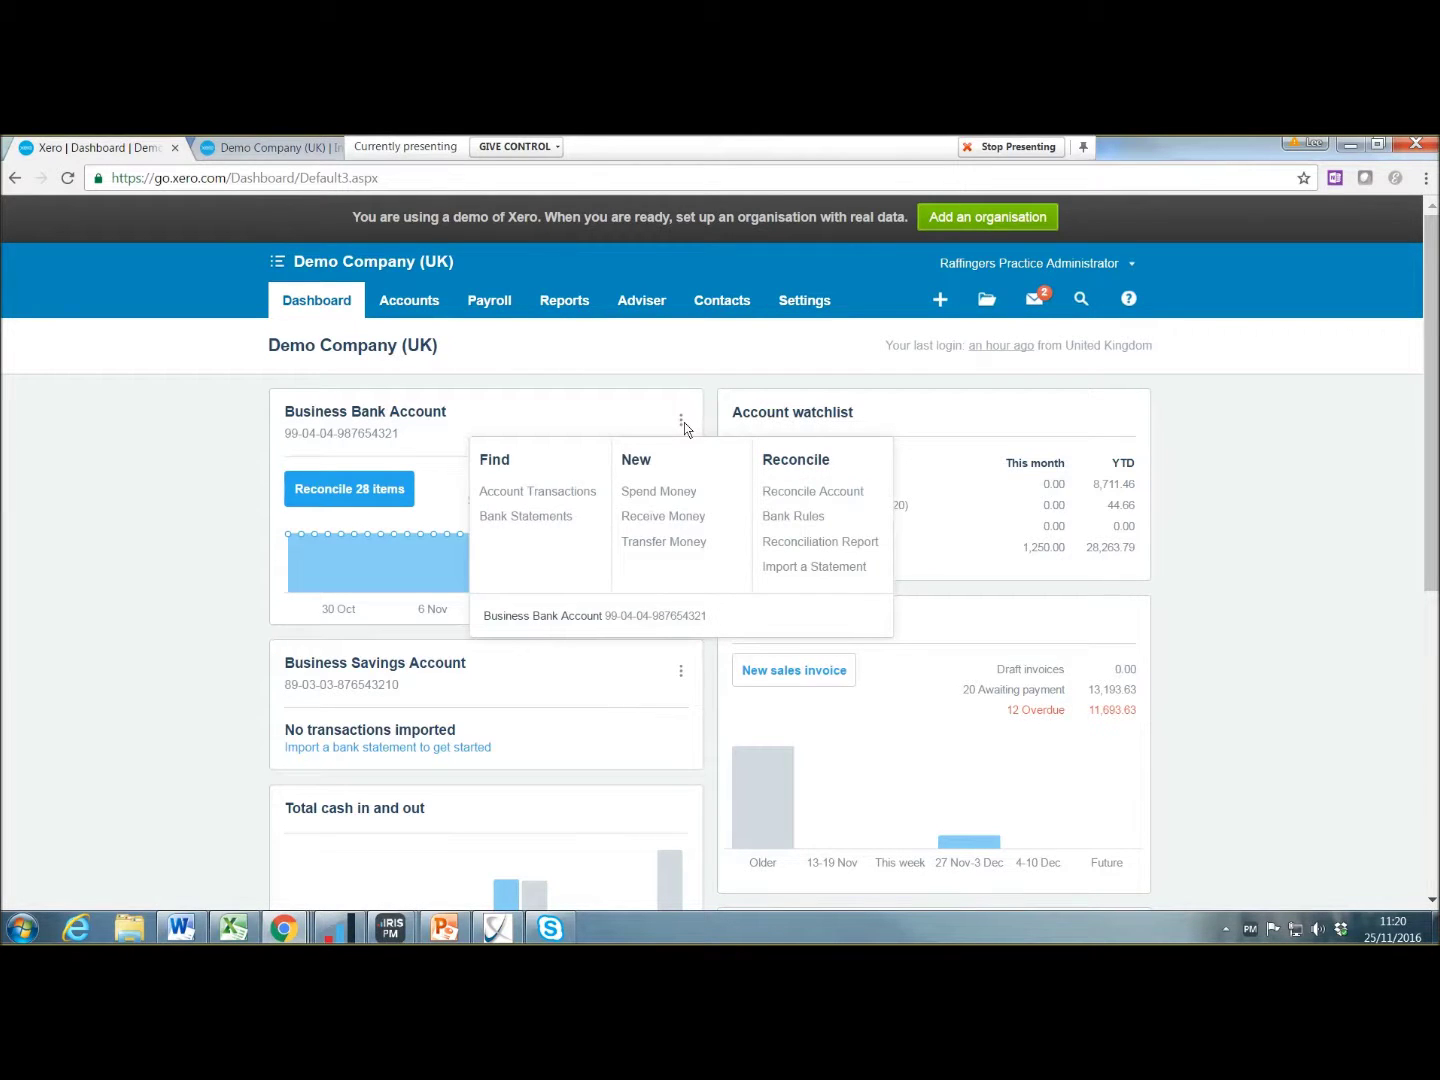
pyautogui.click(684, 420)
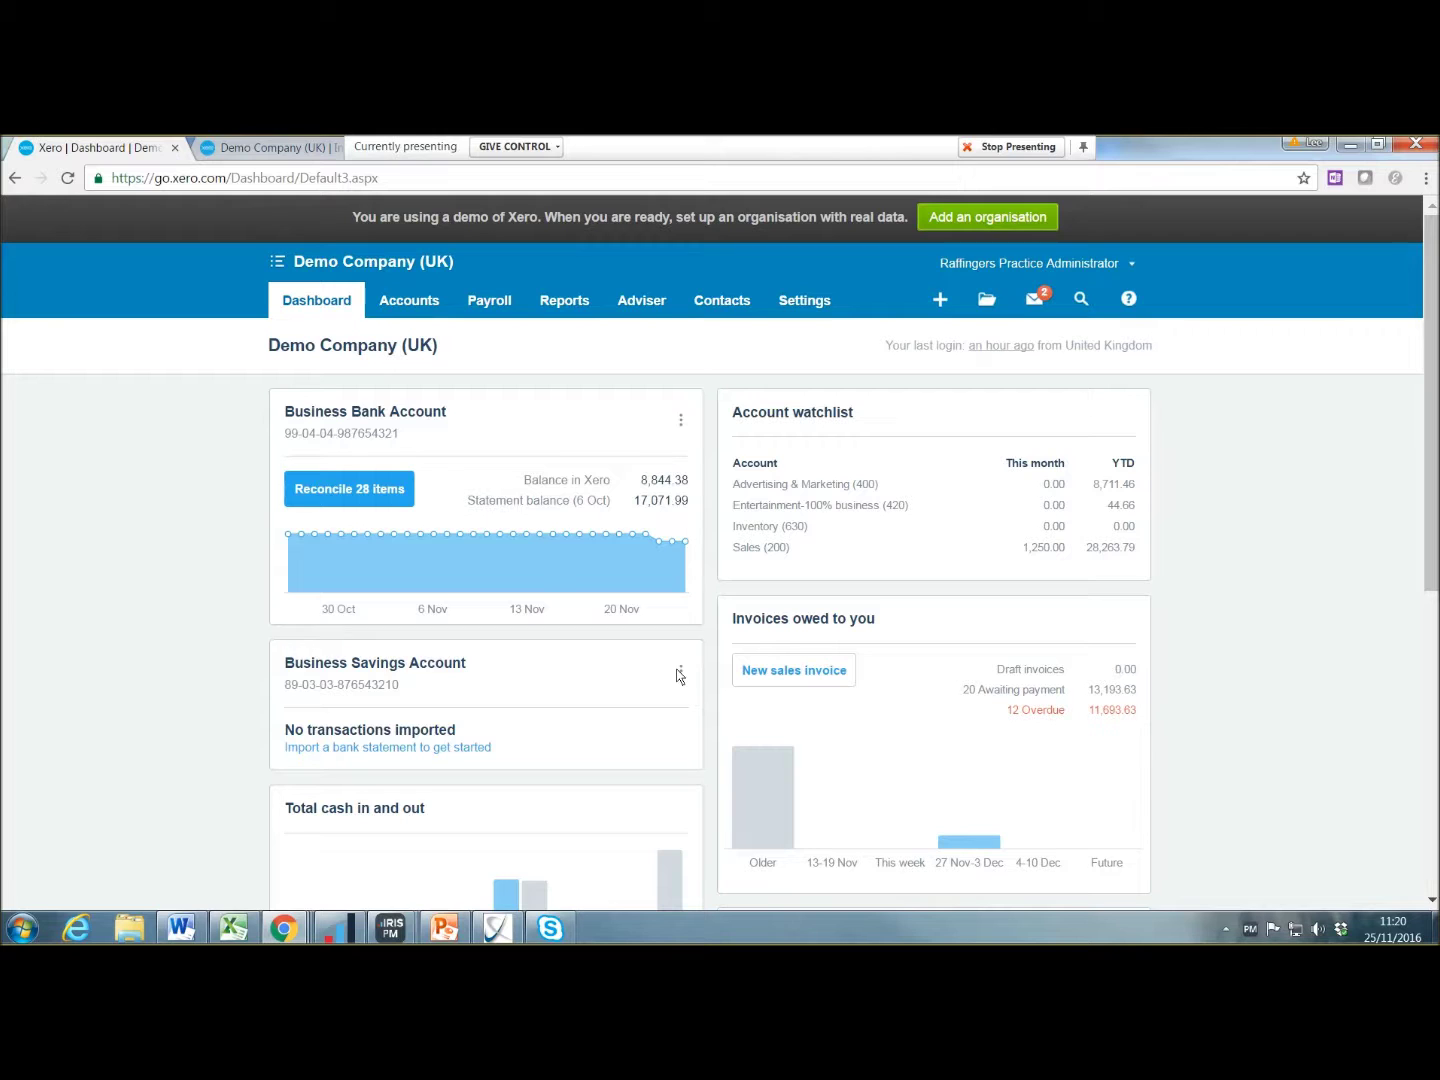
pyautogui.scroll(-2, 676, 676)
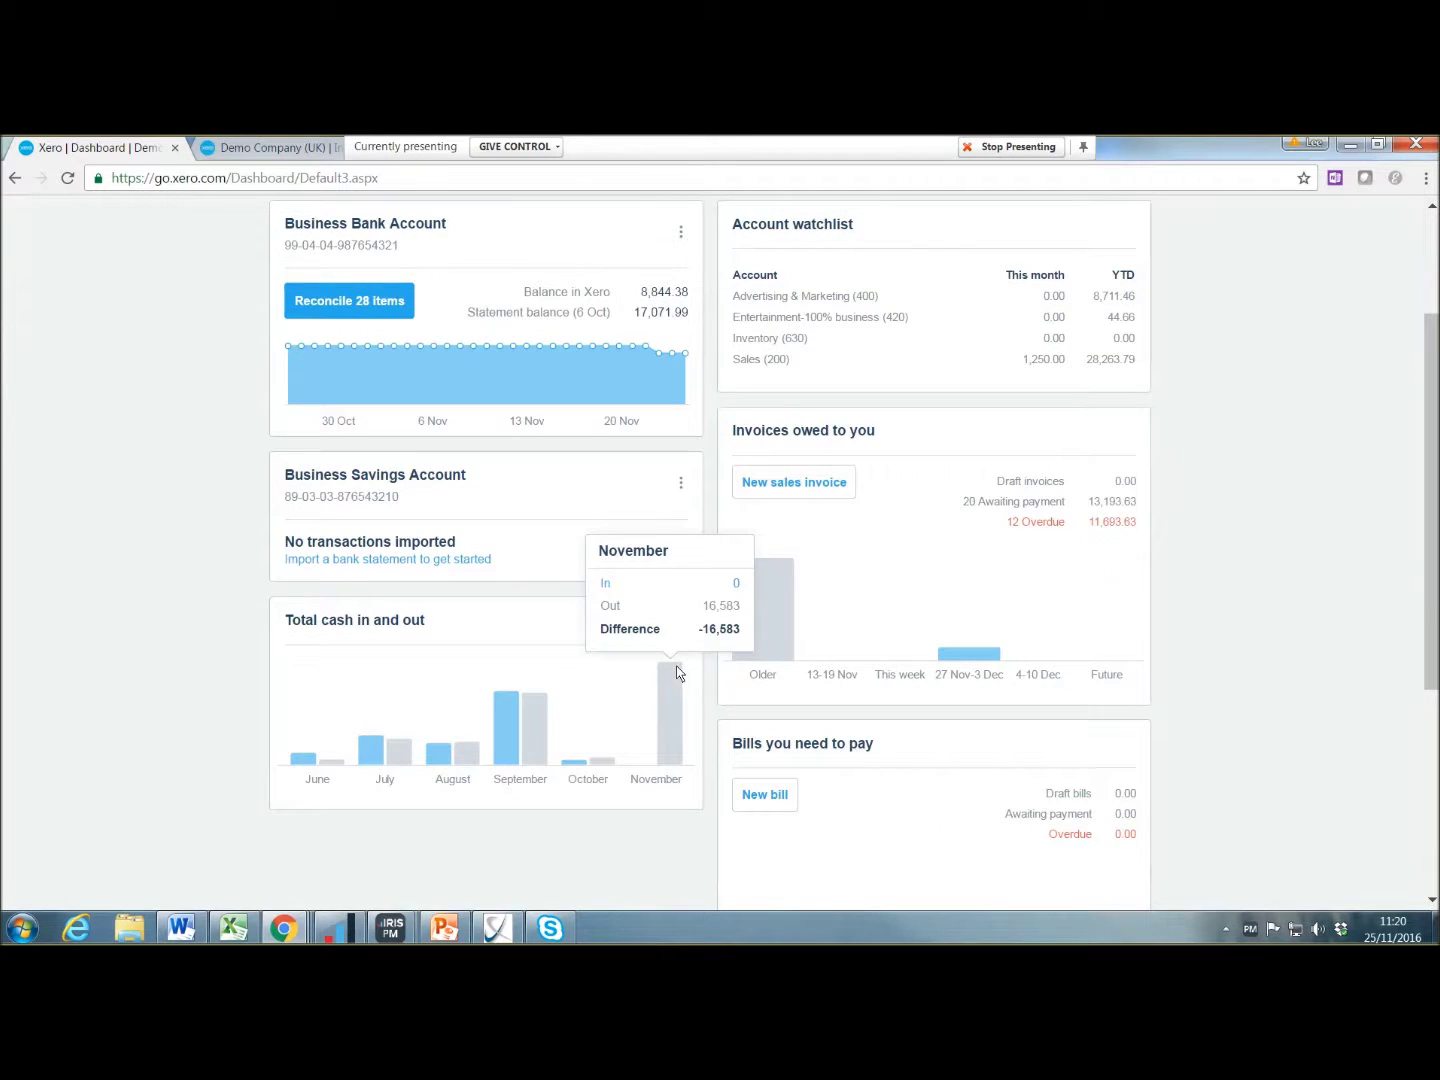
pyautogui.scroll(2, 545, 679)
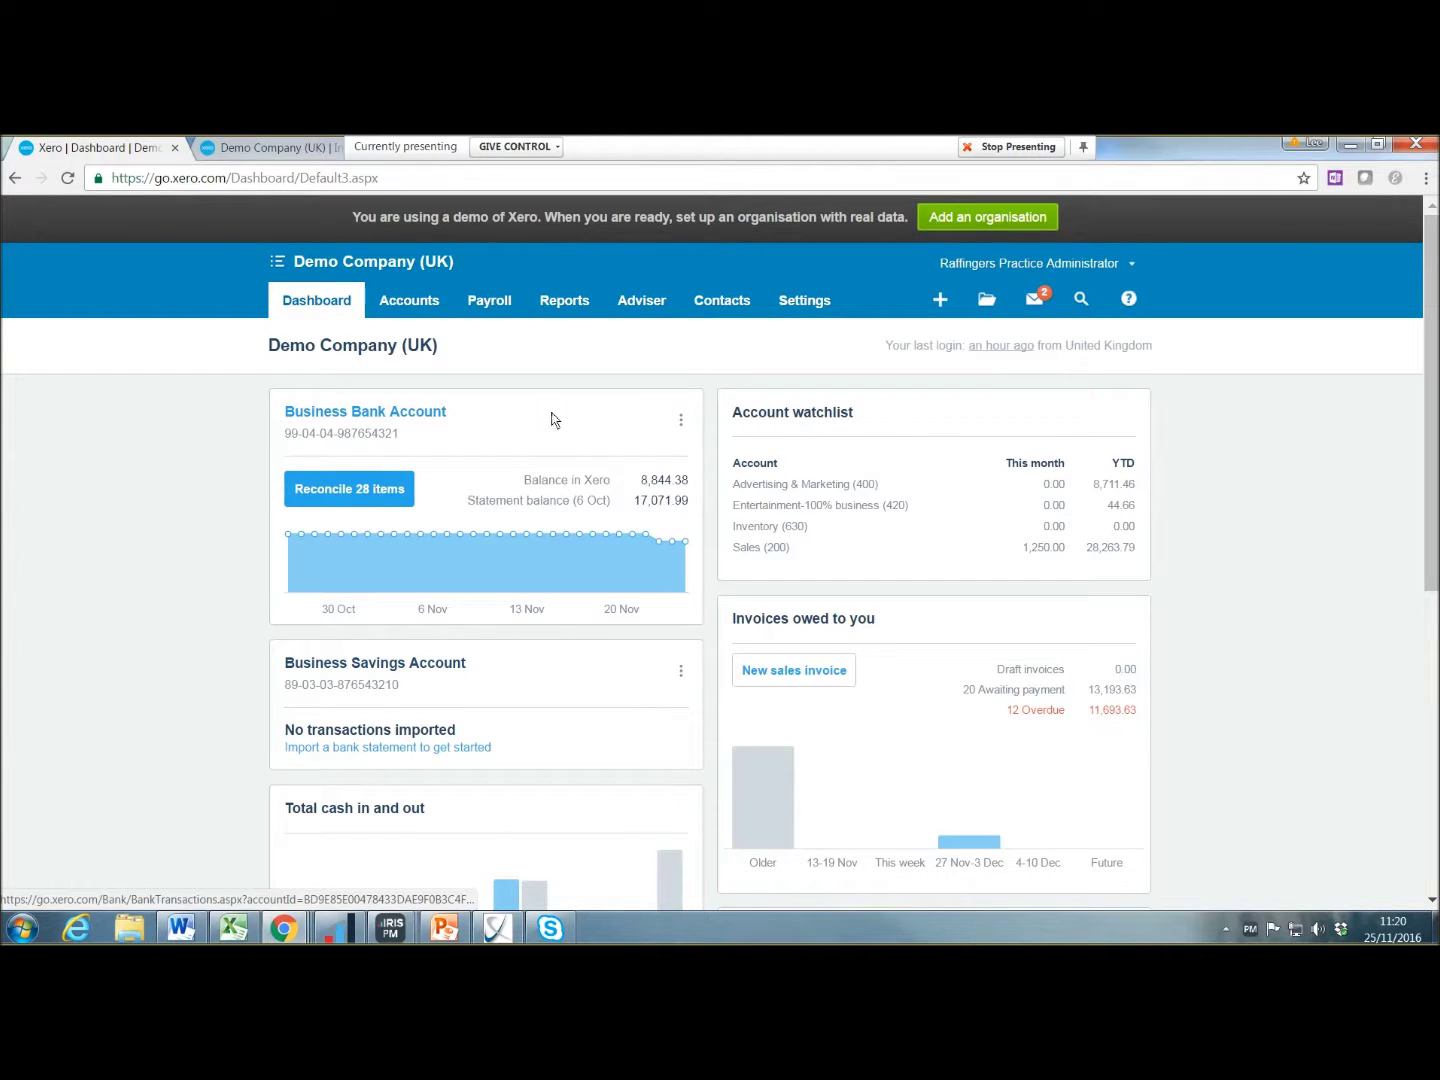
pyautogui.click(680, 421)
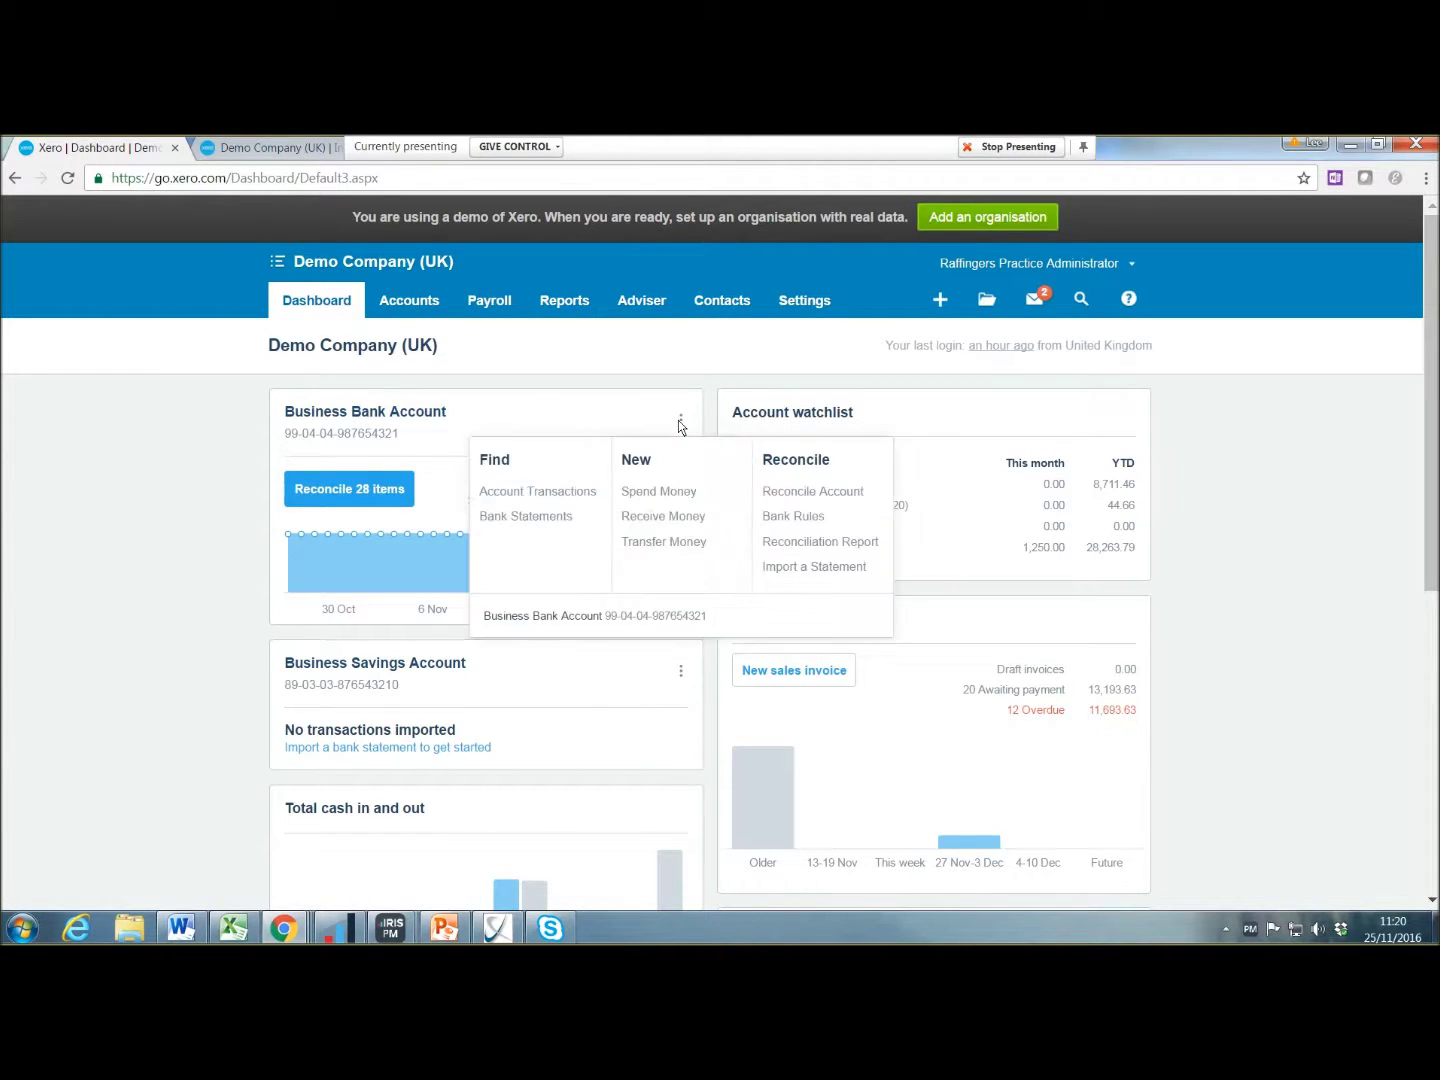
pyautogui.click(816, 567)
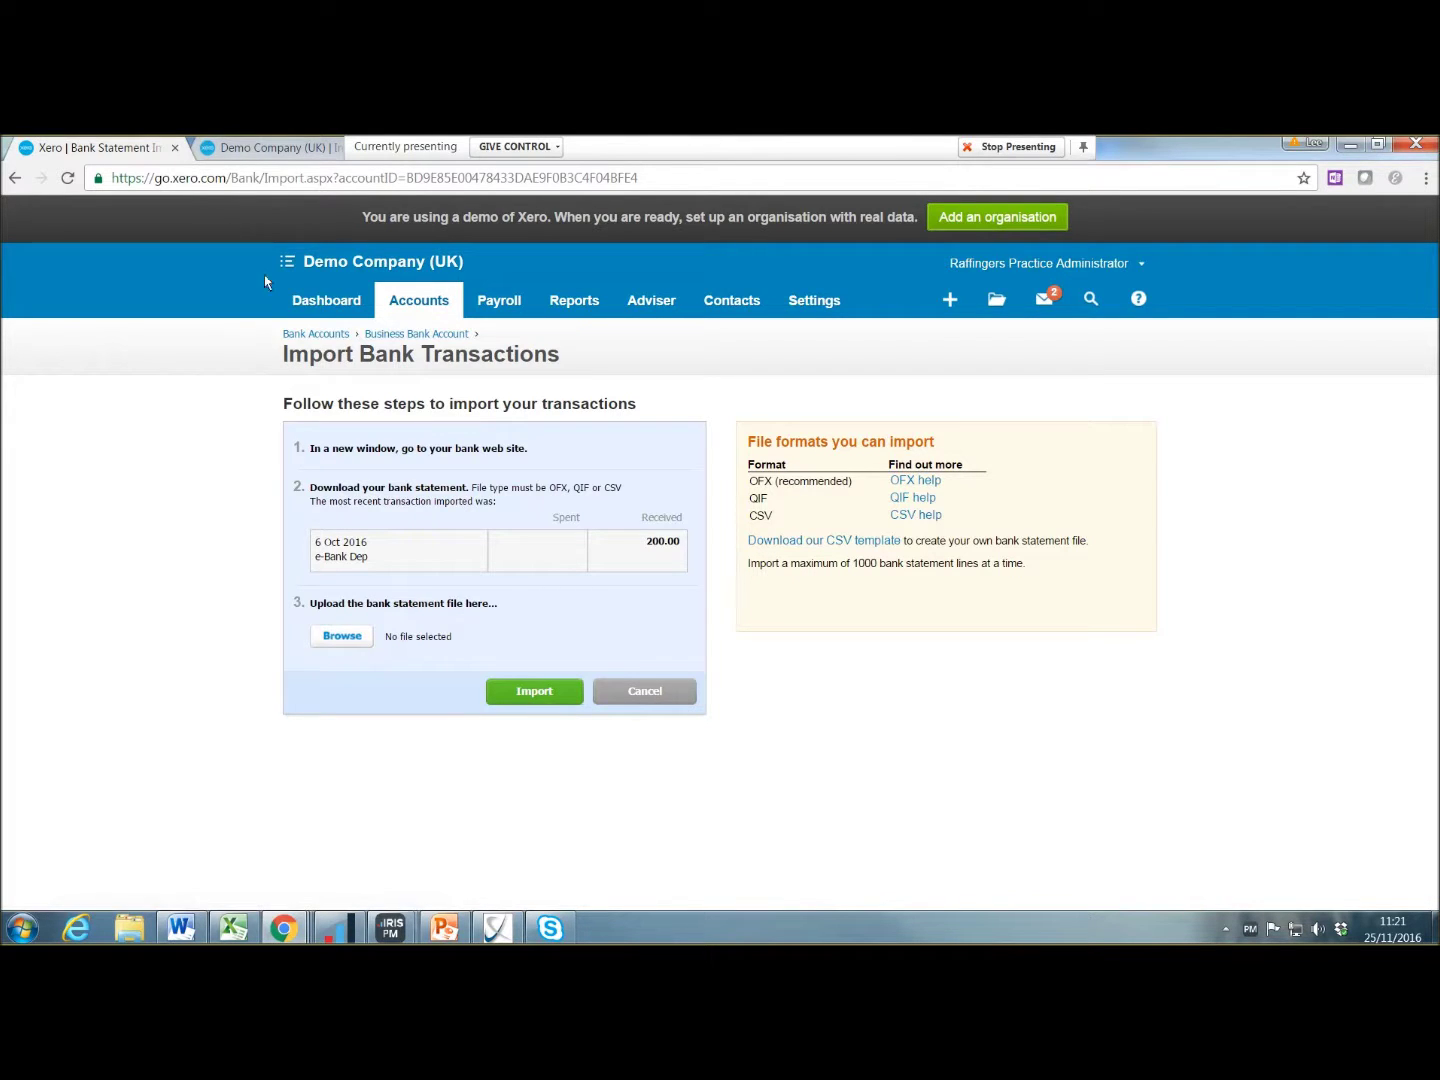
pyautogui.click(328, 302)
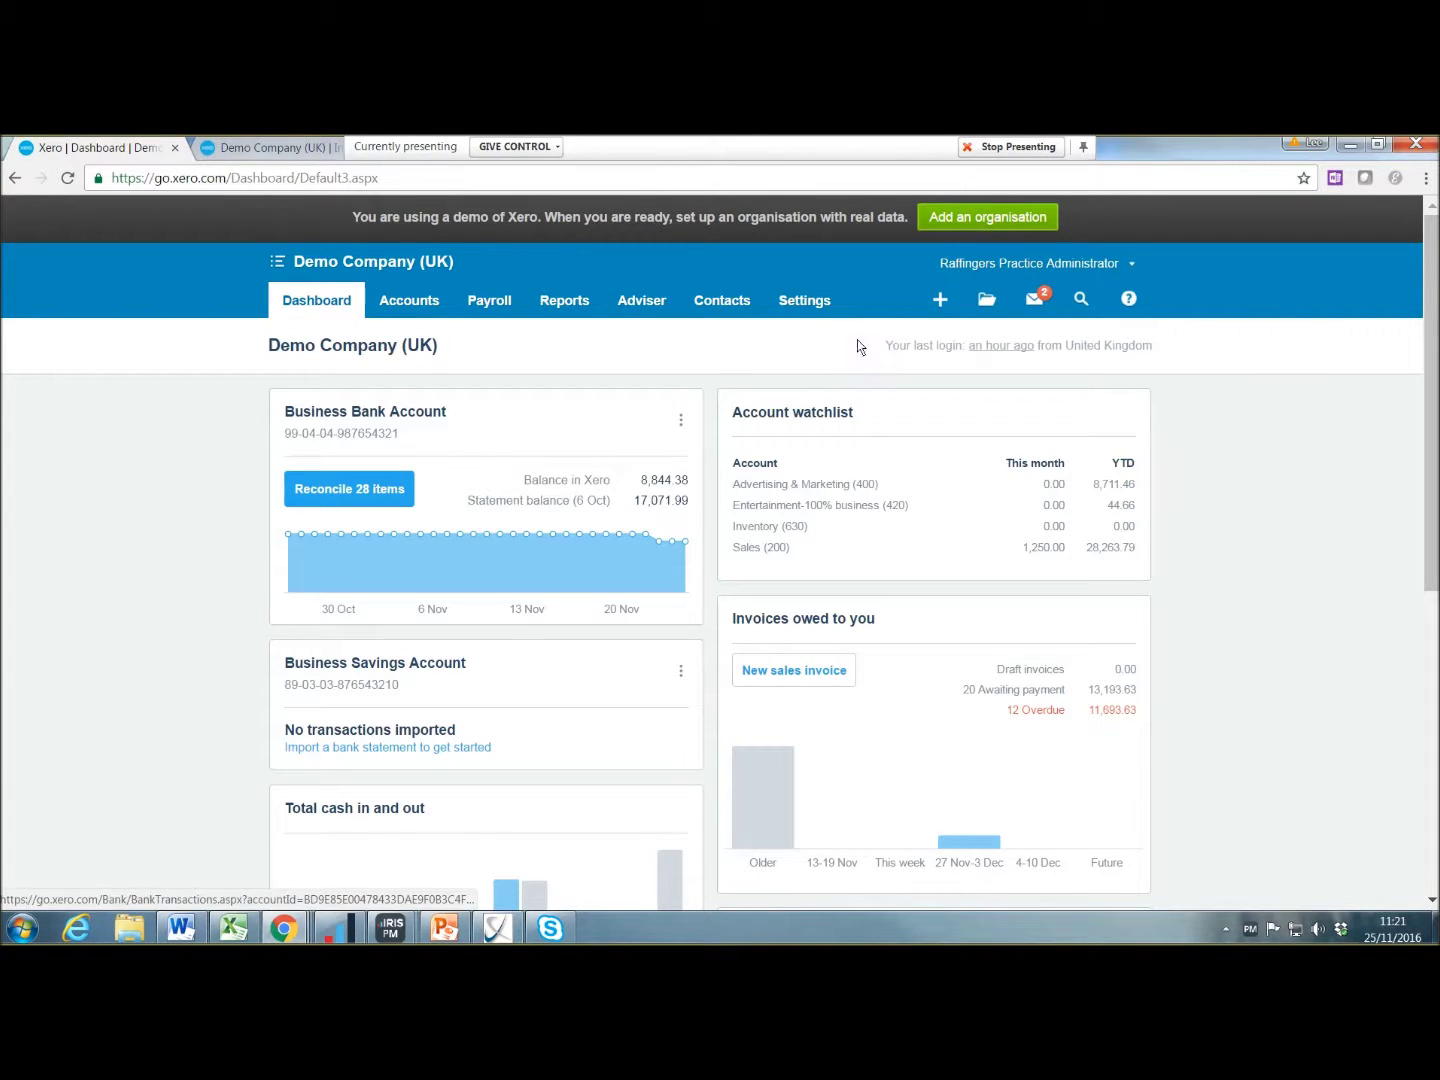
# Step: Open a new Transfer Money form from the + menu after briefly starting a bill
pyautogui.click(942, 300)
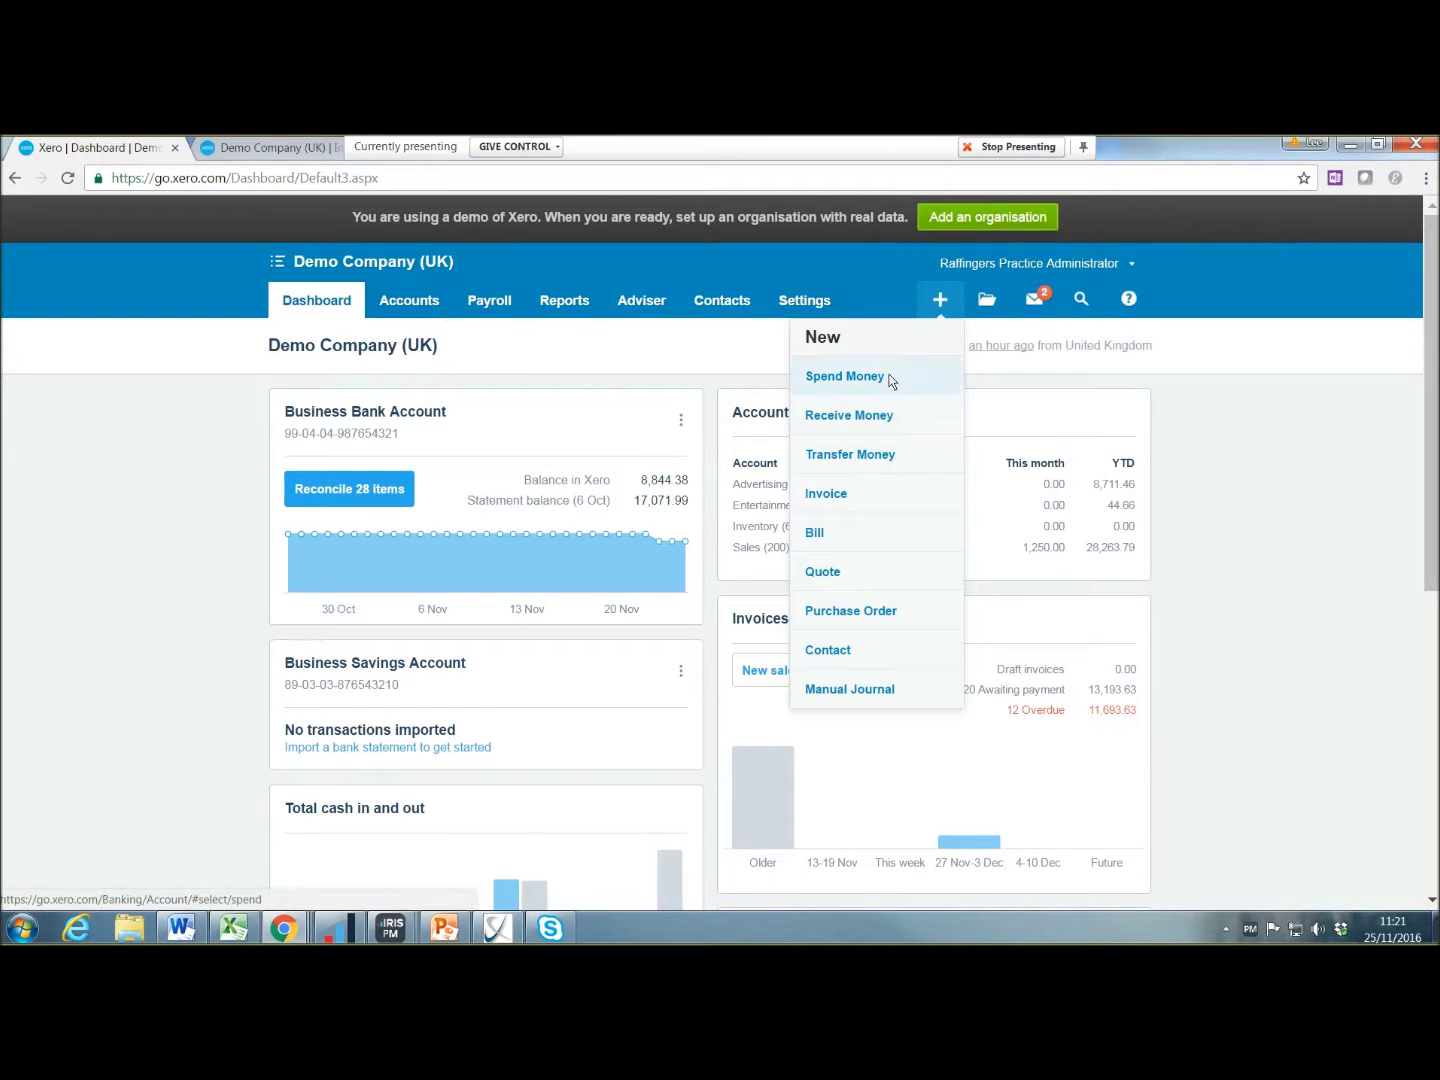
pyautogui.click(818, 547)
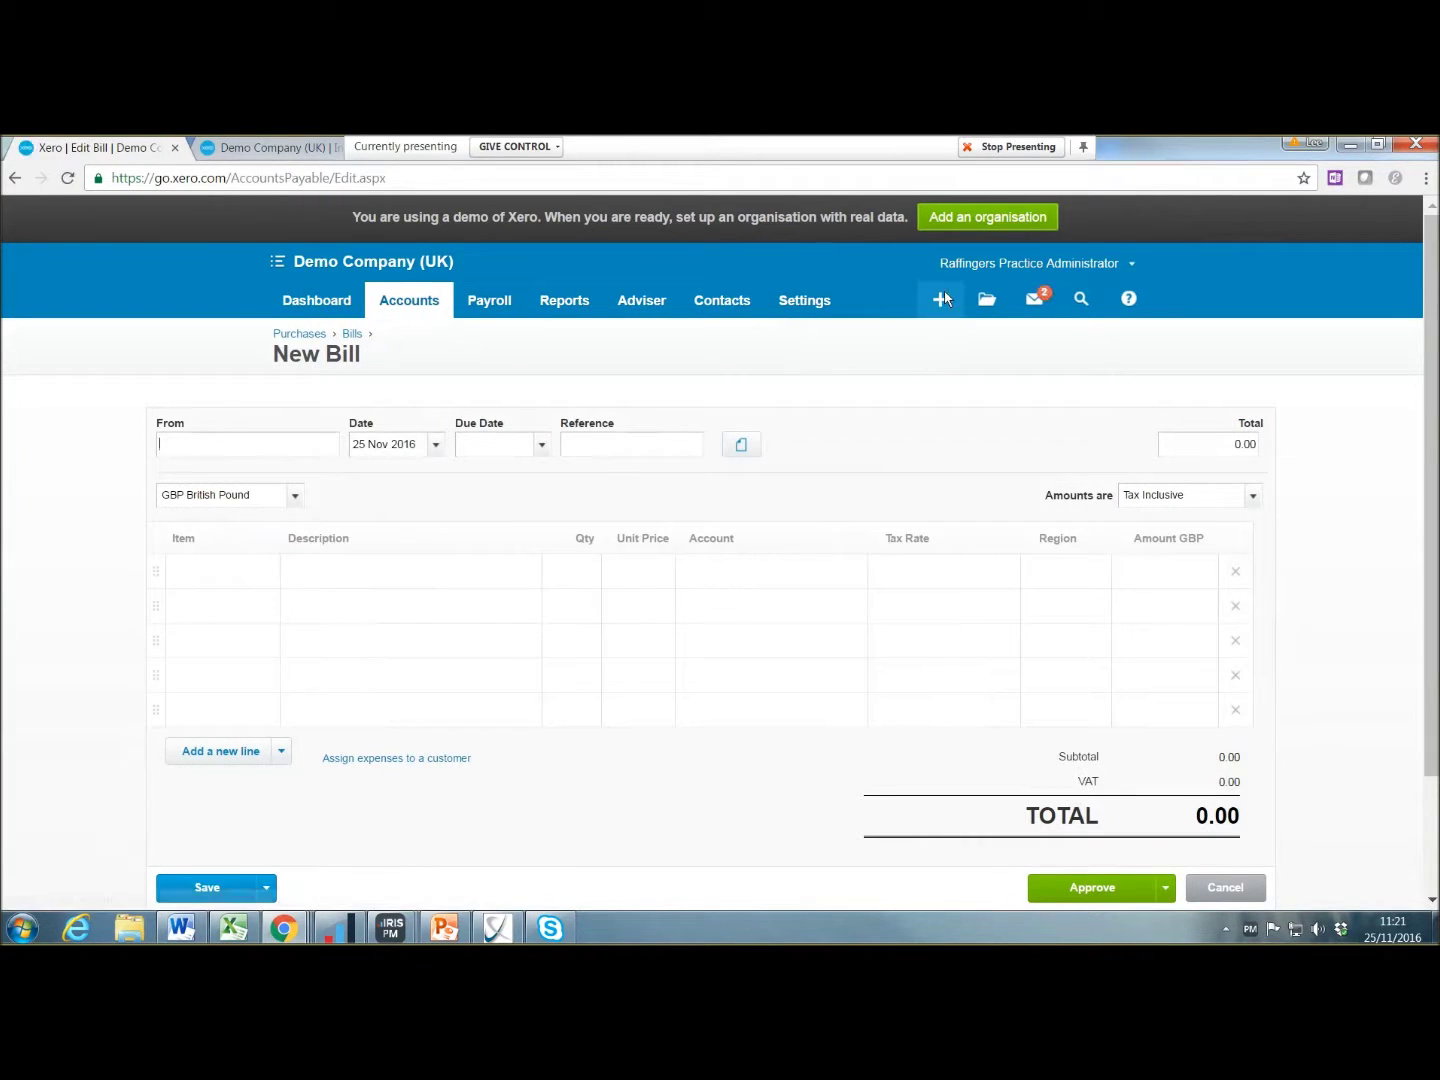
pyautogui.click(943, 300)
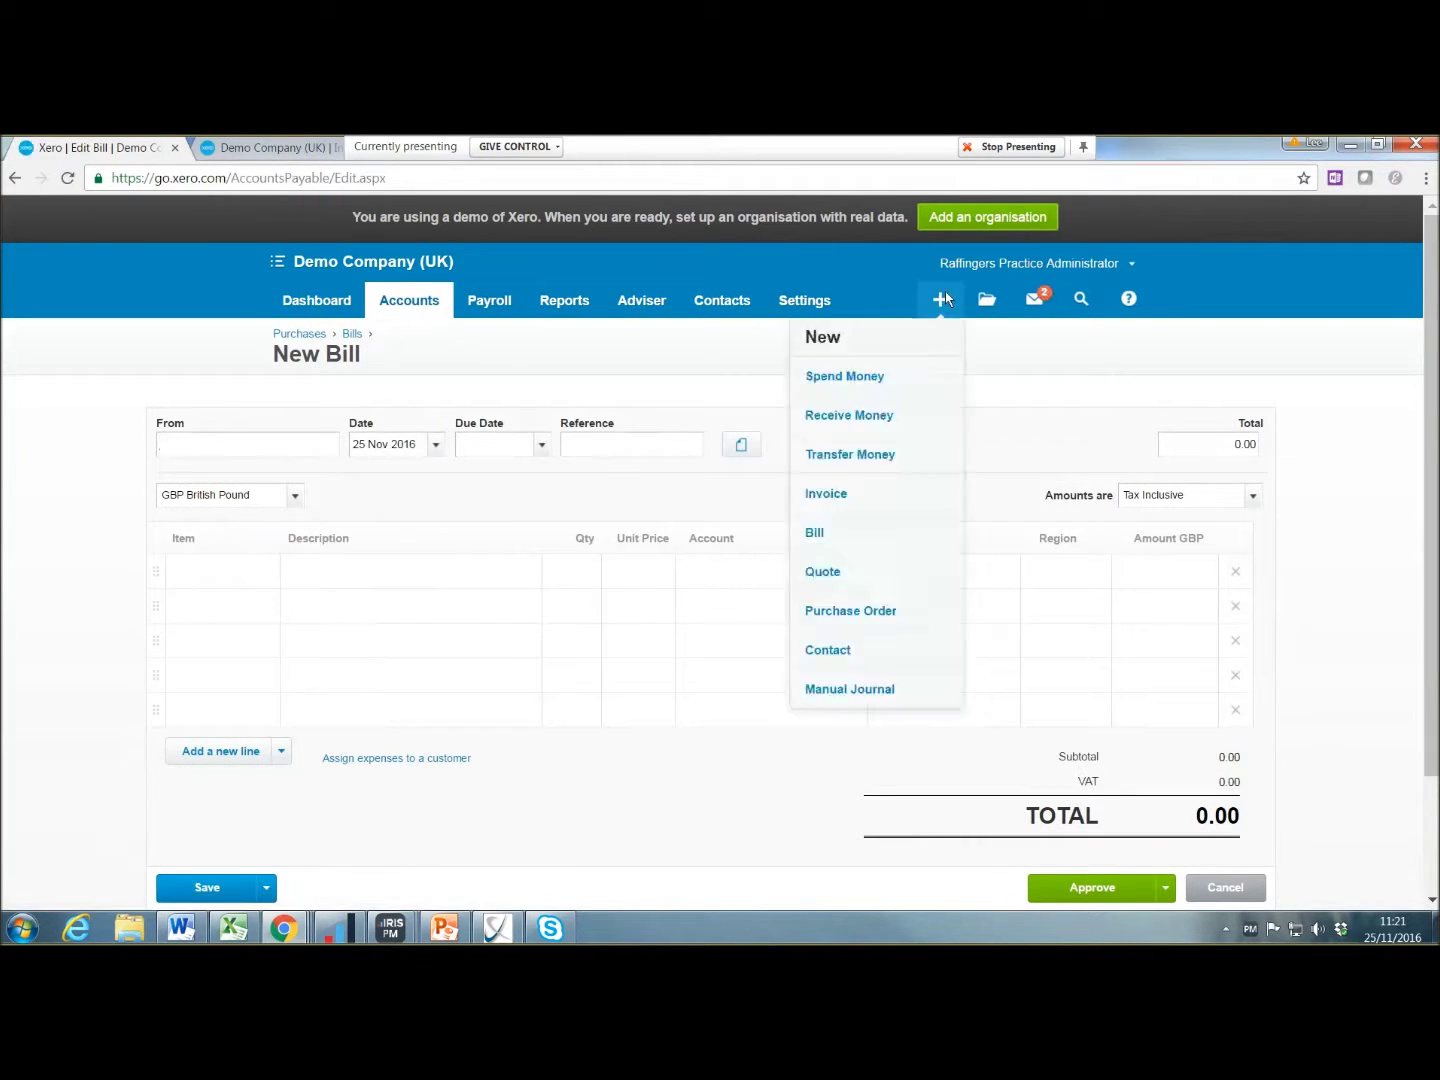
pyautogui.click(877, 462)
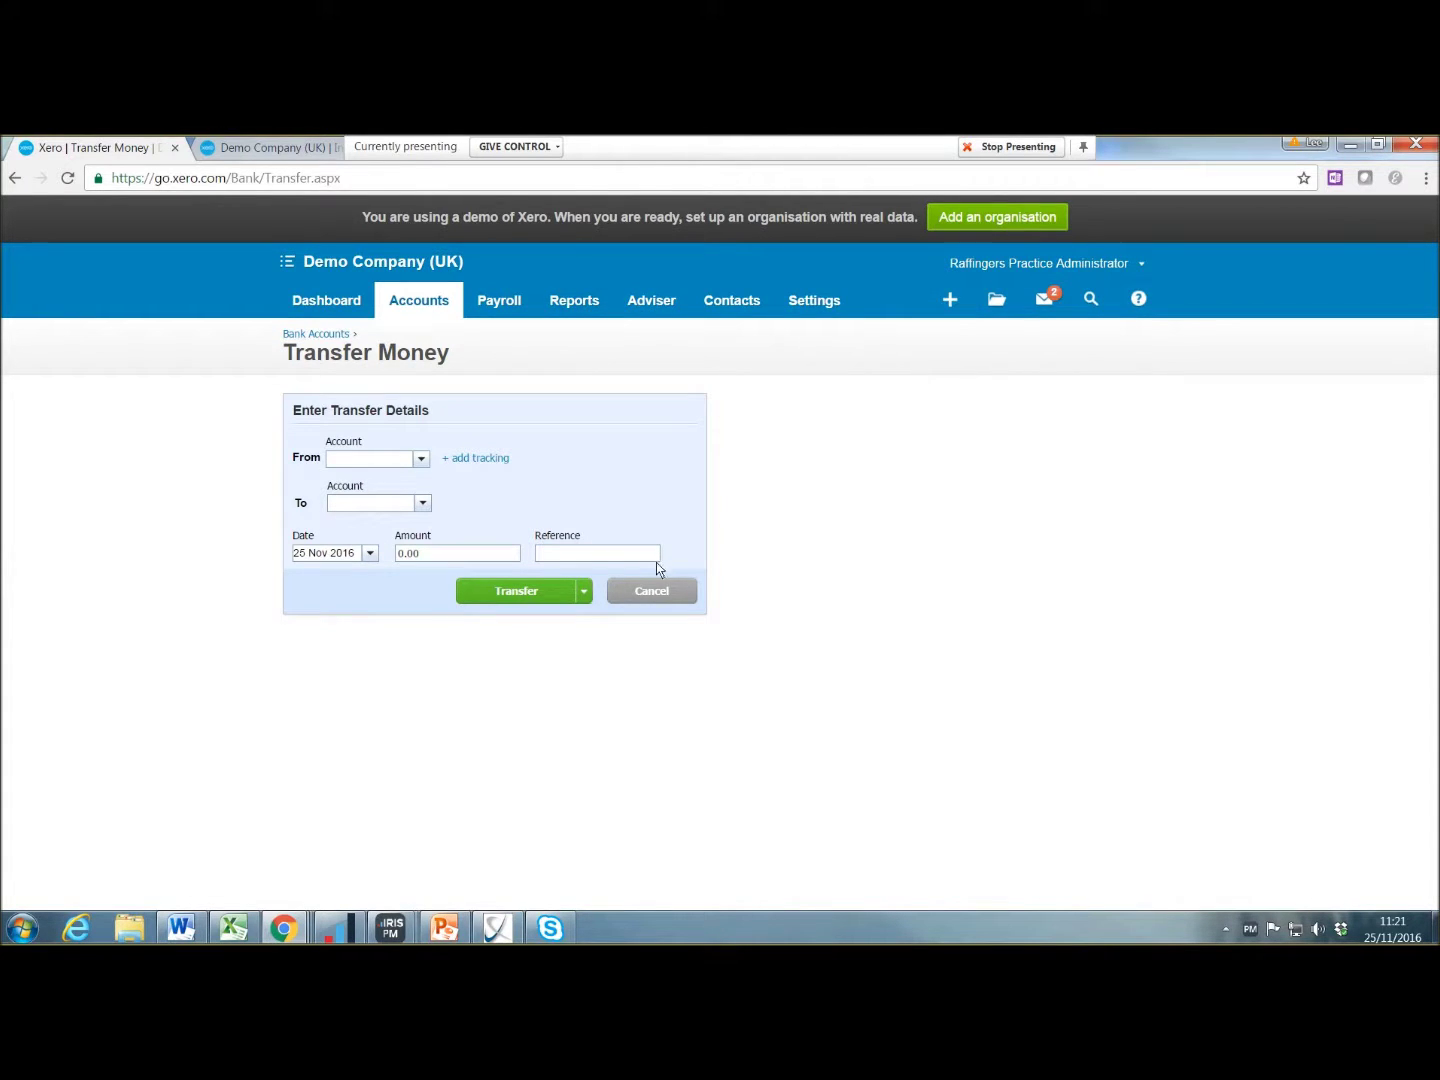
pyautogui.click(1091, 299)
# Step: Abandon the transfer and search Contacts > Customers by the customer's name
pyautogui.click(640, 594)
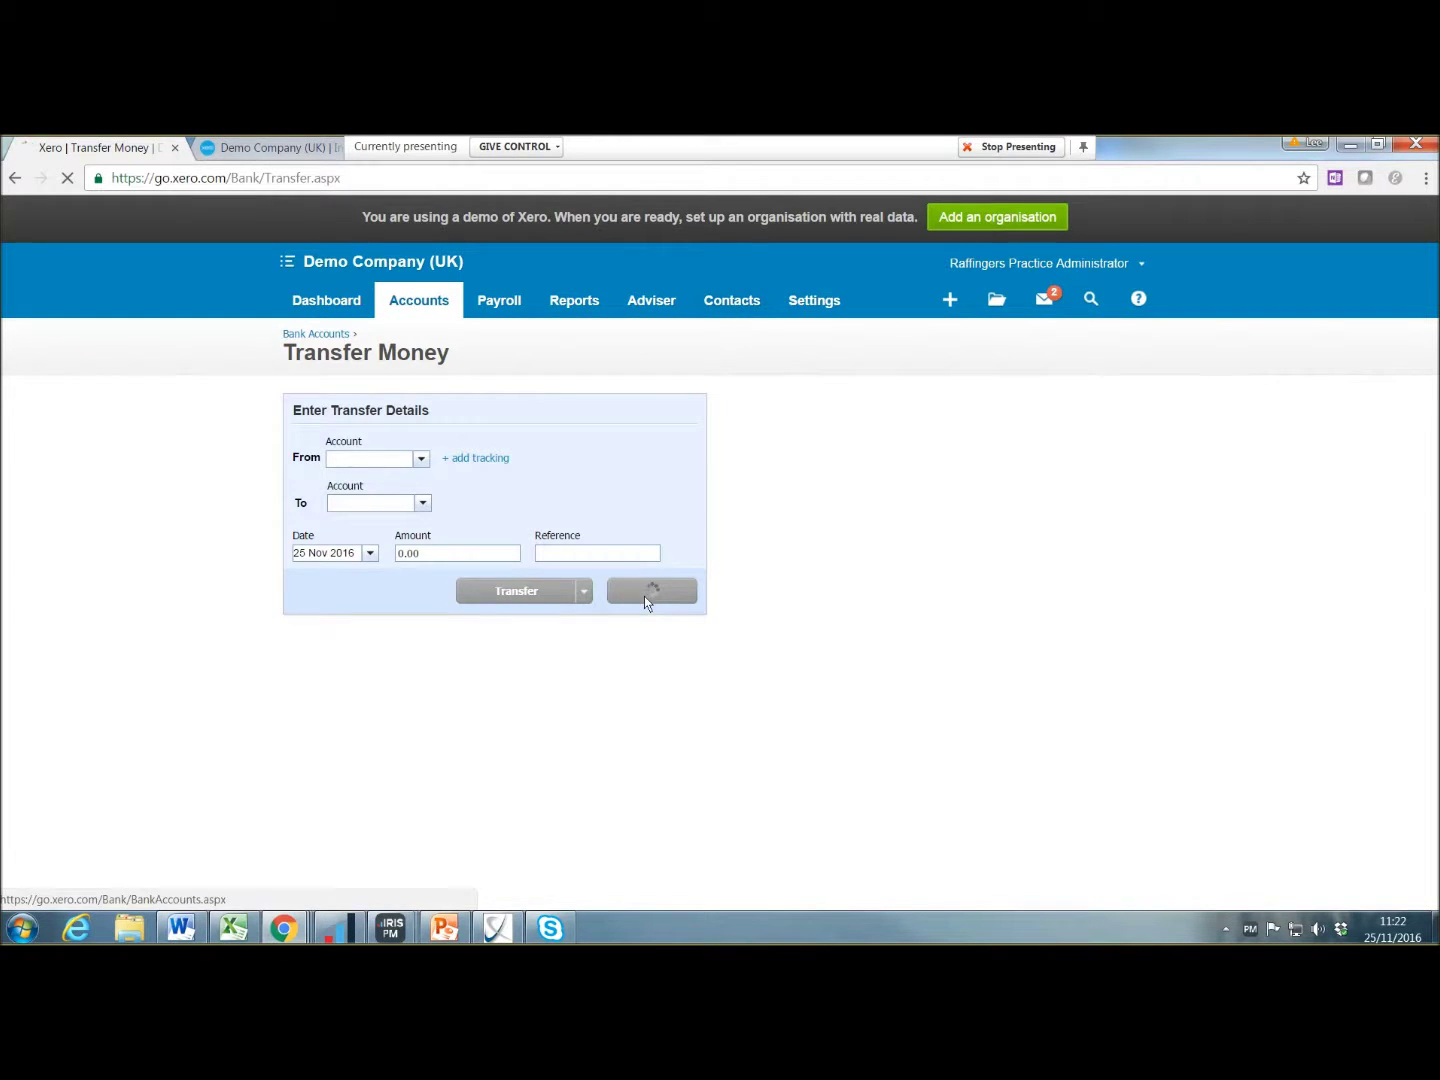
pyautogui.click(728, 301)
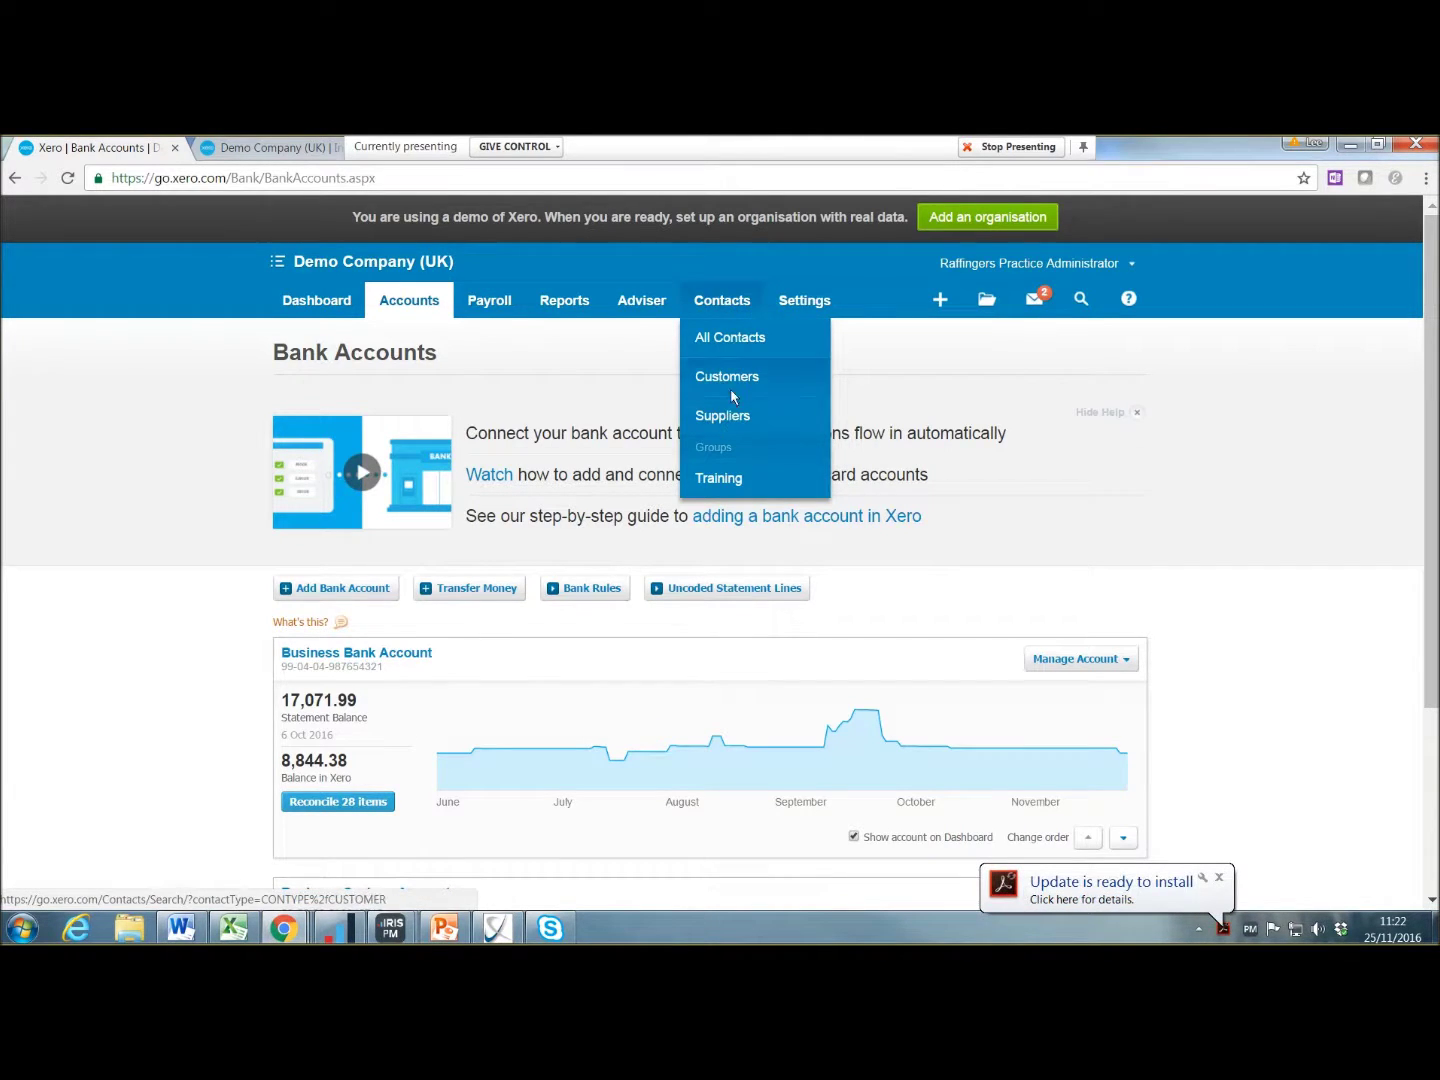
pyautogui.click(731, 383)
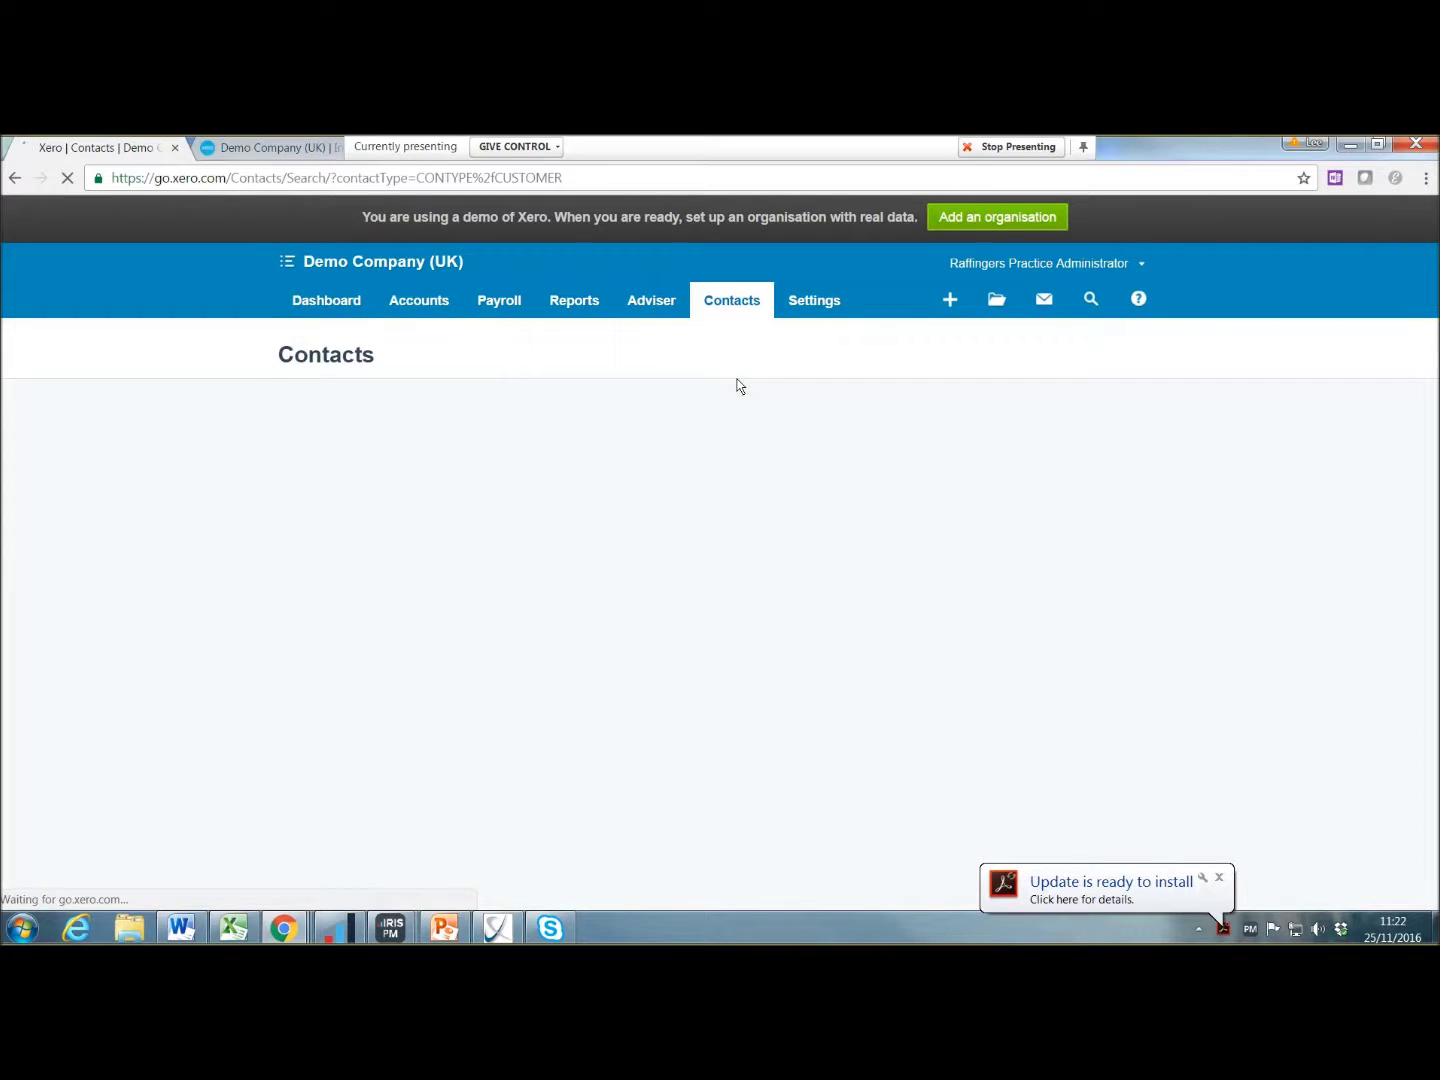
pyautogui.click(978, 490)
pyautogui.write('lee')
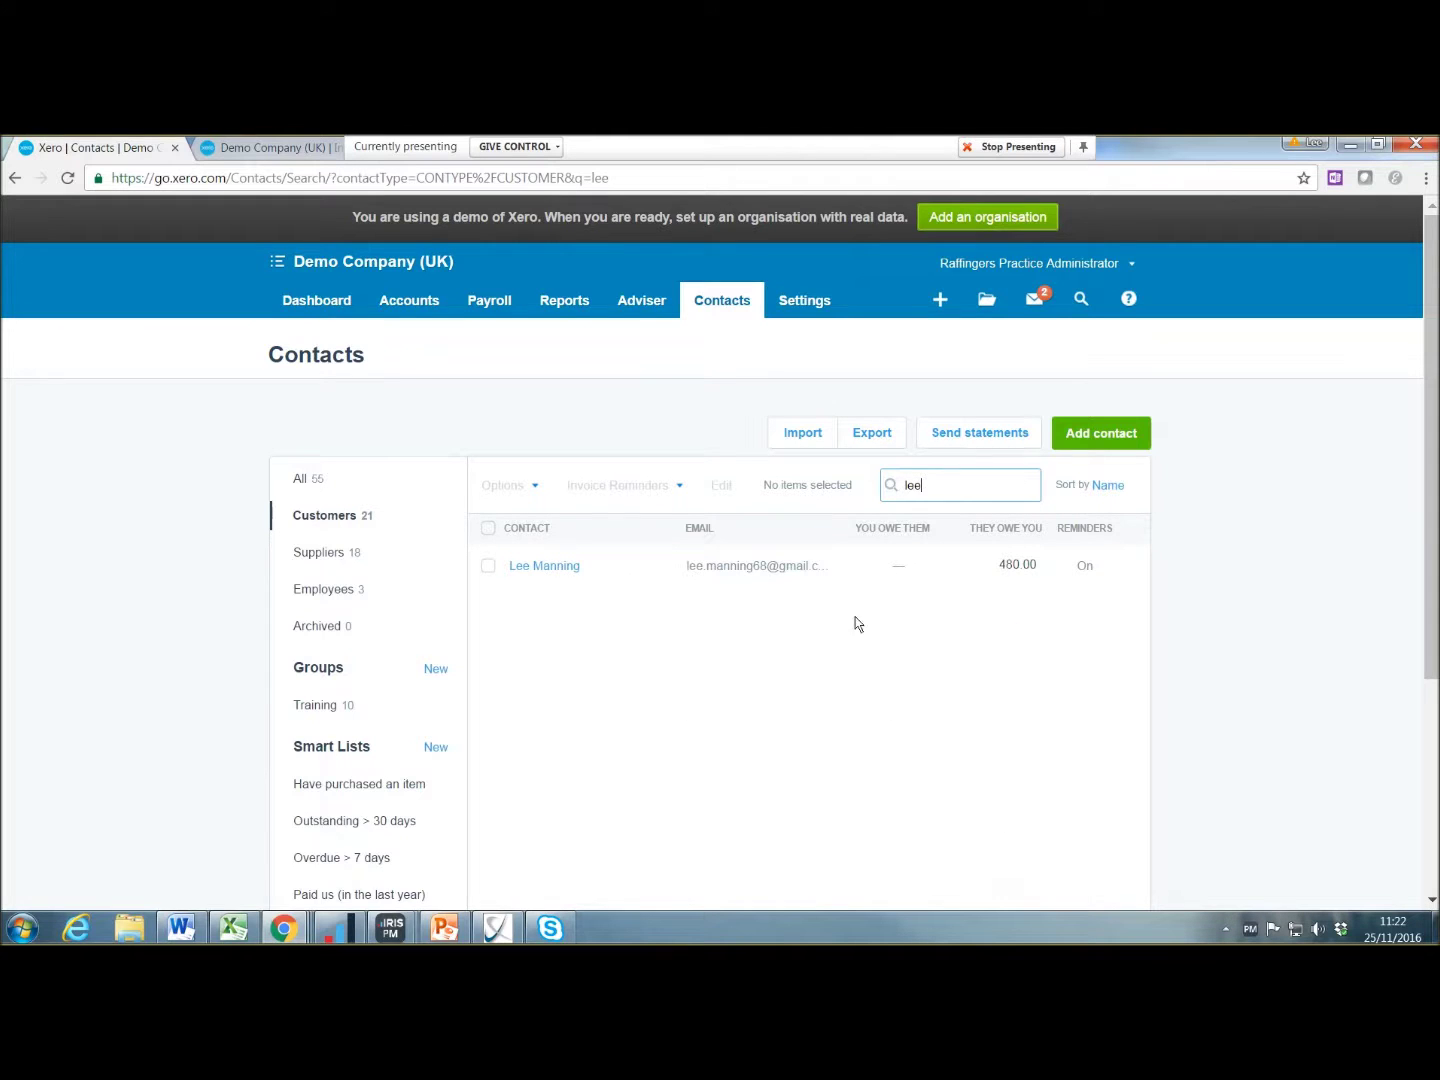
# Step: Open the matching customer's contact record and show only its notes
pyautogui.click(558, 567)
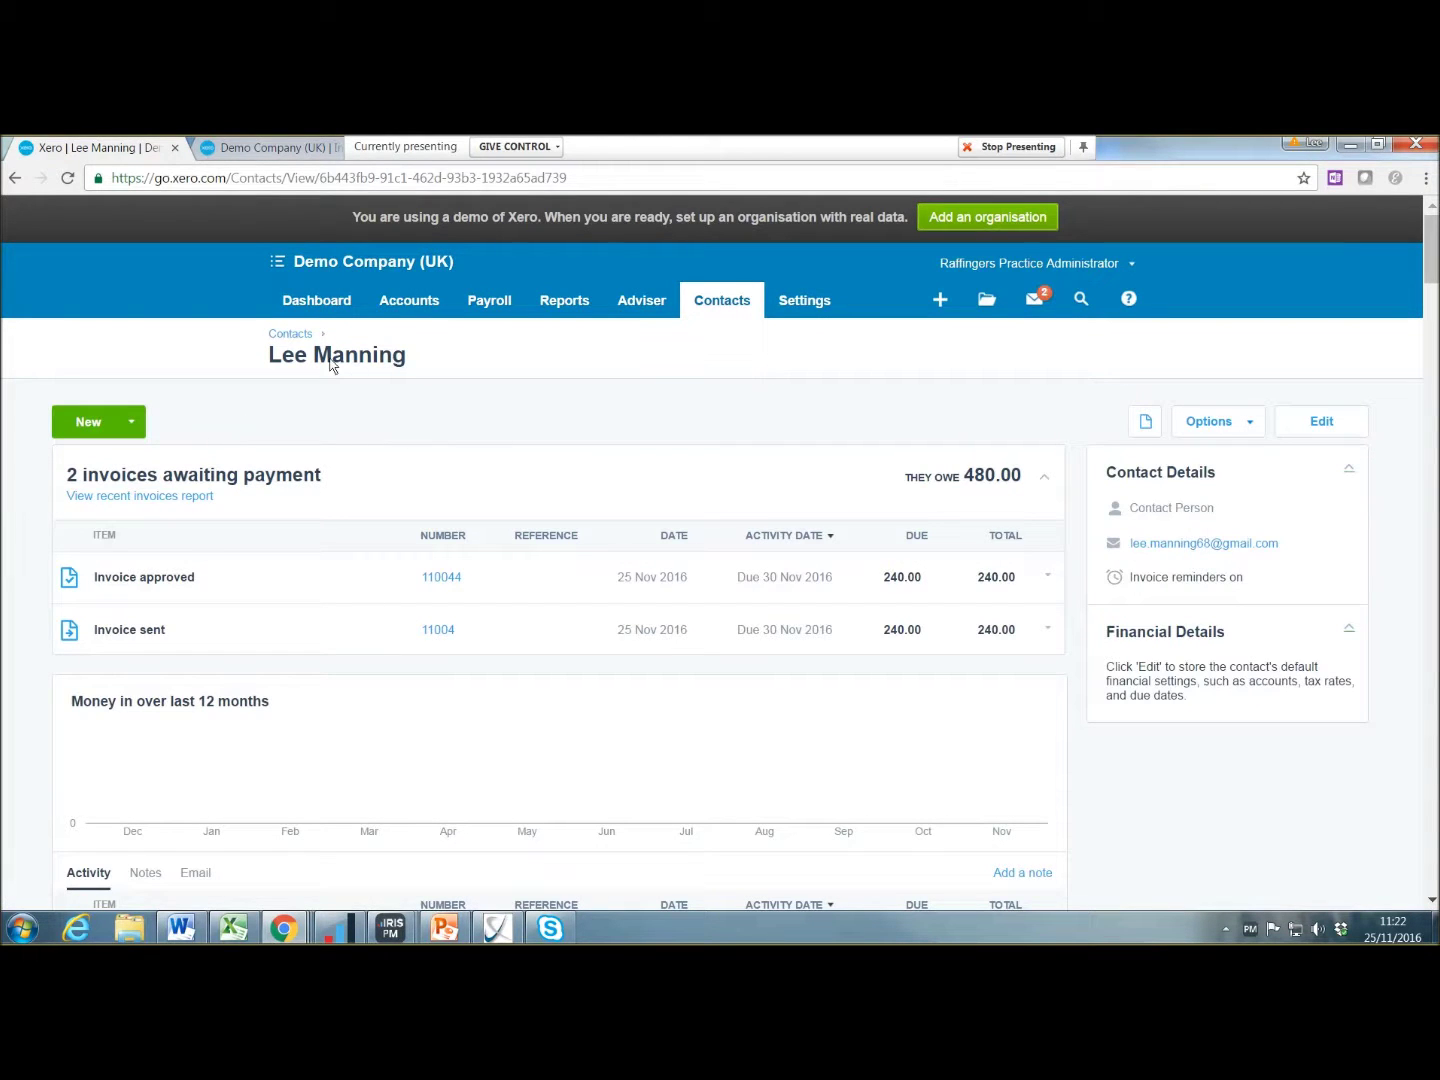
pyautogui.scroll(-8, 325, 435)
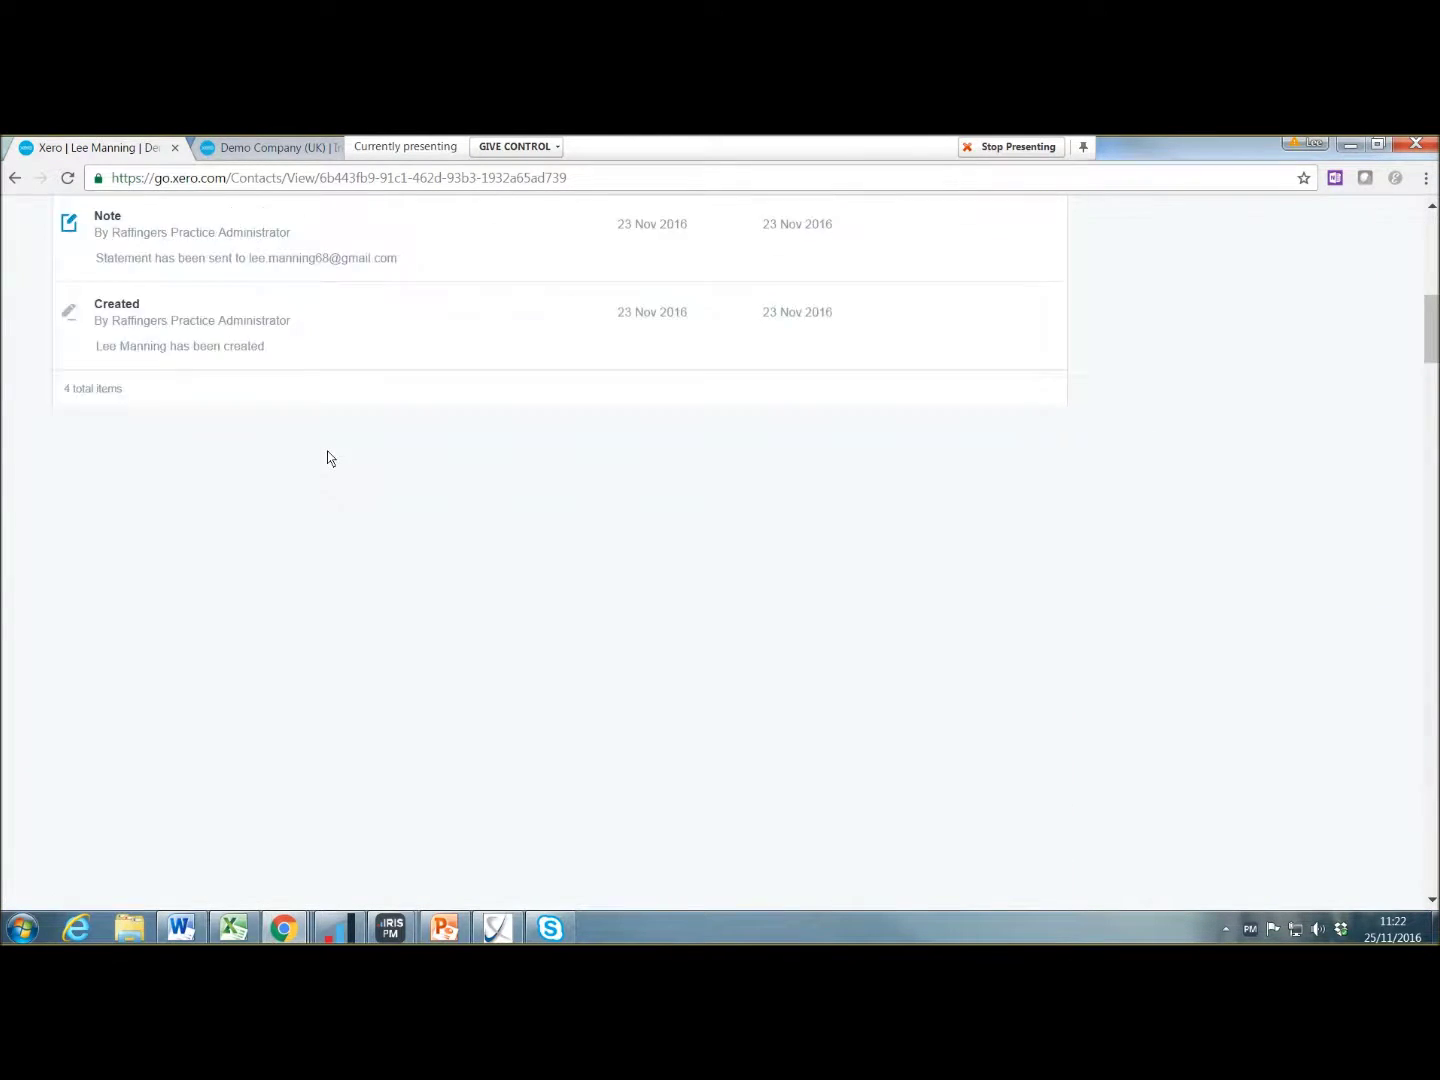
pyautogui.scroll(8, 327, 458)
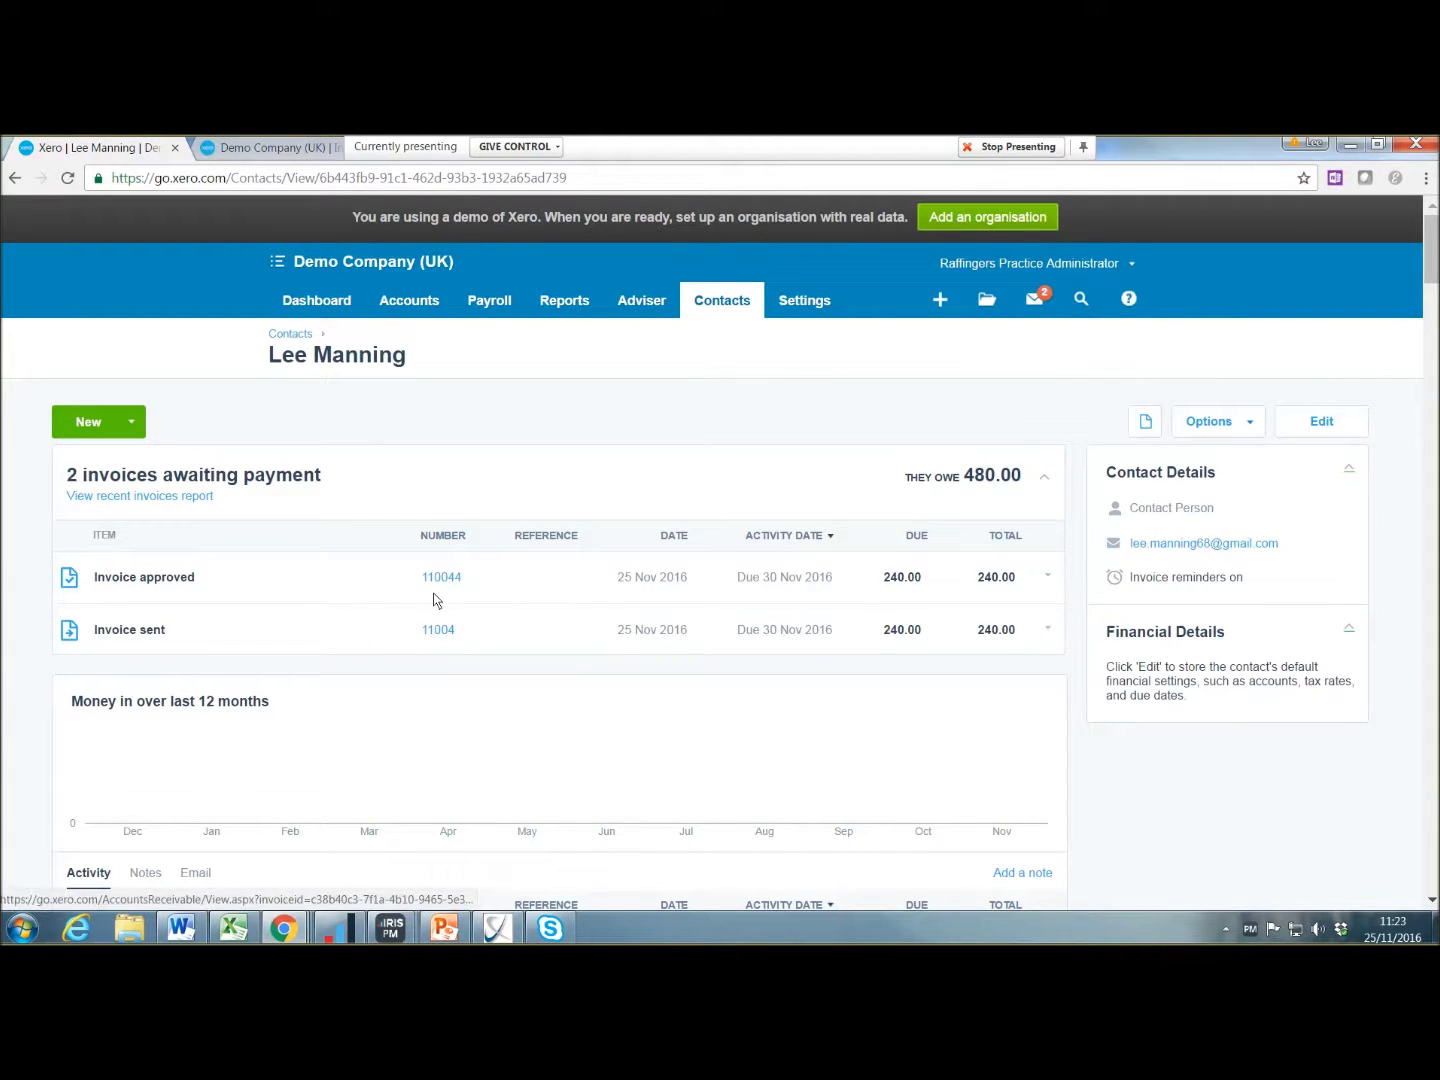
pyautogui.scroll(-4, 397, 662)
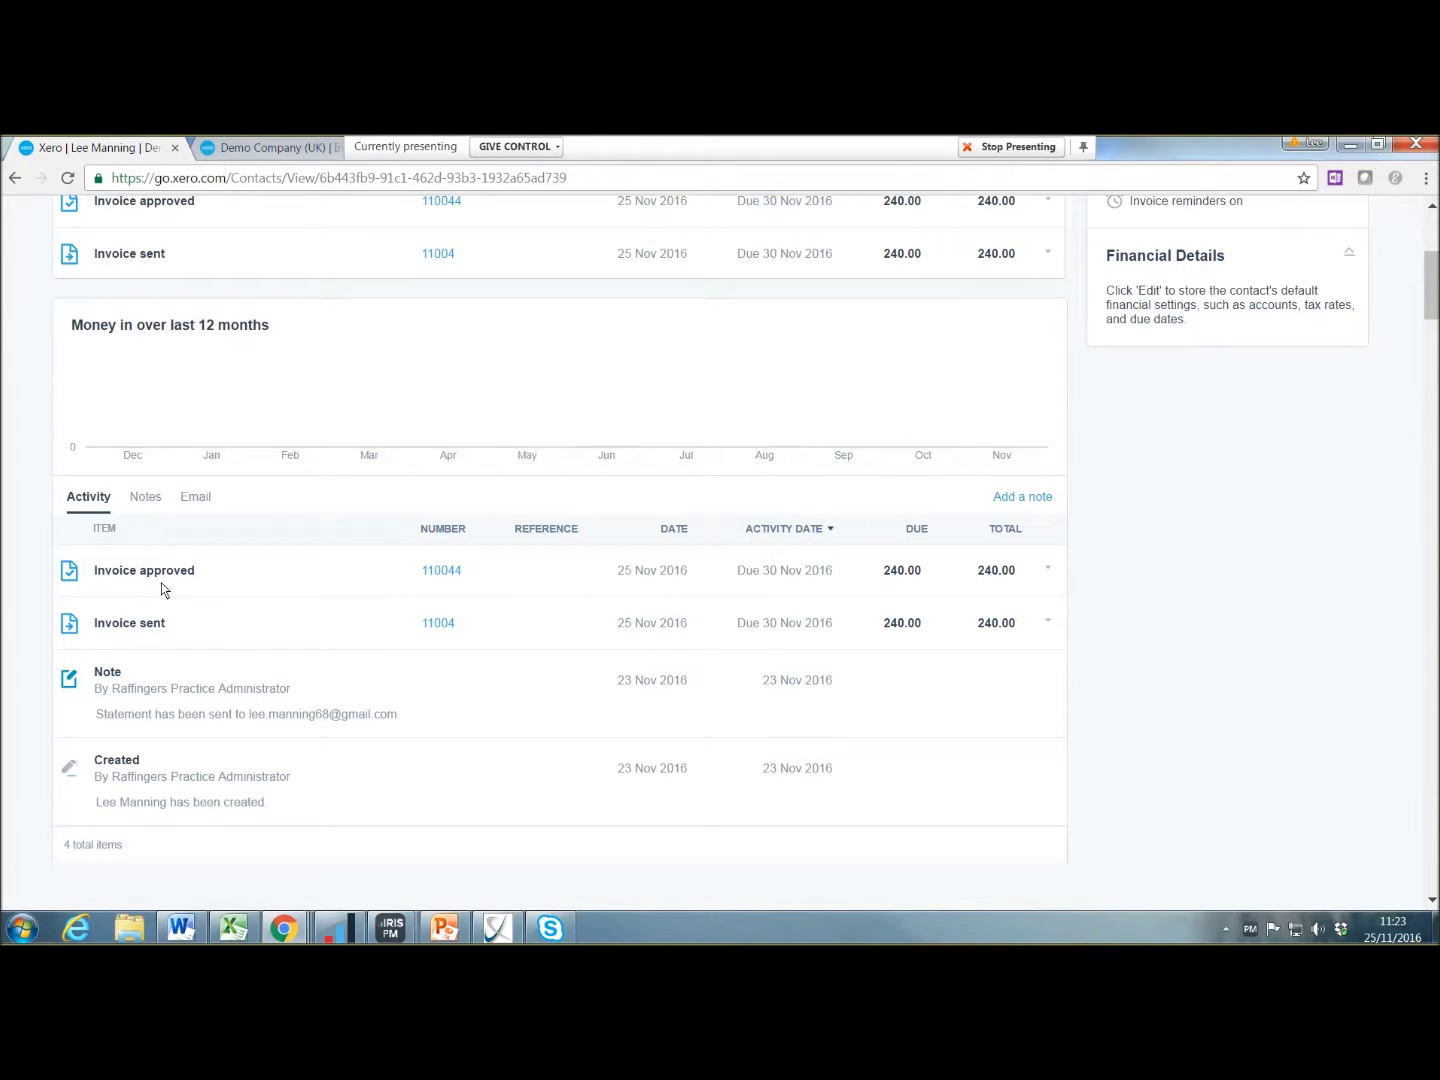
pyautogui.scroll(2, 252, 620)
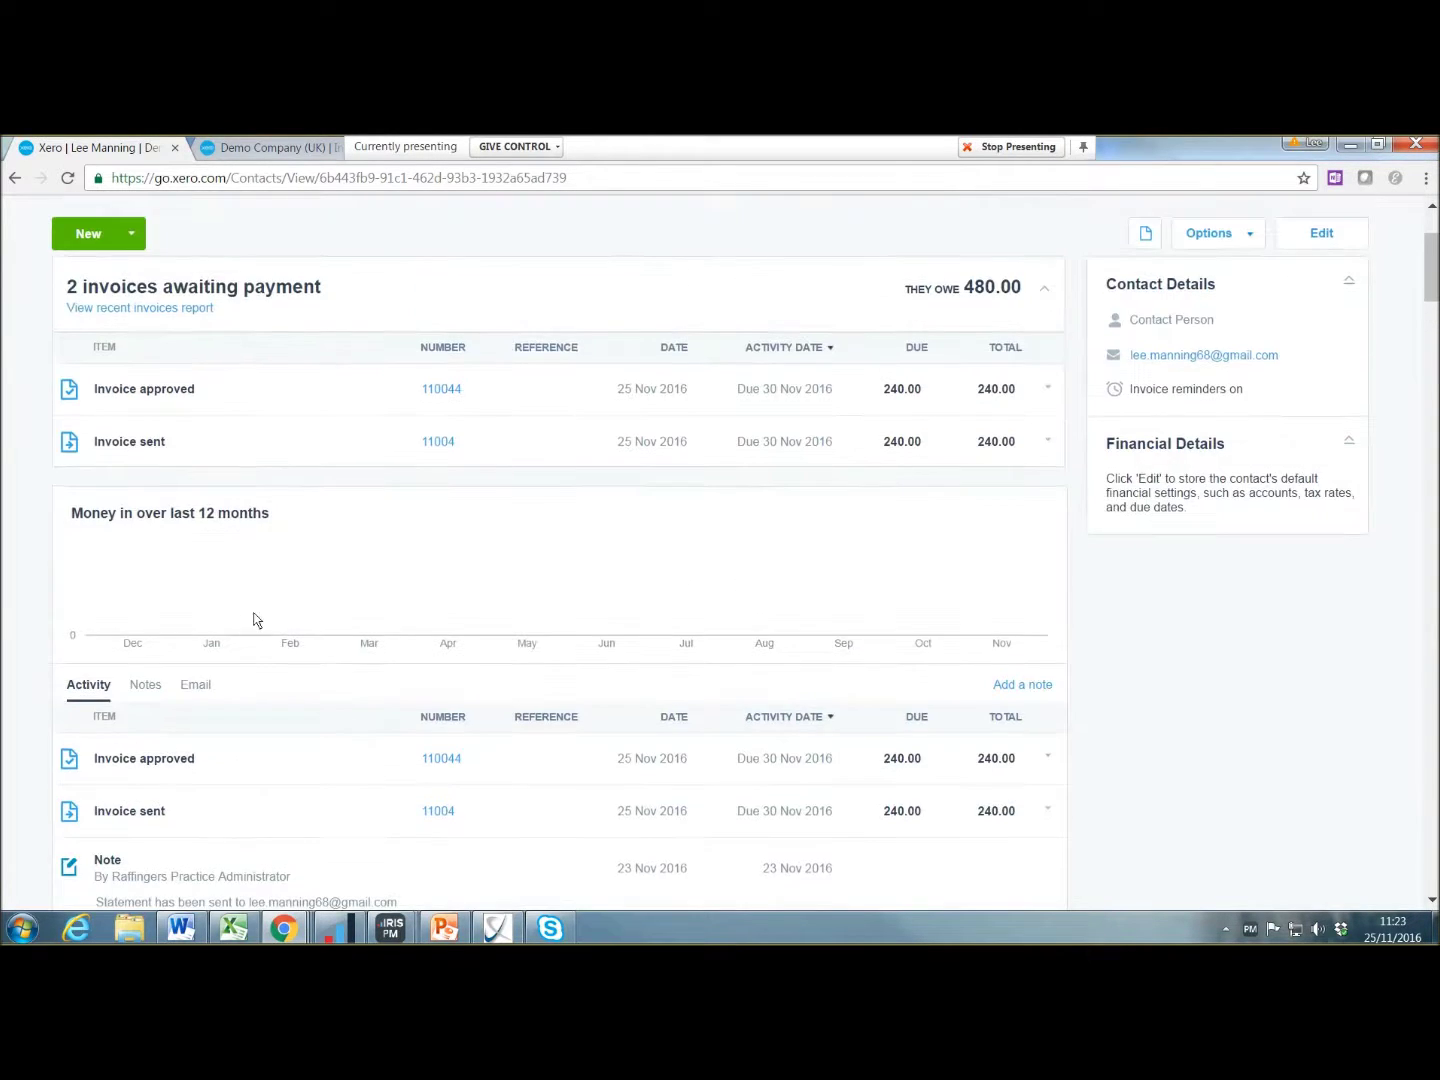
pyautogui.click(145, 686)
pyautogui.scroll(-2, 336, 632)
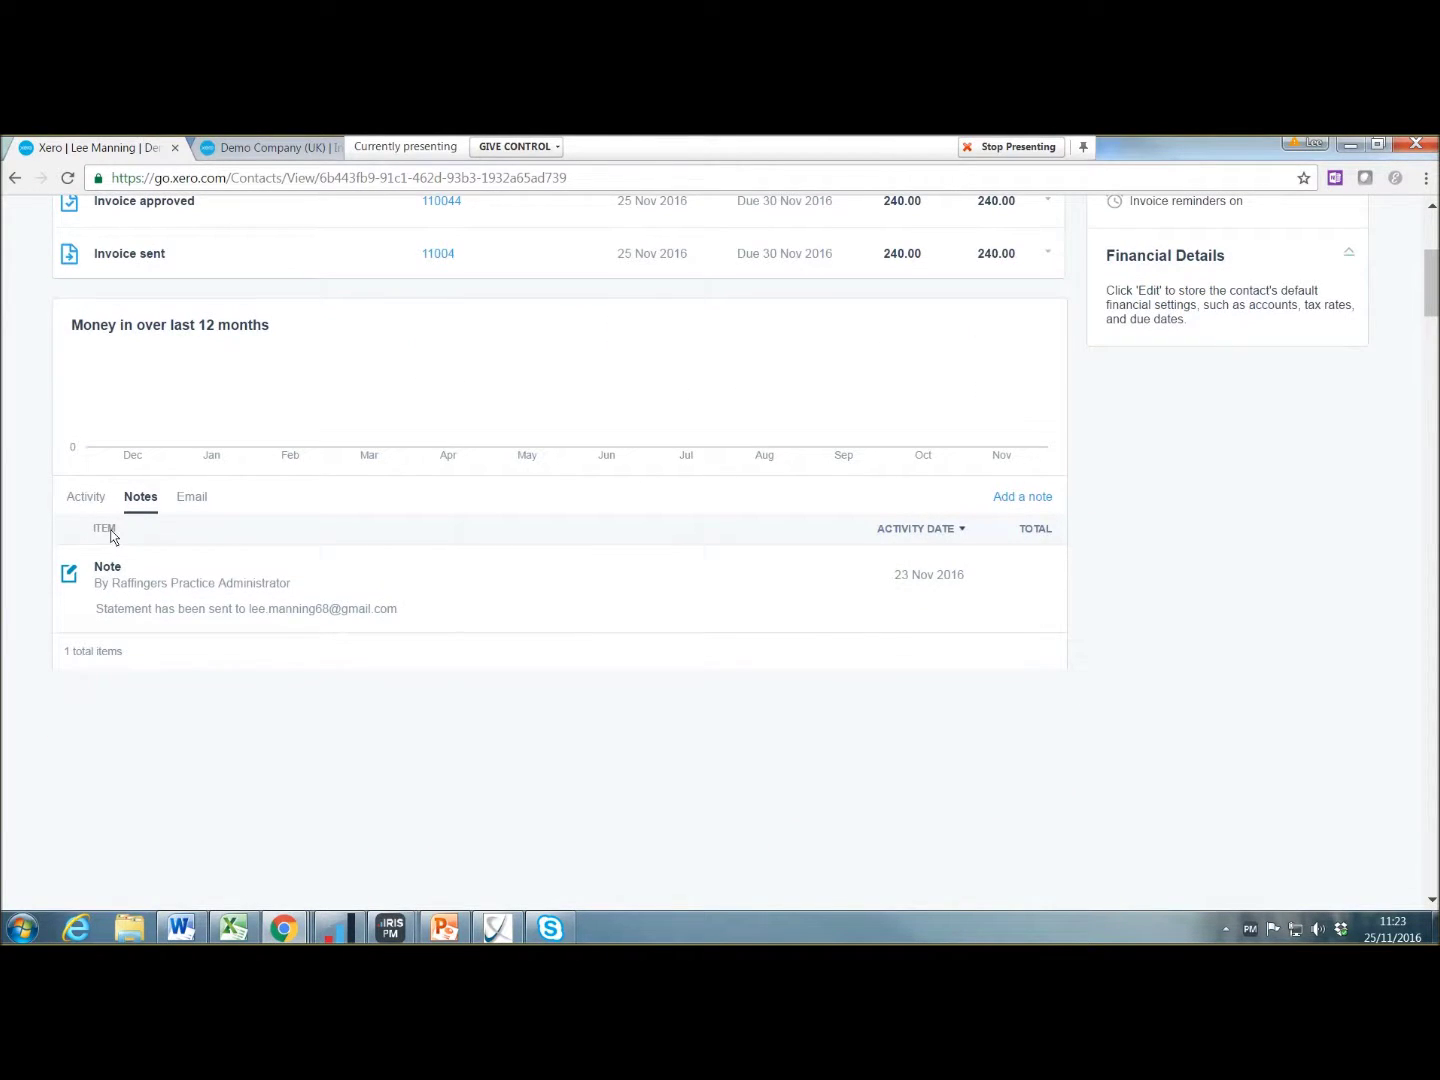
# Step: Add and save the note 'called to pay', then view the Email and Activity tabs
pyautogui.click(1013, 500)
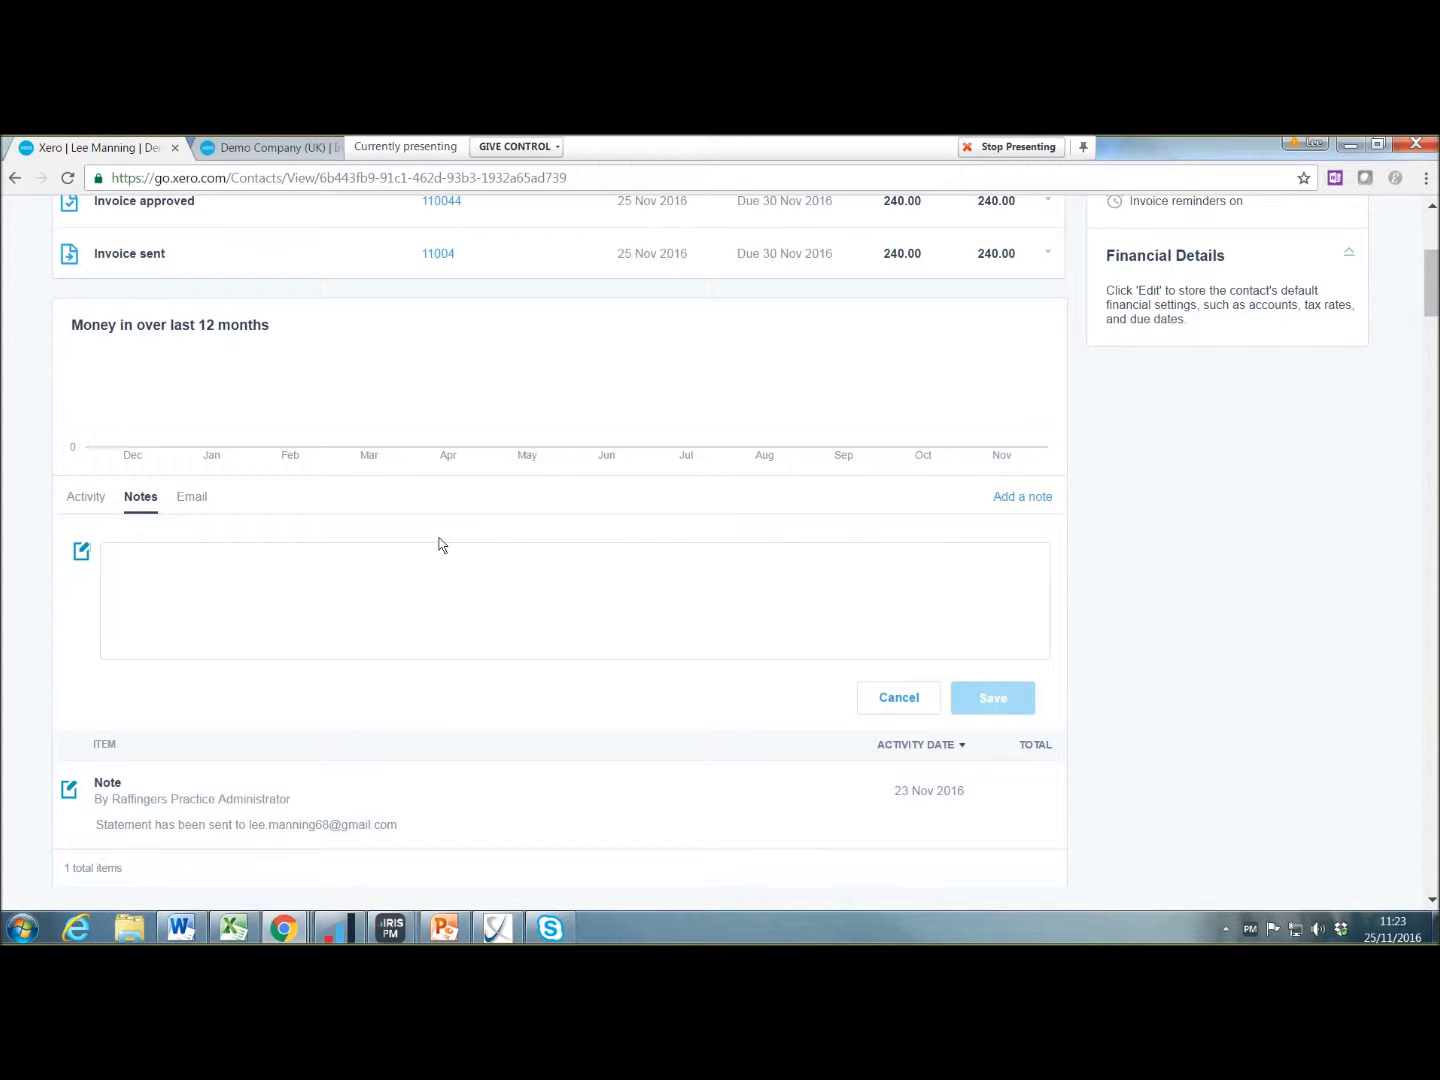
pyautogui.write('ca')
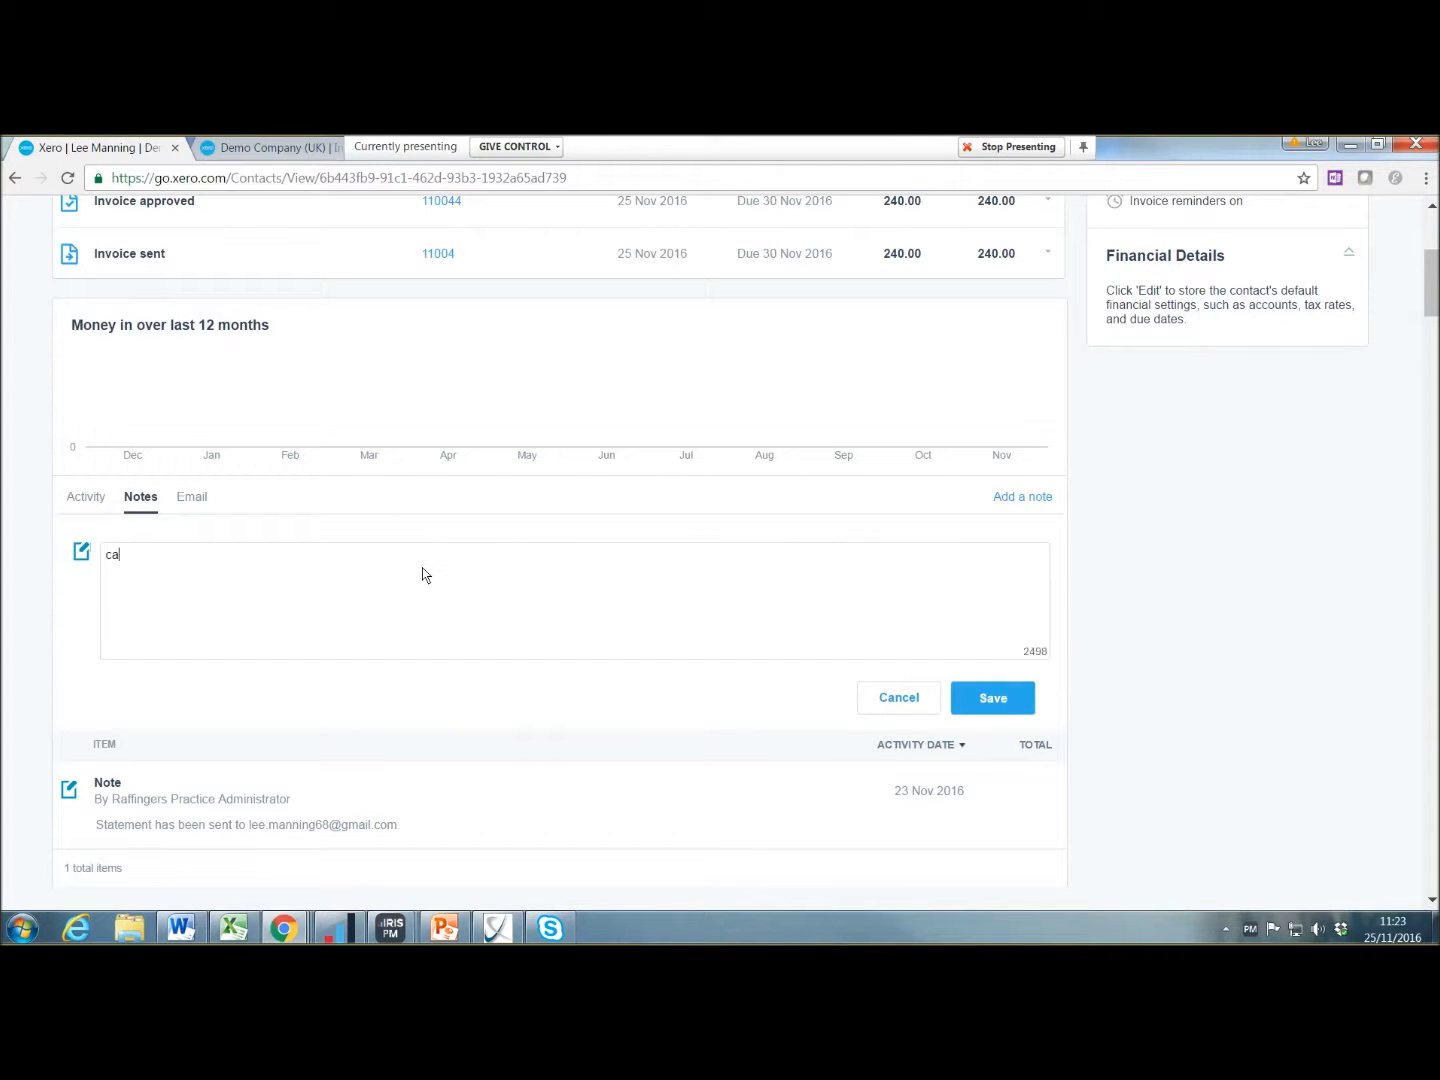
pyautogui.write('lled to pay')
pyautogui.click(1028, 693)
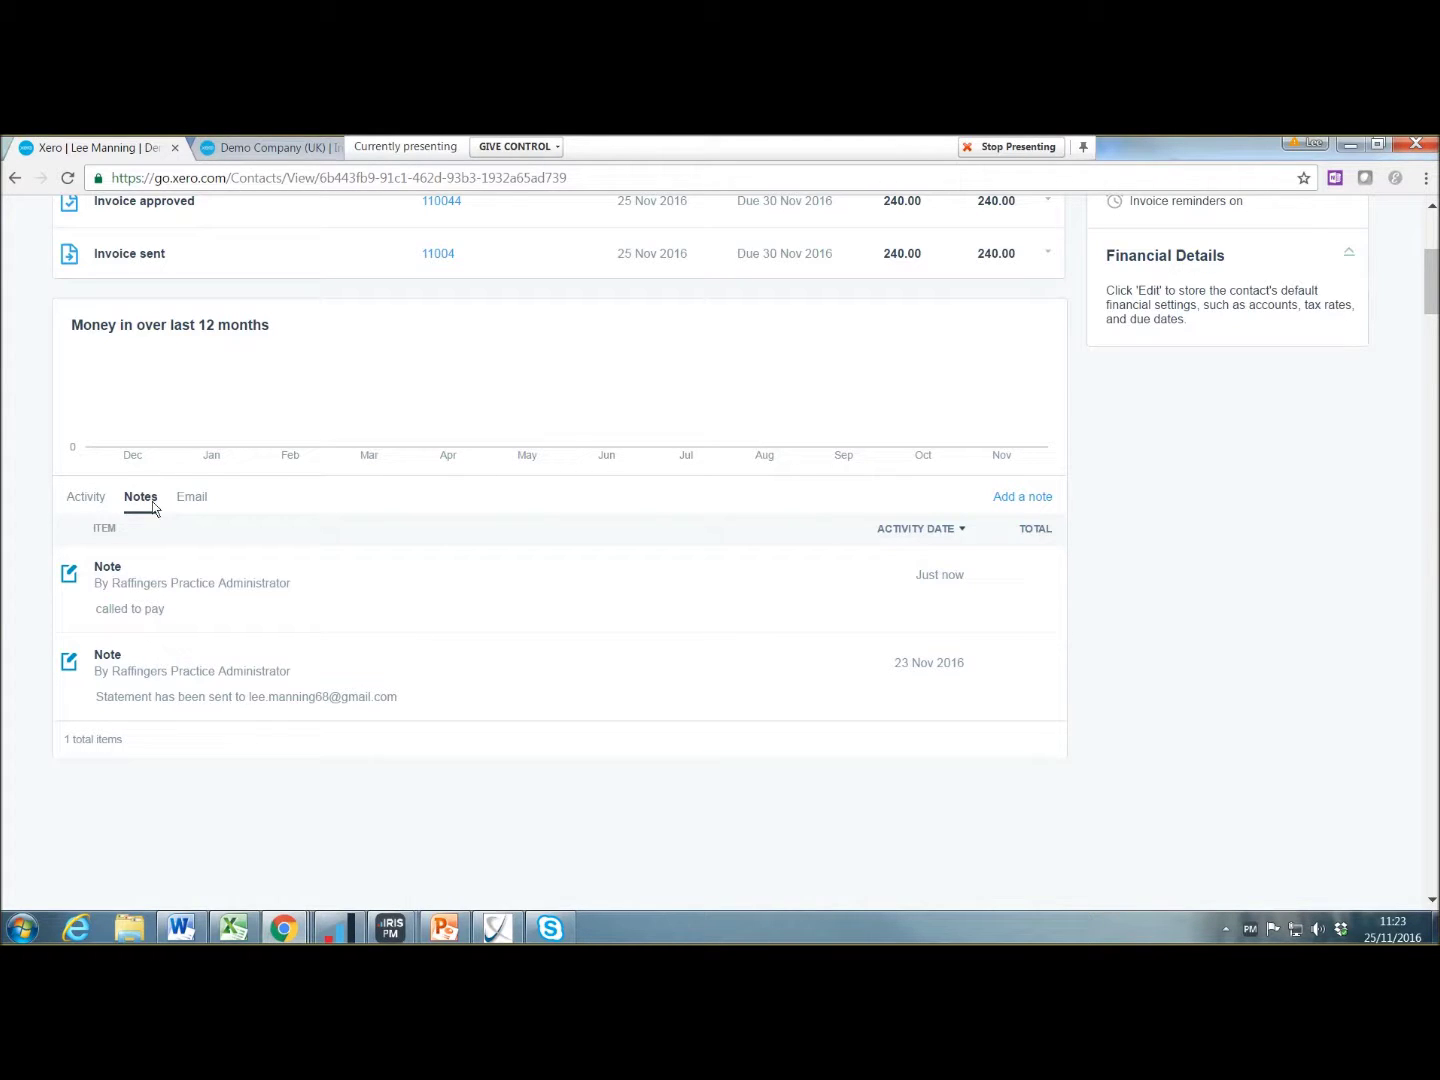
pyautogui.click(193, 500)
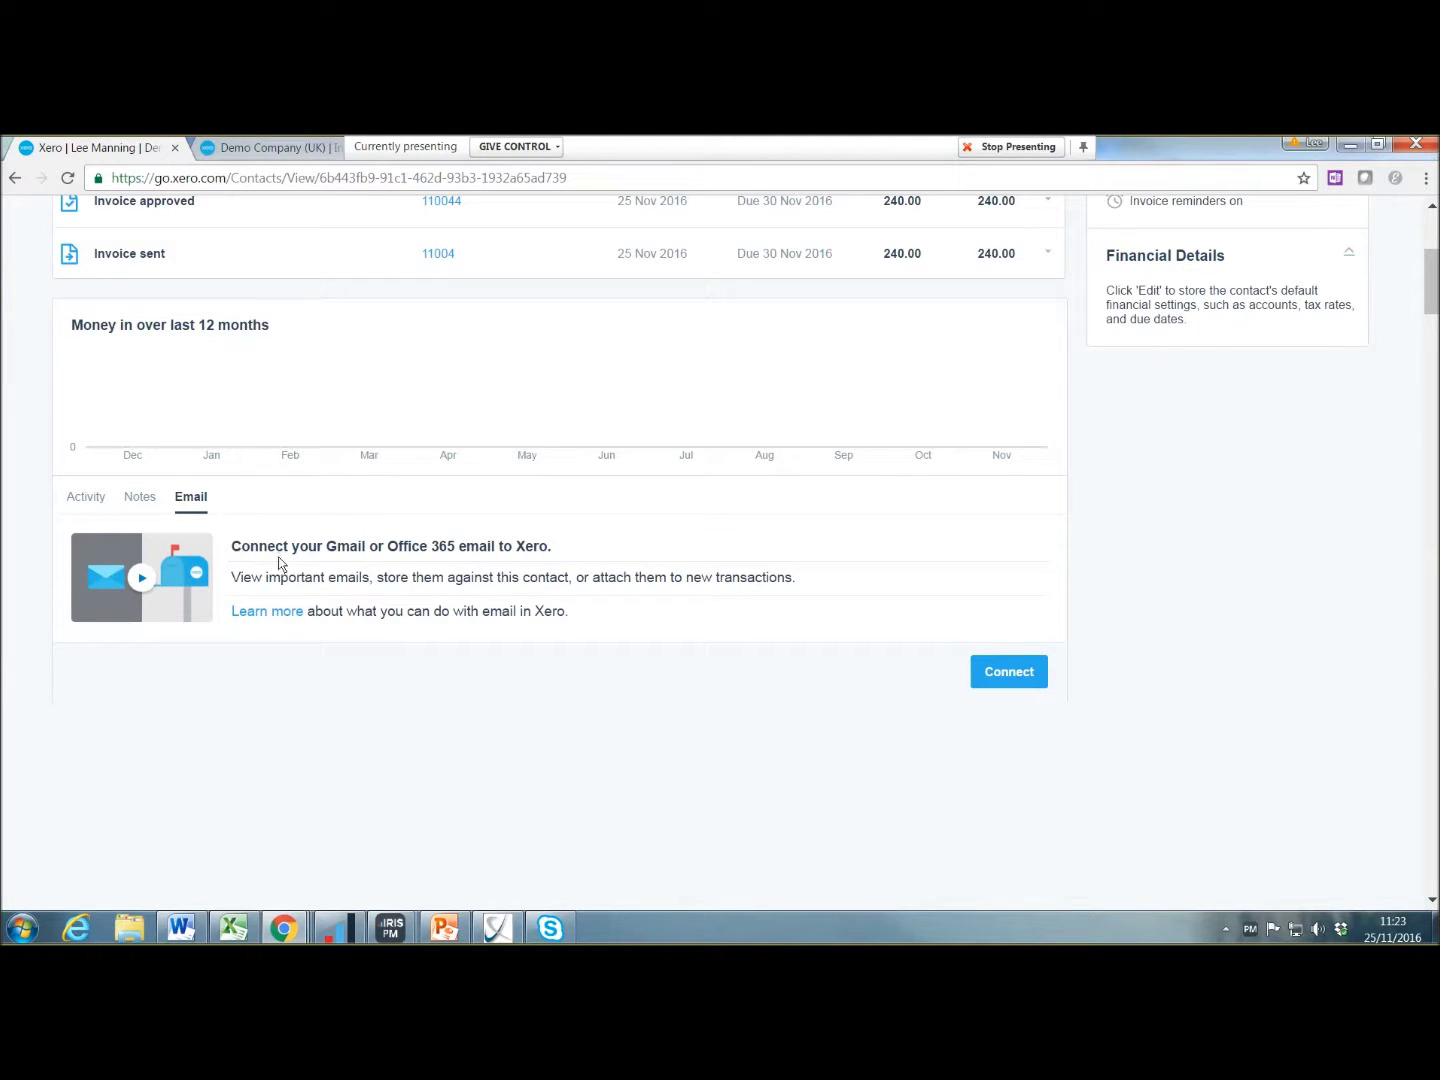
pyautogui.click(88, 497)
pyautogui.scroll(4, 420, 565)
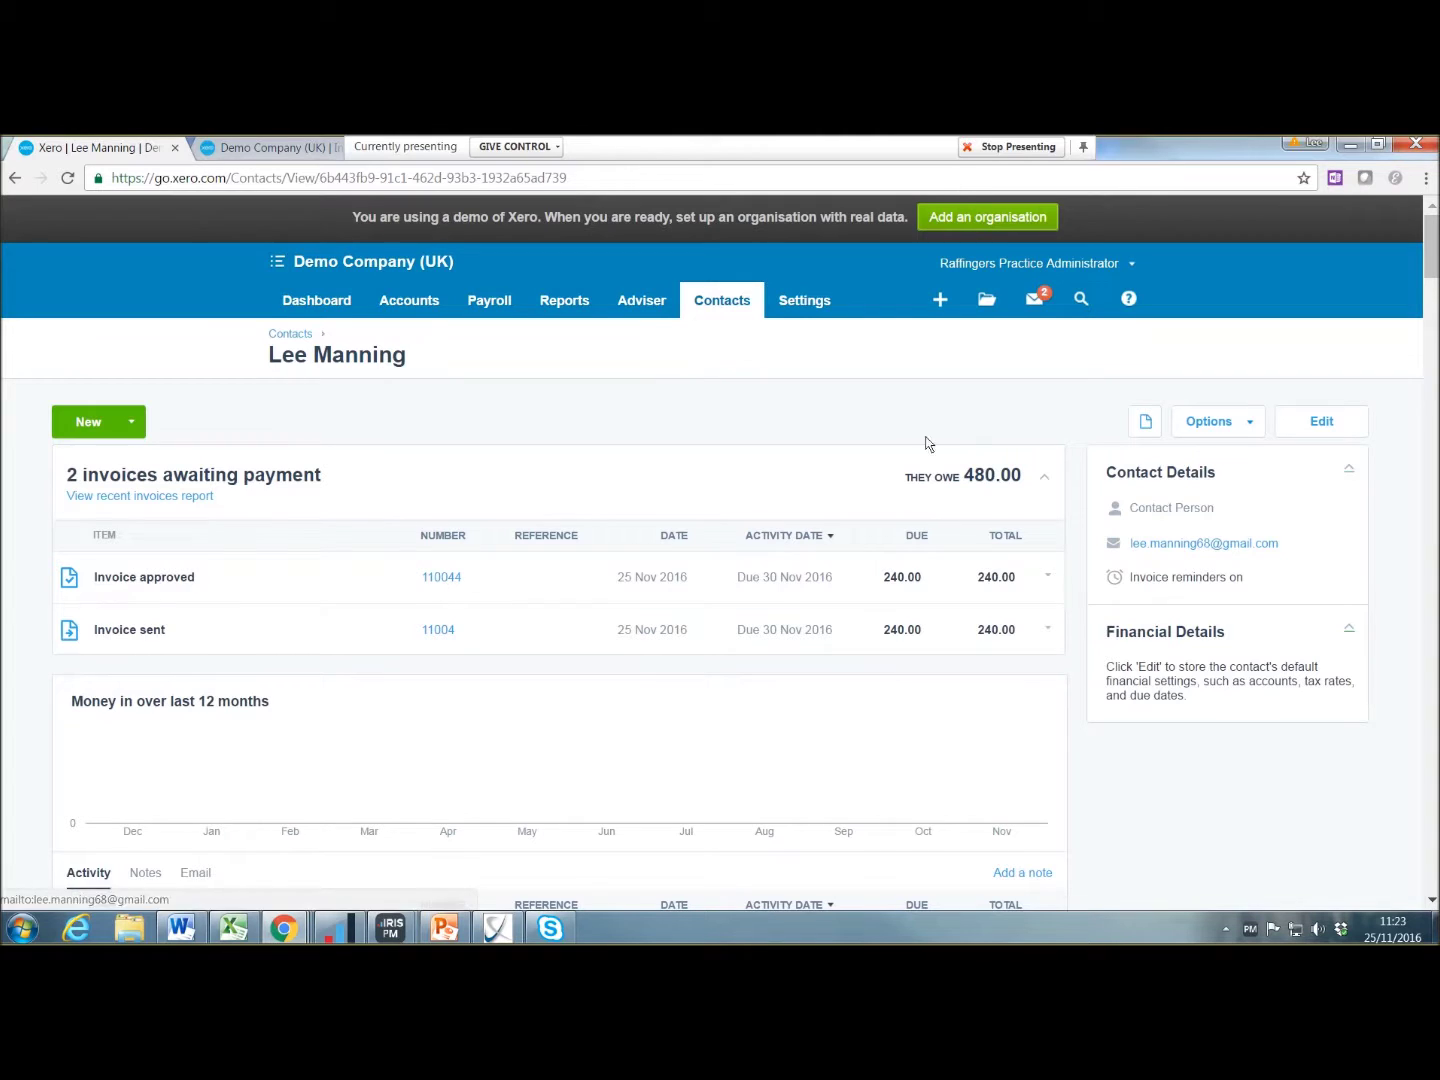
pyautogui.click(723, 301)
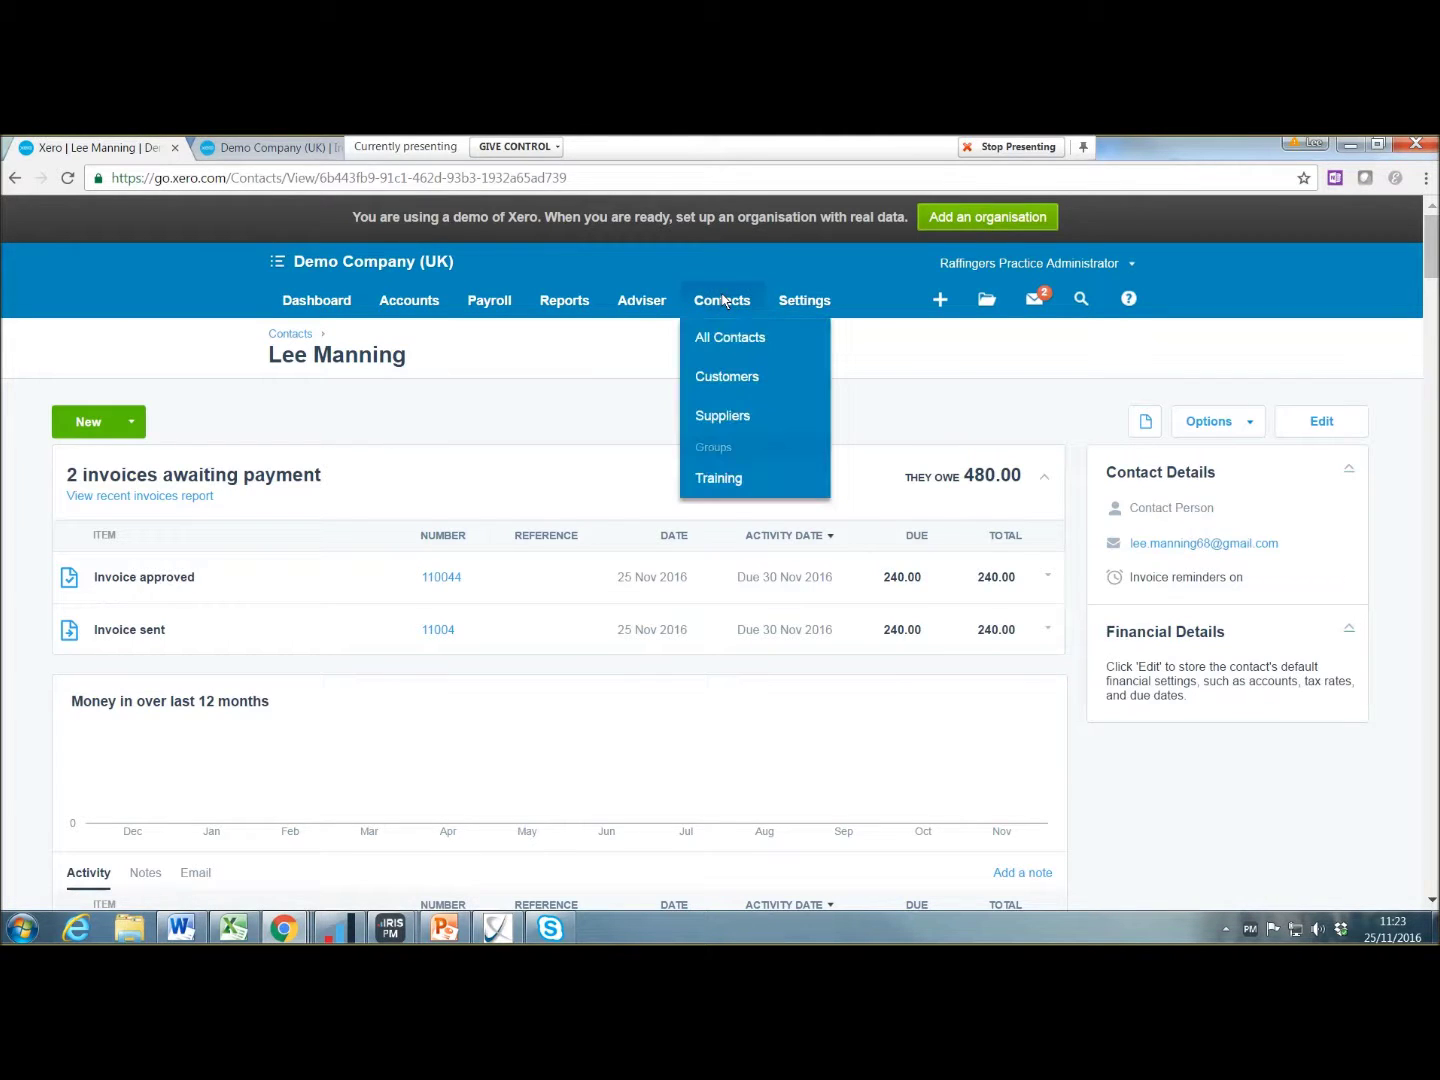
# Step: View the Bayside Wholesale supplier record from the Suppliers list, then return to the Dashboard
pyautogui.click(730, 418)
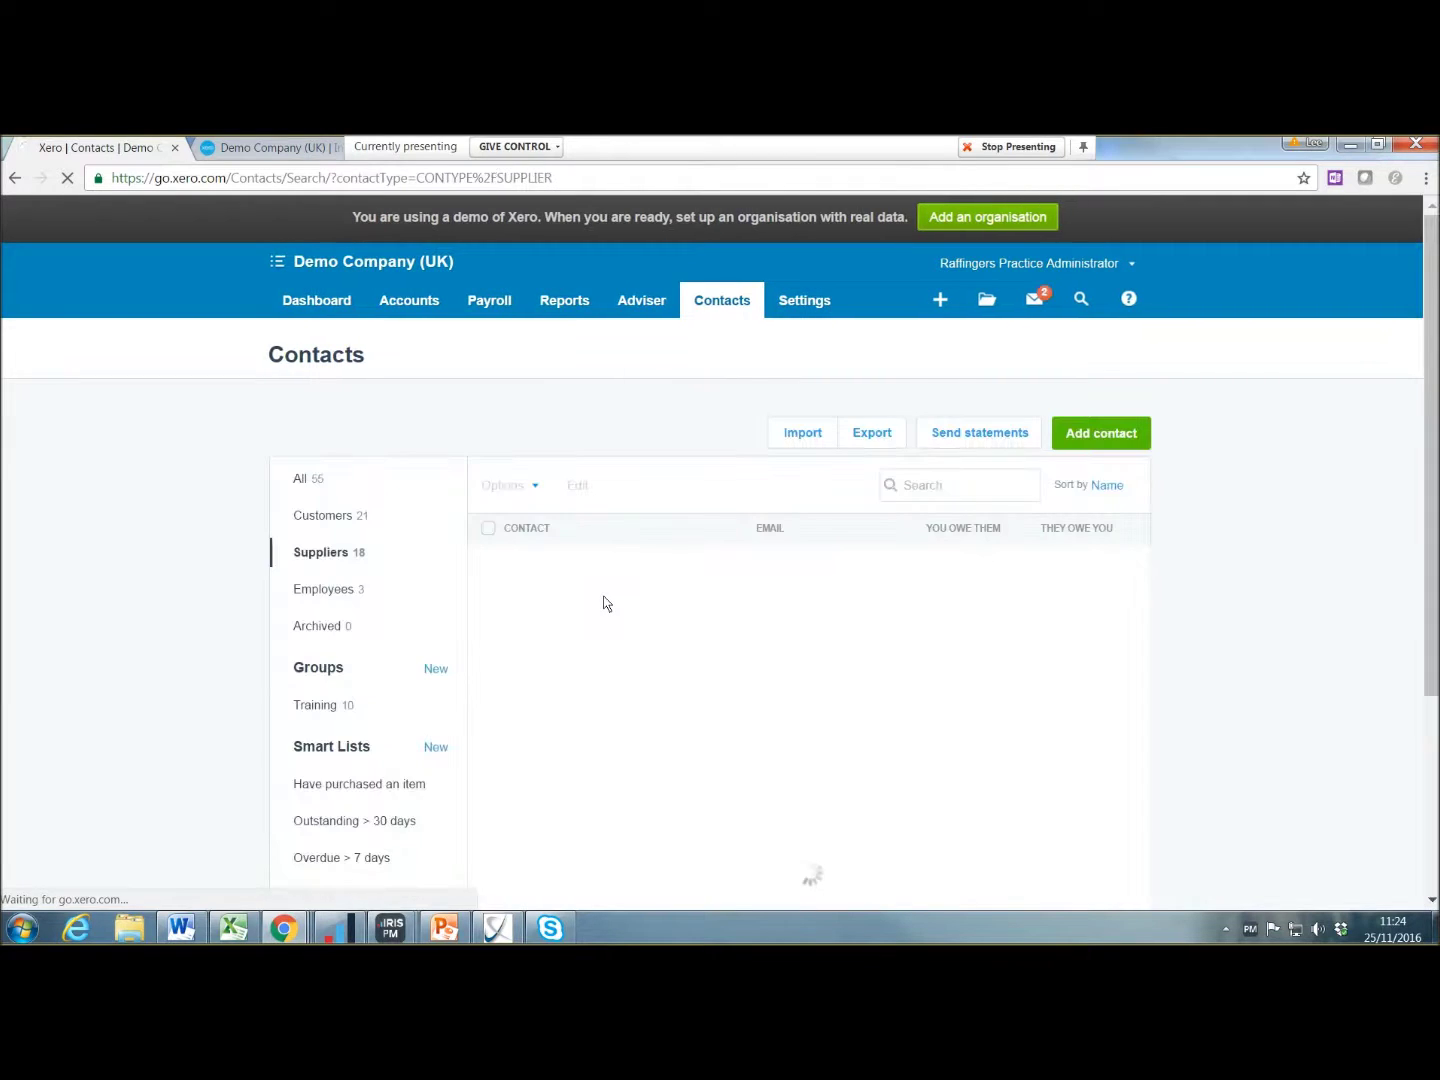
pyautogui.scroll(-2, 604, 603)
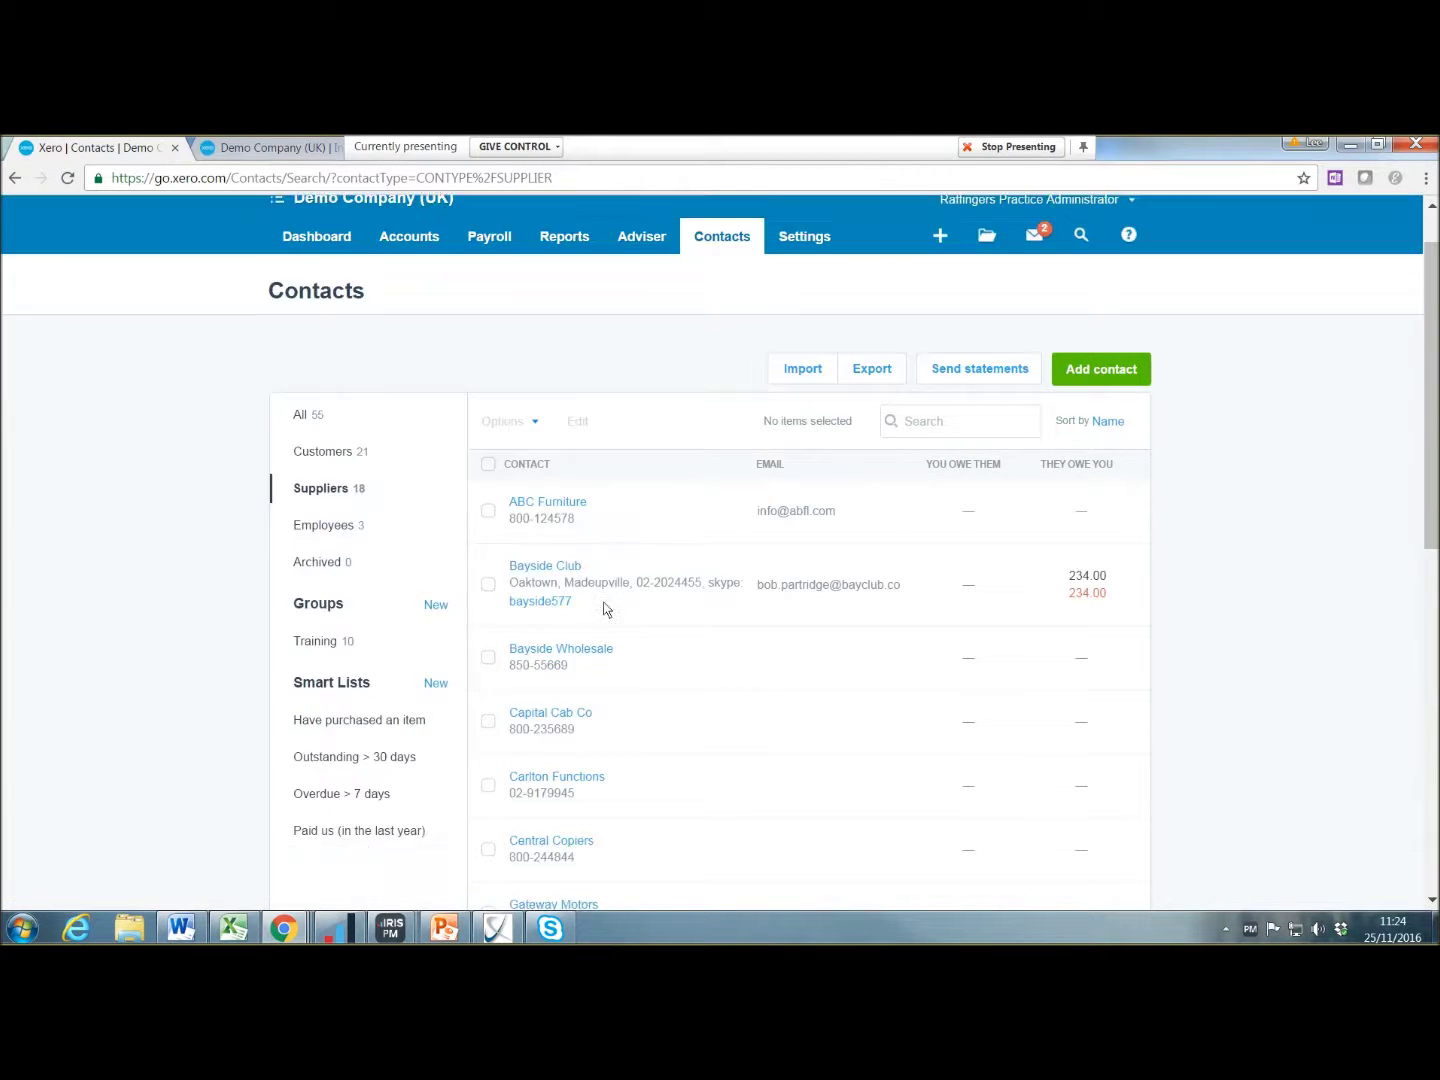
pyautogui.click(573, 527)
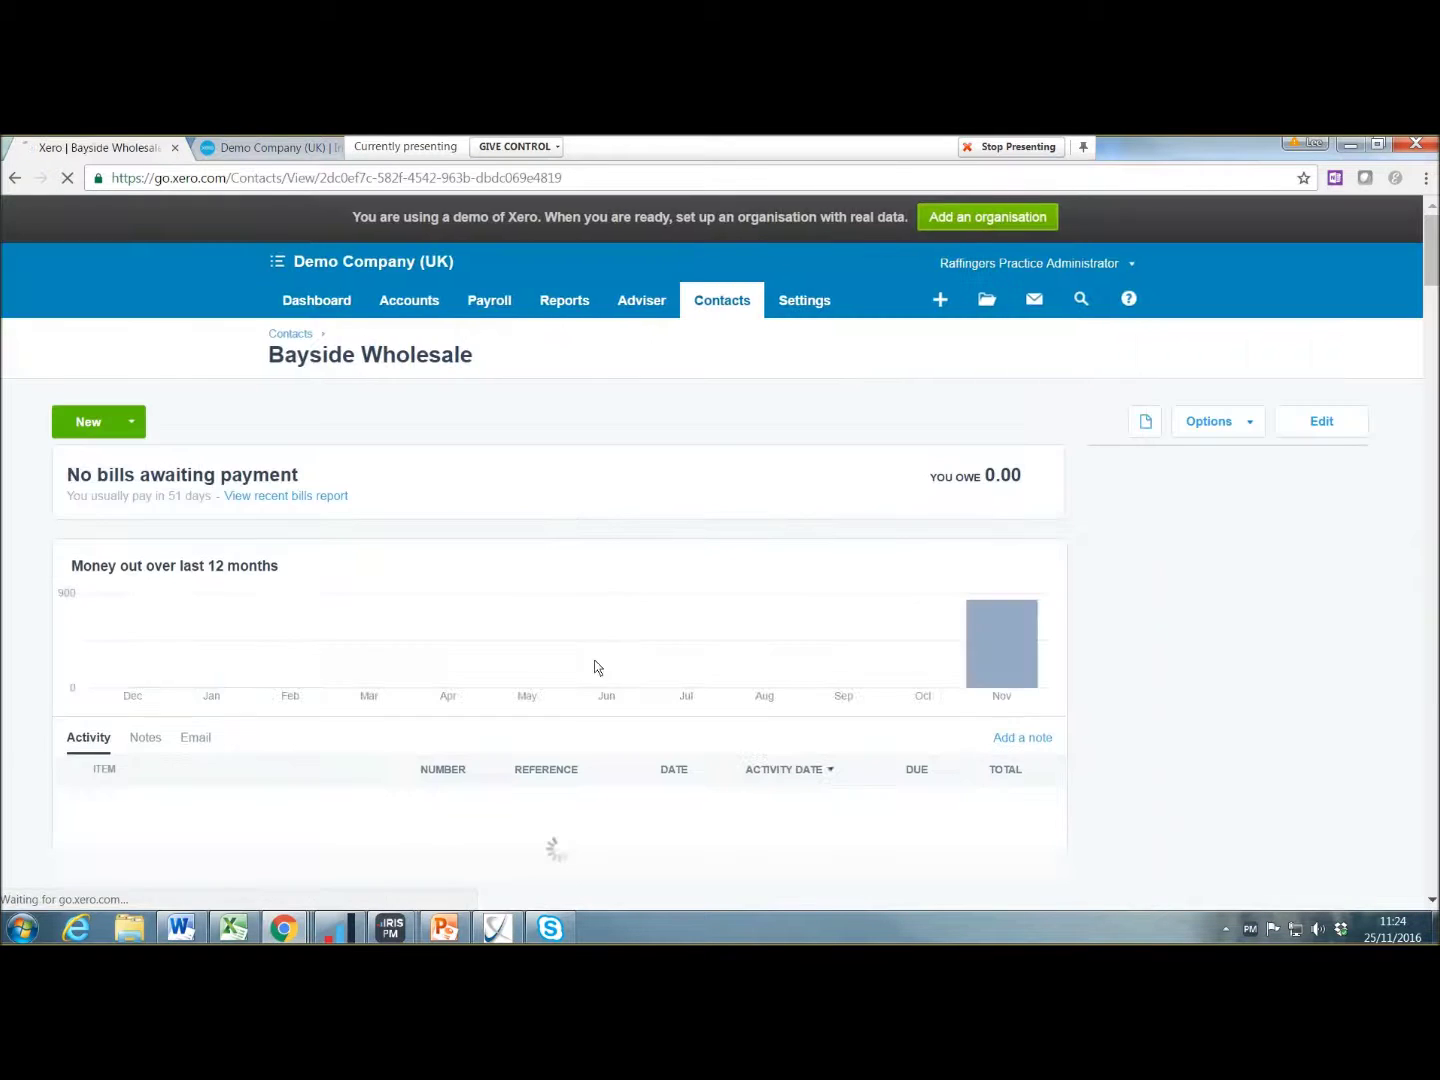
pyautogui.scroll(-5, 608, 655)
pyautogui.scroll(5, 608, 658)
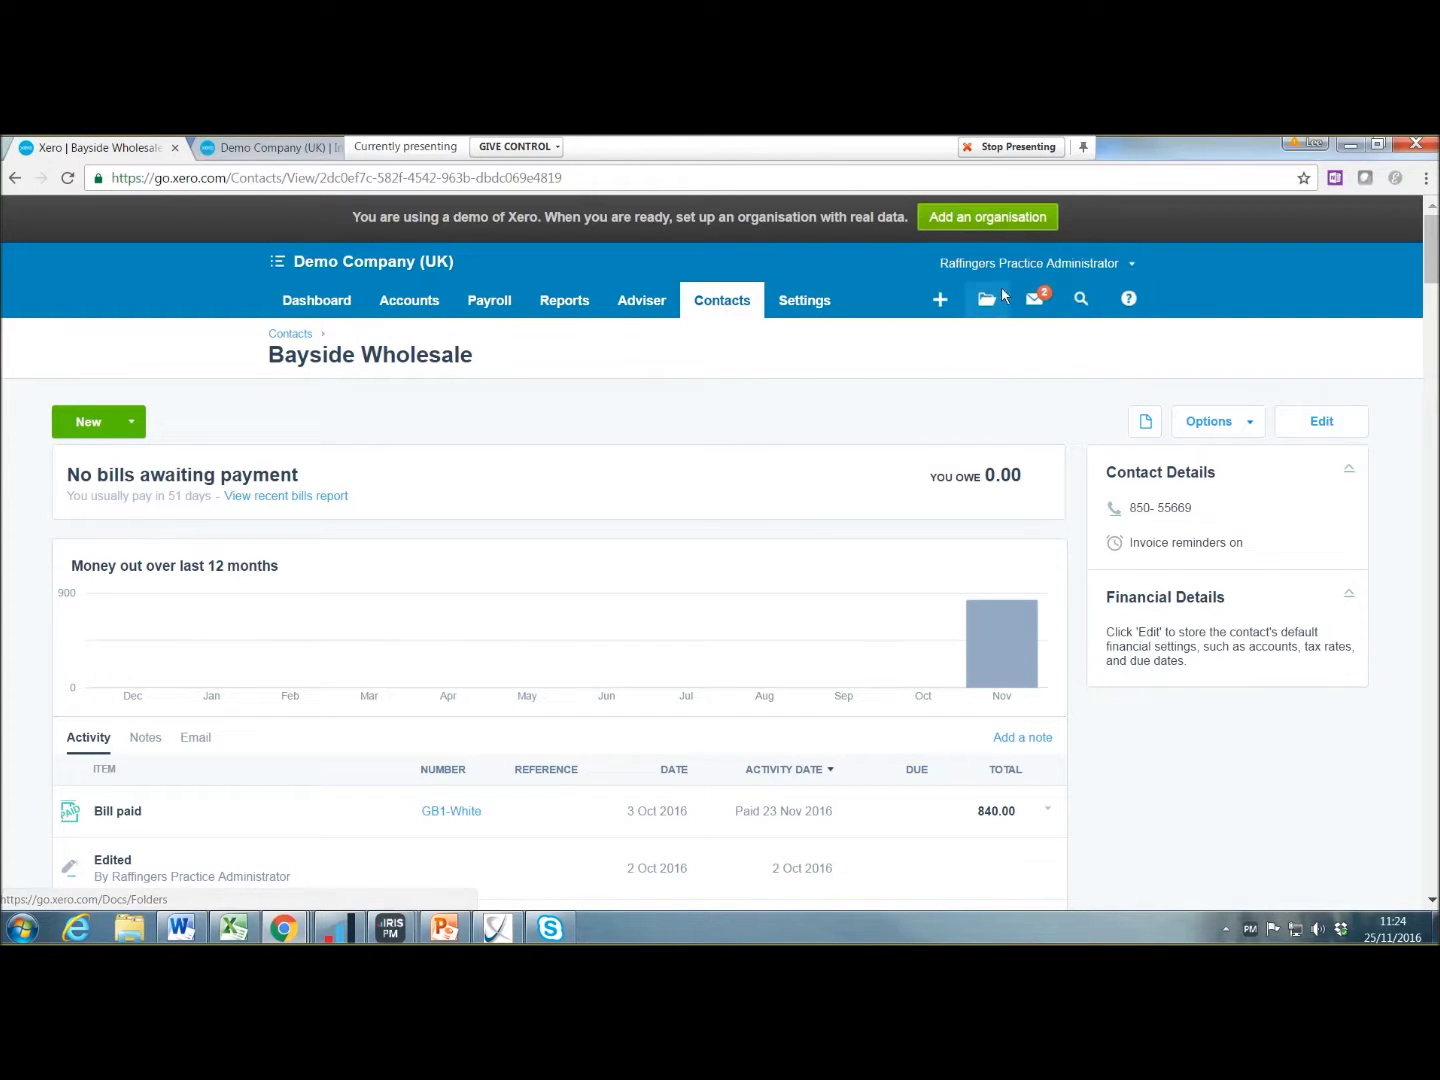
pyautogui.click(325, 310)
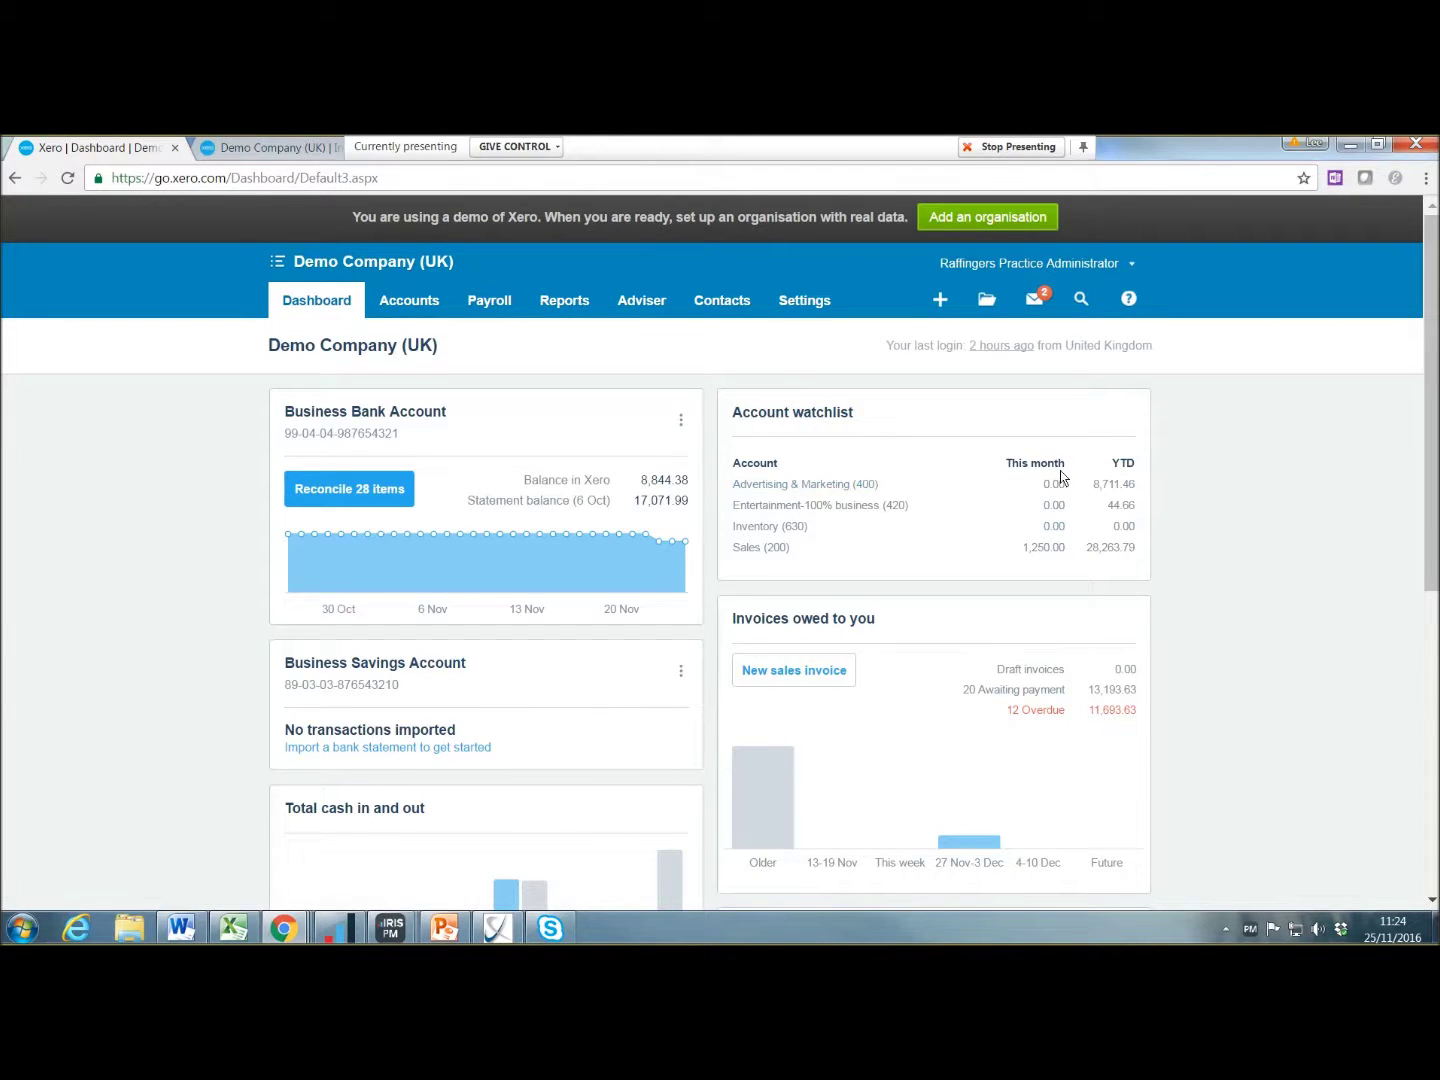
# Step: In the Chart of Accounts, turn on Show on Dashboard Watchlist for IT Software and Consumables (463) and save
pyautogui.click(836, 413)
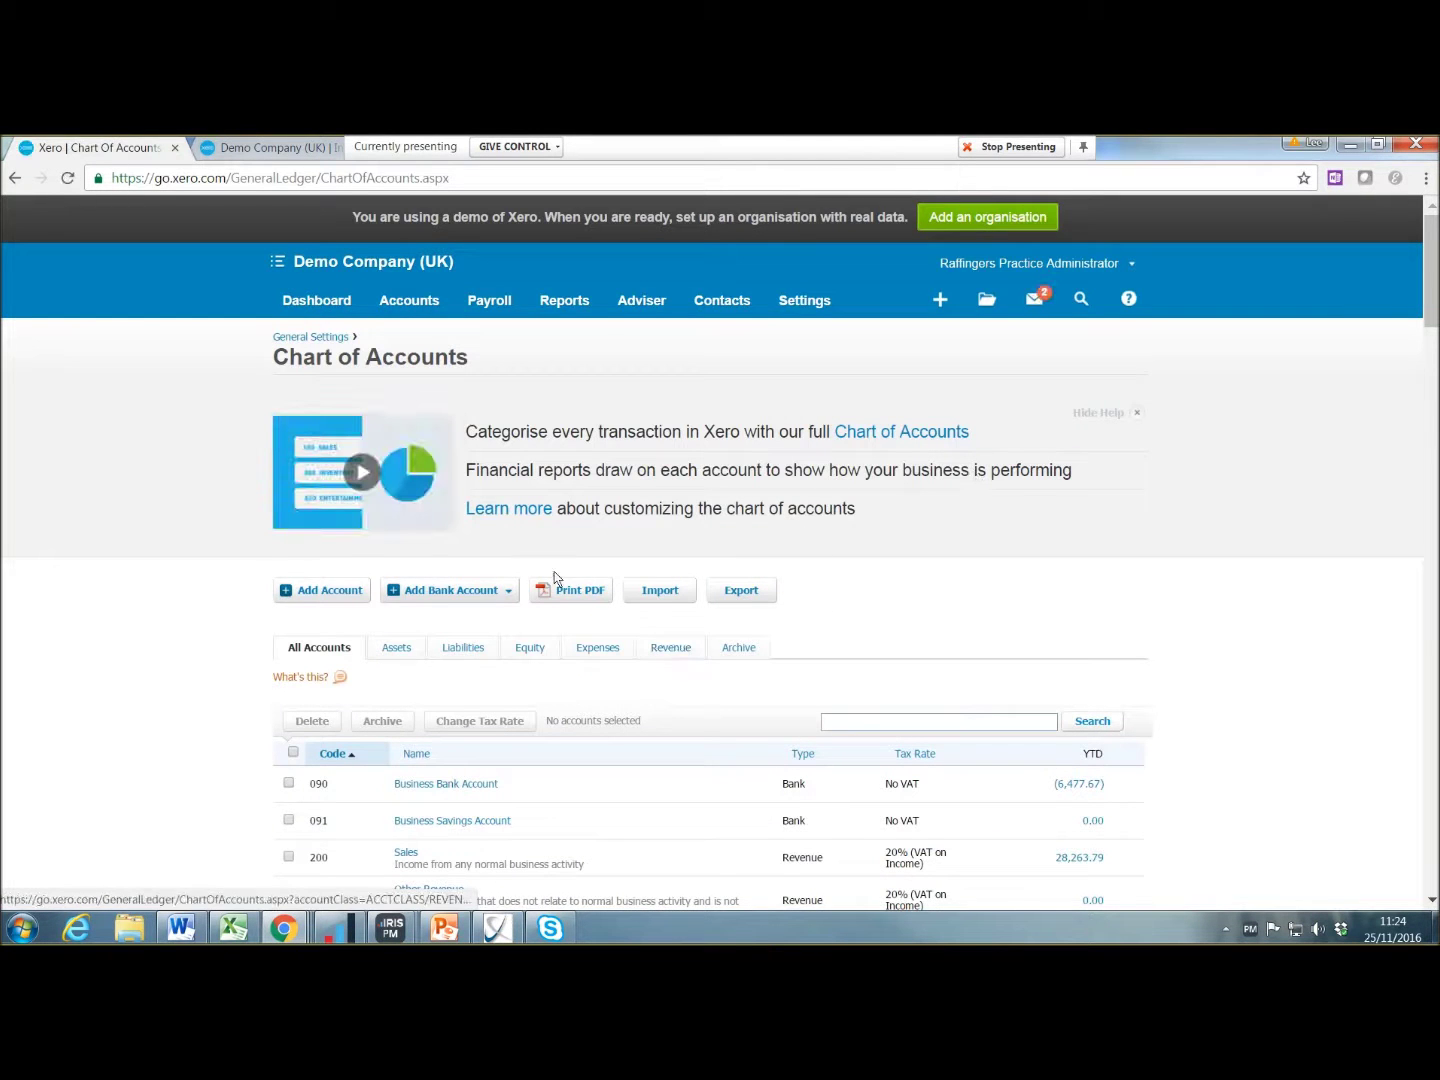
pyautogui.click(16, 178)
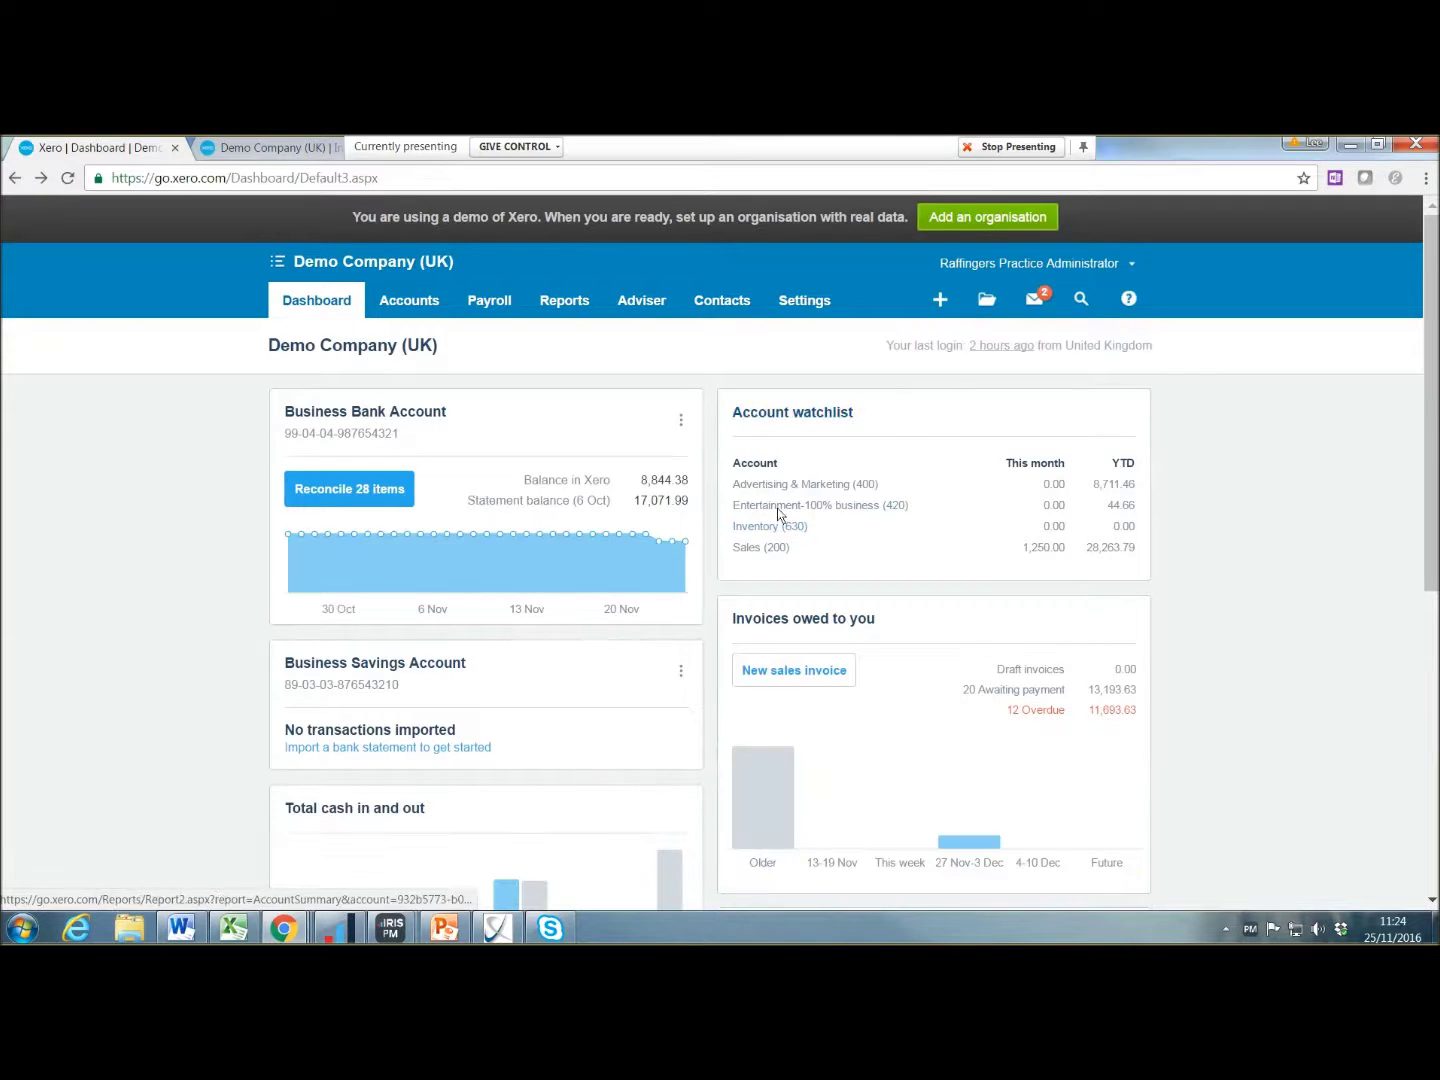
pyautogui.click(819, 508)
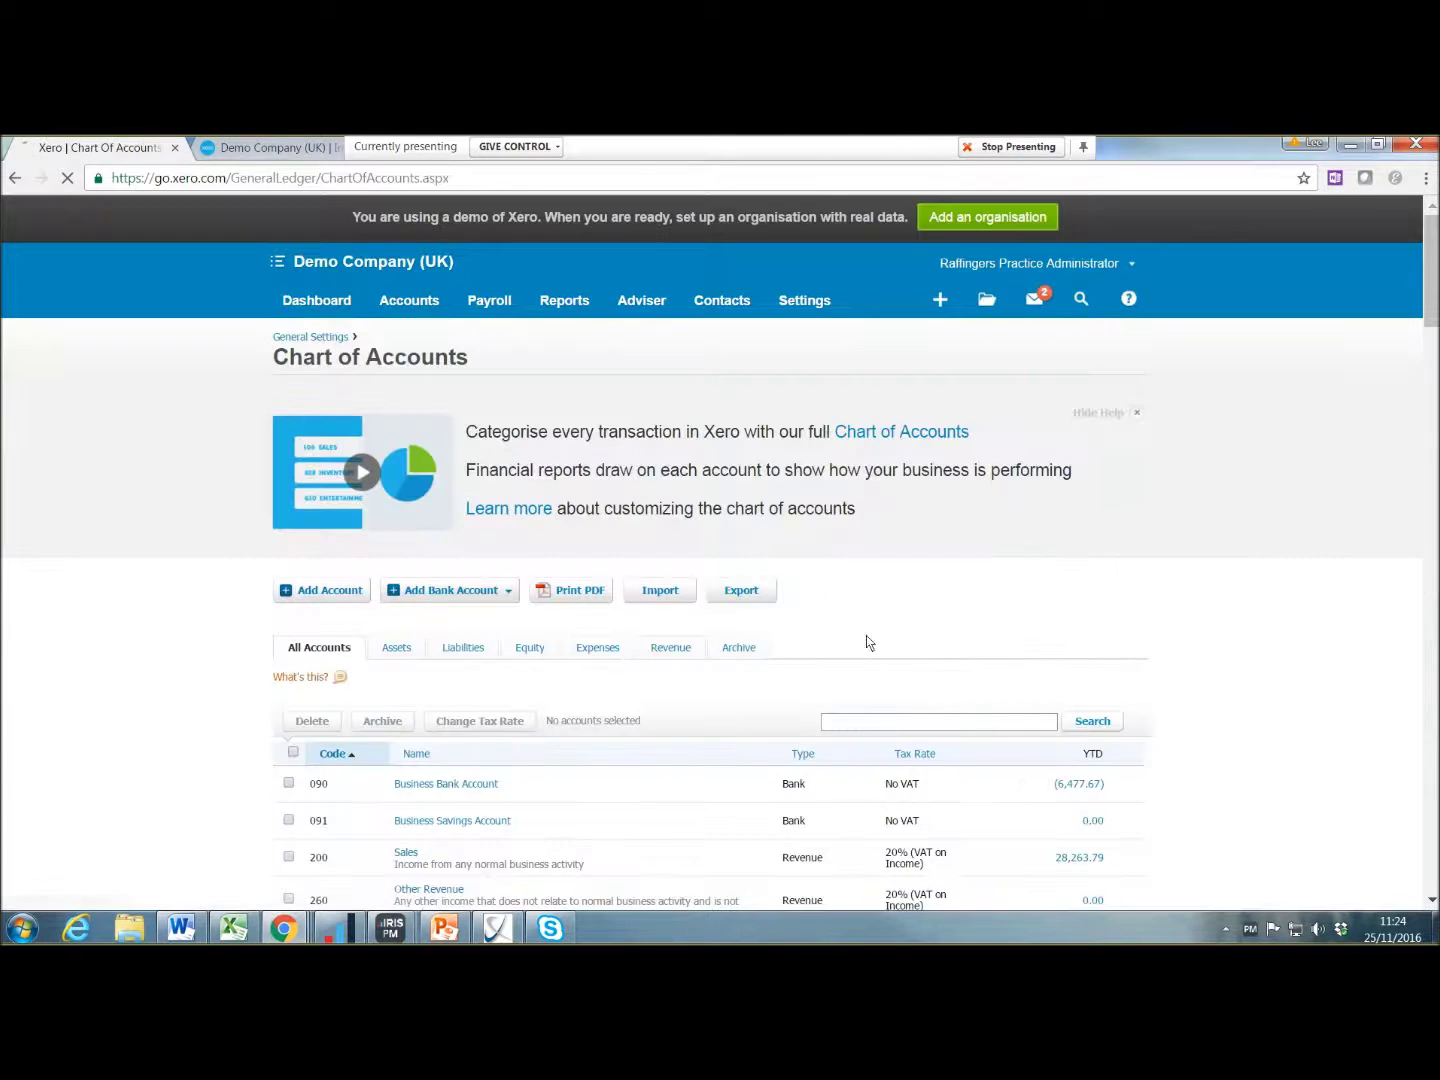
pyautogui.scroll(-10, 931, 745)
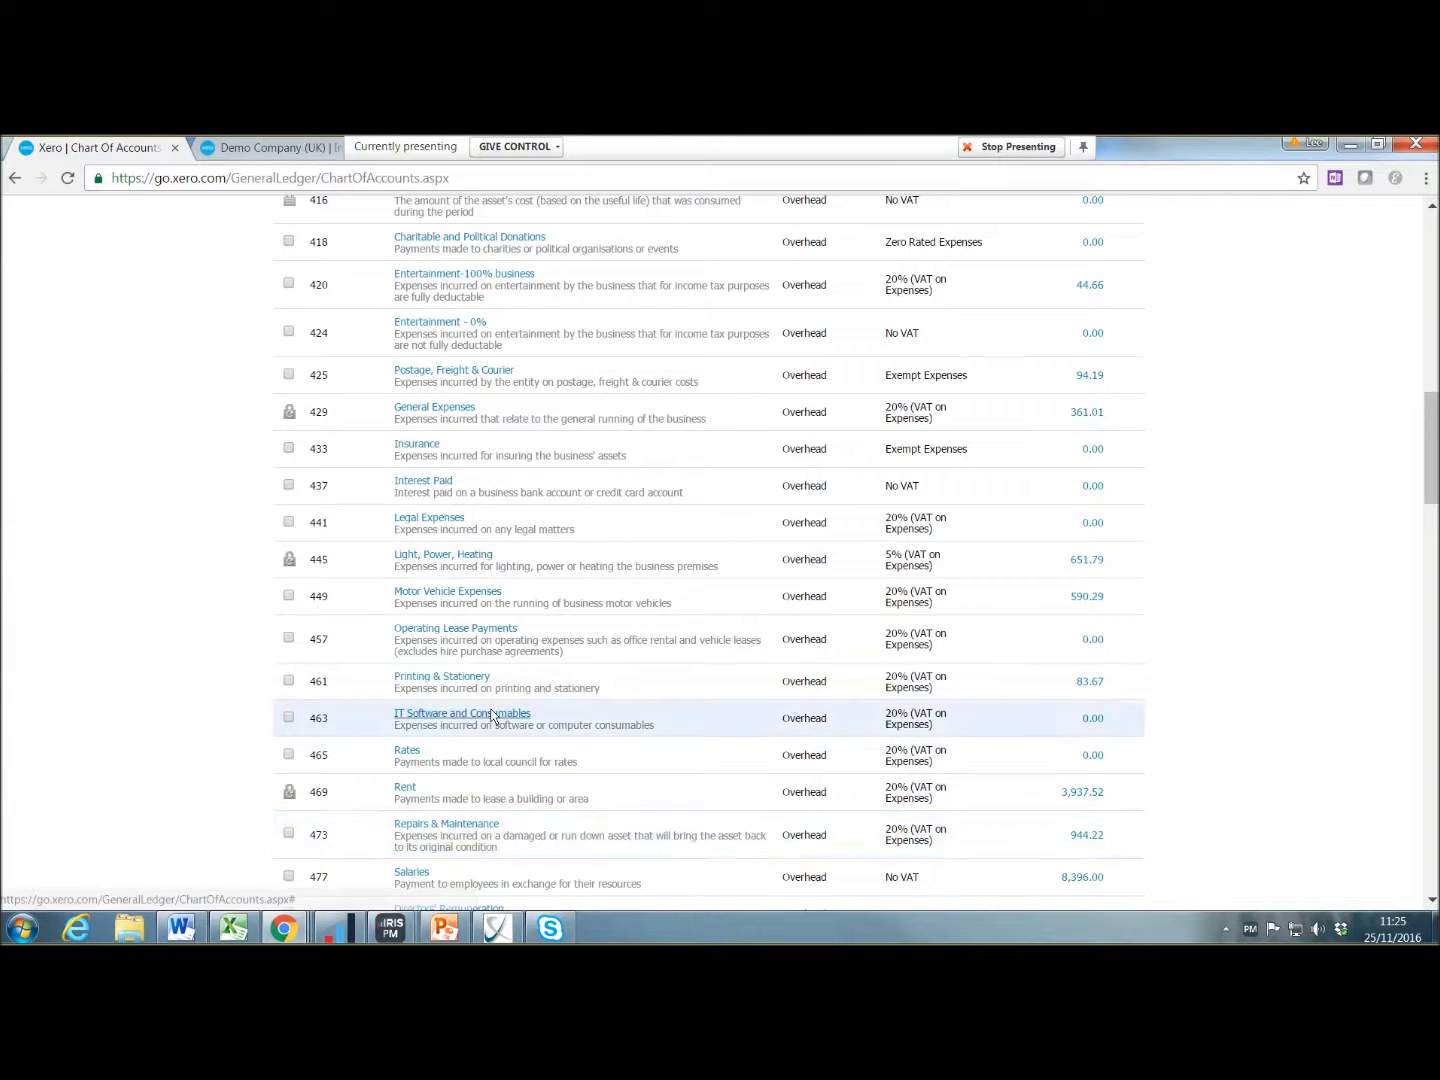
pyautogui.click(490, 710)
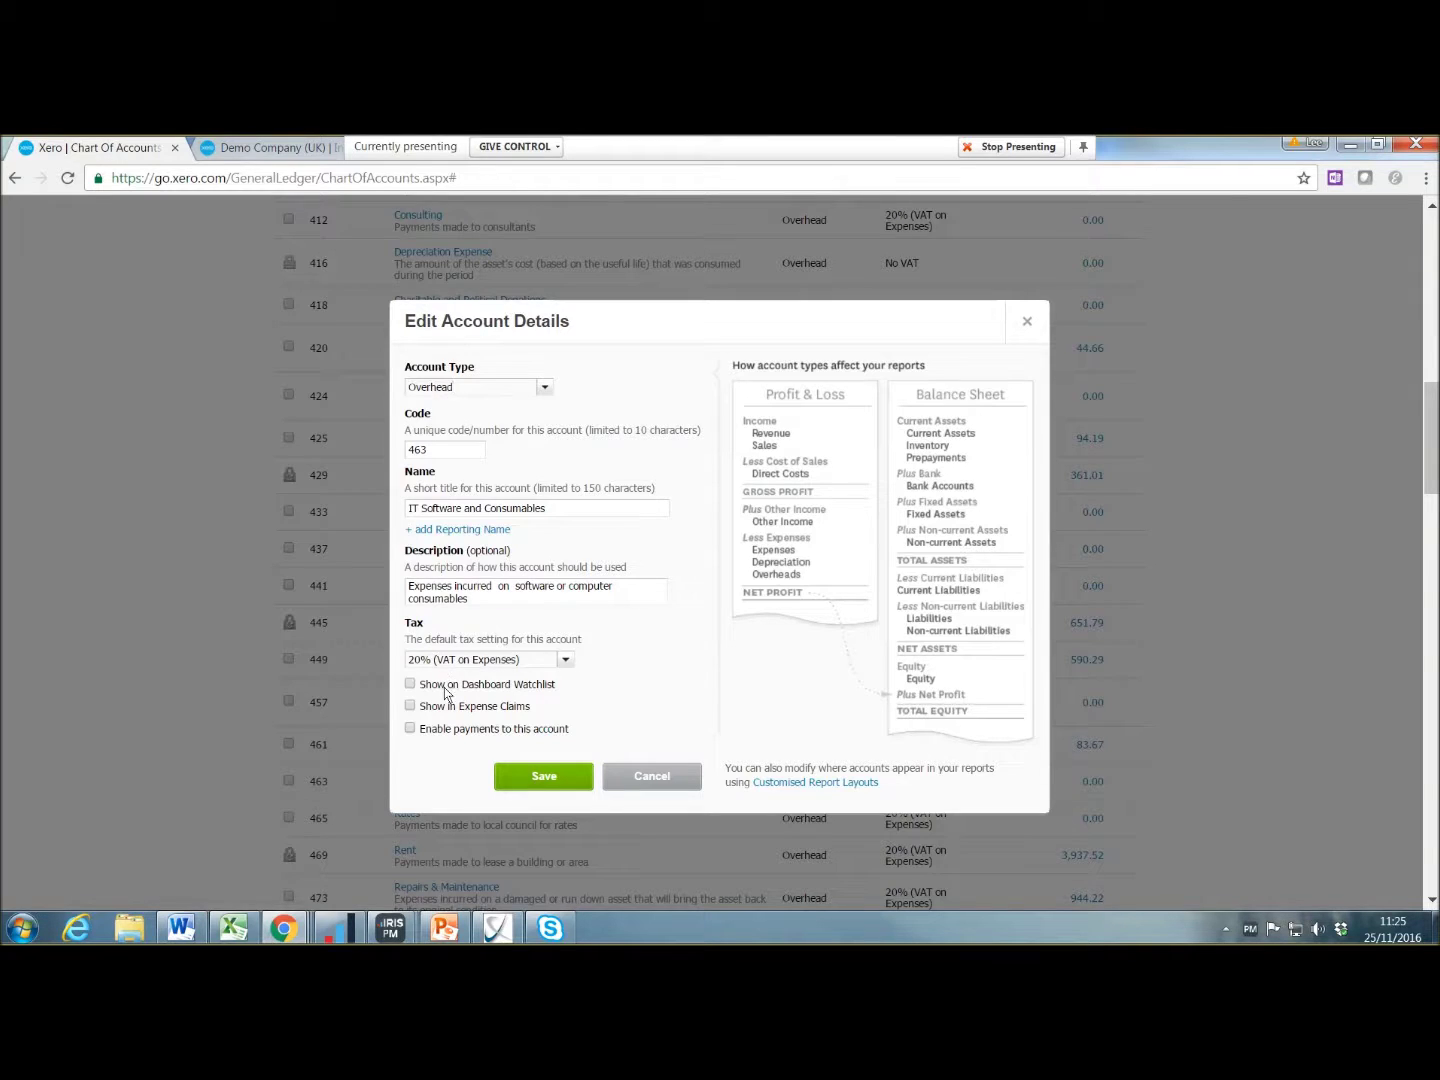
pyautogui.click(410, 684)
pyautogui.click(524, 781)
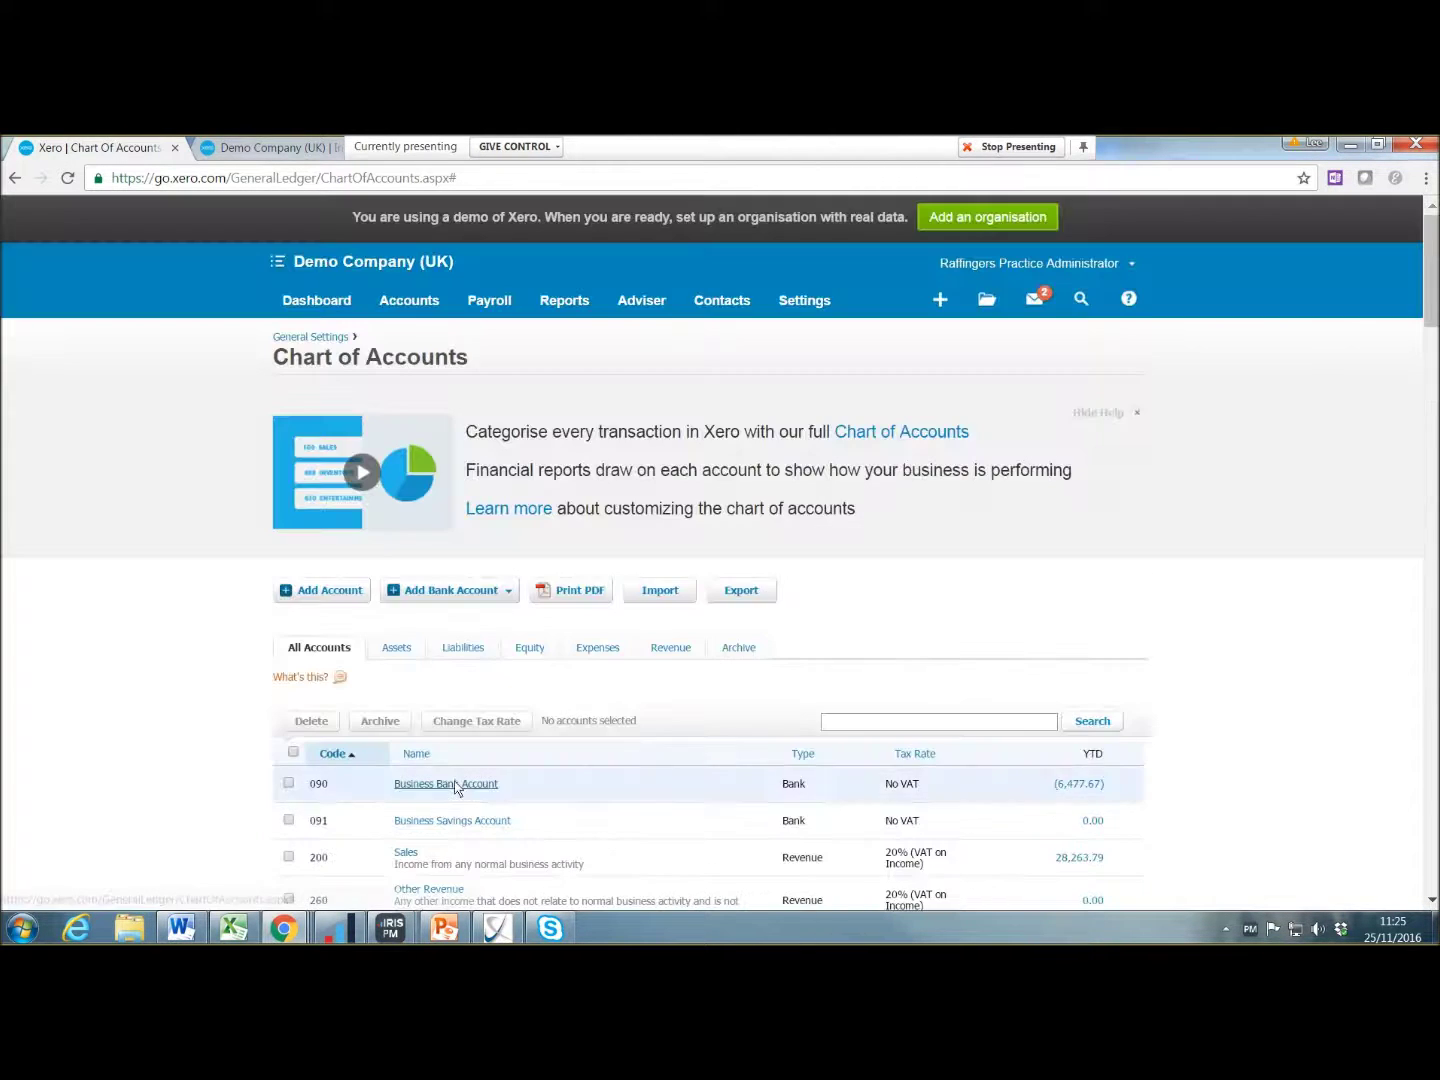
# Step: Check that the Dashboard watchlist now shows IT Software and Consumables at 0.00
pyautogui.click(332, 302)
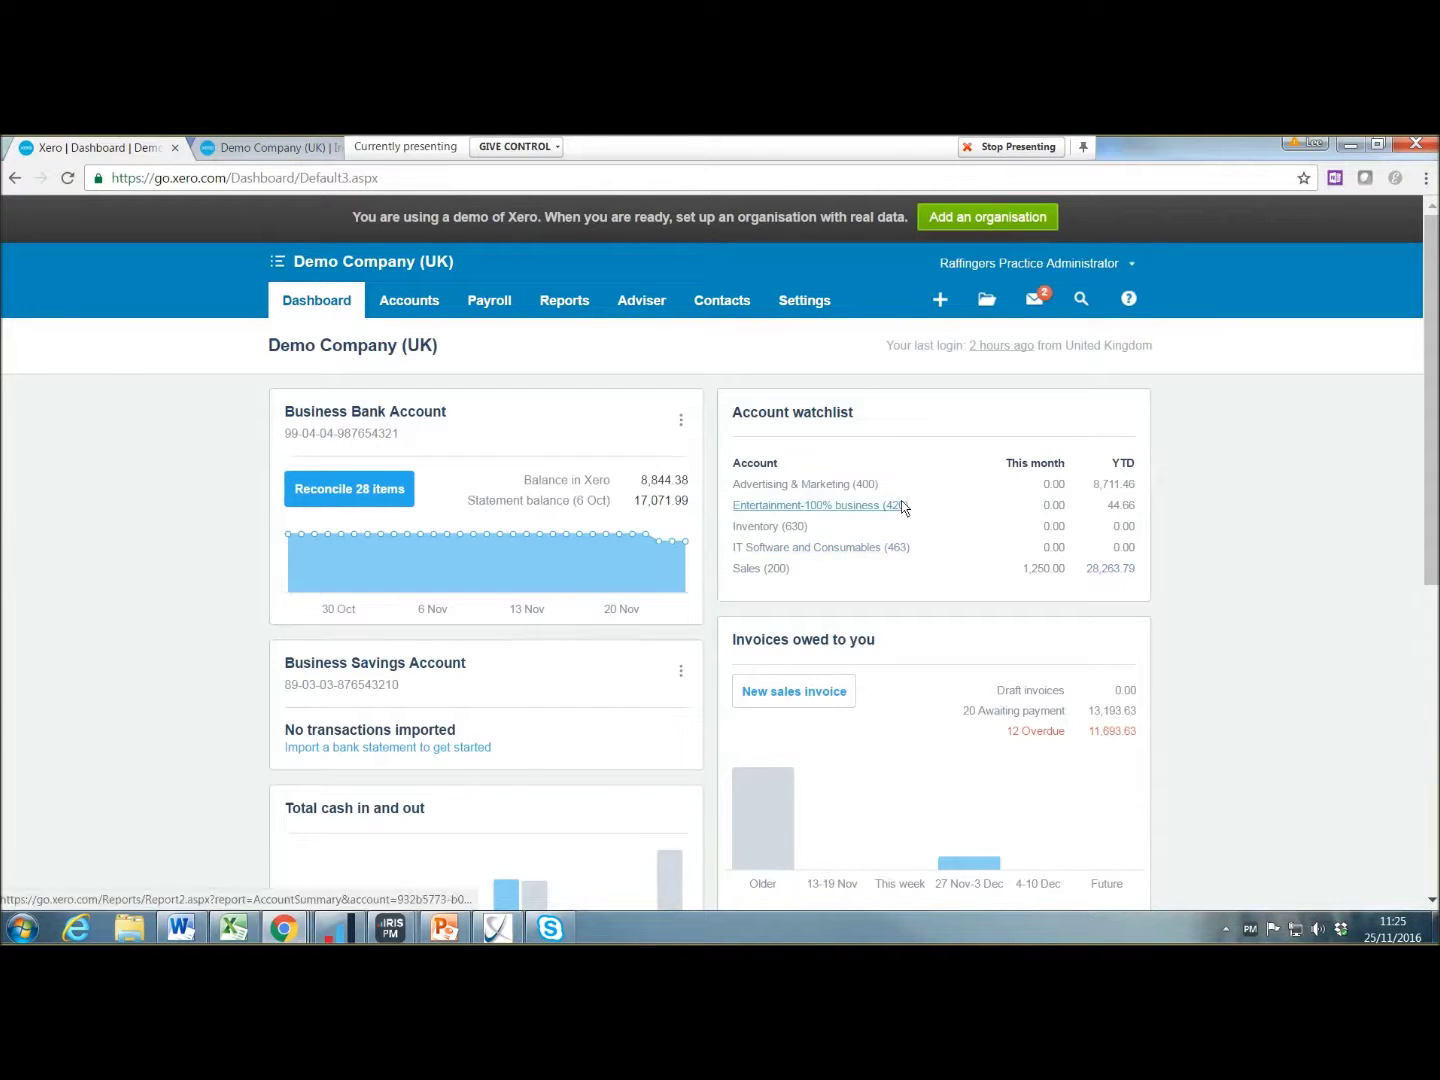
pyautogui.scroll(-2, 909, 521)
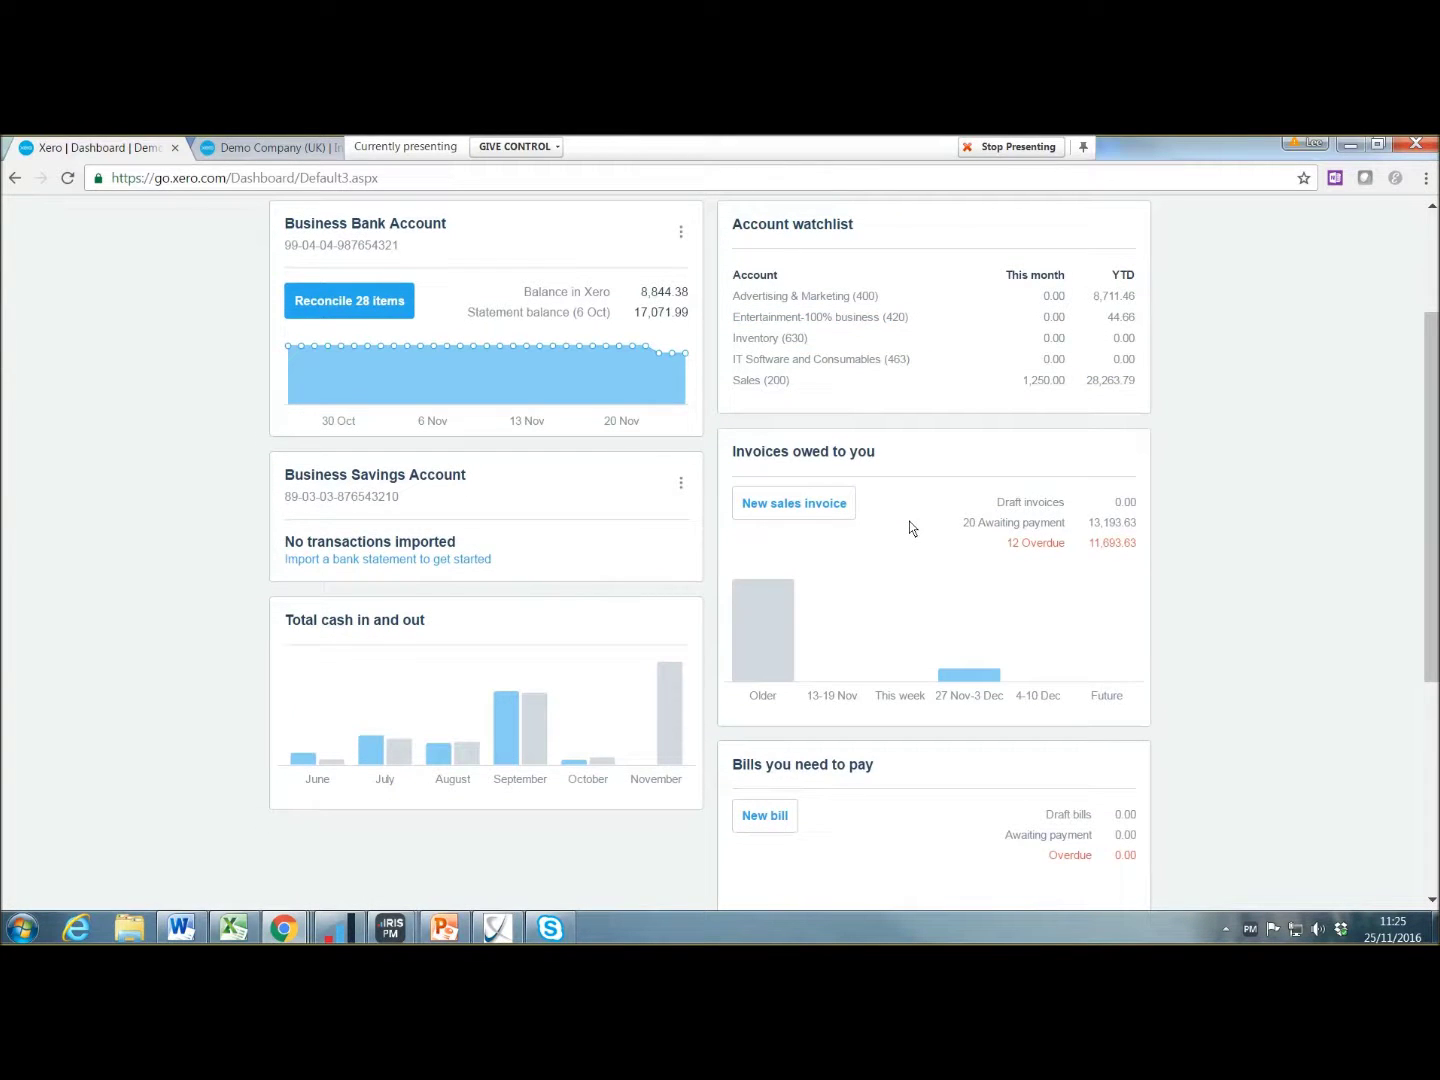
pyautogui.scroll(-3, 911, 527)
pyautogui.scroll(5, 911, 527)
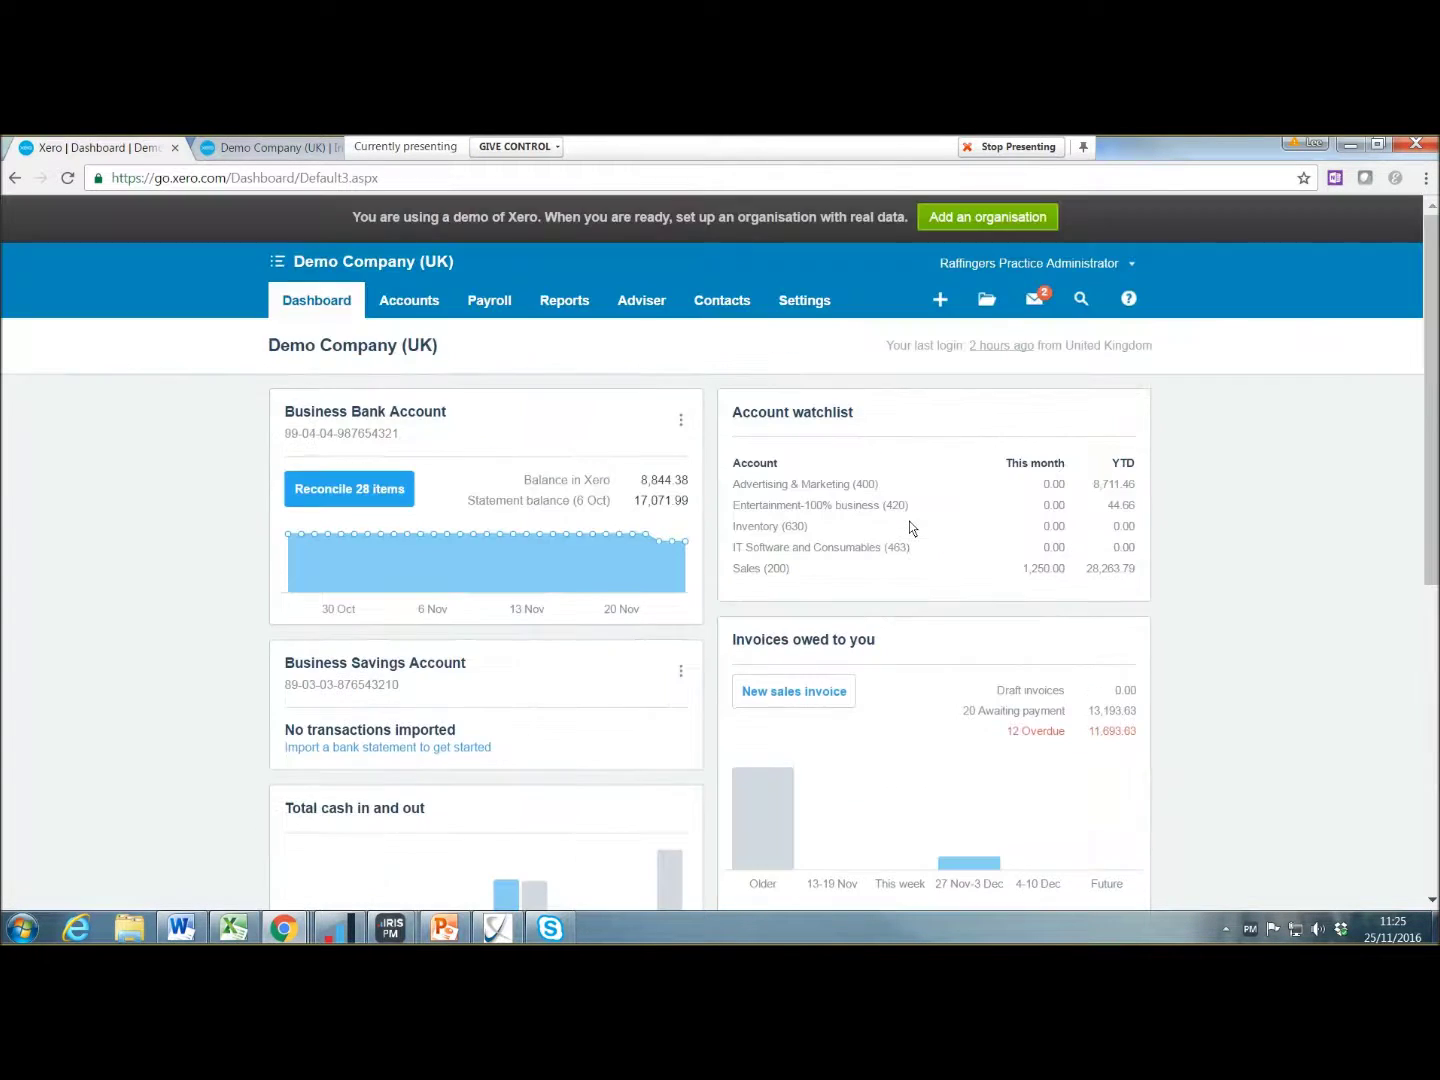